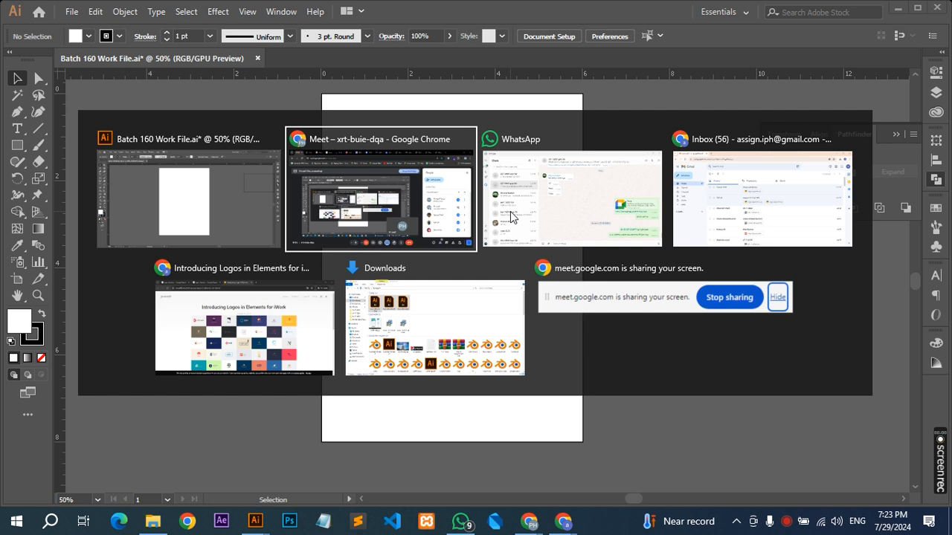
Switch to the browser and look through the "logo elements" image results for reference designs.
key("alt+Tab")
key("alt+Tab")
key("alt+Tab")
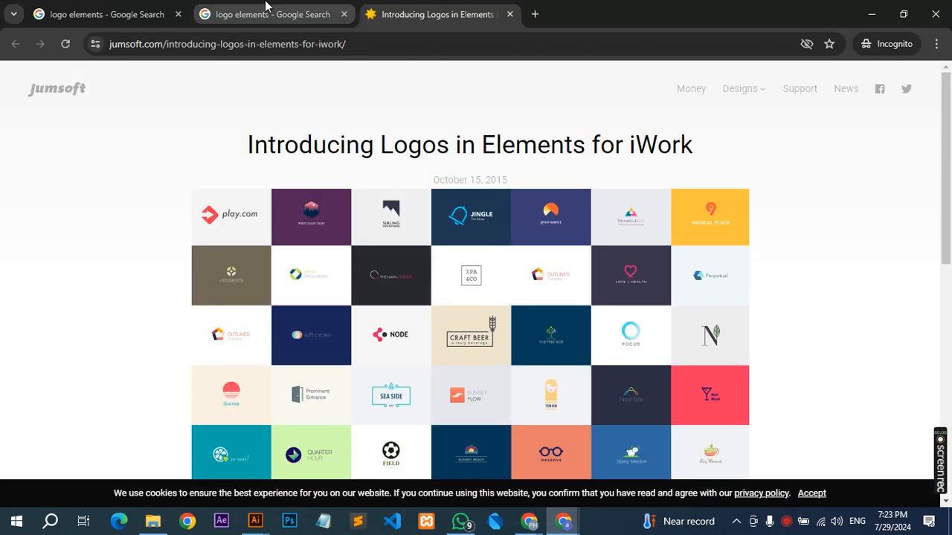
left_click(265, 6)
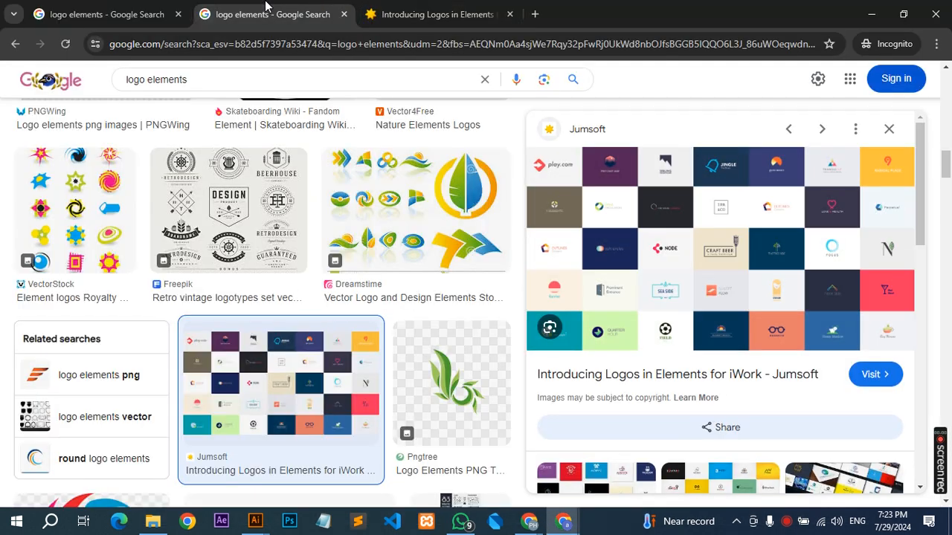
scroll(281, 181, "up", 16)
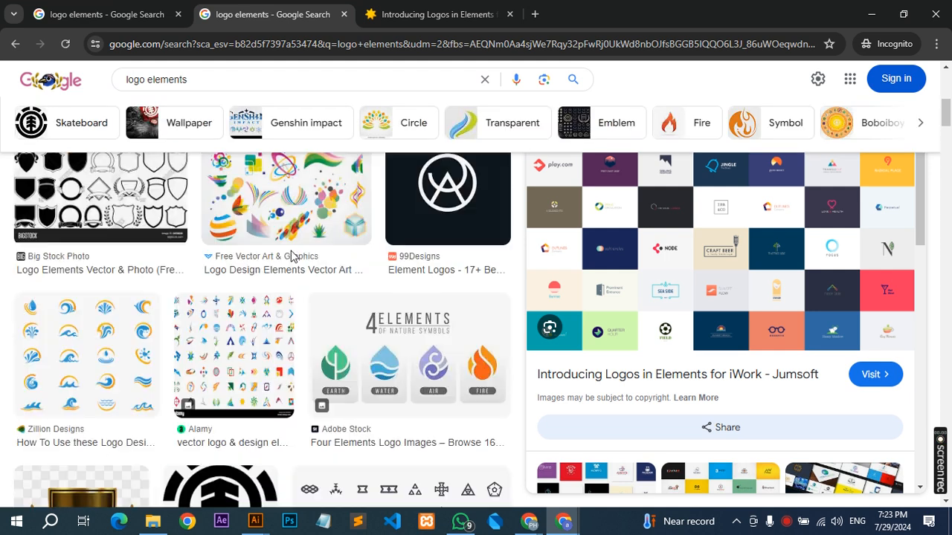
scroll(292, 256, "up", 3)
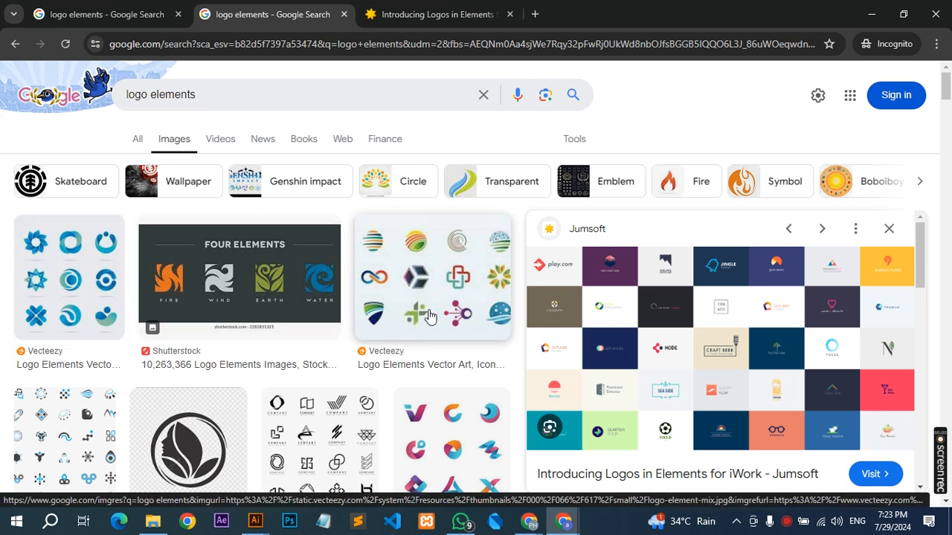
scroll(701, 368, "down", 2)
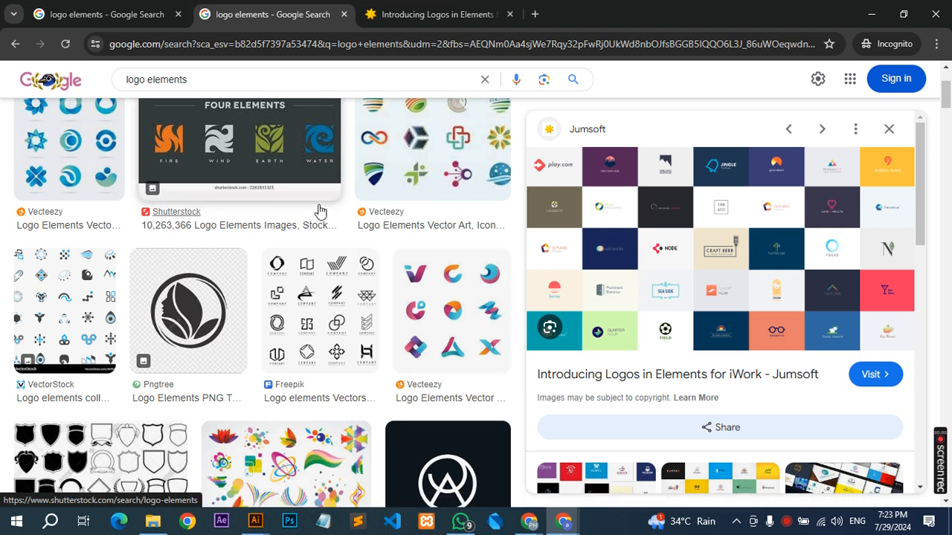
scroll(275, 260, "up", 2)
scroll(229, 305, "down", 1)
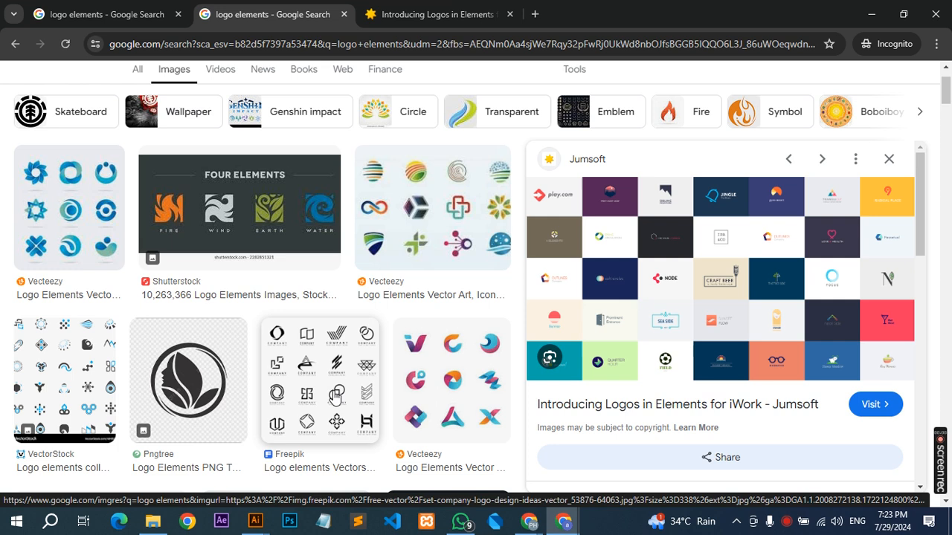
scroll(336, 392, "down", 3)
scroll(318, 379, "down", 4)
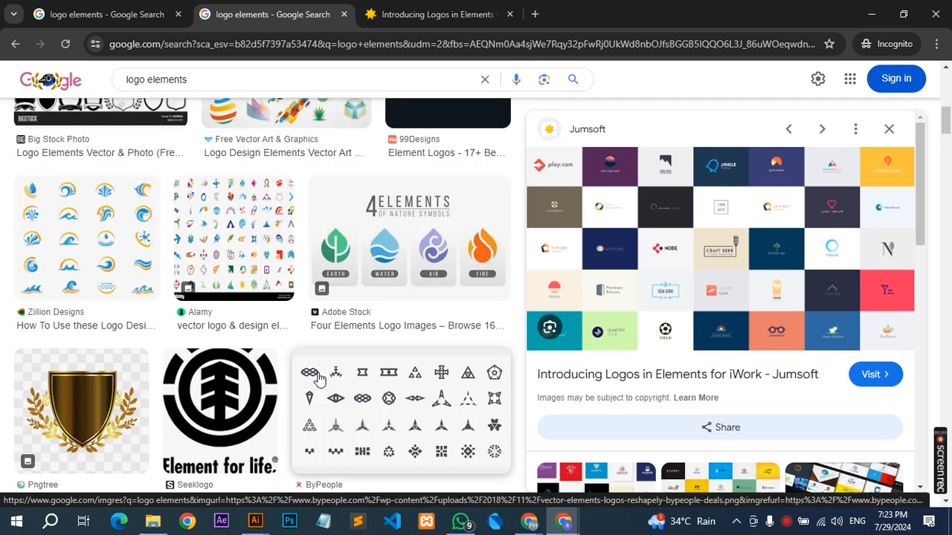
scroll(339, 397, "down", 2)
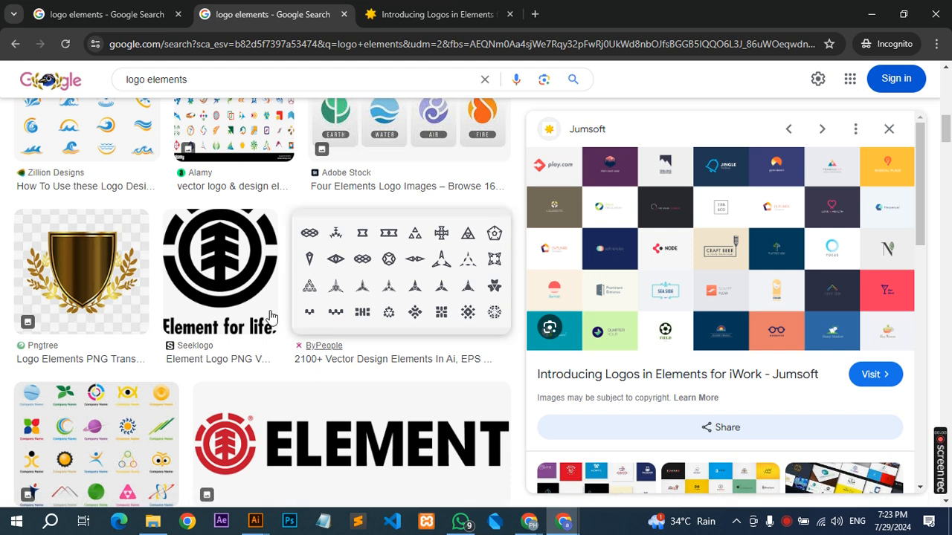
Preview the "Element for life" logo and examine its related images and further logo element results.
left_click(231, 261)
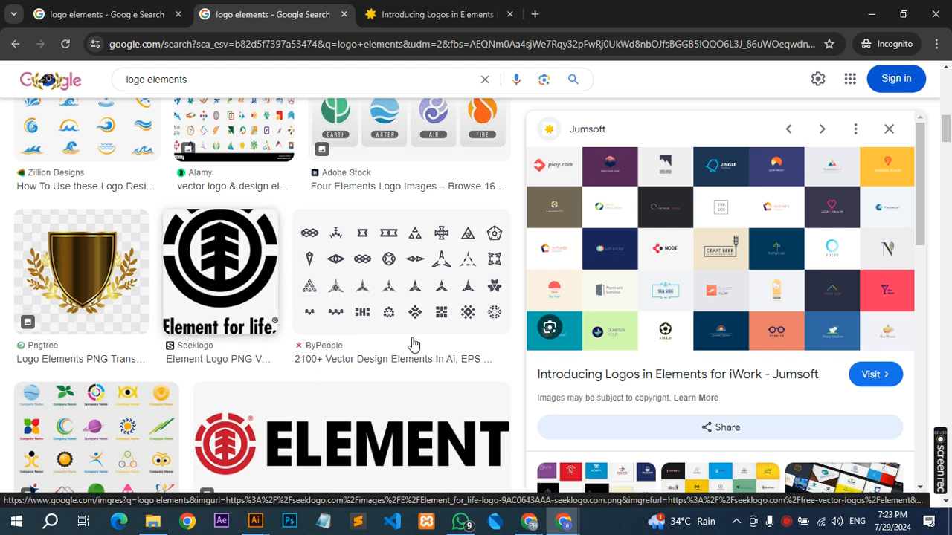
scroll(777, 297, "down", 2)
scroll(779, 273, "down", 3)
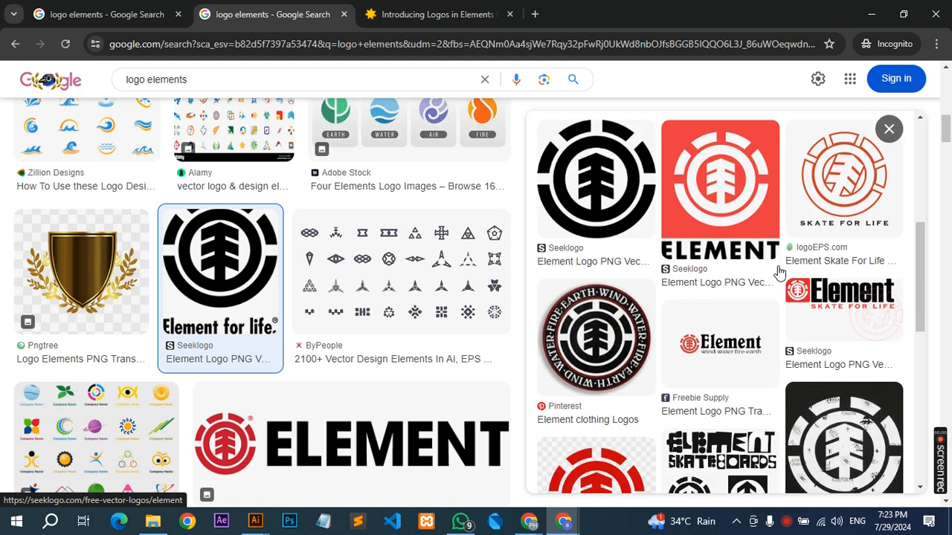
scroll(737, 319, "down", 2)
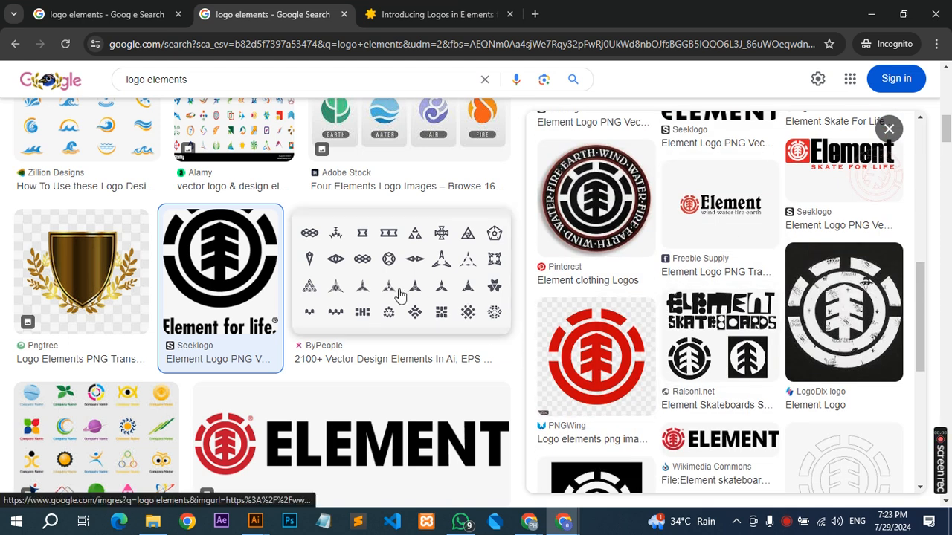
scroll(397, 297, "down", 1)
scroll(622, 297, "down", 1)
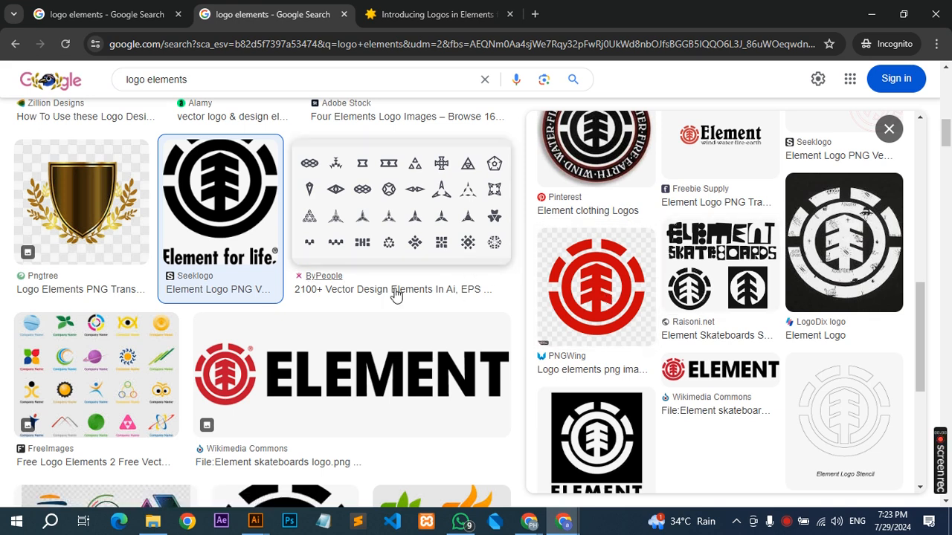
scroll(325, 295, "down", 2)
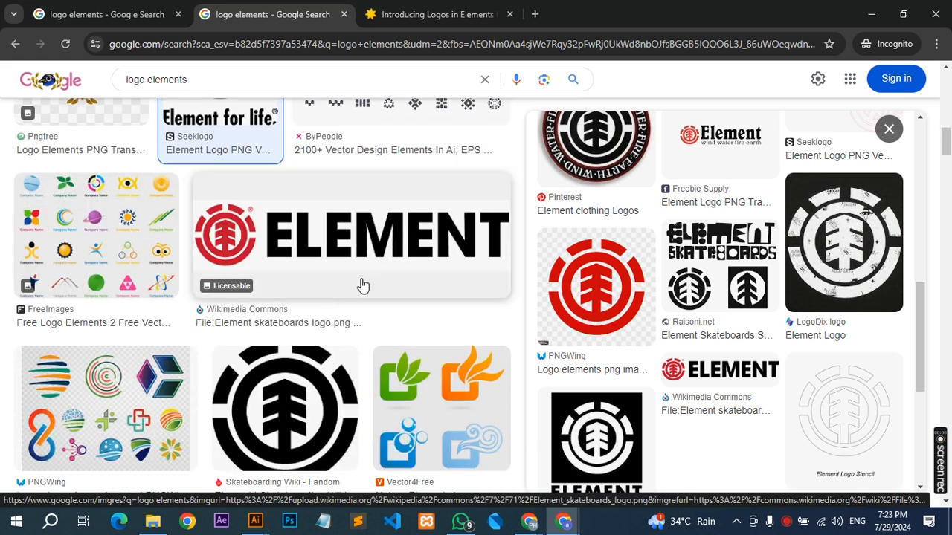
scroll(334, 281, "down", 2)
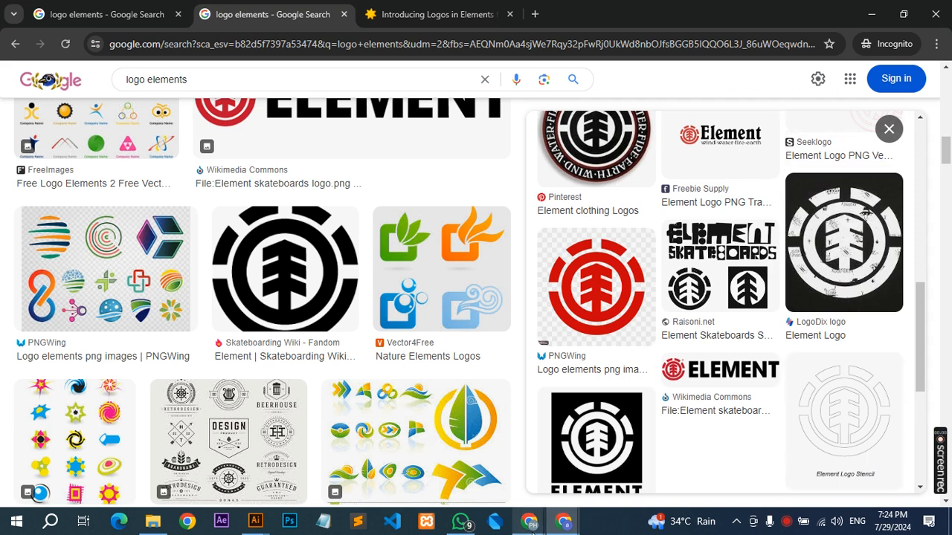
Check the Gmail inbox for submitted logo element assignments, then return to the logo elements image results.
mouse_move(532, 524)
left_click(537, 484)
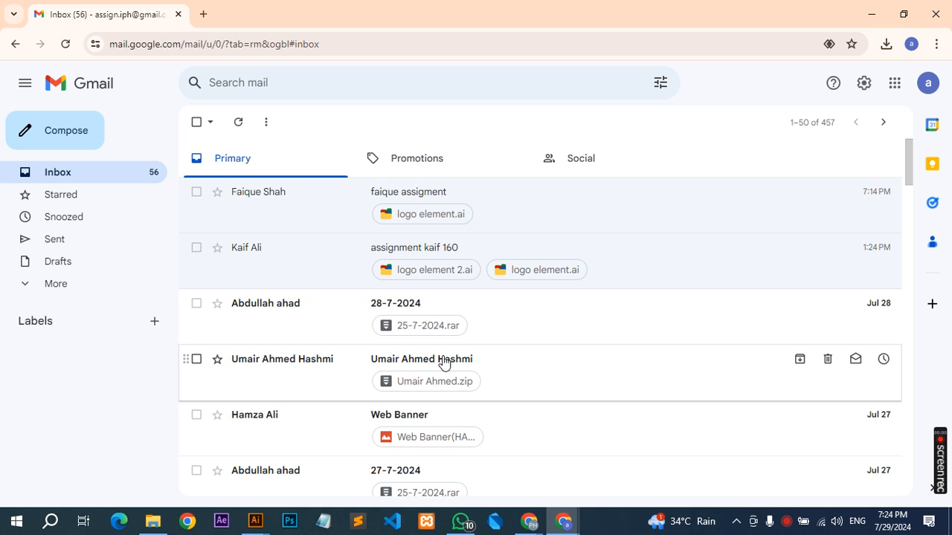
mouse_move(528, 524)
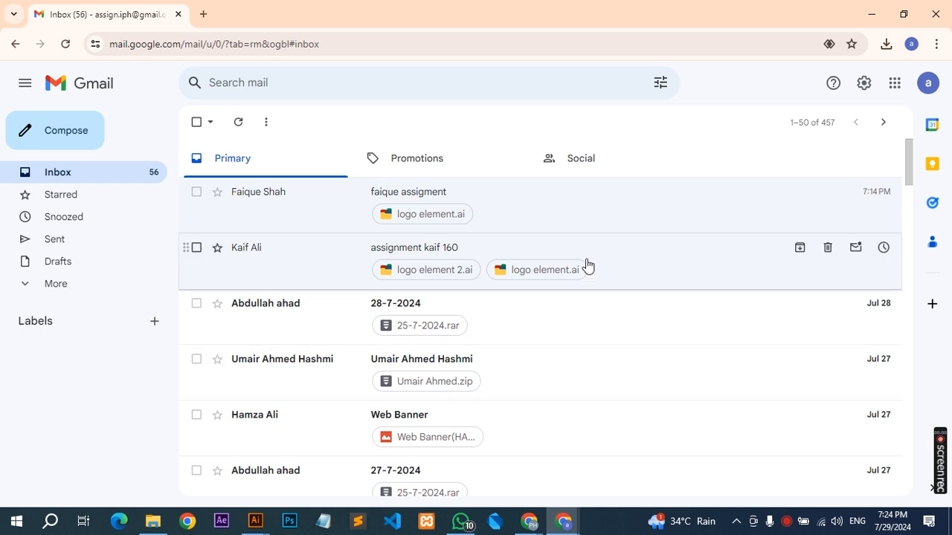
key("alt+Tab")
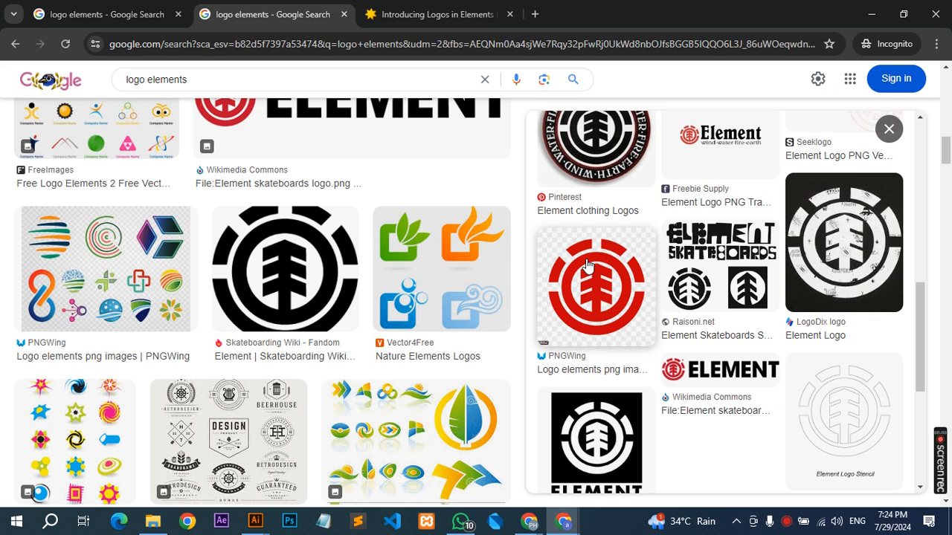
Find the VectorStock blue logo elements image further down the results, preview it and copy the image.
scroll(324, 253, "down", 3)
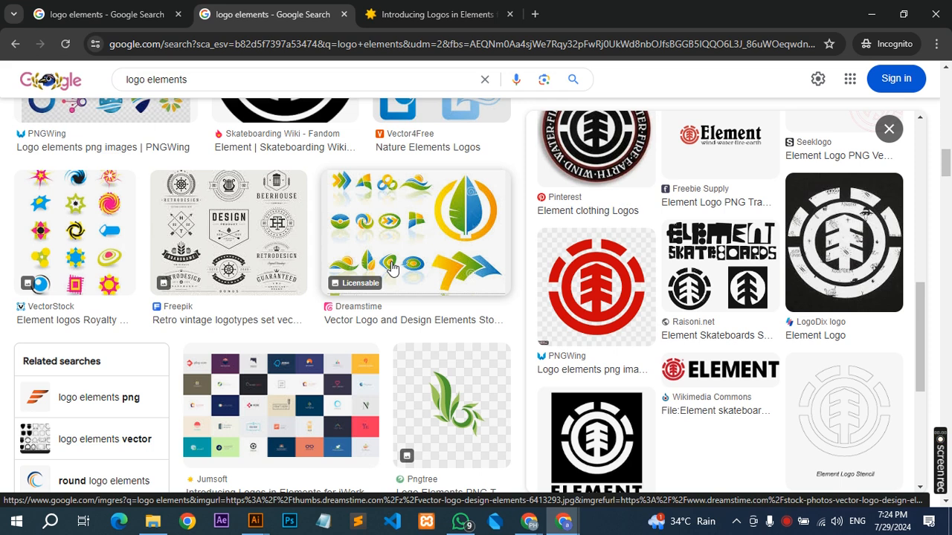
scroll(393, 269, "down", 1)
scroll(392, 269, "down", 2)
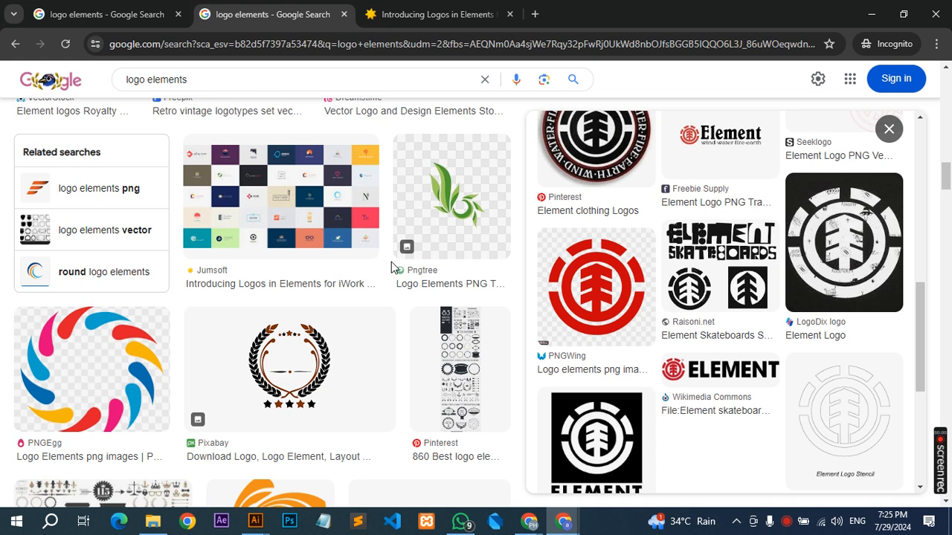
scroll(392, 264, "down", 3)
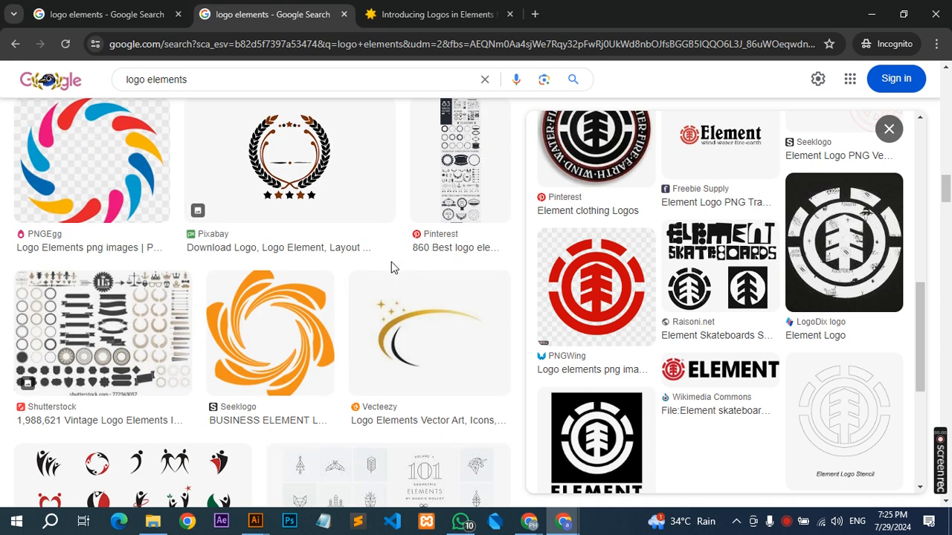
scroll(393, 268, "down", 3)
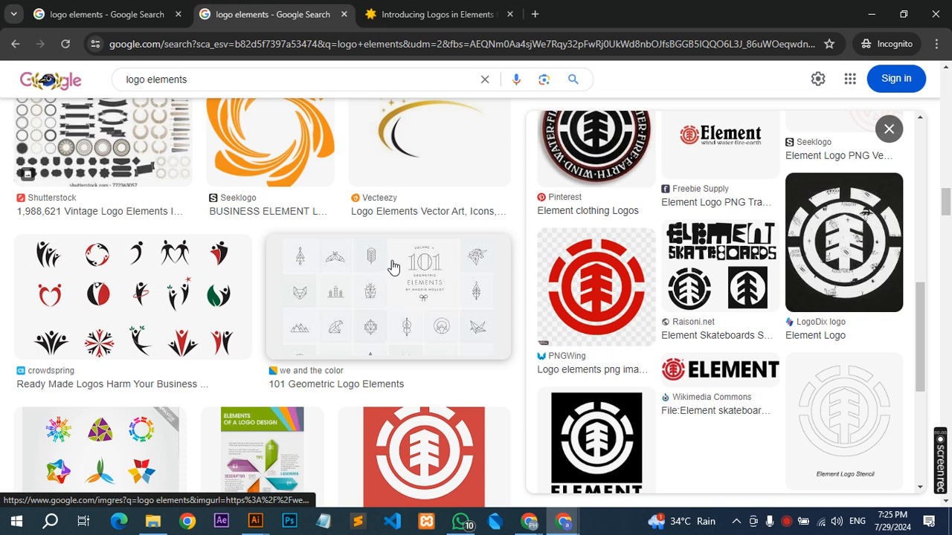
scroll(393, 266, "down", 3)
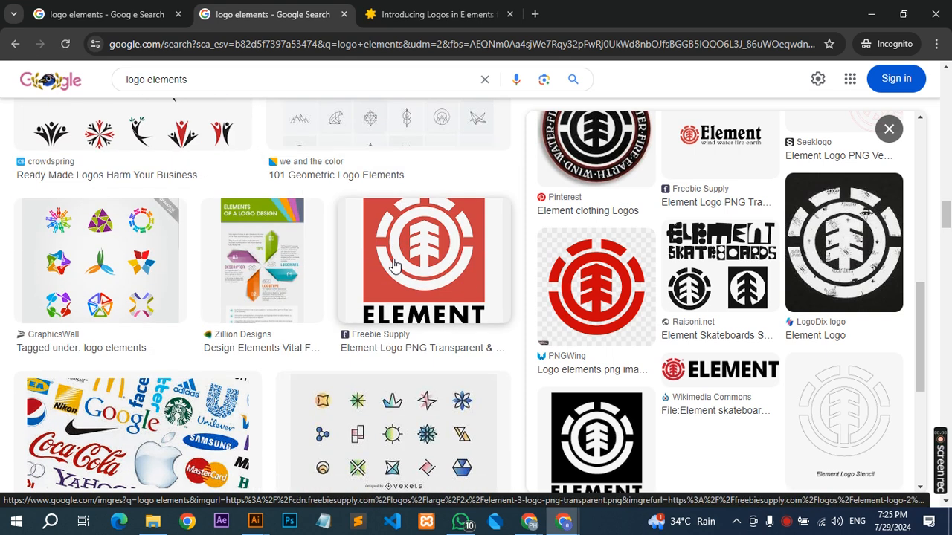
scroll(394, 264, "down", 4)
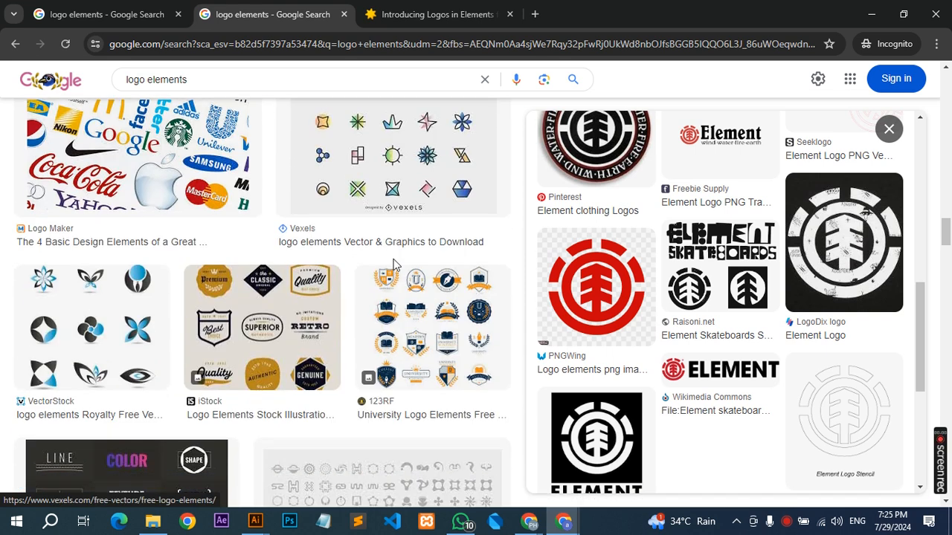
left_click(53, 334)
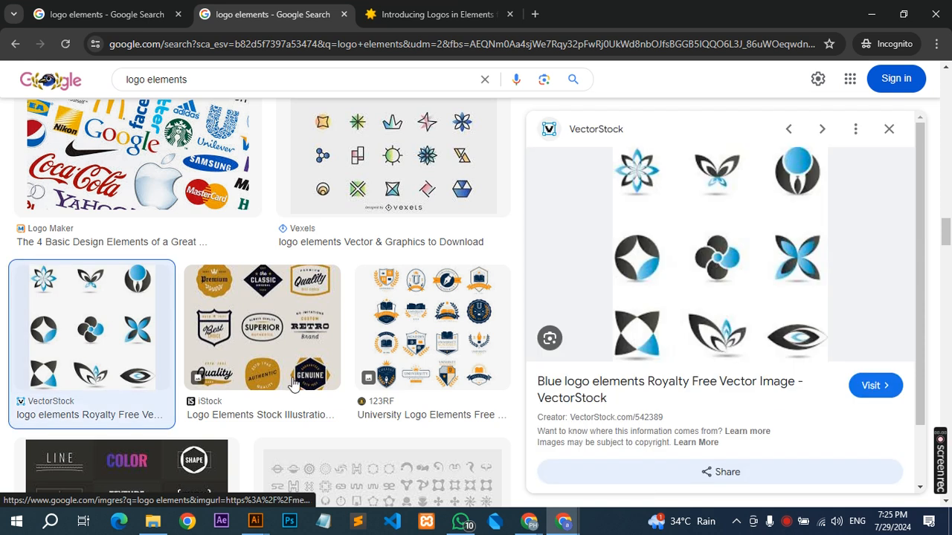
right_click(716, 225)
left_click(773, 433)
Switch to Batch 160 Work File in Illustrator, paste the copied logo image and place it just right of the artboard.
key("alt+Tab")
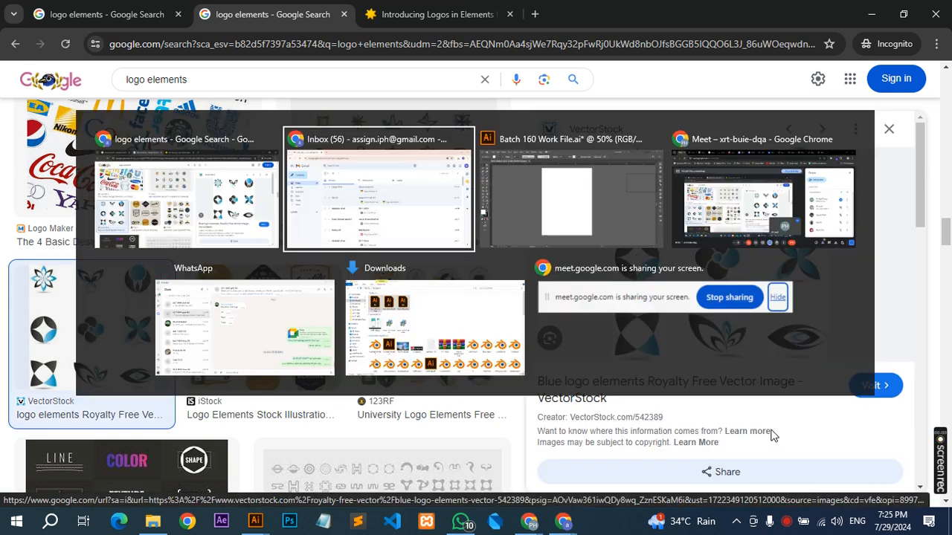
key("alt+Tab")
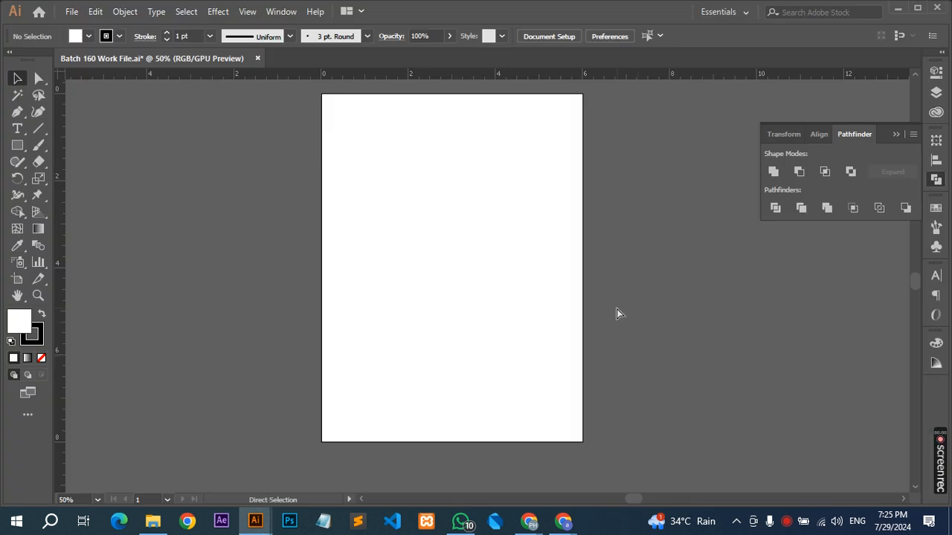
key("ctrl+v")
left_click_drag(461, 281, 692, 238)
left_click_drag(588, 227, 484, 290)
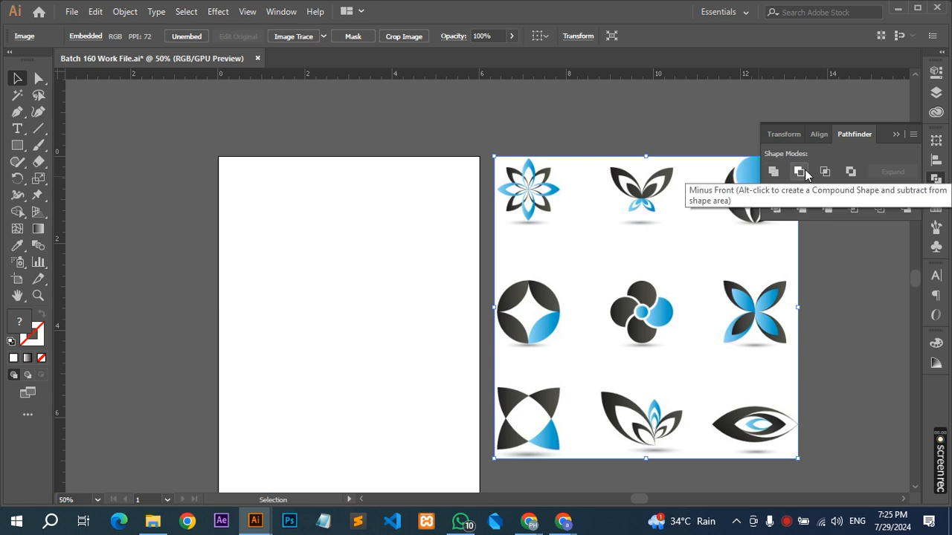
left_click_drag(563, 298, 523, 223)
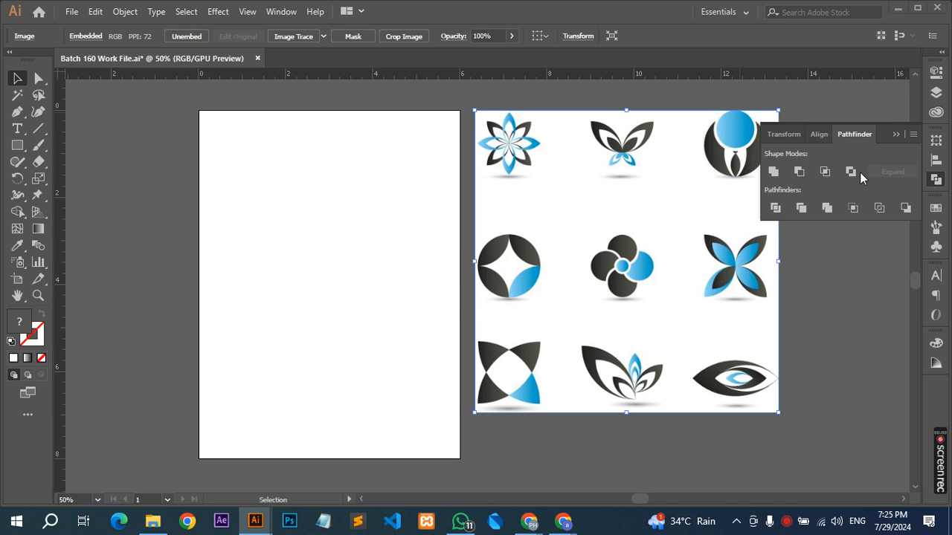
Set the Windows projection mode to Duplicate and return to the artboard with the reference image.
key("super+p")
left_click(837, 159)
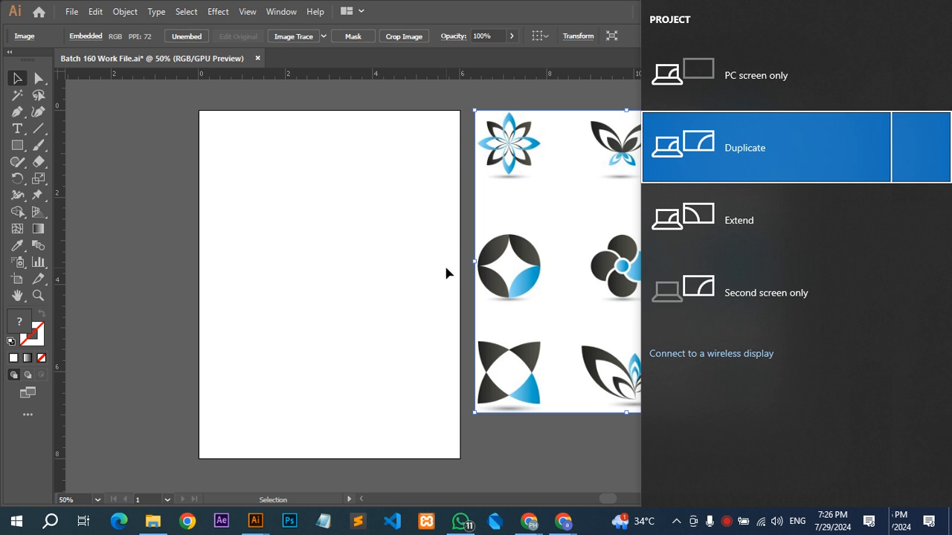
key("space")
left_click(381, 306)
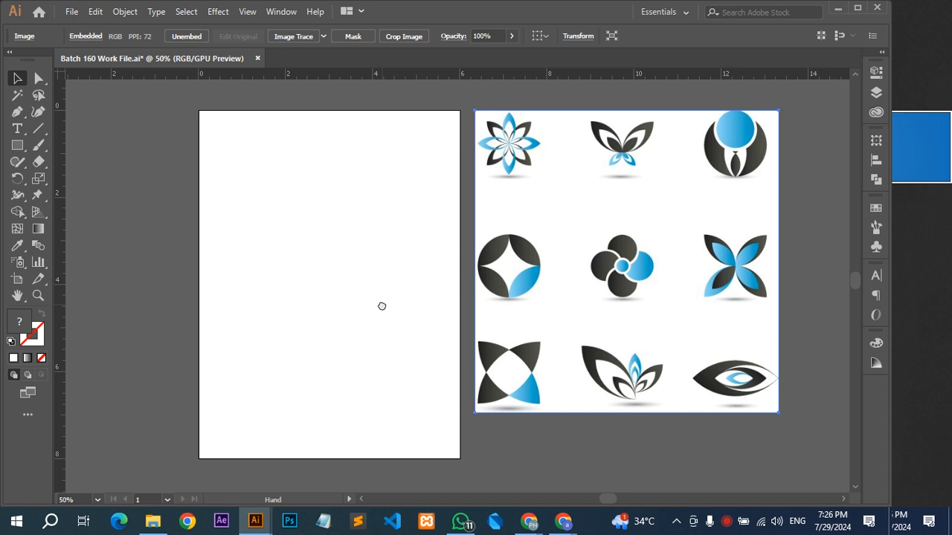
left_click_drag(382, 307, 380, 282)
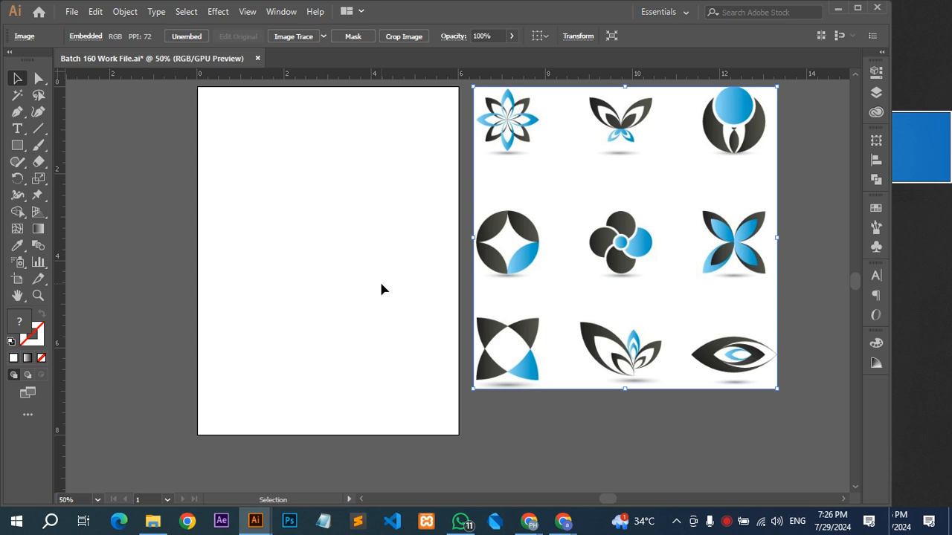
scroll(380, 284, "up", 1)
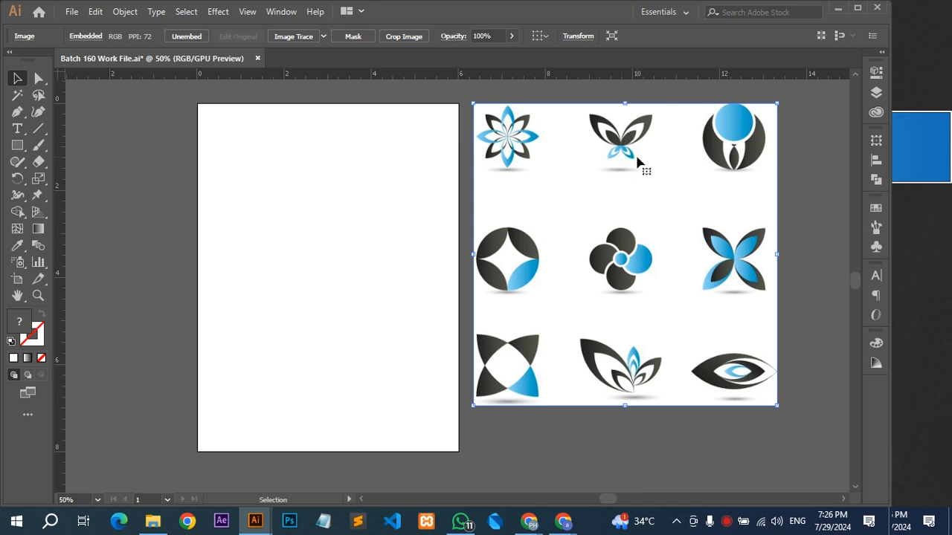
Bring up the Pathfinder shape mode options beside the enlarged artboard and reference image.
key("alt+Tab")
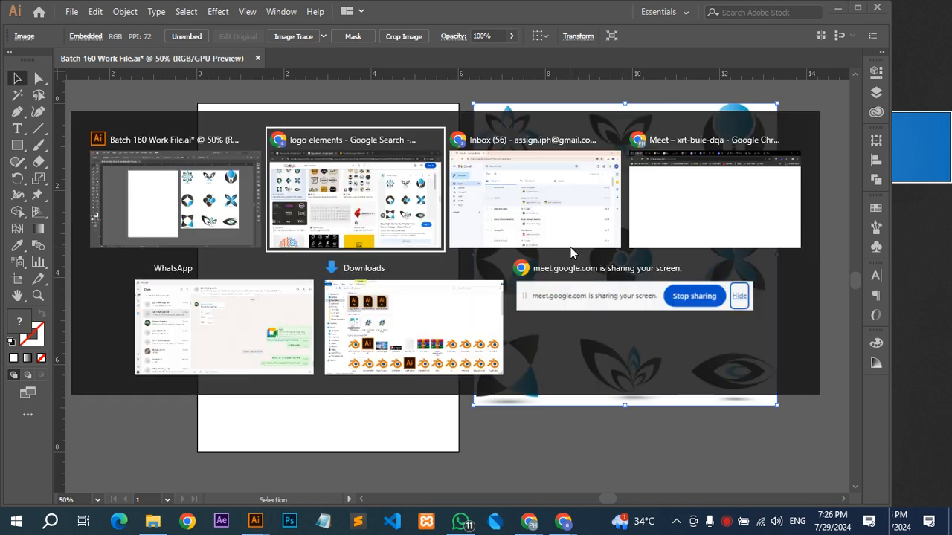
key("alt+Tab")
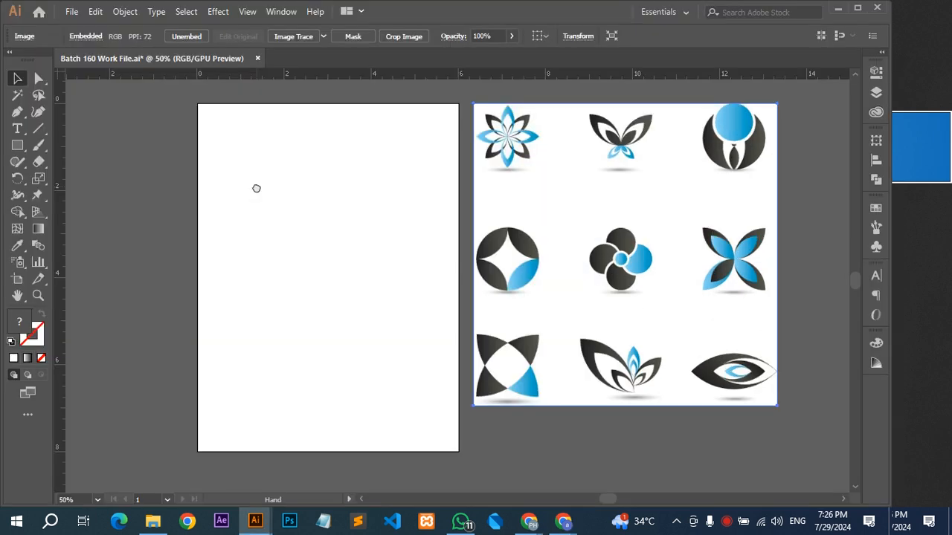
scroll(312, 169, "up", 1)
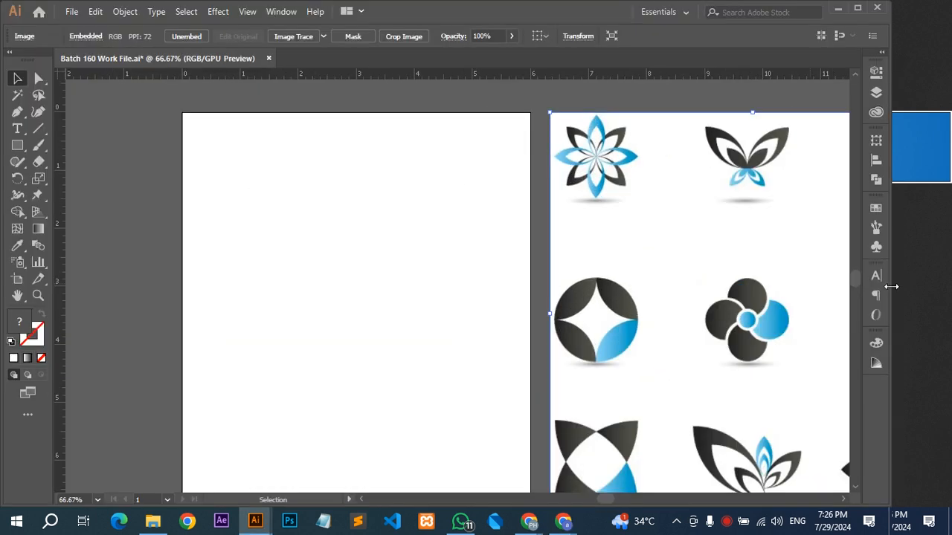
left_click(876, 179)
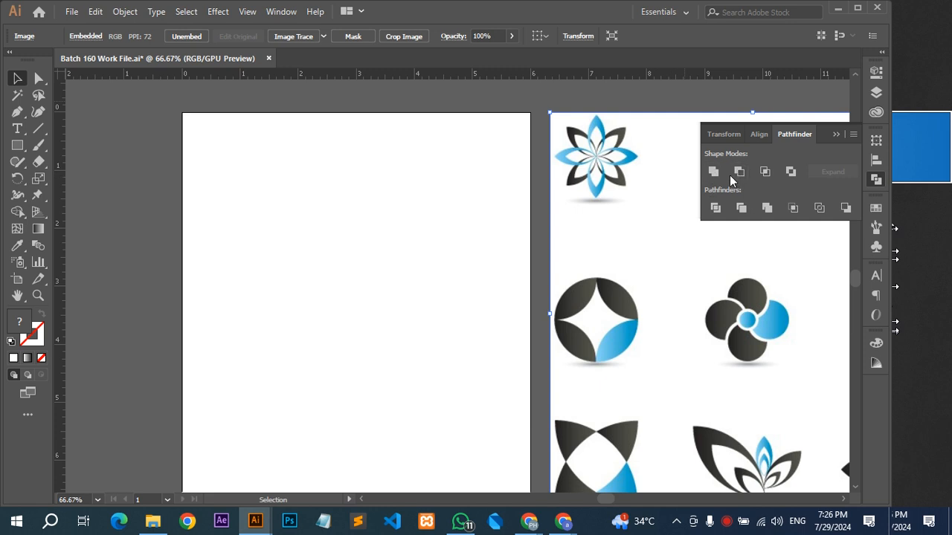
Deselect the reference image, hide the Pathfinder options and draw a circle about 1.75 in across in the artboard's upper part.
left_click(324, 218)
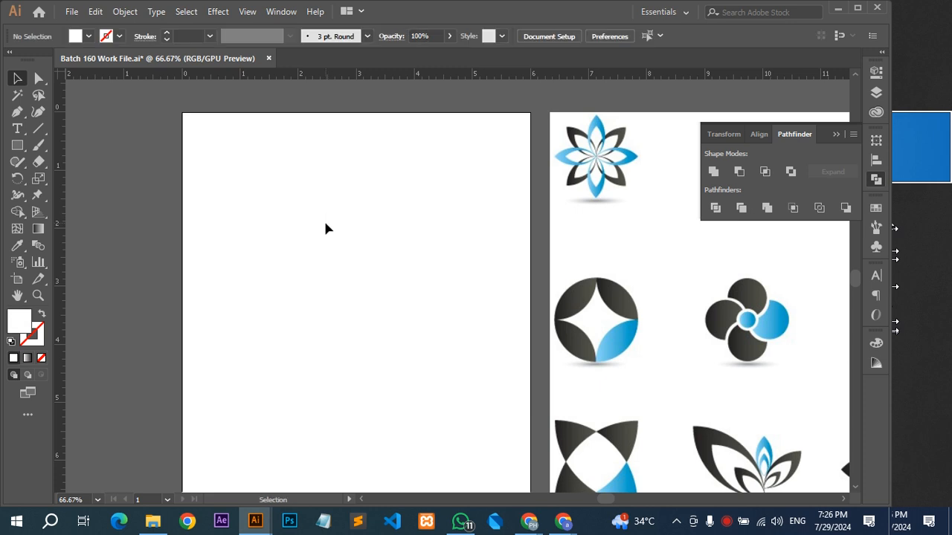
left_click_drag(325, 224, 392, 211)
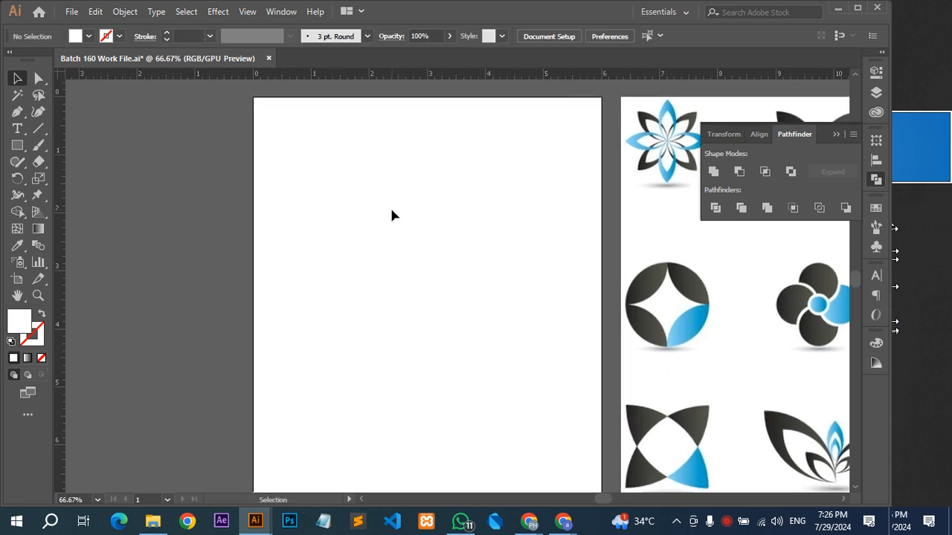
left_click_drag(481, 188, 317, 168)
left_click(832, 137)
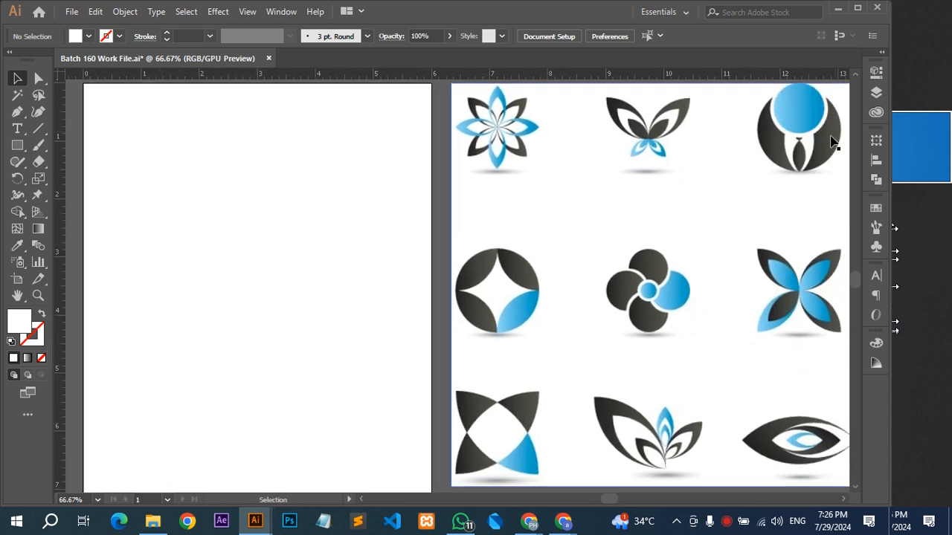
scroll(707, 168, "down", 1)
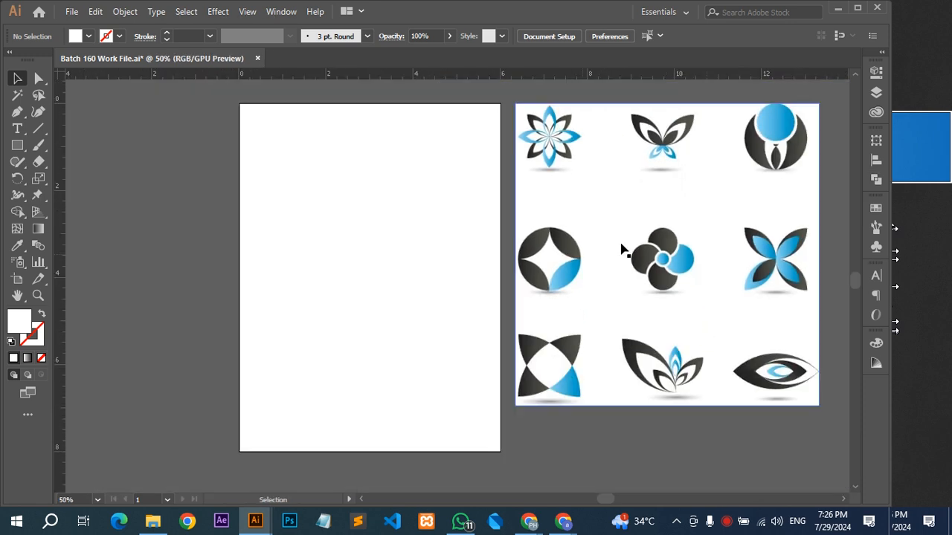
scroll(525, 137, "up", 1)
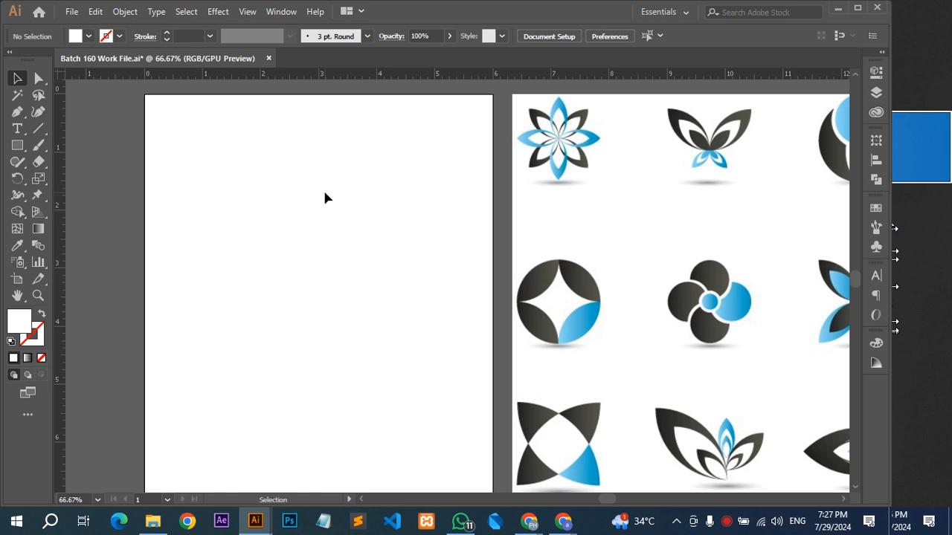
key("l")
left_click_drag(268, 165, 340, 268)
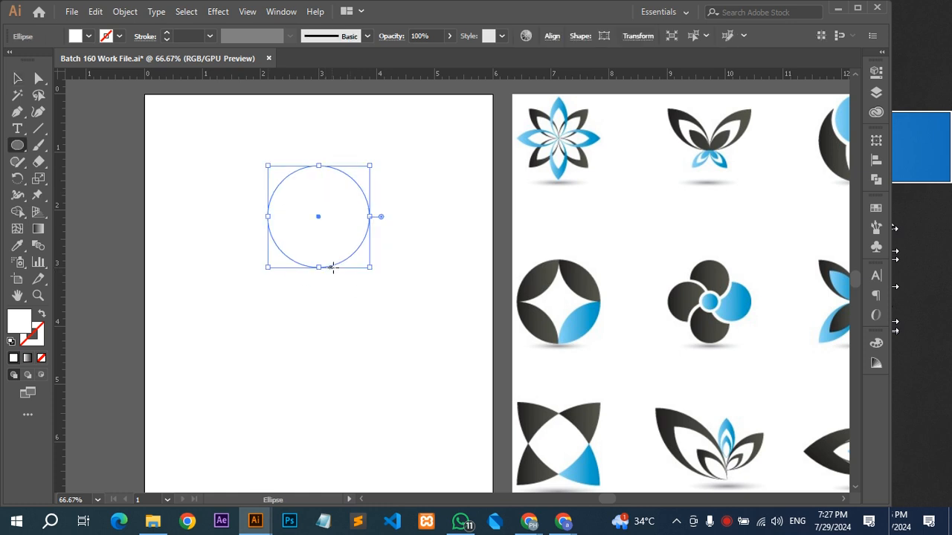
Fill the circle with the light blue sampled from the round four-petal logo in the reference image.
key("i")
left_click(578, 275)
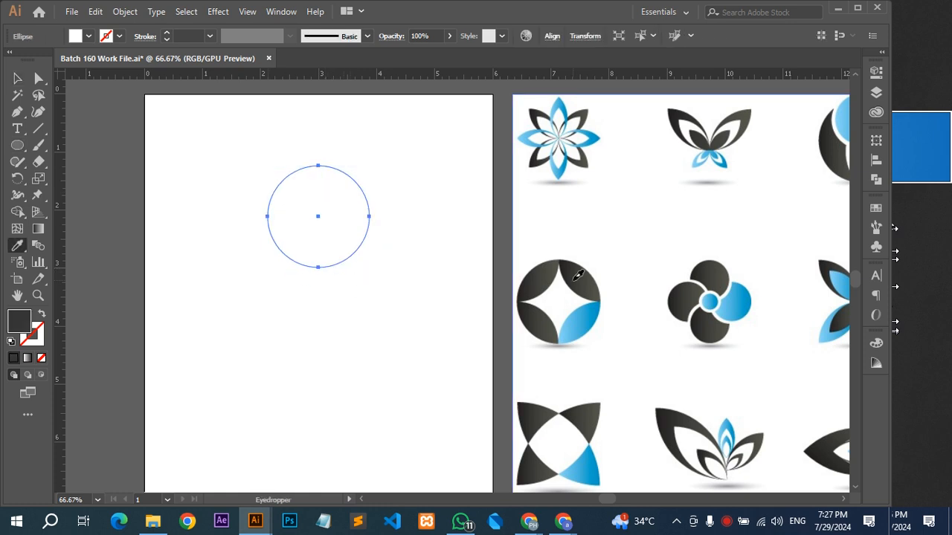
left_click(587, 322)
key("v")
Duplicate the blue circle horizontally to its right so that the two circles overlap.
left_click(316, 226)
left_click_drag(314, 223, 370, 221)
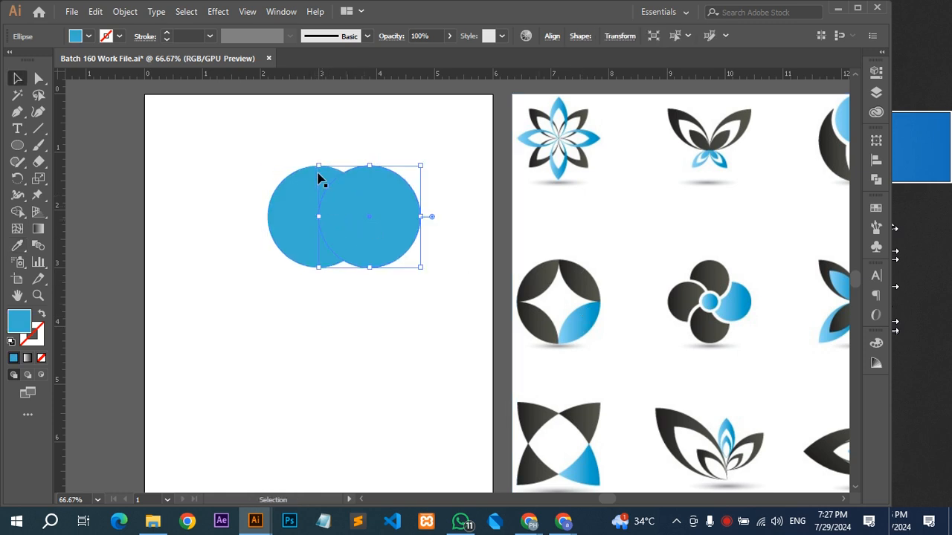
key("ctrl+a")
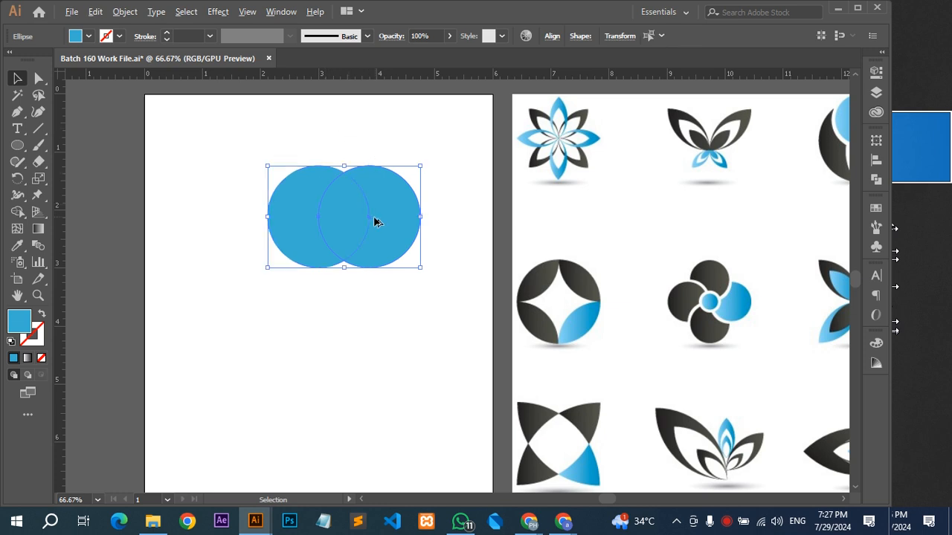
scroll(376, 221, "up", 1)
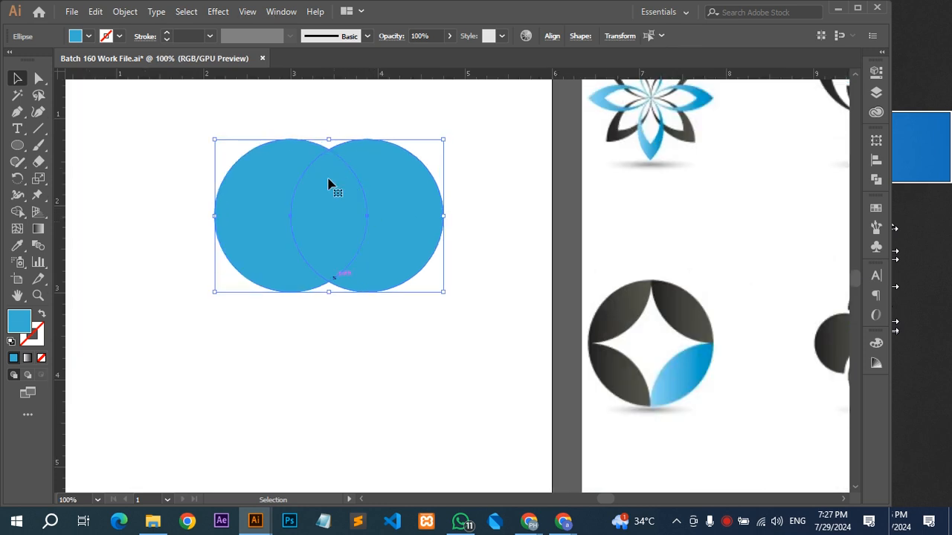
scroll(339, 240, "up", 1)
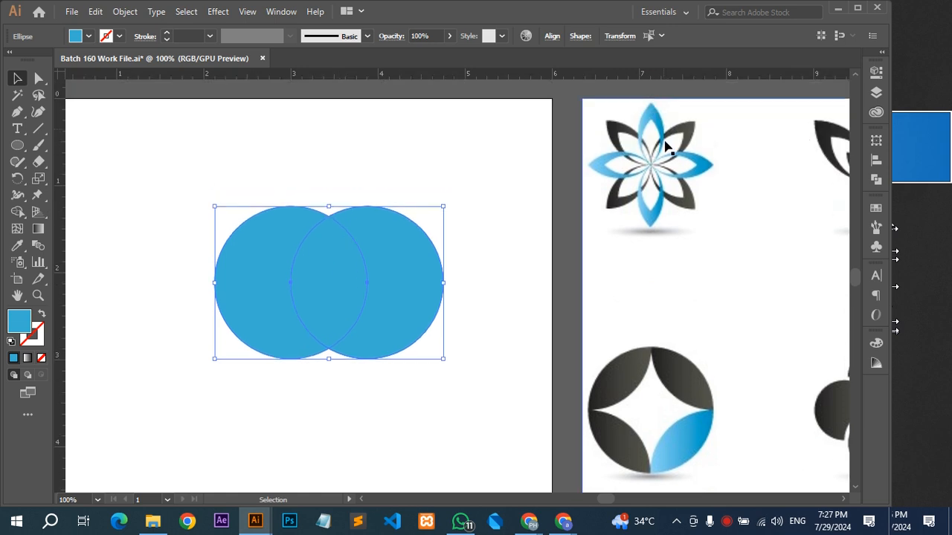
Move the right-hand circle farther right, keeping it level, to narrow its overlap with the left circle.
left_click(373, 136)
left_click_drag(381, 266, 399, 274)
left_click(293, 291, "shift")
left_click(429, 192)
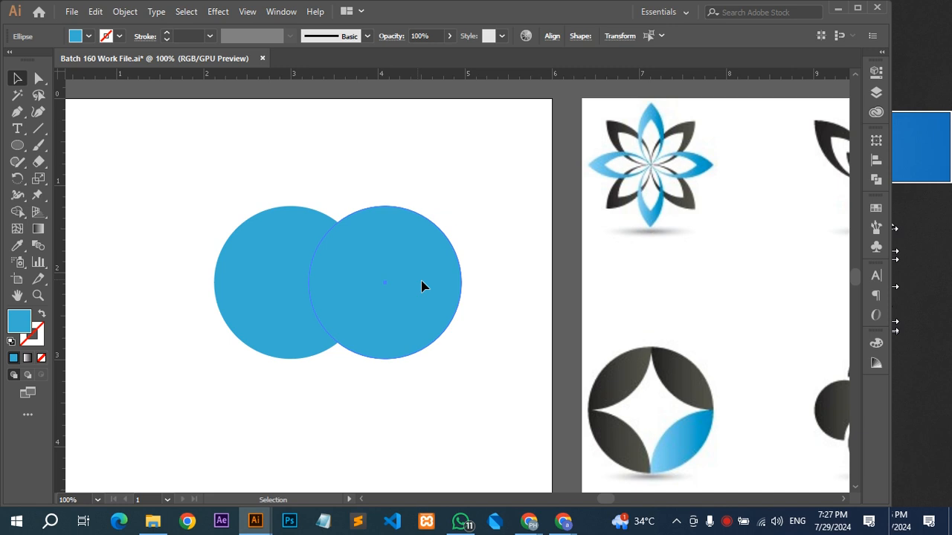
left_click_drag(418, 281, 433, 281)
left_click(305, 318, "shift")
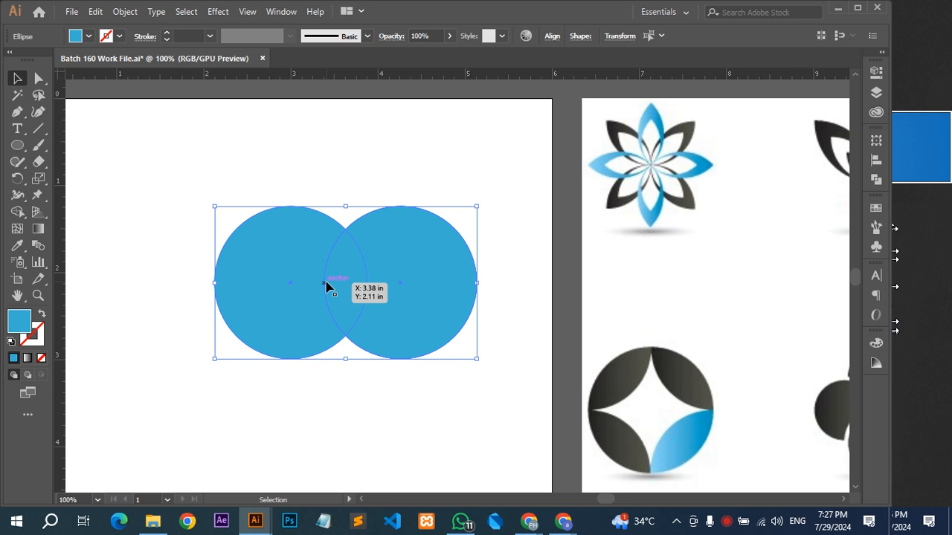
left_click(438, 153)
Place a copy of the left circle in the empty area below the overlapping pair.
scroll(424, 270, "down", 2)
scroll(424, 270, "left", 1)
scroll(460, 223, "down", 2)
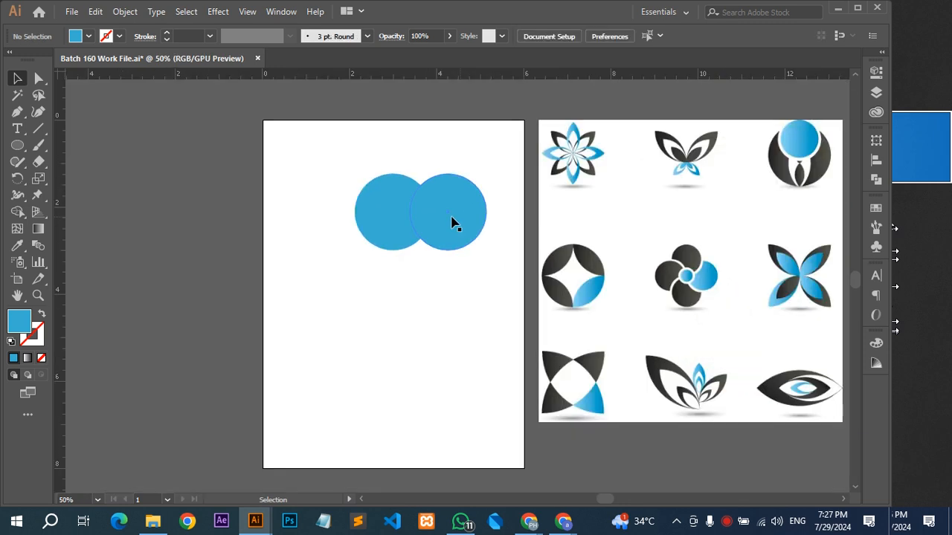
left_click_drag(379, 209, 403, 310, "alt")
scroll(421, 359, "up", 2)
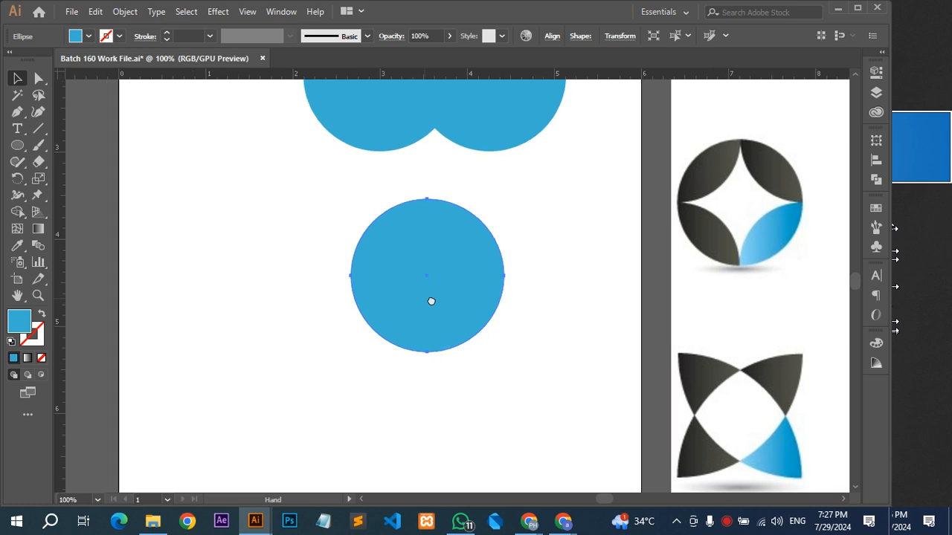
Select only the top anchor point of the lower circle and convert it to a corner.
left_click_drag(452, 188, 406, 240)
key("v")
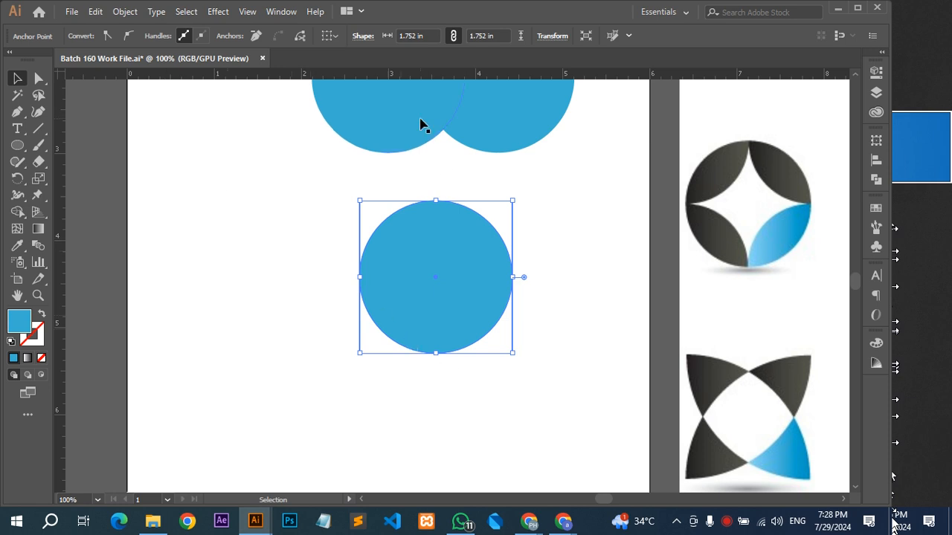
left_click(459, 195)
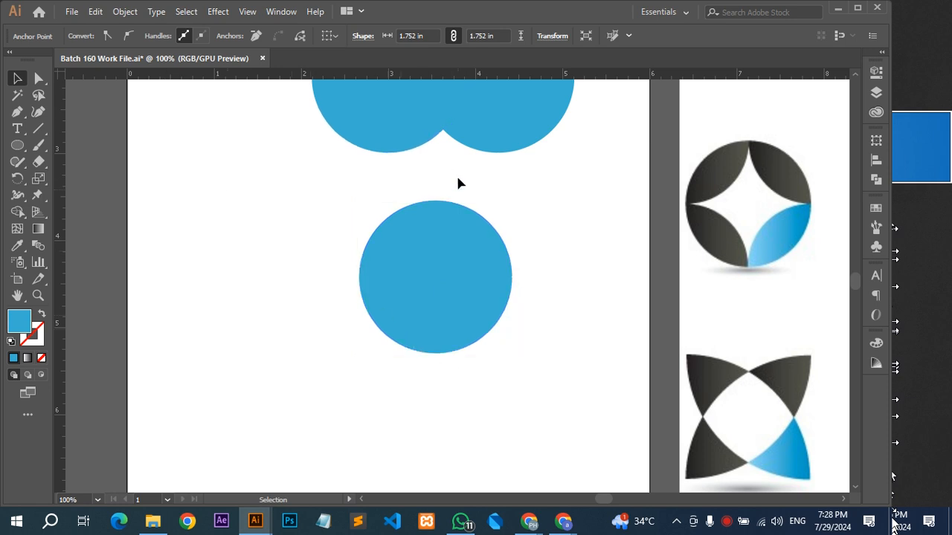
left_click_drag(459, 169, 417, 239)
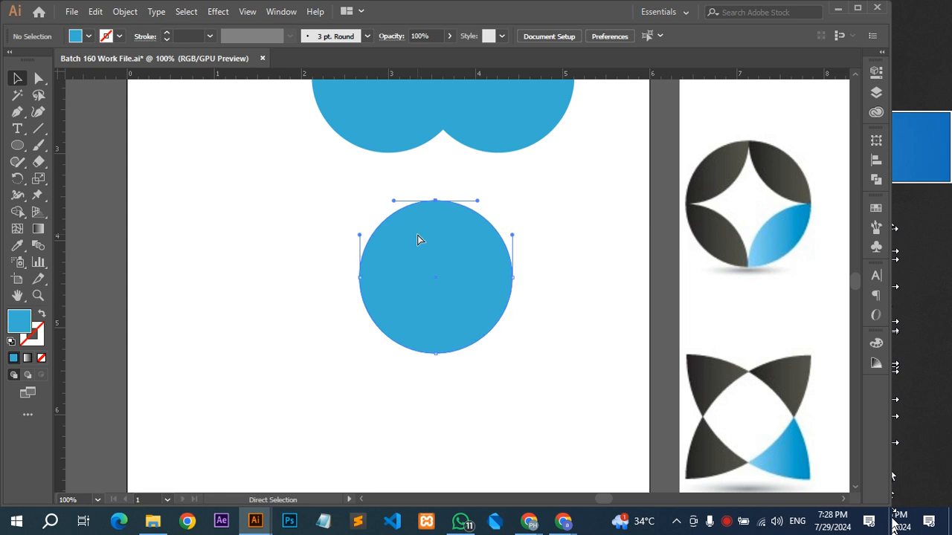
left_click_drag(451, 382, 411, 322)
left_click_drag(450, 184, 412, 229)
key("v")
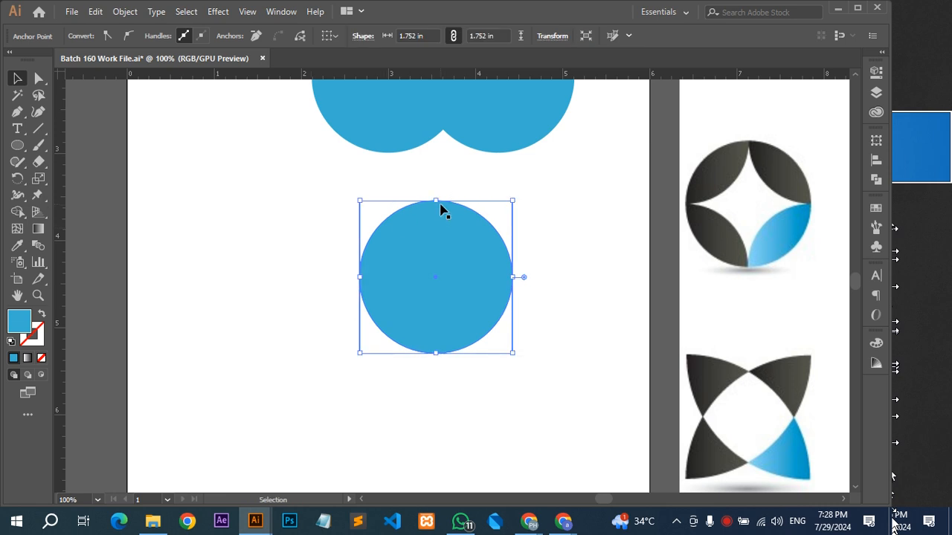
left_click(108, 35)
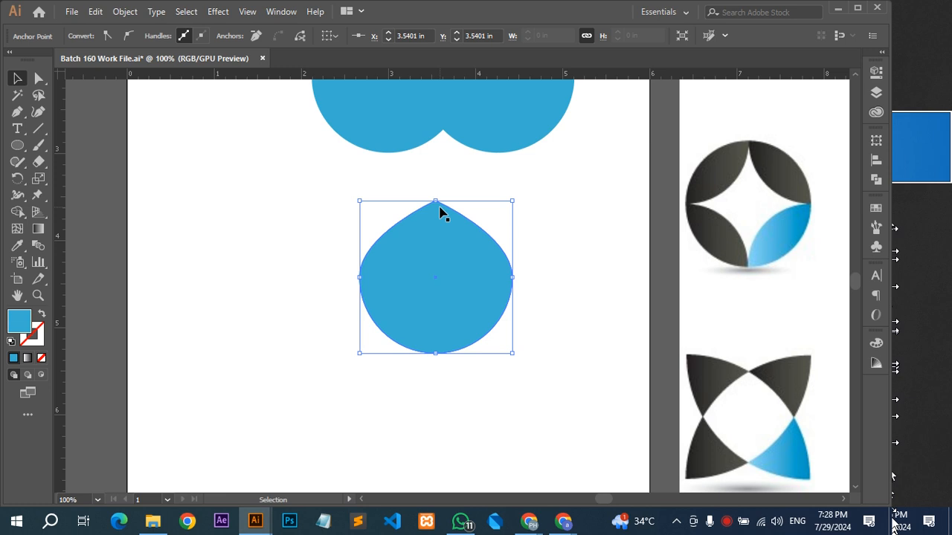
Select the bottom anchor point of the lower shape and convert it to a corner.
key("a")
left_click_drag(459, 394, 395, 313)
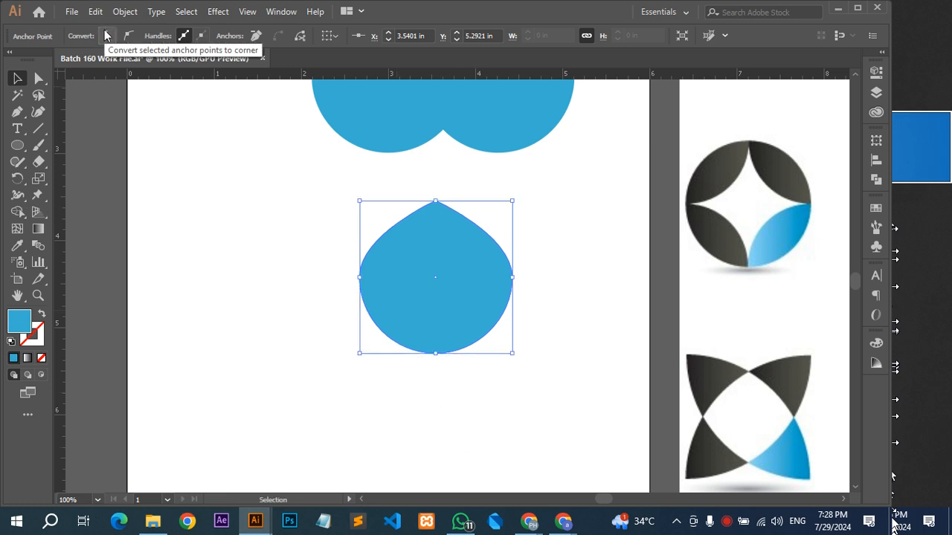
left_click(107, 35)
left_click(128, 35)
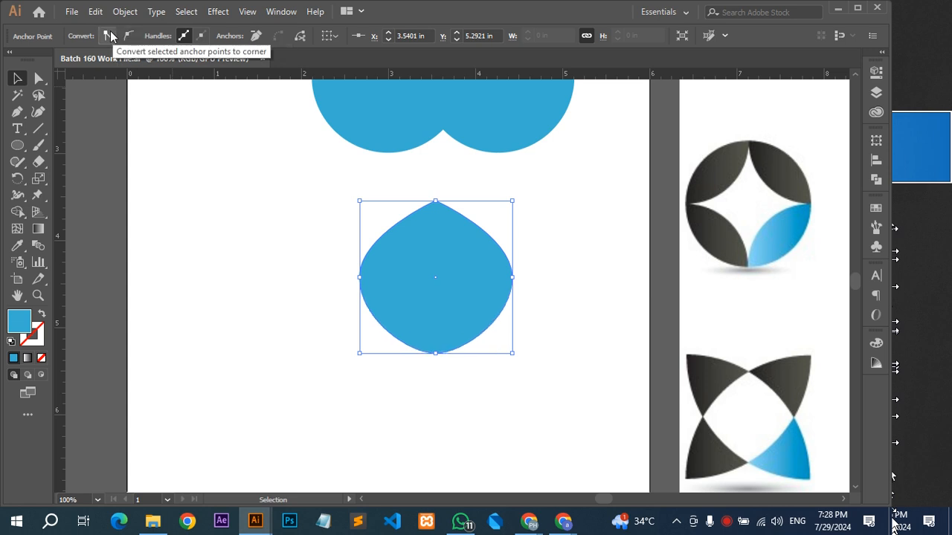
left_click(110, 33)
Move the pointed shape up and to the left, and nudge its right anchor point inward in four large steps.
left_click(556, 263)
left_click_drag(416, 284, 325, 257)
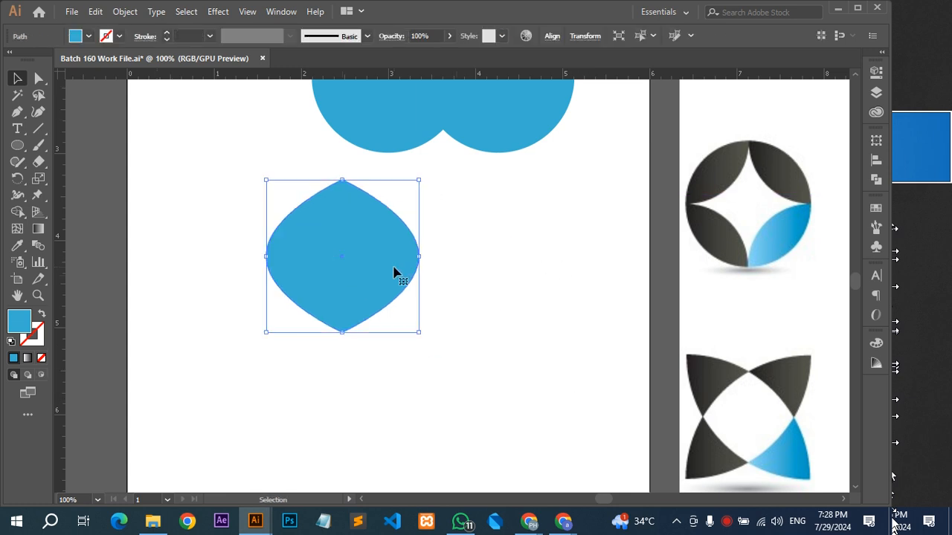
key("a")
left_click_drag(456, 229, 399, 297)
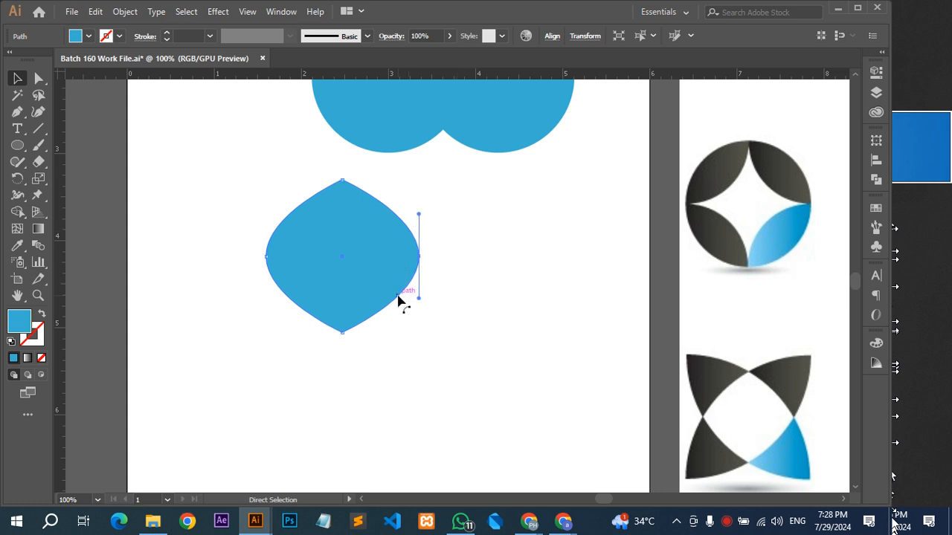
key("shift+Left")
key("shift+Left")
key("shift+Left")
key("shift+Left")
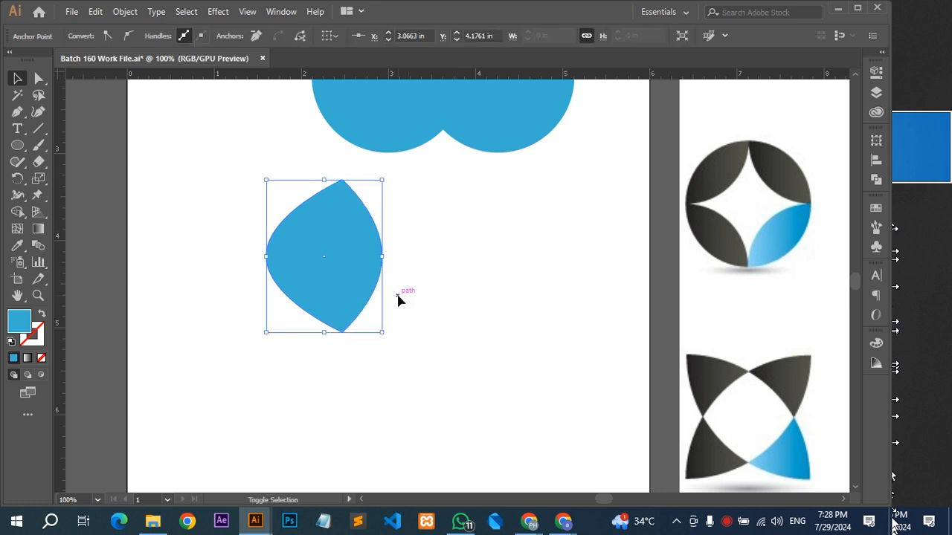
Nudge the shape's left anchor point inward five large steps and the right one once more to form a slim symmetrical leaf.
left_click_drag(240, 233, 295, 293)
key("shift+Right")
key("shift+Right")
key("shift+Right")
key("shift+Right")
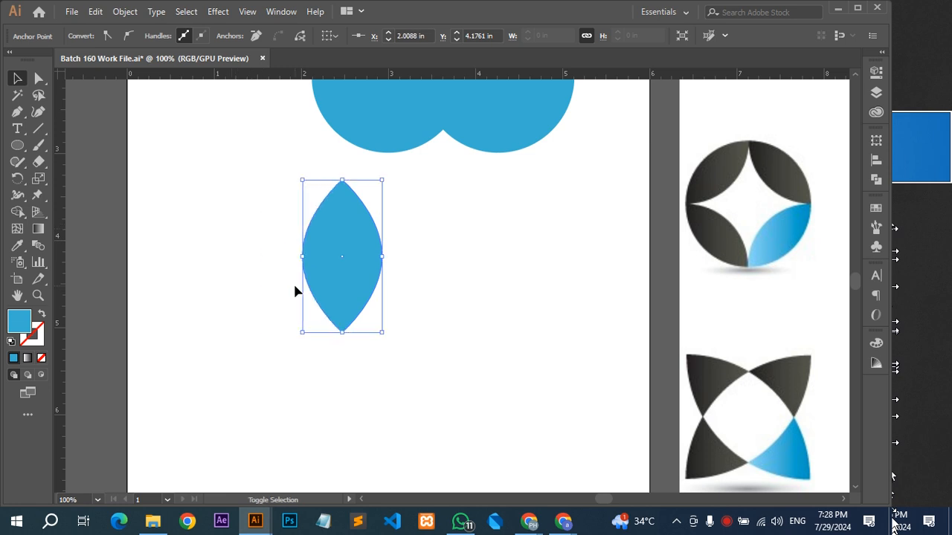
key("shift+Right")
left_click_drag(414, 248, 372, 282)
key("shift+Left")
left_click(410, 251)
Arrange two copies of the overlapping circle pair one above the other and move the leaf shape below them.
scroll(409, 243, "down", 1)
left_click_drag(418, 287, 420, 320)
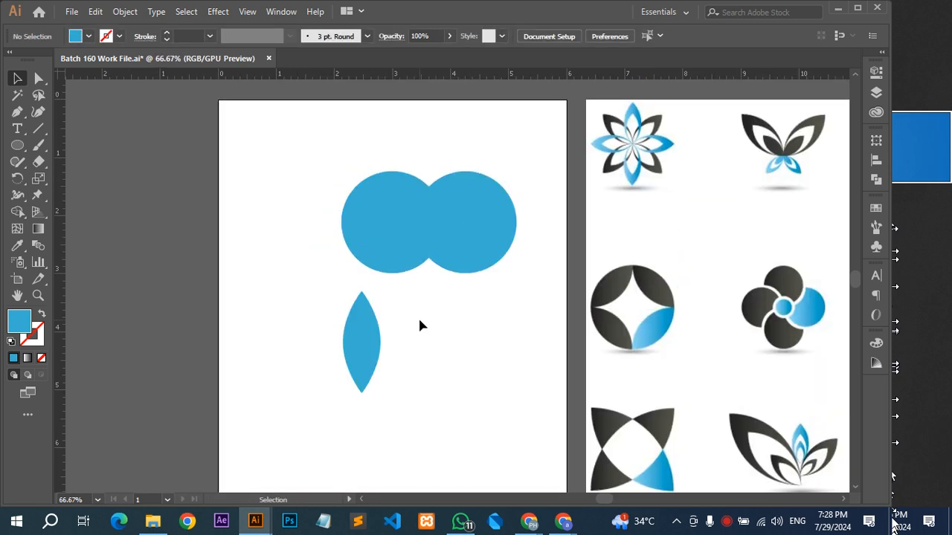
left_click_drag(424, 195, 474, 253)
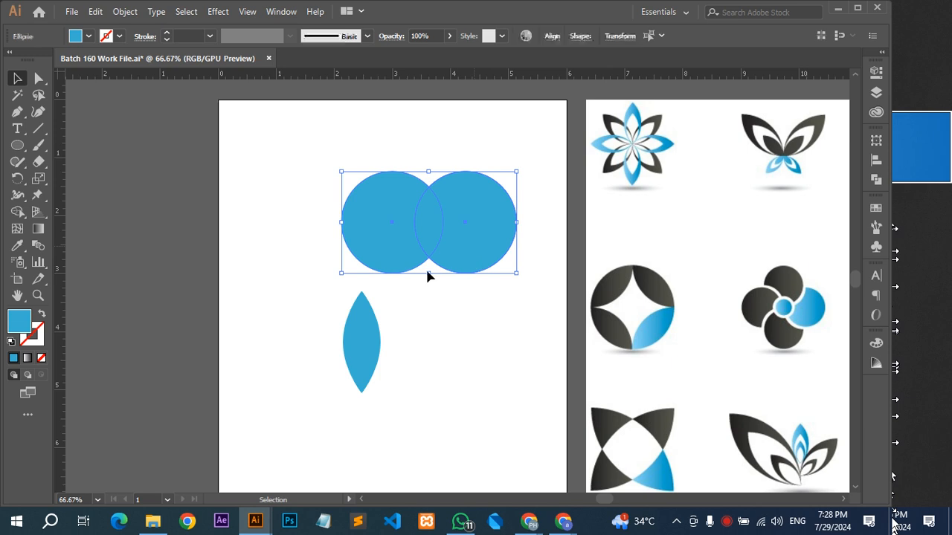
left_click(877, 178)
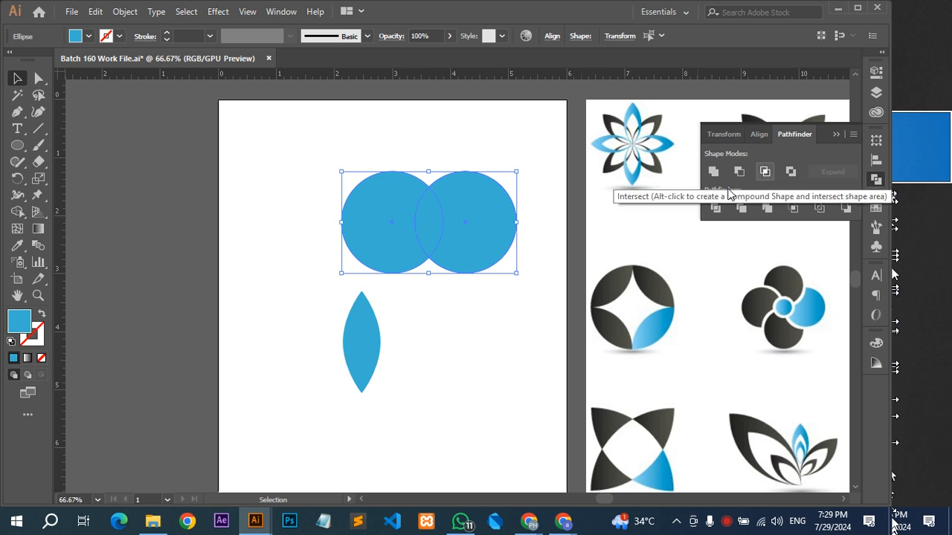
left_click_drag(422, 223, 442, 281)
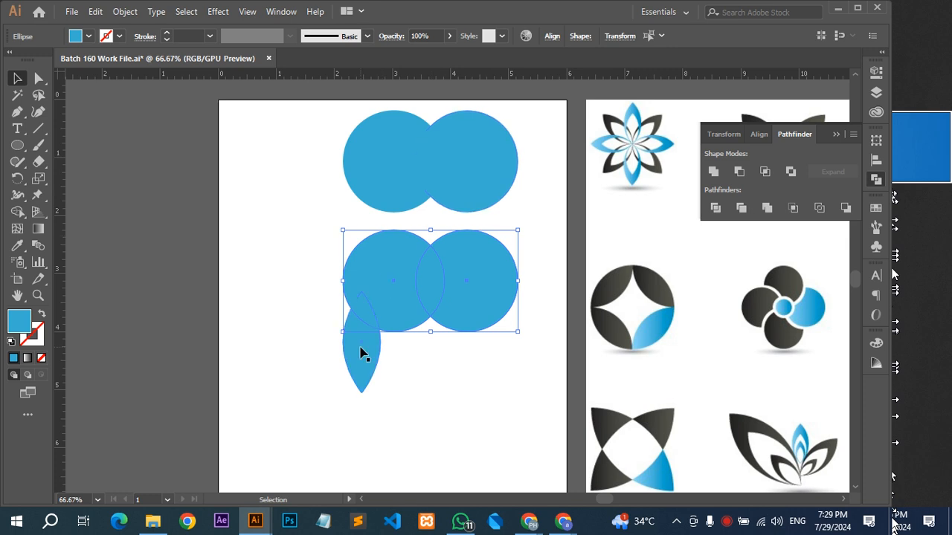
left_click_drag(363, 350, 362, 398)
Apply the Intersect shape mode to the upper pair of circles to keep only their overlap.
scroll(410, 265, "up", 1)
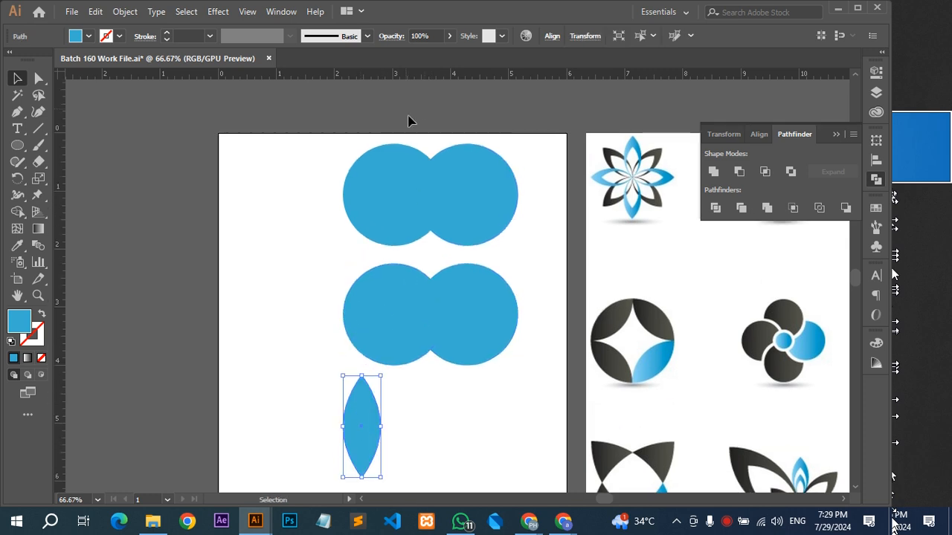
left_click(494, 218)
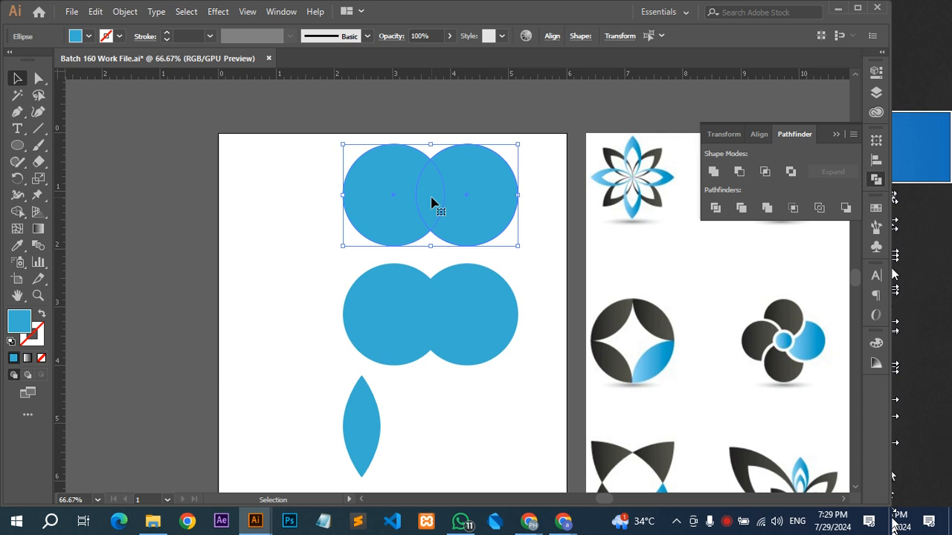
left_click(767, 176)
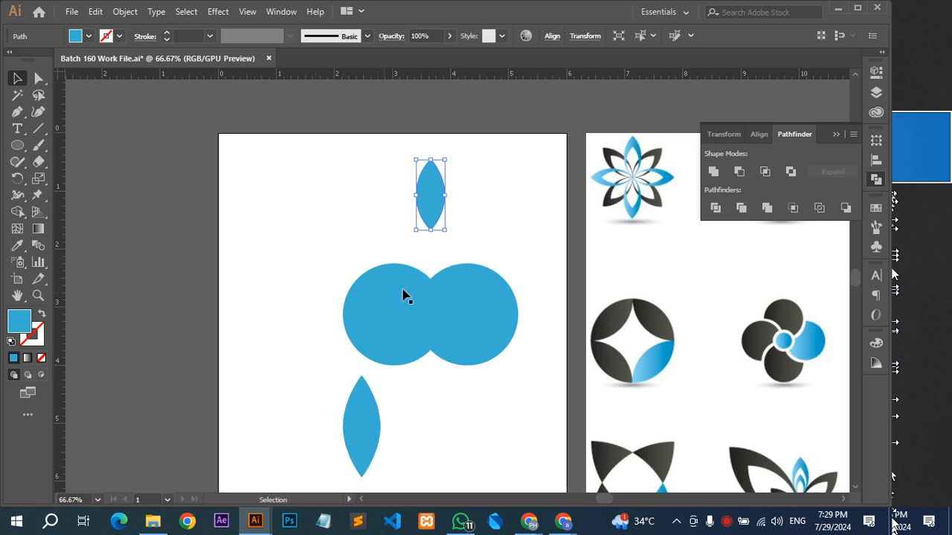
Duplicate the remaining circle pair straight down, and apply the Exclude shape mode to the original pair to cut out its overlap.
left_click(493, 320)
left_click_drag(463, 313, 490, 466)
left_click_drag(349, 240, 497, 328)
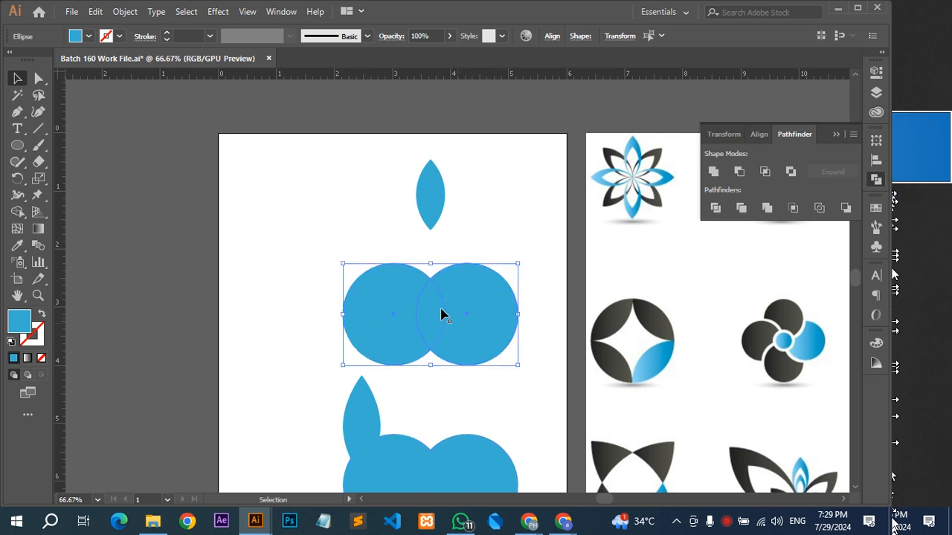
left_click(789, 173)
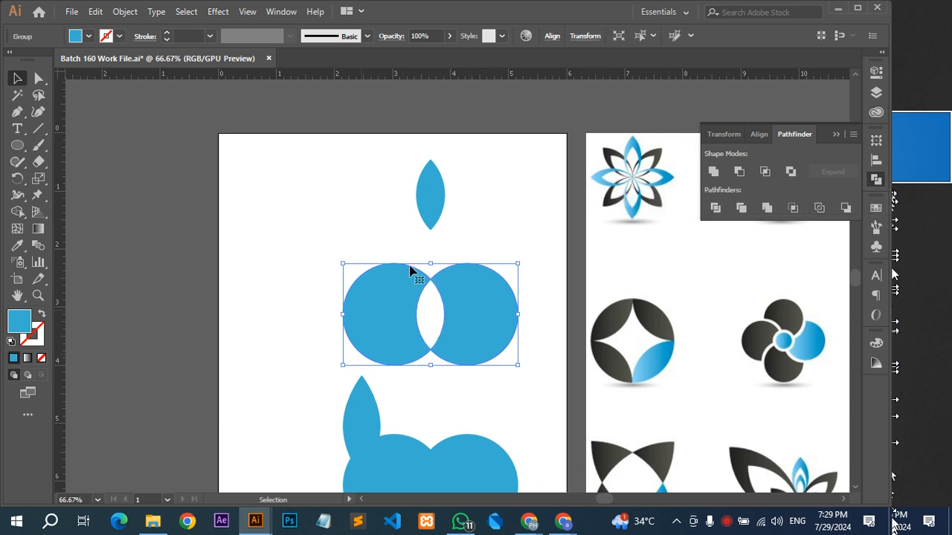
Undo the Exclude operation on the upper circle pair to restore two separate overlapping circles.
left_click(470, 238)
left_click(473, 349)
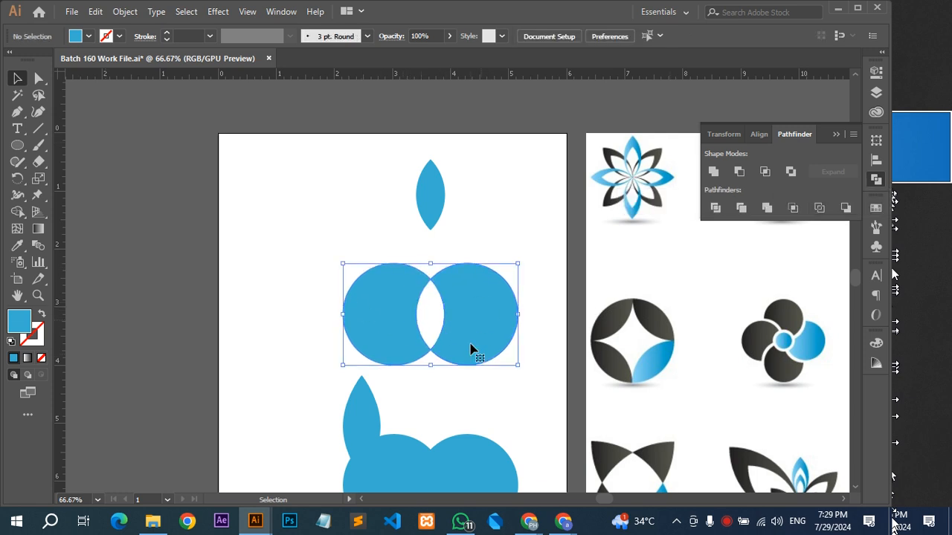
key("ctrl+z")
Fill the right circle of the upper pair with dark grey sampled from the round logo in the reference image.
left_click(471, 237)
left_click(475, 315)
key("i")
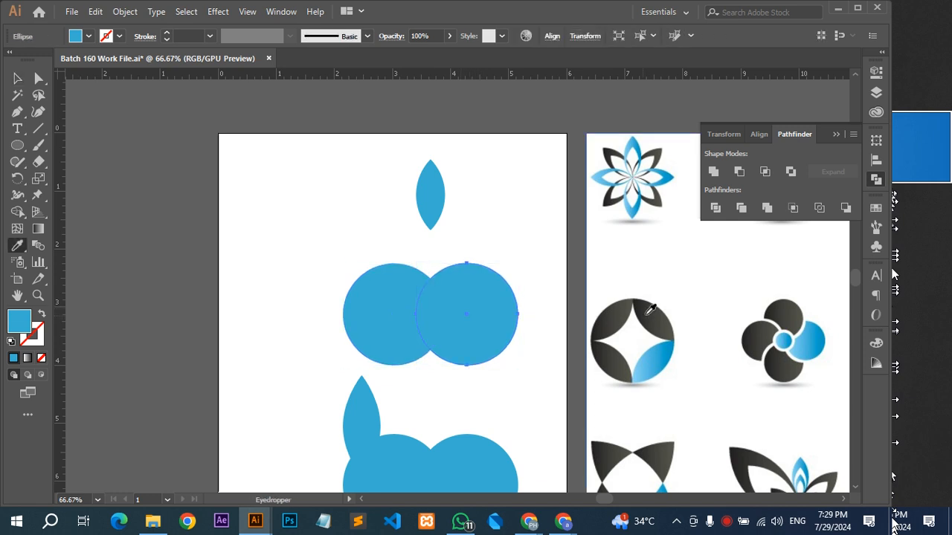
left_click(642, 309)
key("v")
left_click(466, 237)
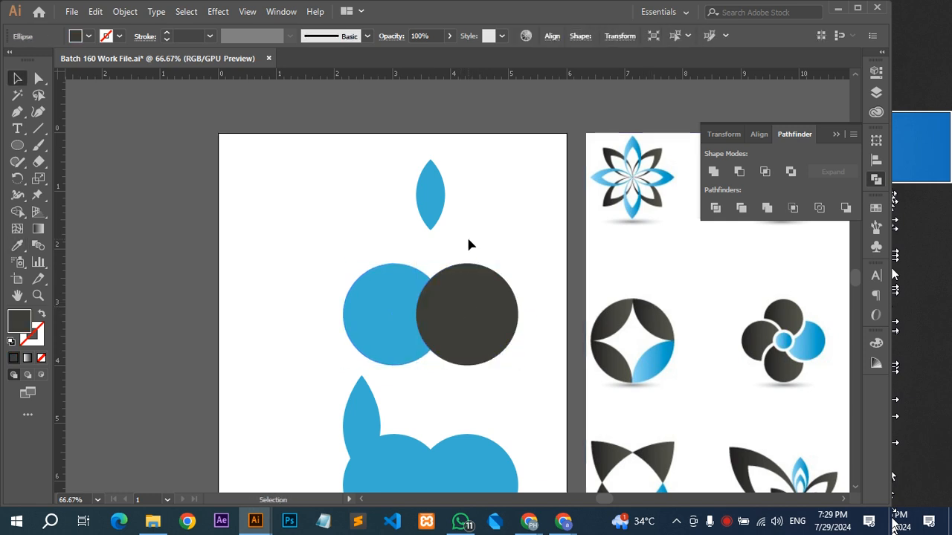
Apply the Exclude shape mode to the overlapping blue and dark grey circles to cut out their shared area.
left_click_drag(480, 255, 422, 299)
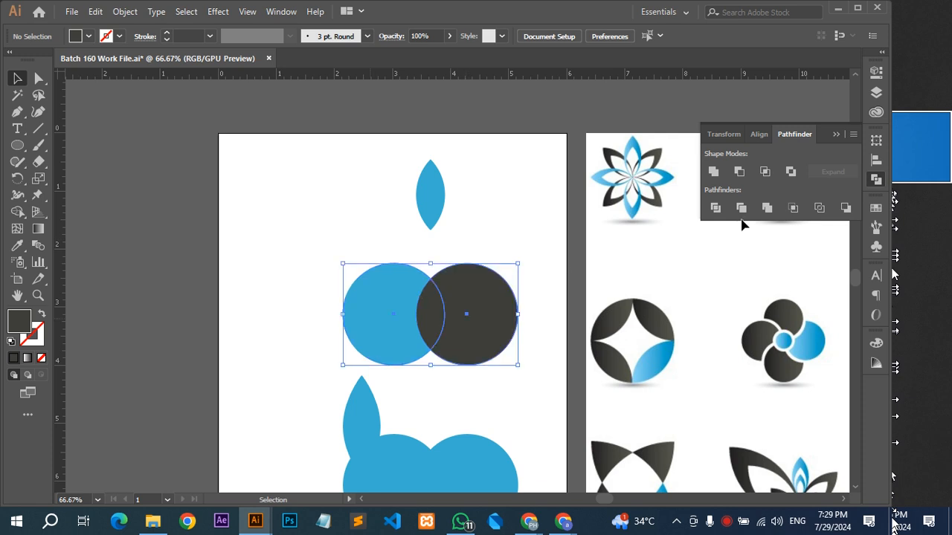
left_click(790, 171)
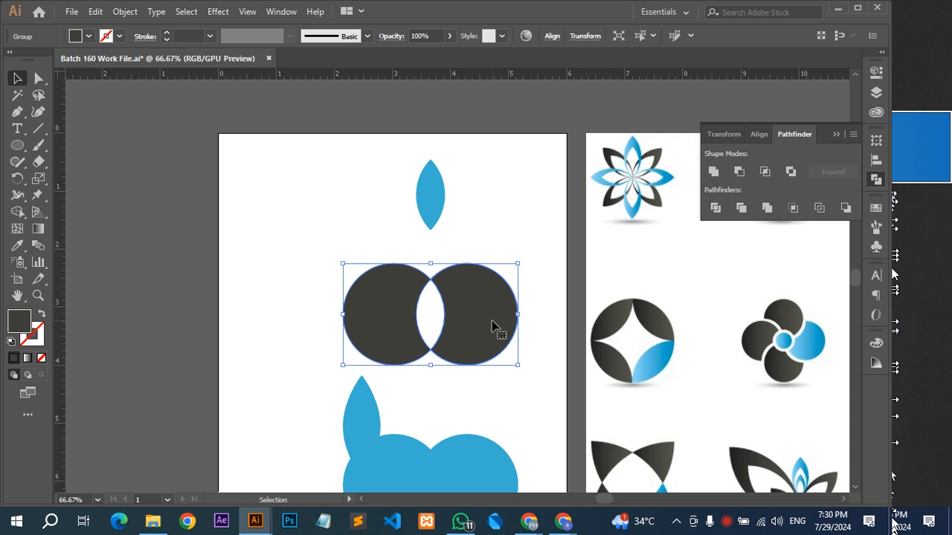
Move the excluded circle pair, the blue circle pair and the larger leaf off the artboard onto the left pasteboard.
scroll(493, 220, "down", 1)
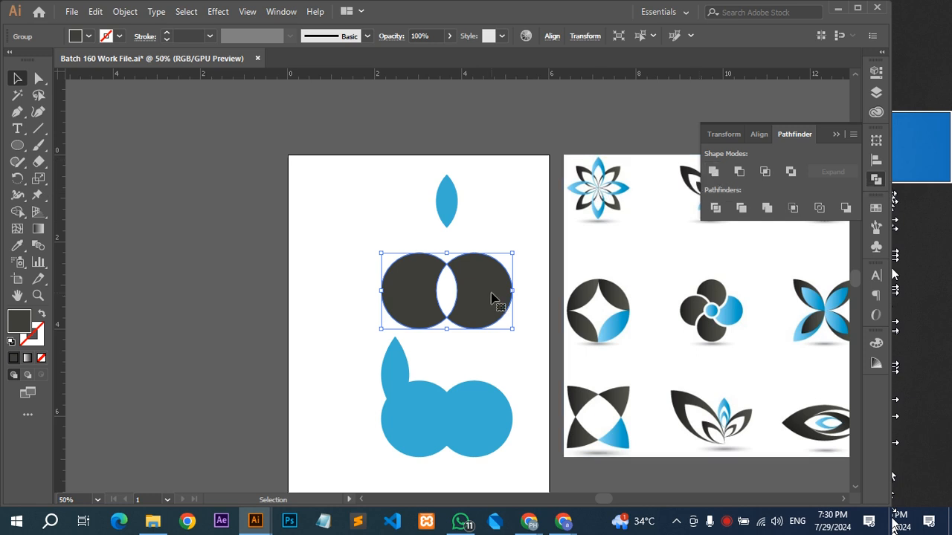
left_click_drag(494, 298, 266, 282)
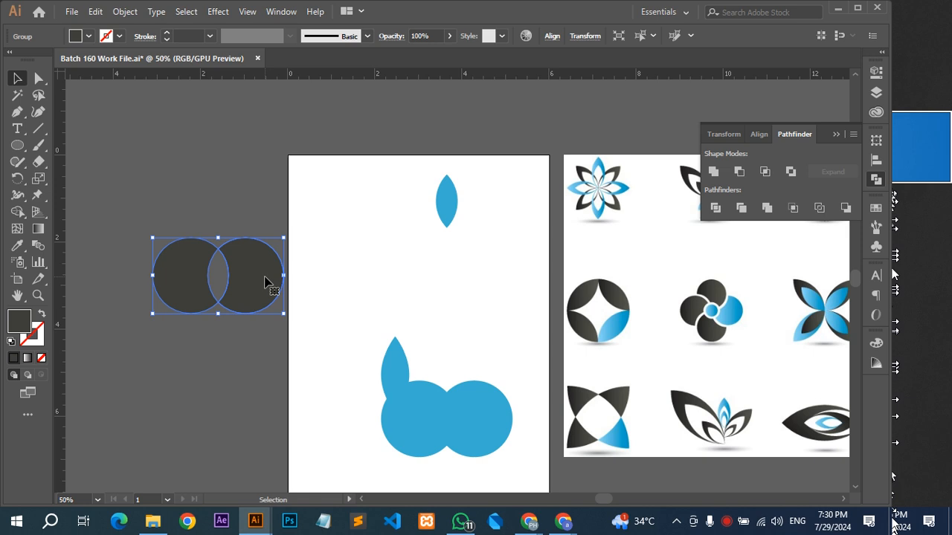
left_click_drag(266, 282, 201, 256)
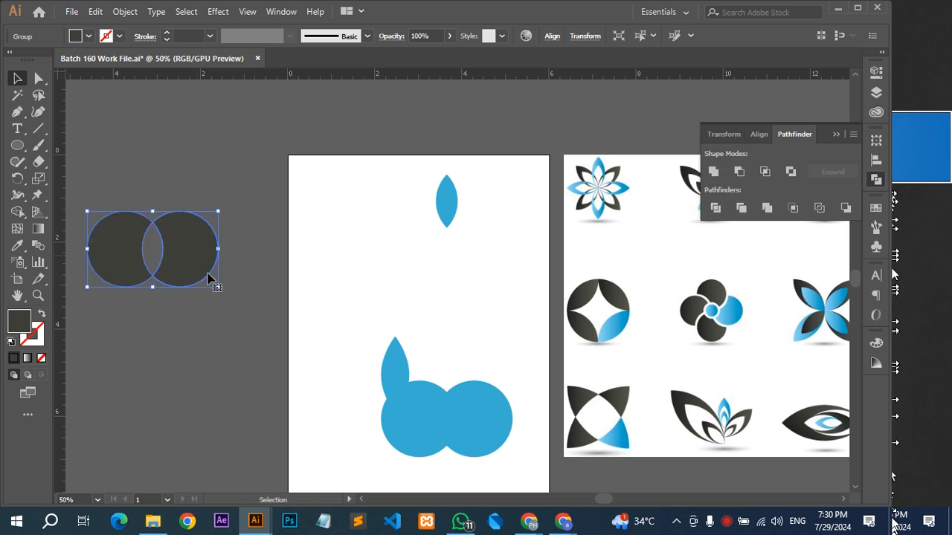
left_click_drag(524, 418, 128, 383)
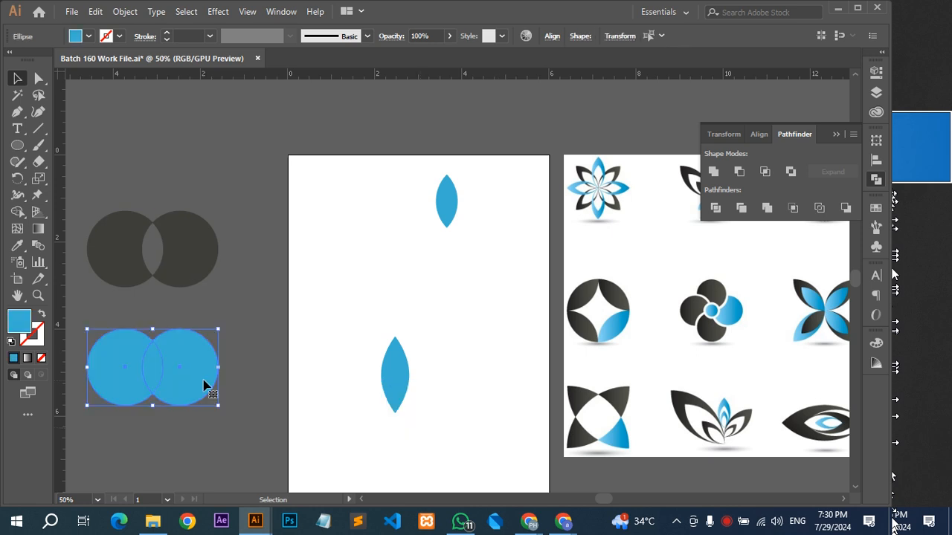
left_click(529, 305)
left_click_drag(401, 387, 212, 172)
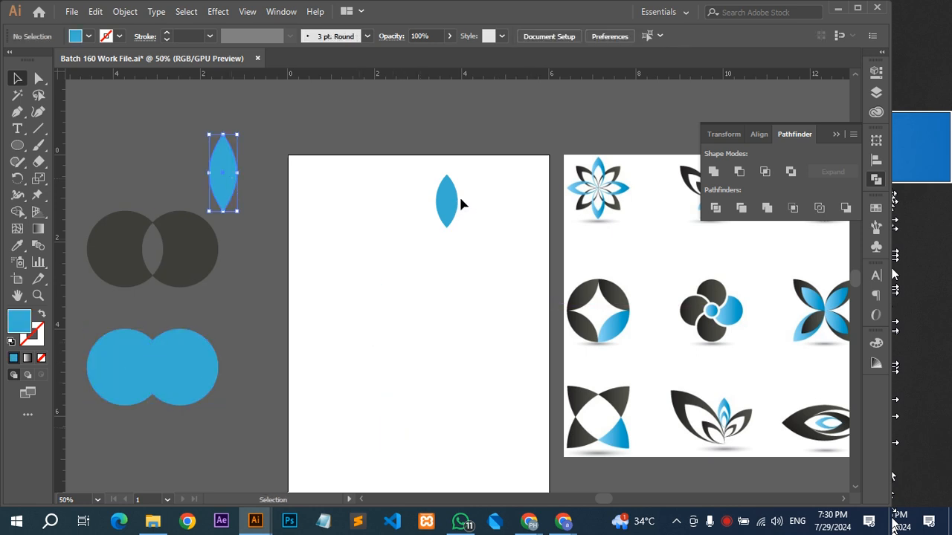
Reposition the remaining leaf closer to the artboard's top edge, using the flower logo in the reference as a guide.
left_click_drag(457, 208, 348, 238)
scroll(388, 216, "up", 2)
left_click(836, 136)
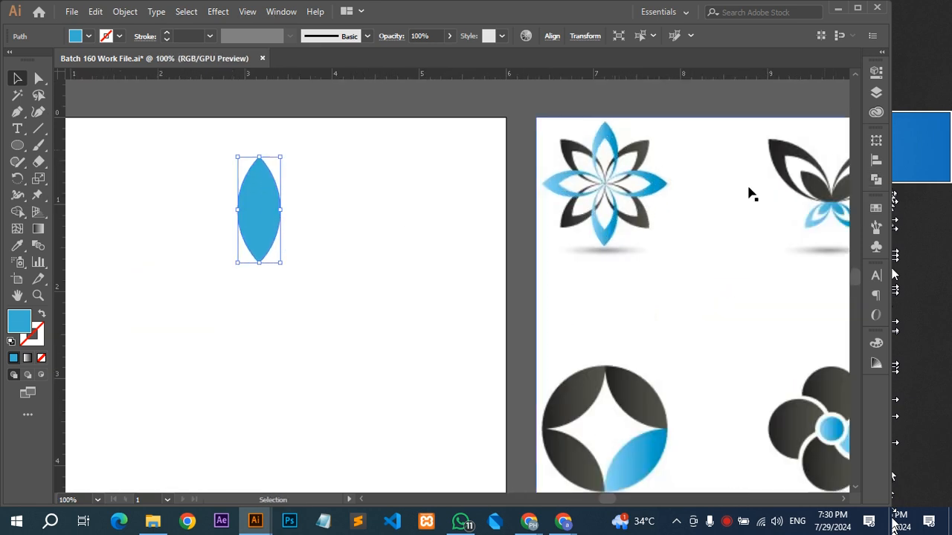
left_click_drag(270, 202, 349, 163)
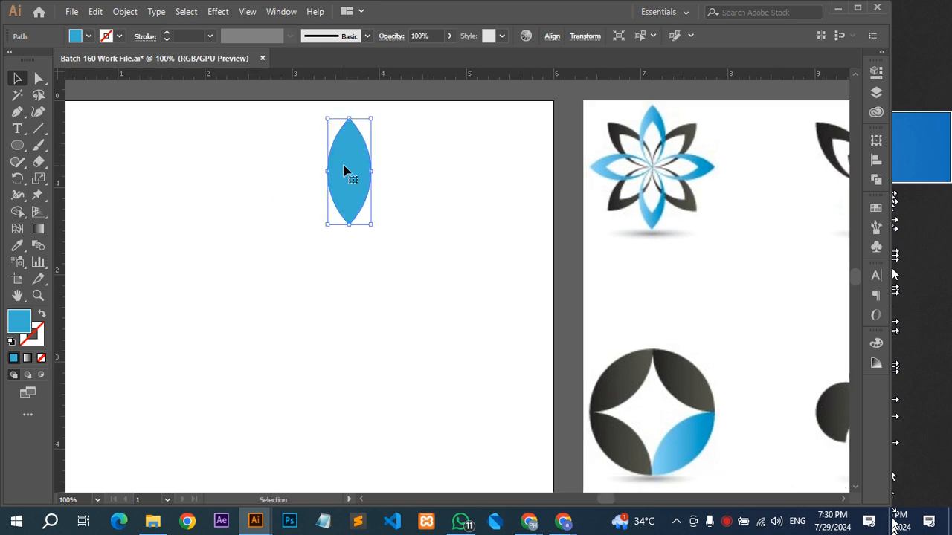
scroll(650, 111, "up", 4)
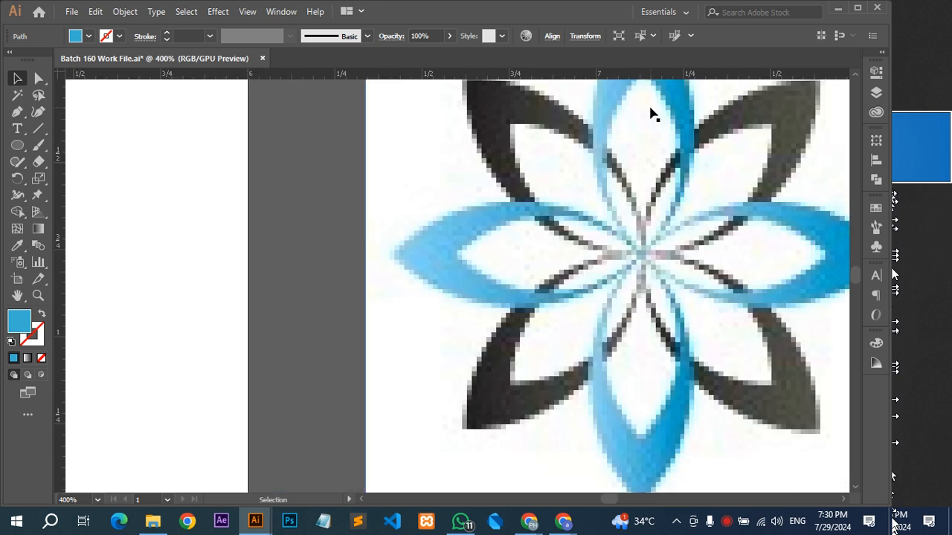
scroll(650, 253, "down", 4)
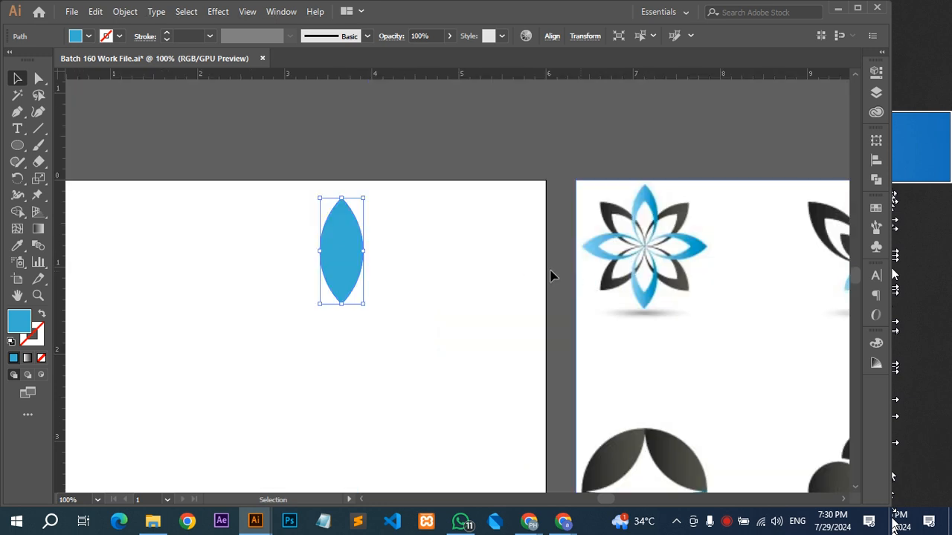
left_click_drag(471, 246, 536, 244)
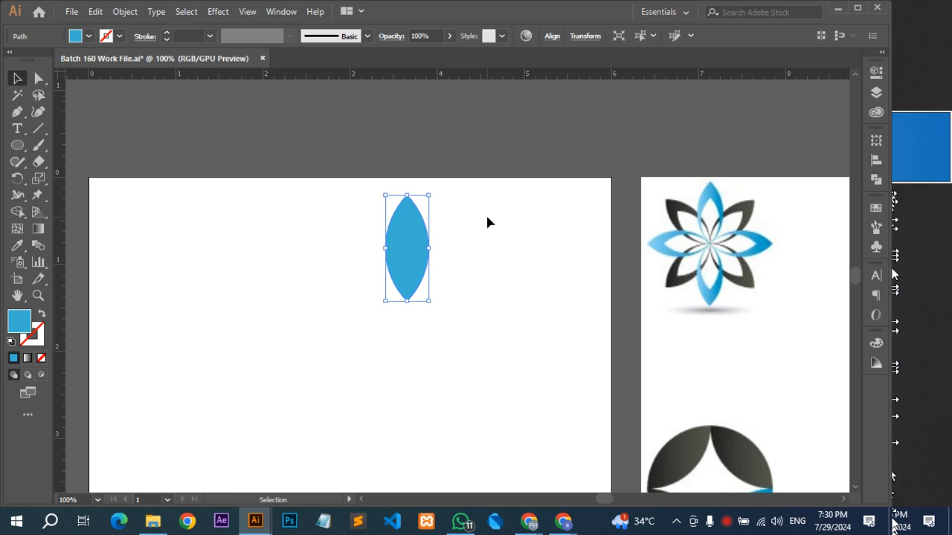
scroll(359, 228, "up", 2)
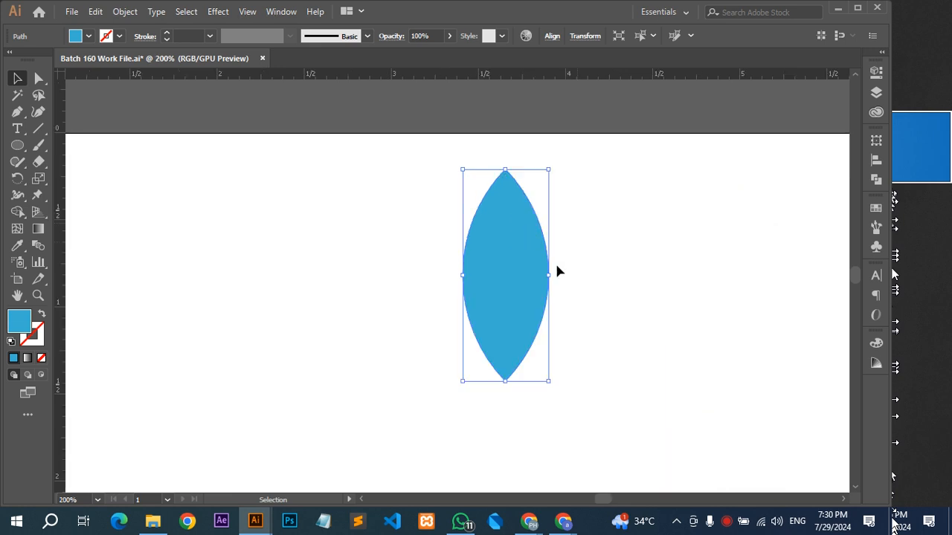
scroll(557, 270, "down", 2)
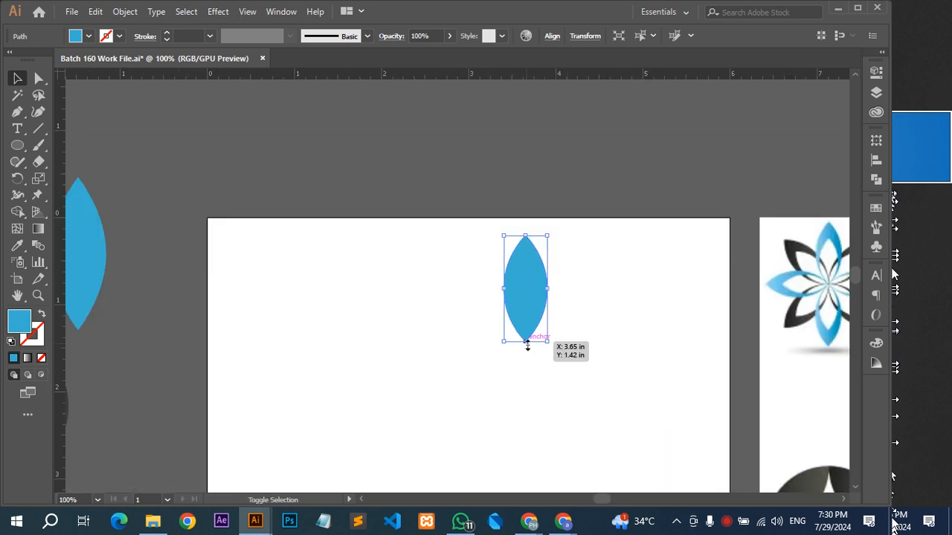
Enlarge the leaf proportionally downward and place a copy on it, shrunk from the top to share the same bottom tip.
left_click_drag(526, 341, 527, 360)
key("a")
key("v")
left_click(596, 297)
left_click(529, 256)
left_click_drag(528, 235, 527, 266)
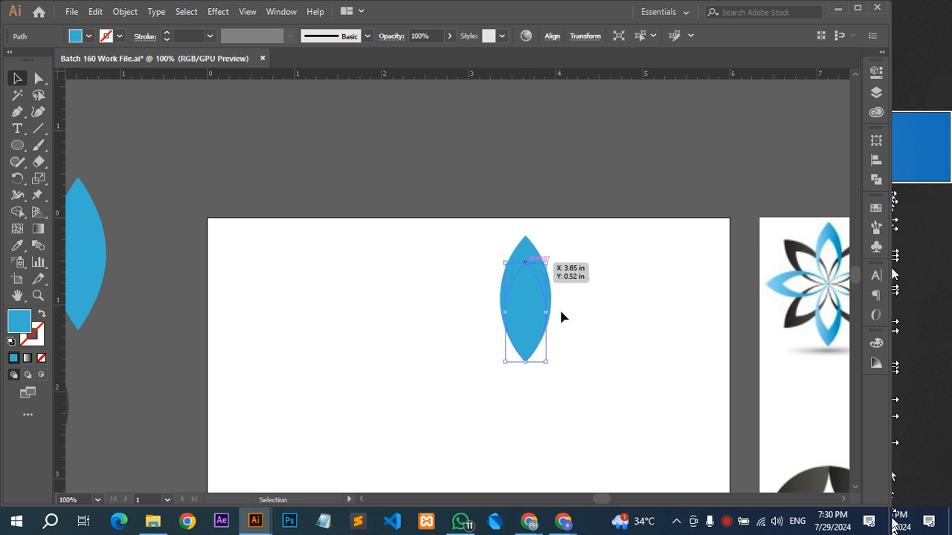
Nudge the inner leaf up one step so a thin gap separates its bottom tip from the outer leaf's.
scroll(778, 300, "up", 3)
left_click_drag(792, 269, 563, 280)
scroll(768, 235, "up", 1)
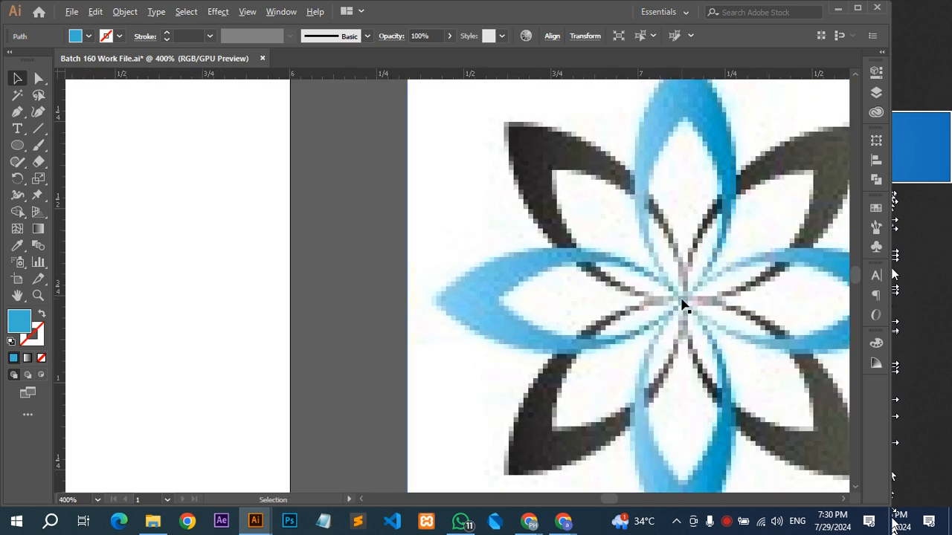
scroll(684, 304, "down", 3)
left_click_drag(437, 308, 622, 255)
scroll(438, 327, "up", 2)
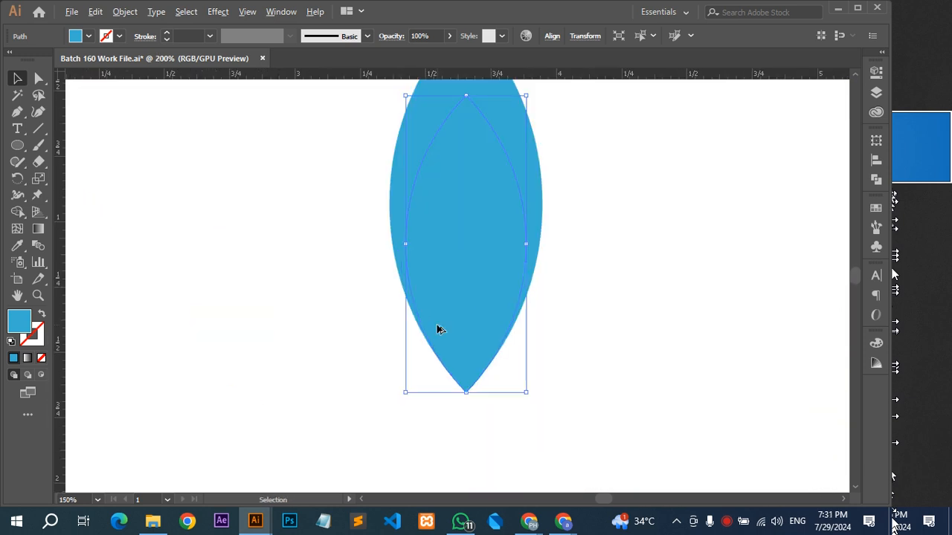
scroll(502, 330, "up", 1)
key("Up")
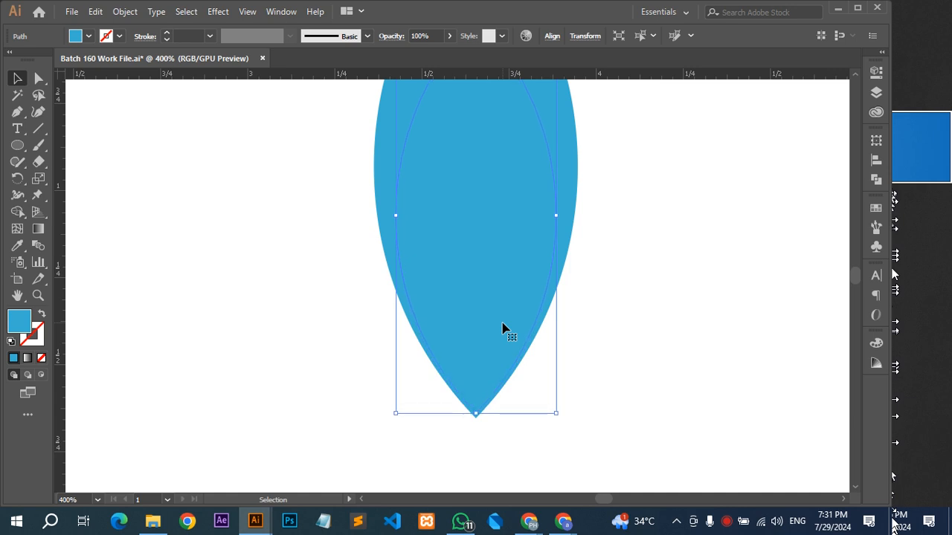
left_click(498, 297)
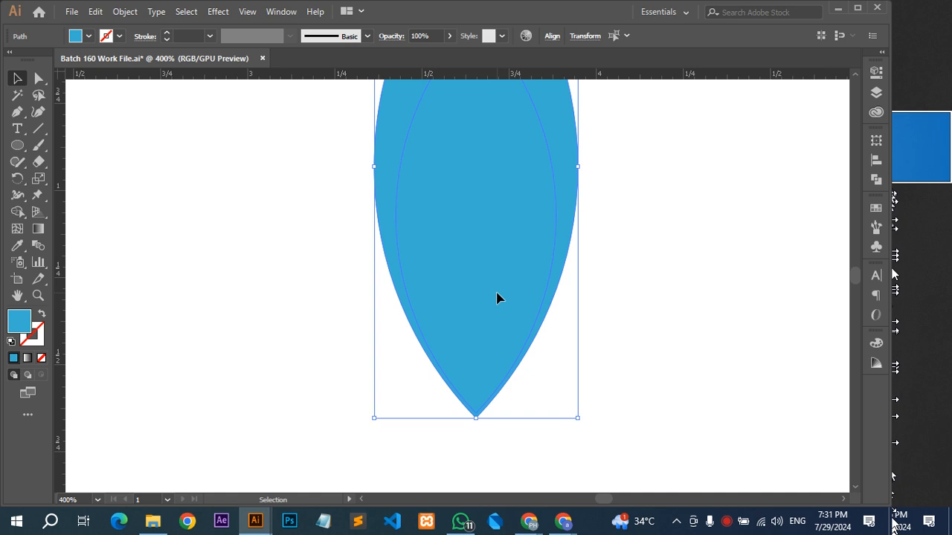
left_click(676, 255)
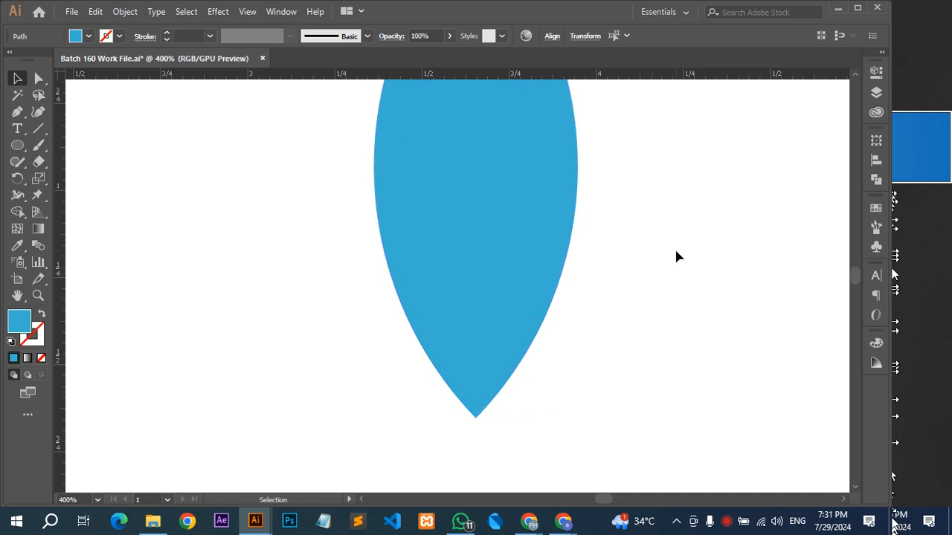
Fill the inner leaf with dark grey sampled from the round logo in the reference image.
scroll(429, 239, "down", 1)
left_click(430, 239)
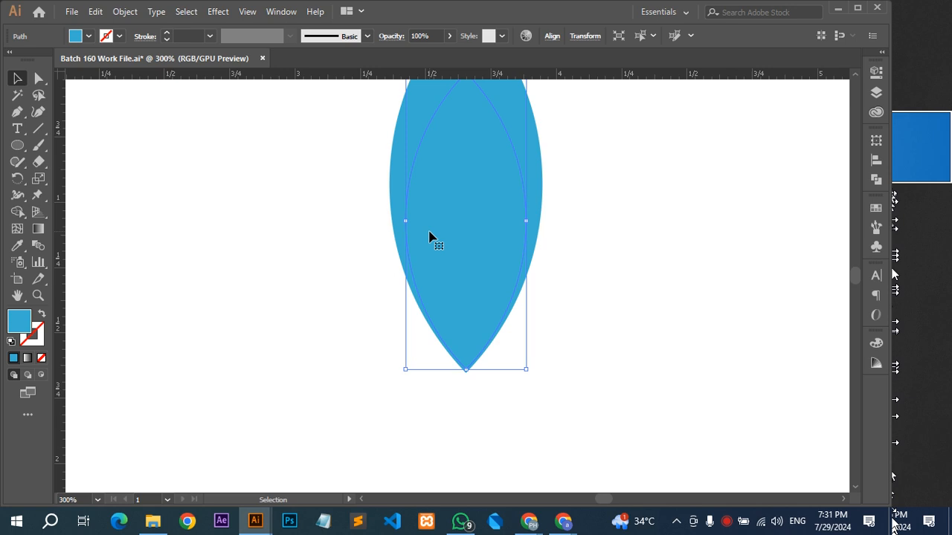
scroll(431, 237, "down", 2)
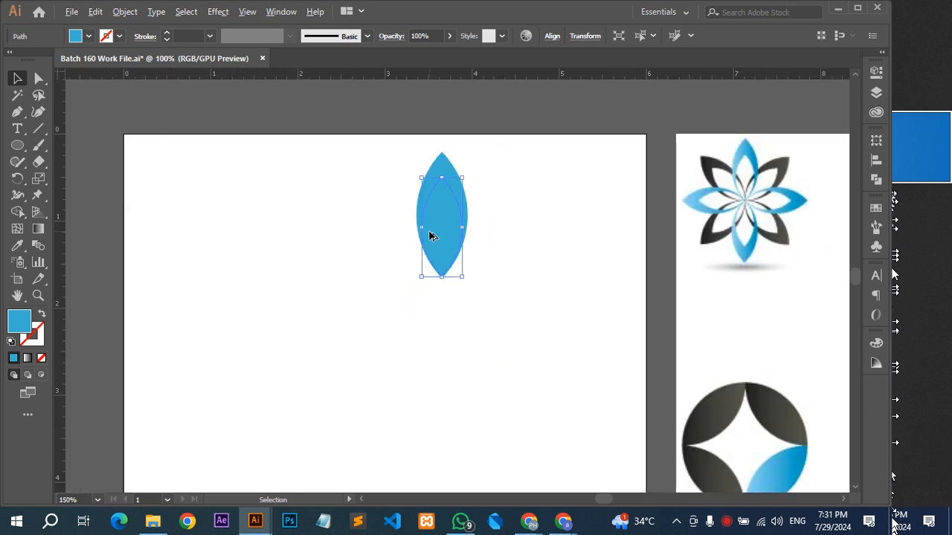
key("i")
left_click(728, 417)
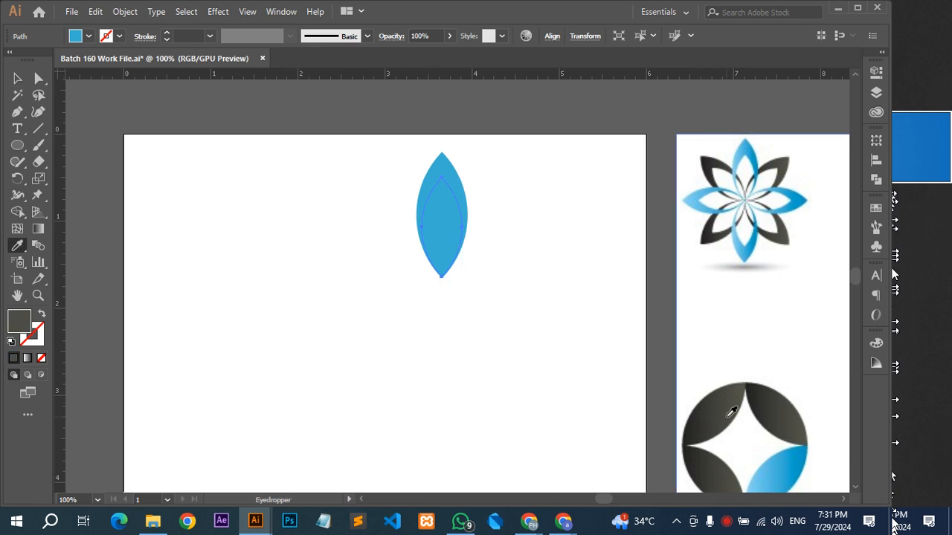
key("v")
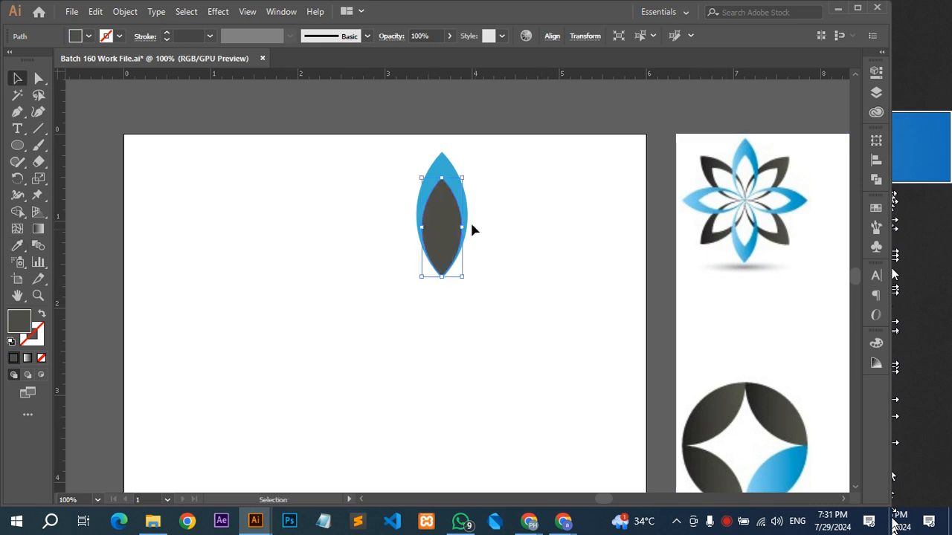
Subtract the dark inner leaf from the blue outer leaf with the Minus Front shape mode to make a hollow petal.
scroll(444, 272, "up", 7)
mouse_move(416, 241)
left_mouse_down()
mouse_move(418, 251)
mouse_move(450, 252)
left_mouse_up()
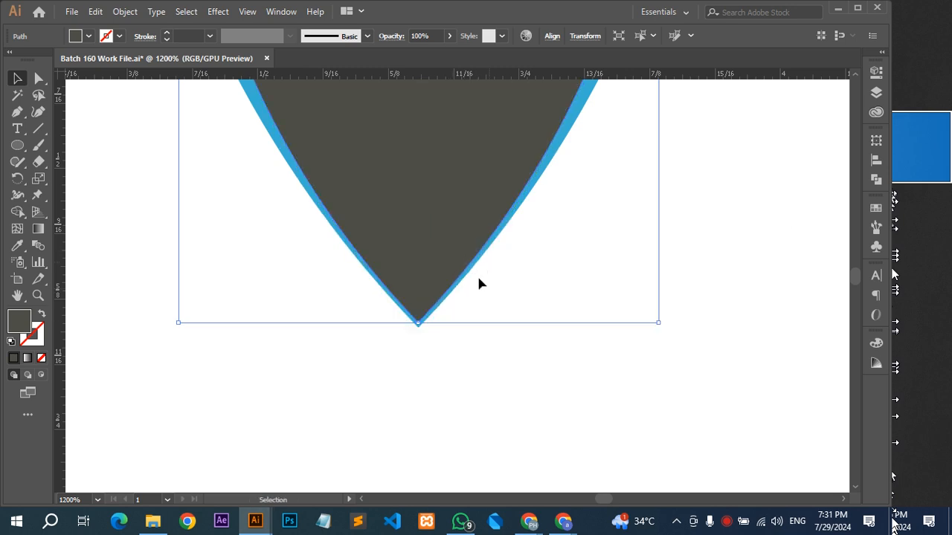
scroll(477, 263, "down", 1)
key("space")
left_click_drag(503, 248, 505, 308)
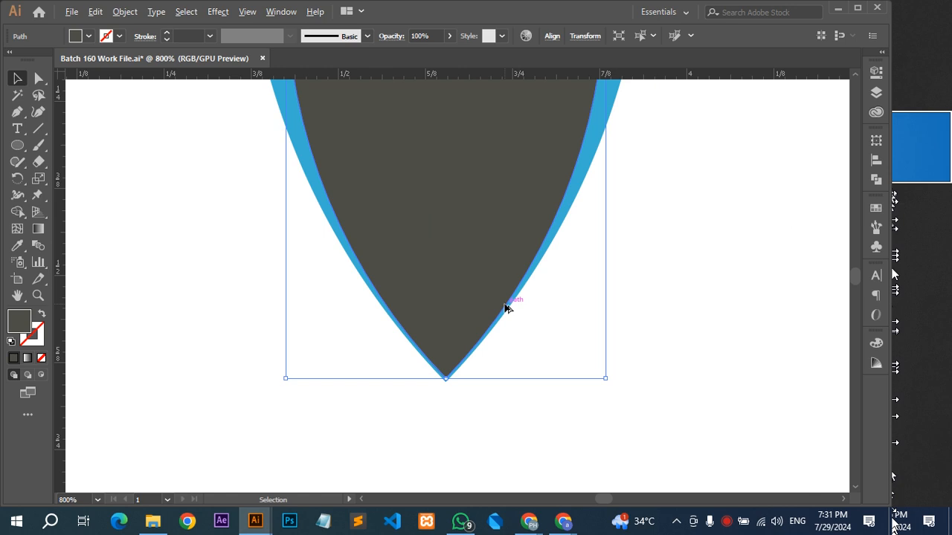
scroll(505, 308, "down", 3)
scroll(506, 308, "down", 2)
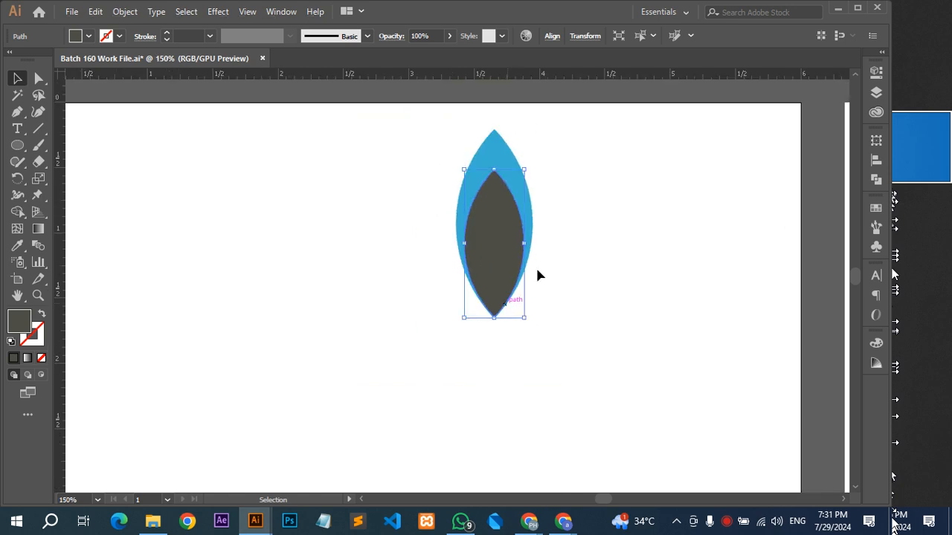
left_click_drag(565, 206, 458, 270)
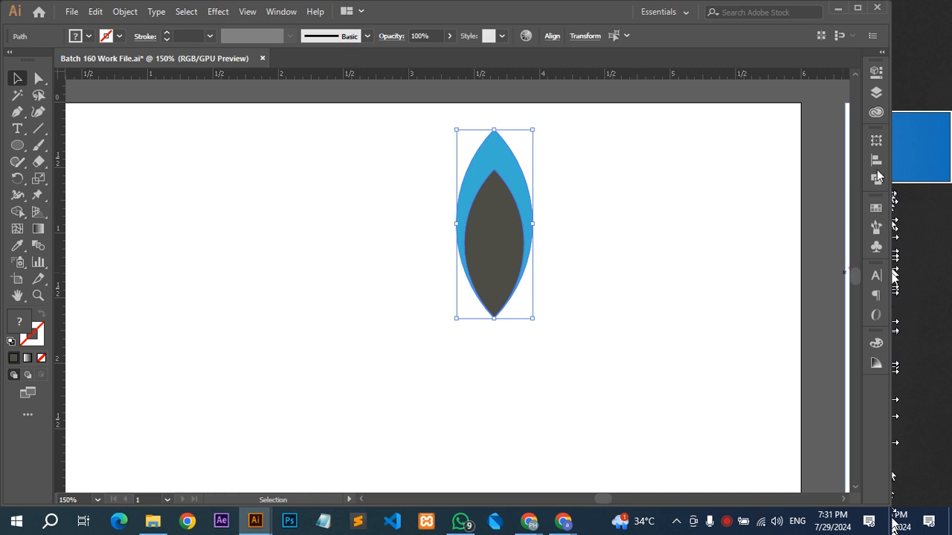
left_click(877, 179)
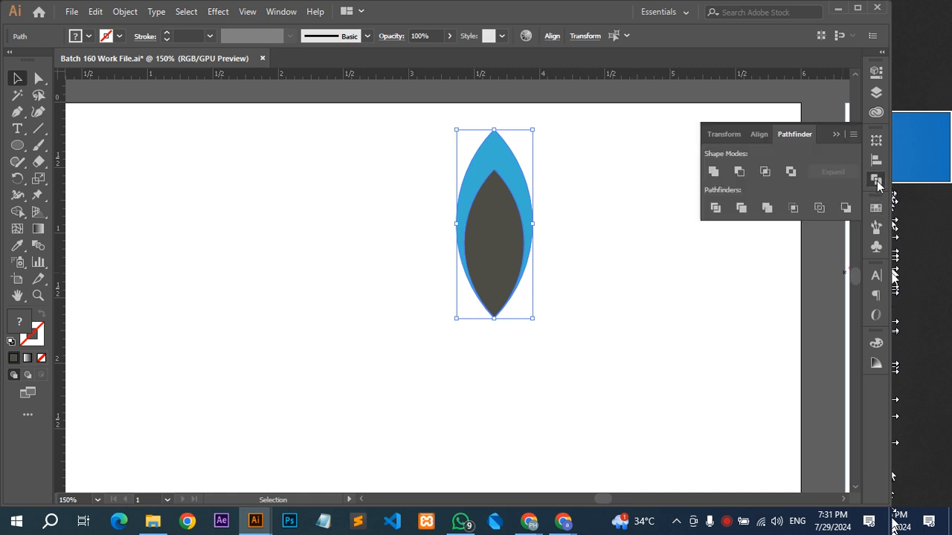
left_click(739, 176)
left_click(586, 240)
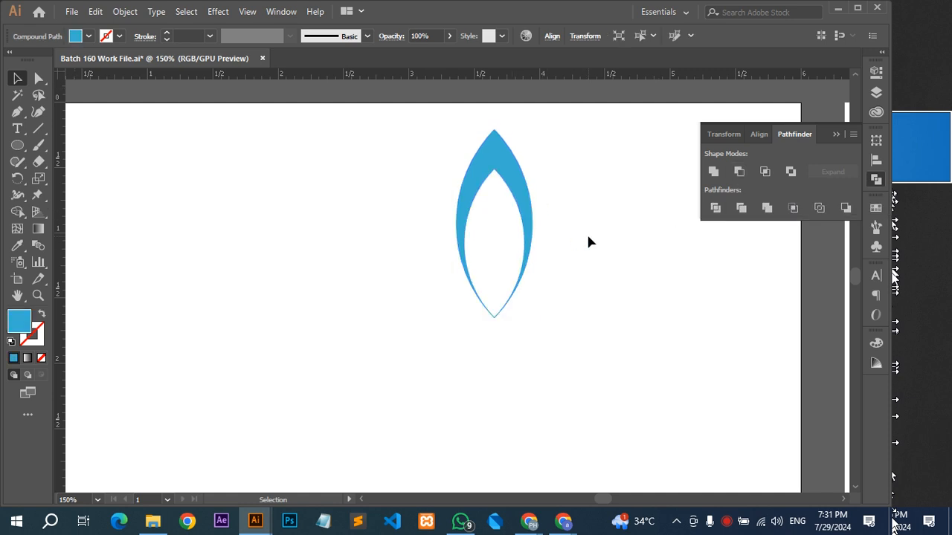
Move the hollow blue petal slightly left along the top of the artboard.
key("ctrl+minus")
key("ctrl+minus")
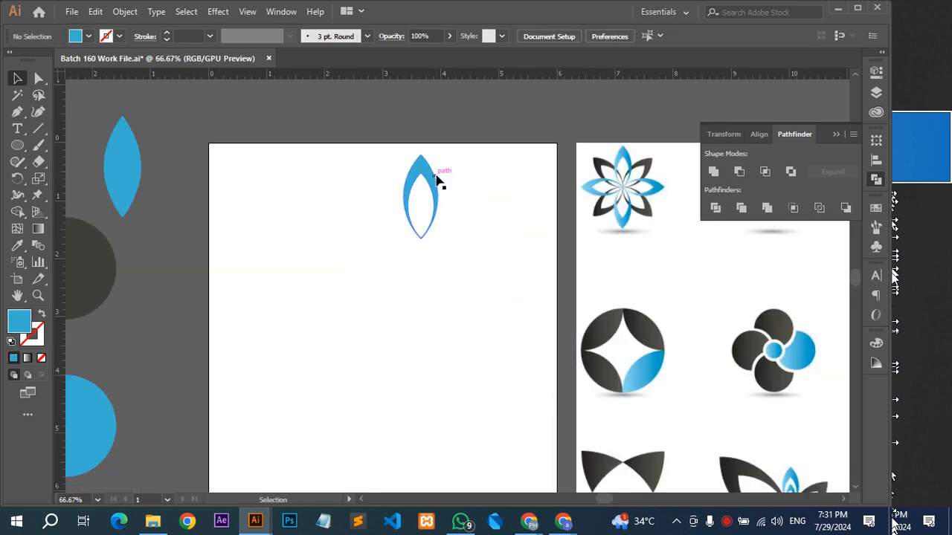
left_click_drag(429, 180, 413, 178)
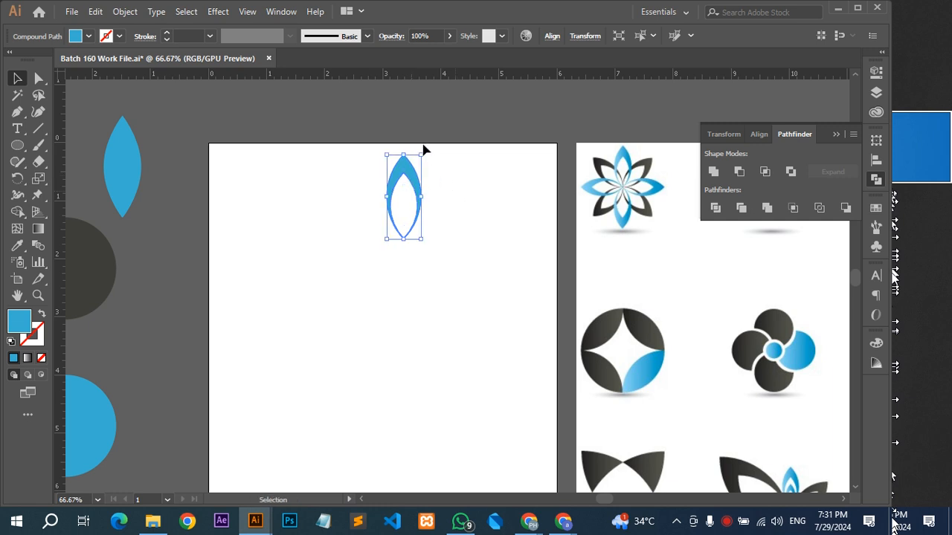
Place an upside-down copy of the hollow petal directly below it and align their inner tips so they meet.
left_click_drag(426, 145, 404, 311)
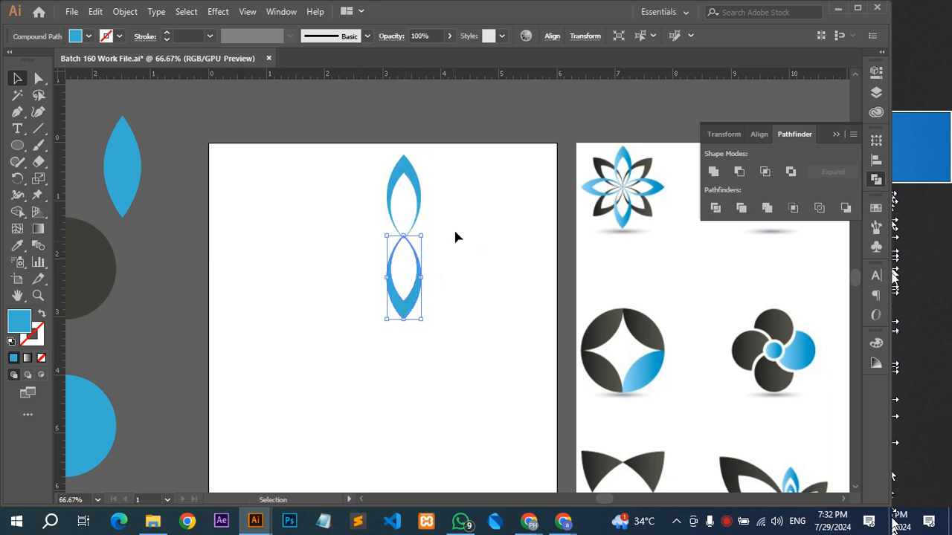
left_click(421, 236)
scroll(421, 233, "up", 10)
scroll(321, 191, "down", 3)
scroll(336, 195, "down", 2)
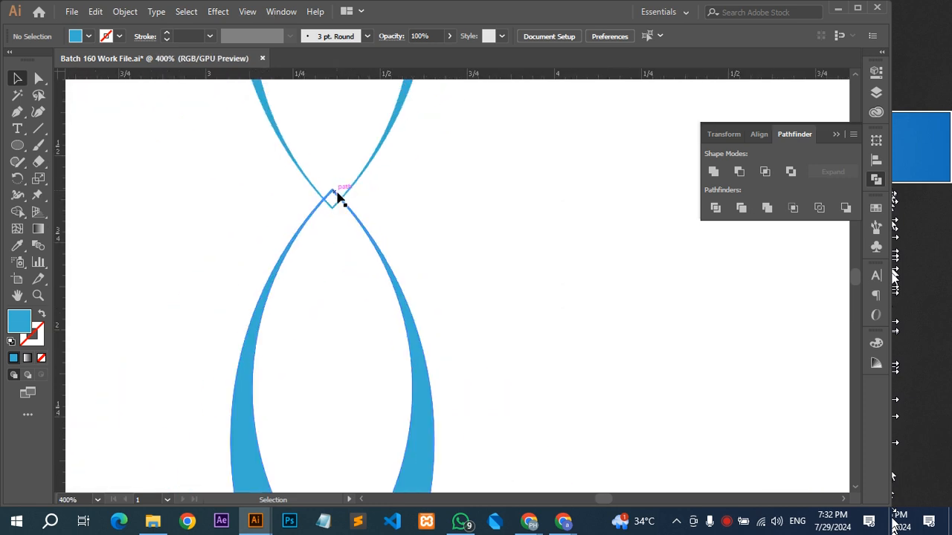
left_click_drag(356, 218, 357, 236)
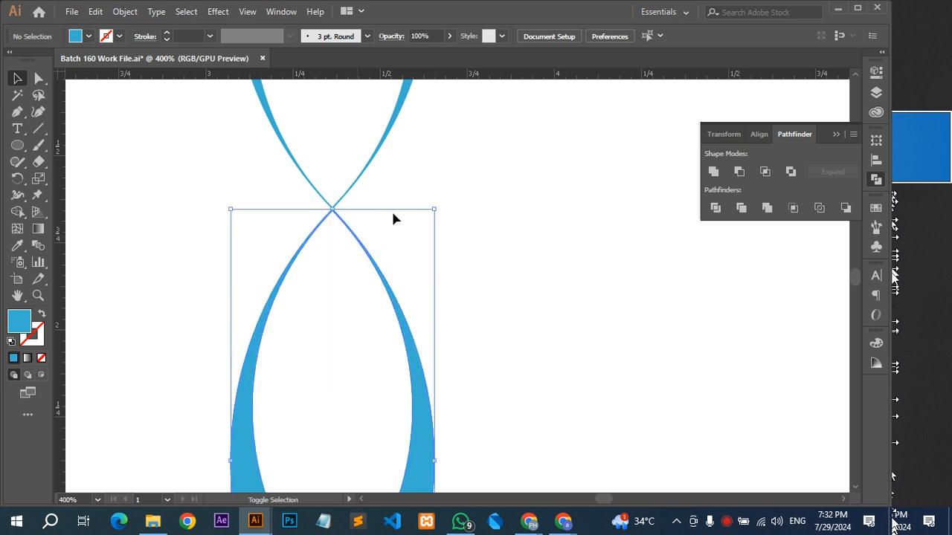
left_click(430, 164)
scroll(425, 173, "down", 4)
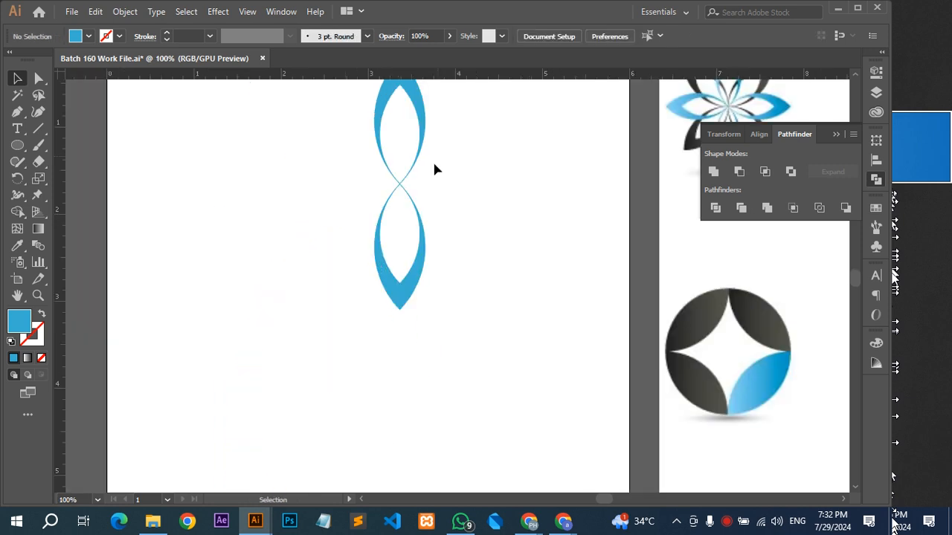
Add a copy of both hollow petals rotated 90° about their shared centre to form a four-petal cross.
left_click_drag(432, 160, 351, 238)
left_click(457, 197)
scroll(476, 194, "up", 3)
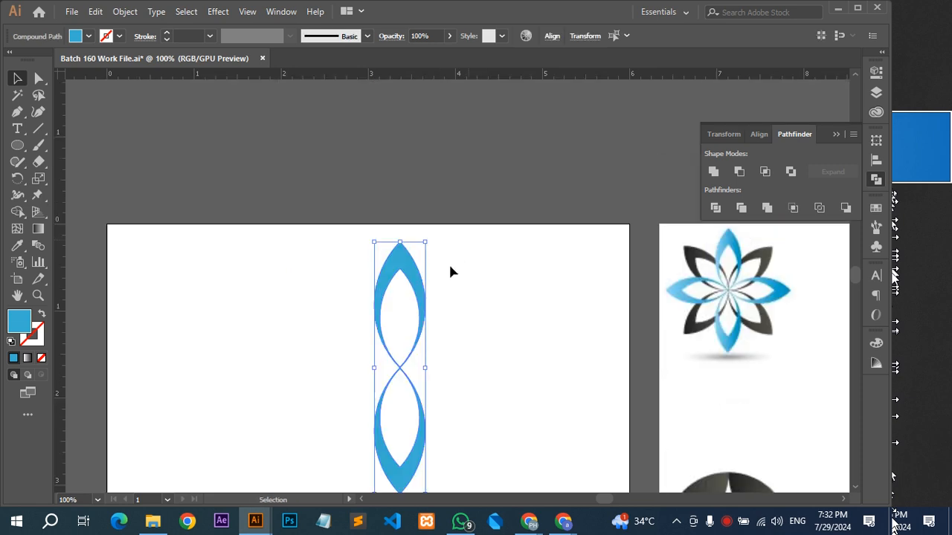
left_click_drag(434, 239, 479, 371)
left_click_drag(478, 296, 529, 227)
left_click_drag(525, 227, 347, 388)
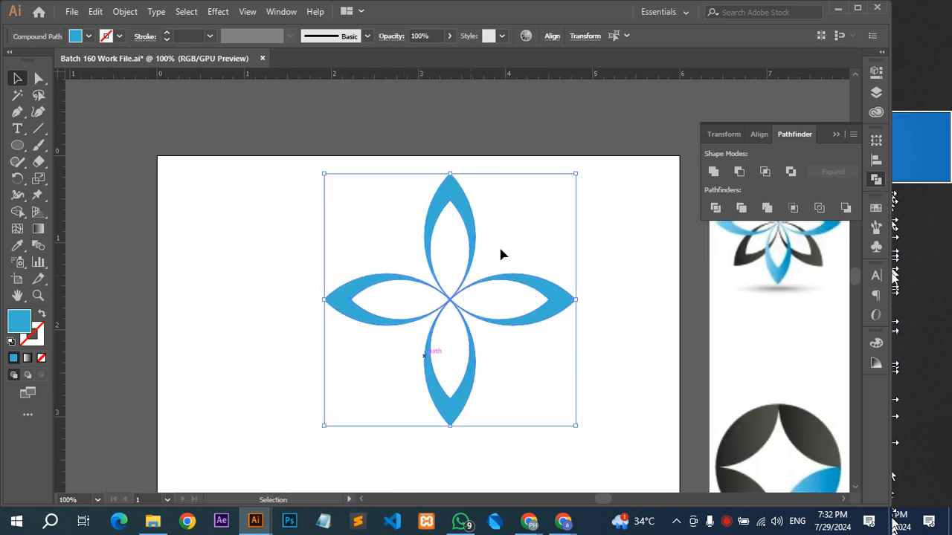
left_click(563, 240)
left_click_drag(562, 240, 475, 184)
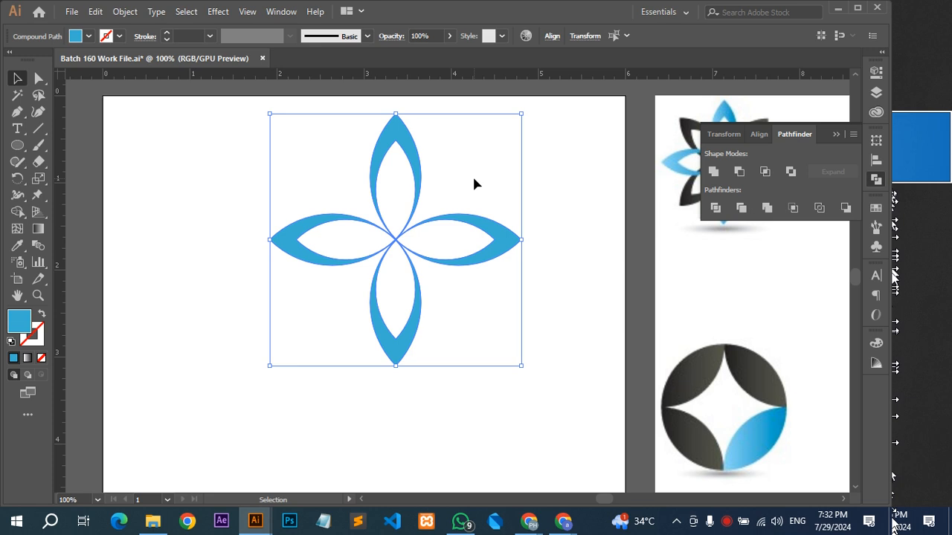
Group the four blue petals into one object.
key("a")
key("v")
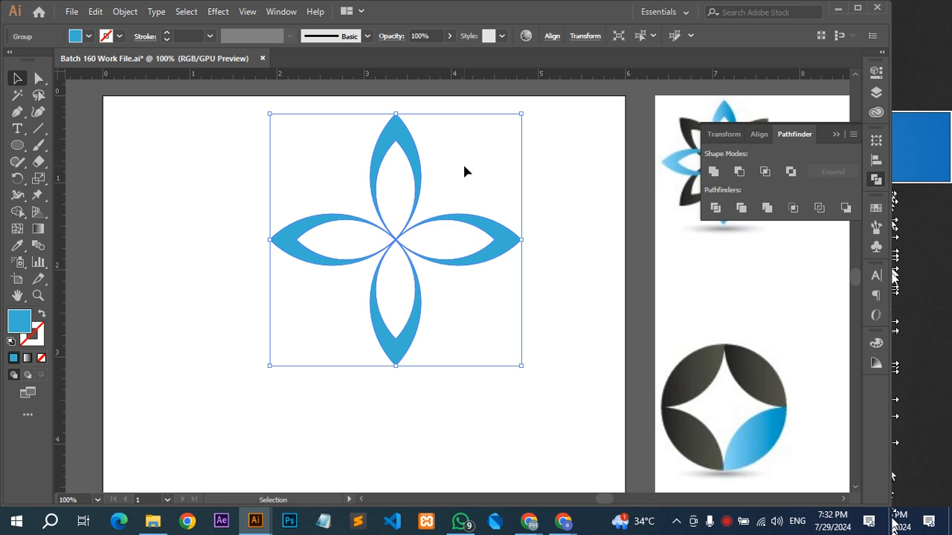
left_click(464, 166)
left_click(461, 219)
key("a")
key("v")
left_click(465, 200)
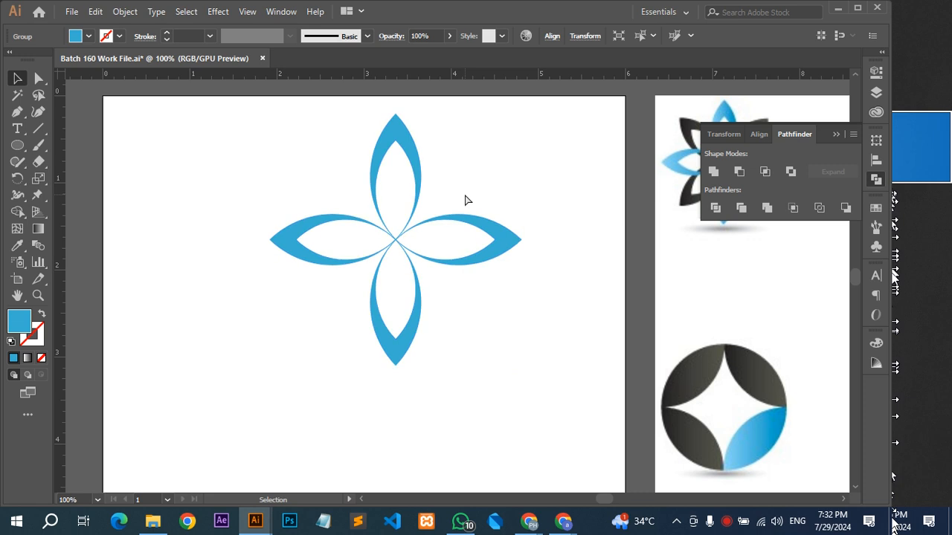
Duplicate the blue petal group in place and rotate the copy 45° to fill the gaps between the petals.
key("a")
key("ctrl+a")
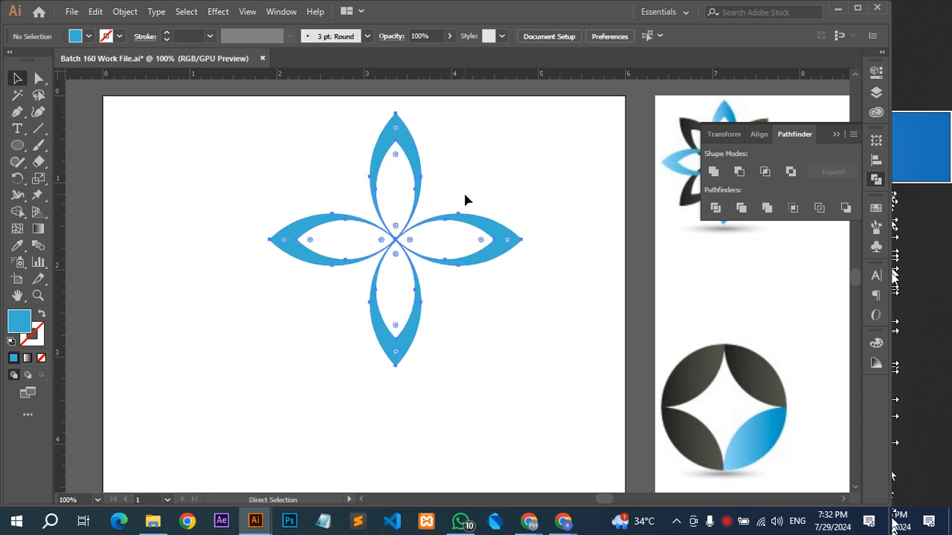
left_click_drag(528, 109, 528, 109)
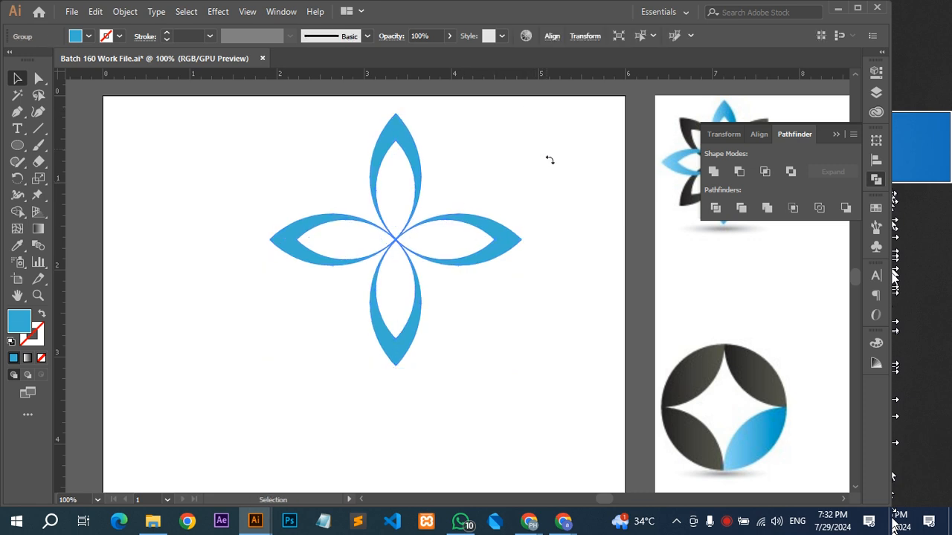
left_click_drag(549, 160, 562, 206)
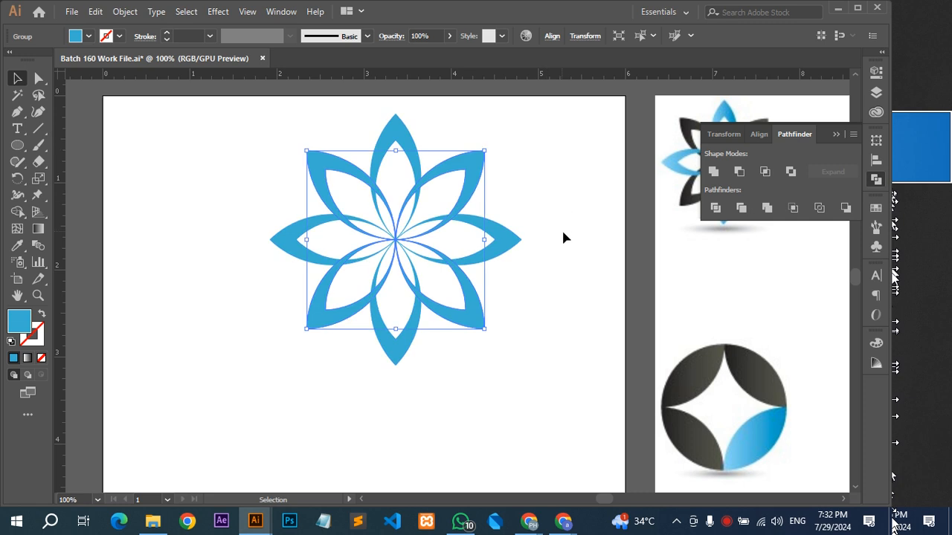
Fill the diagonal petals with dark grey sampled from the round reference logo and place them behind the blue petals.
key("i")
left_click(711, 359)
key("v")
left_click(594, 286)
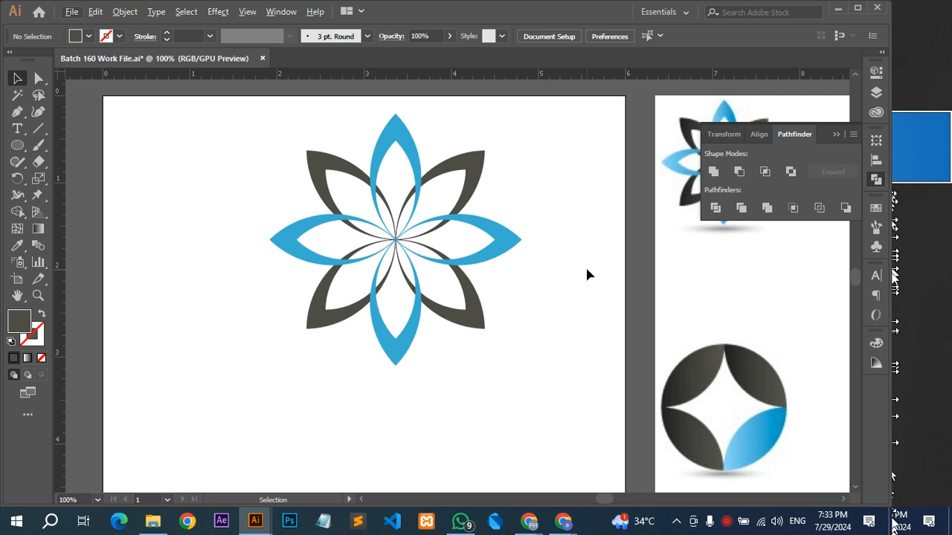
left_click(474, 163)
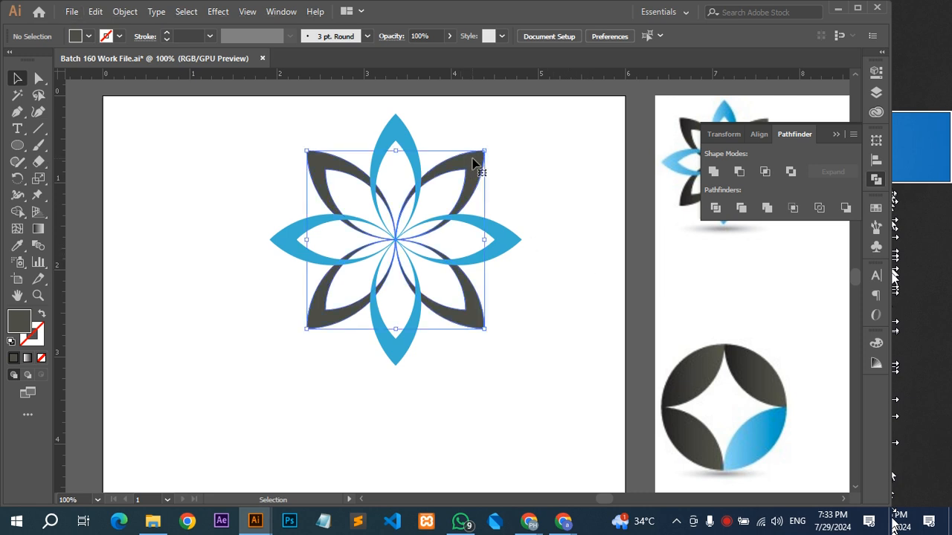
right_click(473, 163)
mouse_move(546, 310)
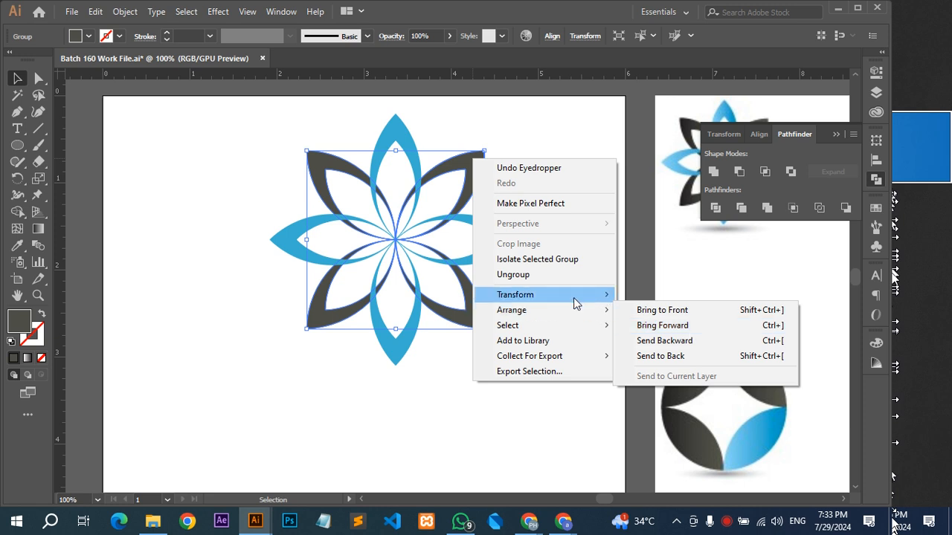
mouse_move(575, 303)
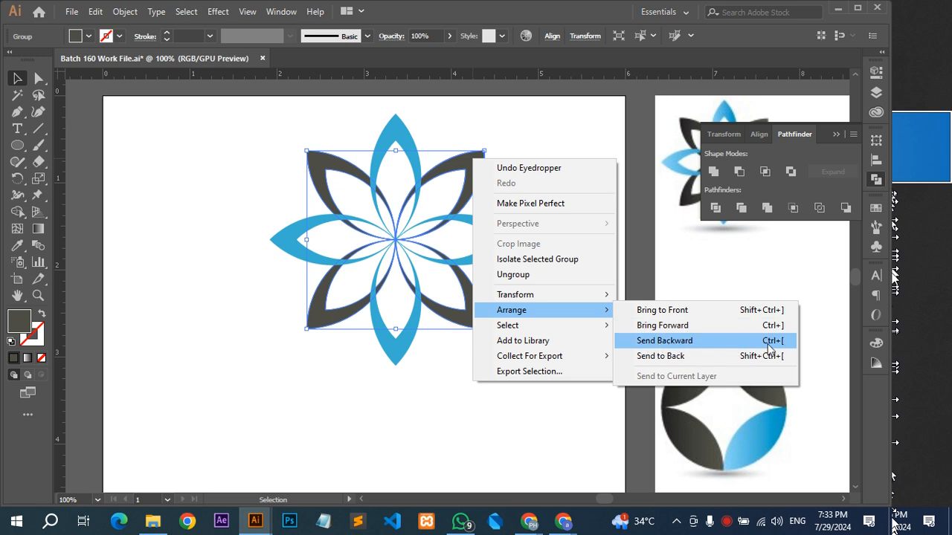
left_click(208, 295)
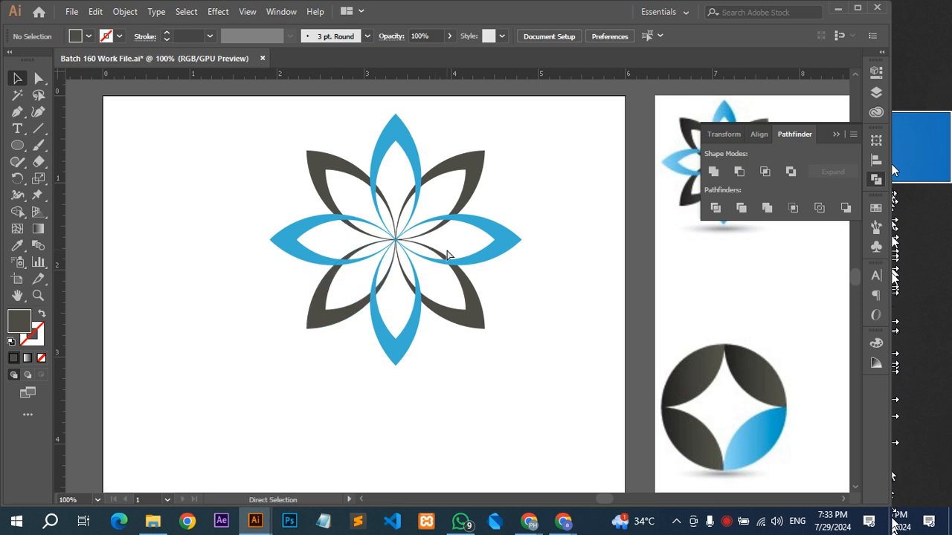
Try pasting the copied blue petal group without keeping its original position, and undo each paste.
key("ctrl+v")
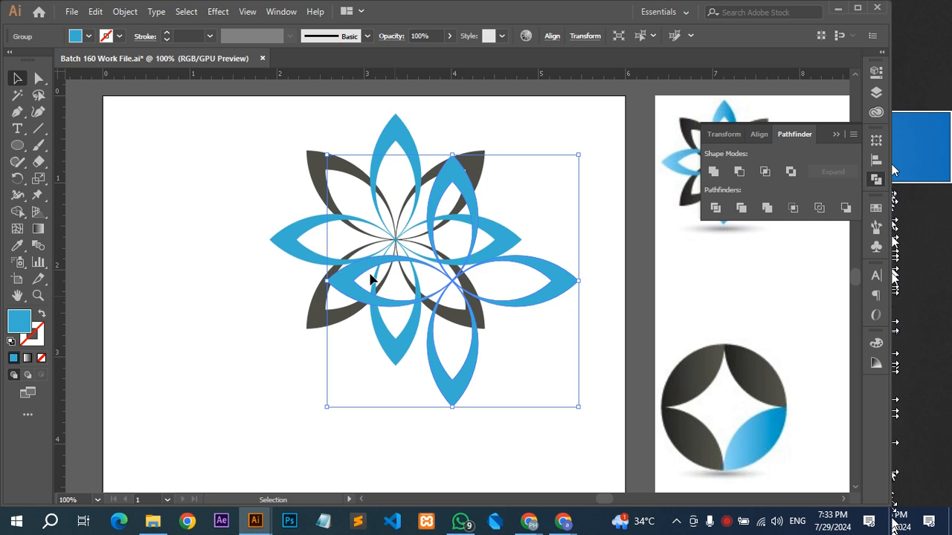
key("ctrl+z")
left_click_drag(434, 377, 690, 142)
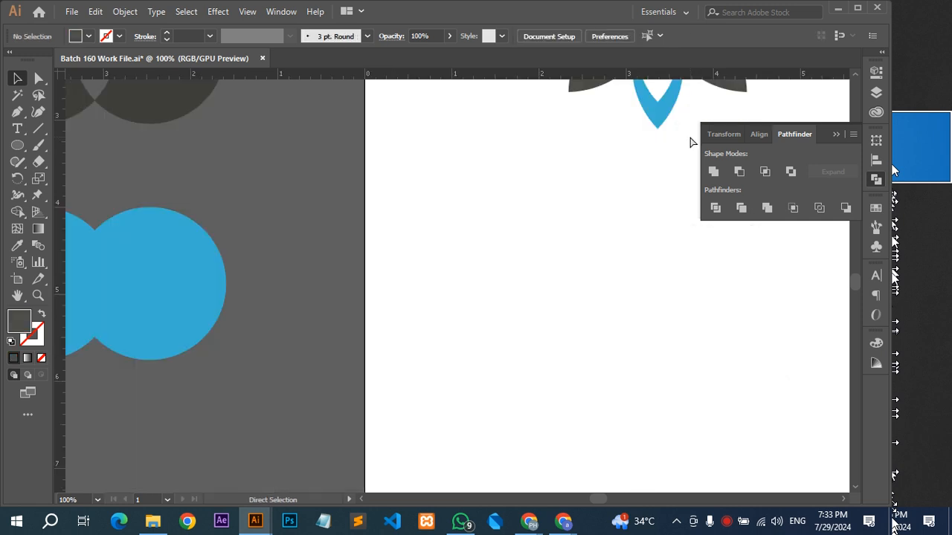
key("ctrl+v")
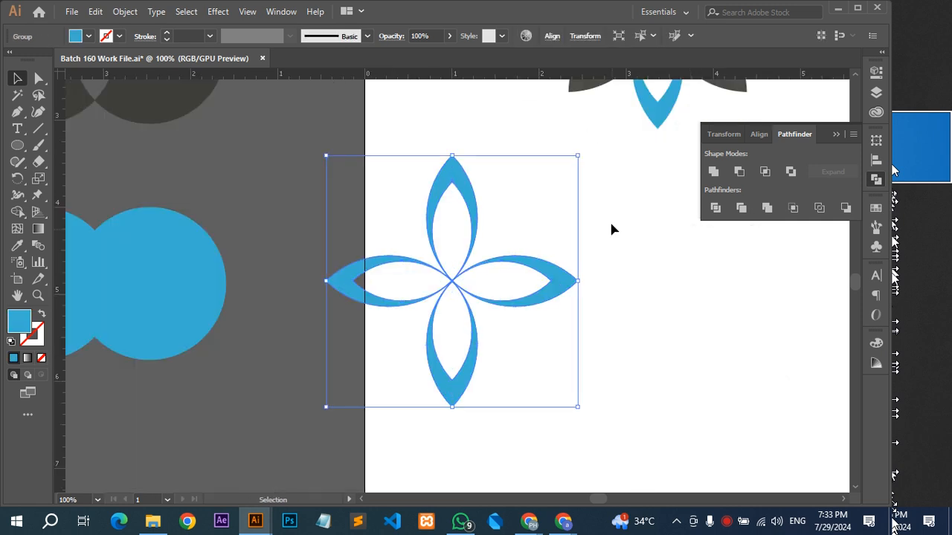
key("ctrl+z")
left_click_drag(599, 238, 442, 401)
left_click_drag(586, 219, 559, 295)
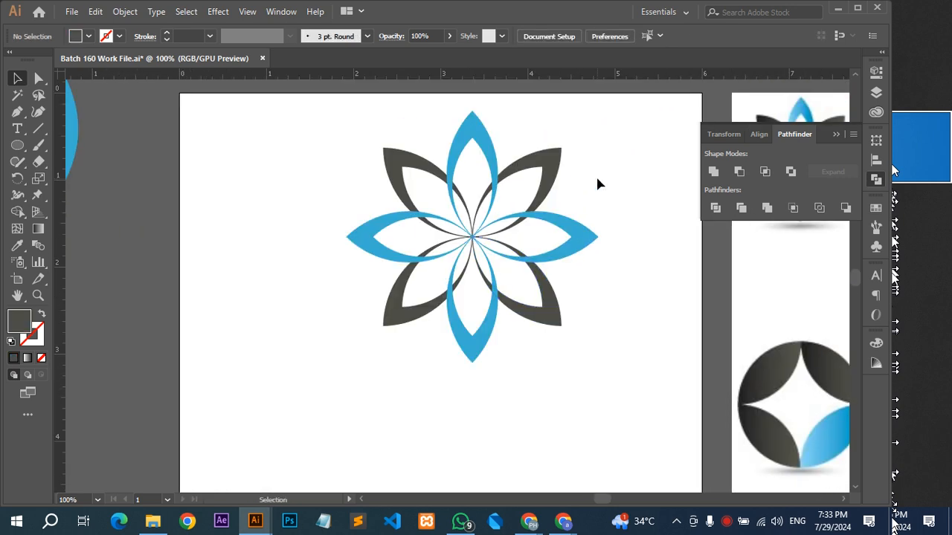
Scale the whole flower logo down proportionally and move it to the upper right of the artboard.
left_click_drag(595, 175, 396, 278)
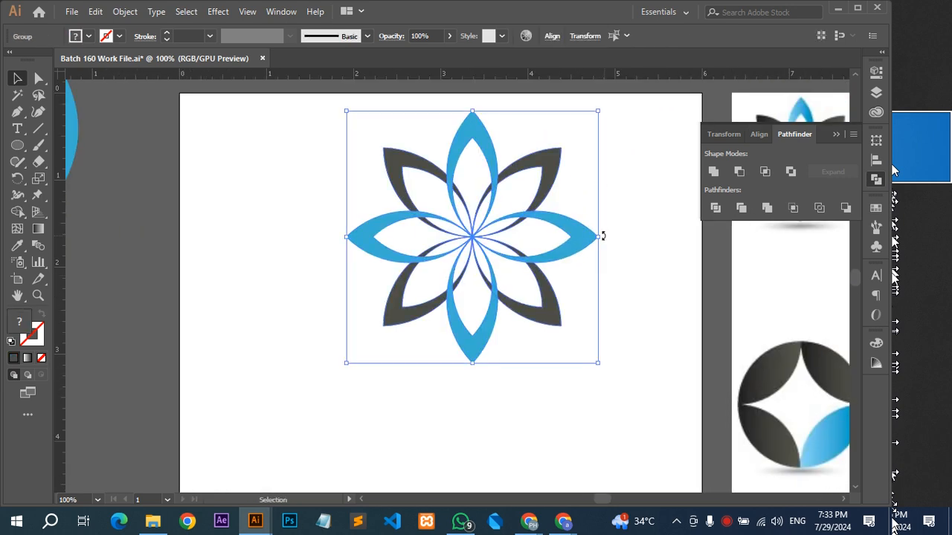
left_click_drag(597, 238, 555, 251)
left_click_drag(522, 297, 600, 221)
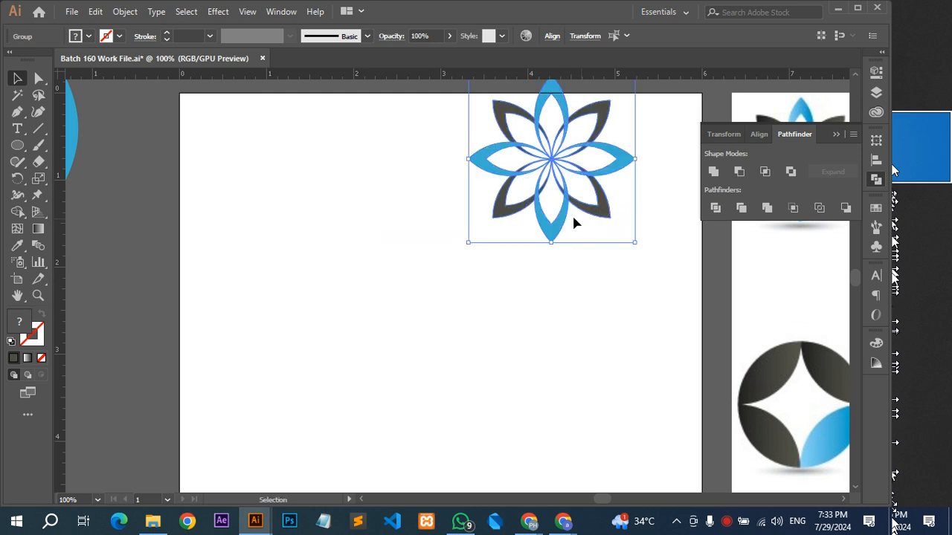
left_click_drag(563, 190, 303, 76)
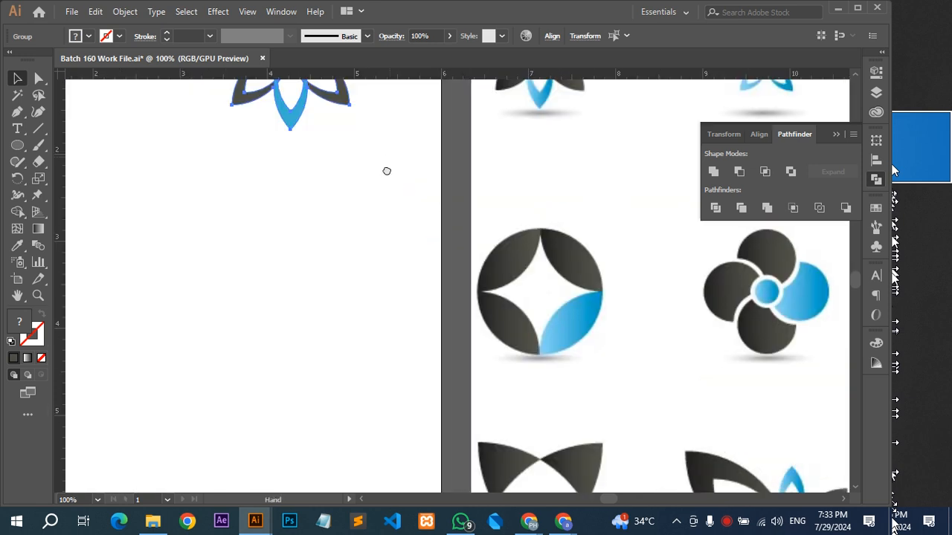
left_click_drag(387, 171, 383, 190)
scroll(531, 297, "down", 2)
left_click_drag(400, 288, 457, 226)
left_click_drag(398, 209, 394, 216)
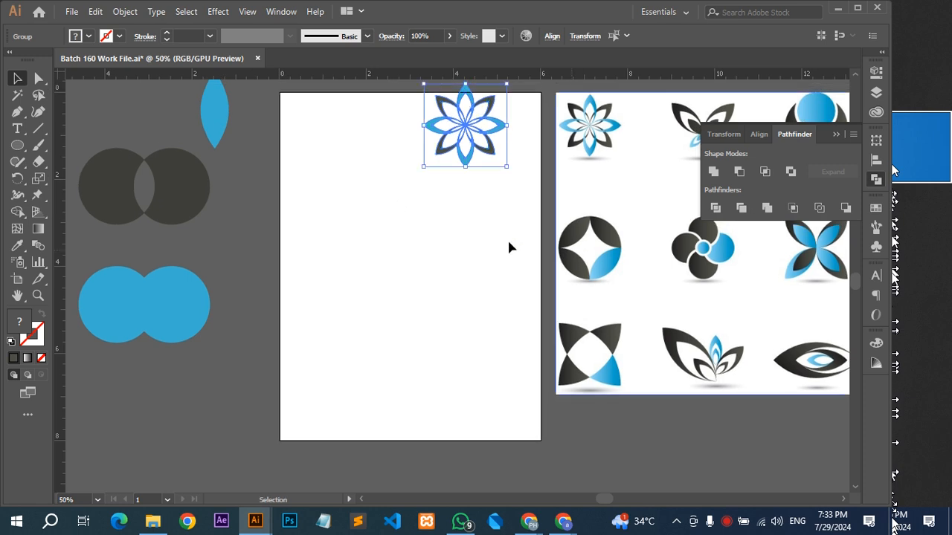
Place a copy of the solid blue leaf on the empty part of the artboard and rotate it 45° clockwise.
left_click_drag(221, 116, 363, 276)
scroll(363, 275, "up", 1)
key("ctrl")
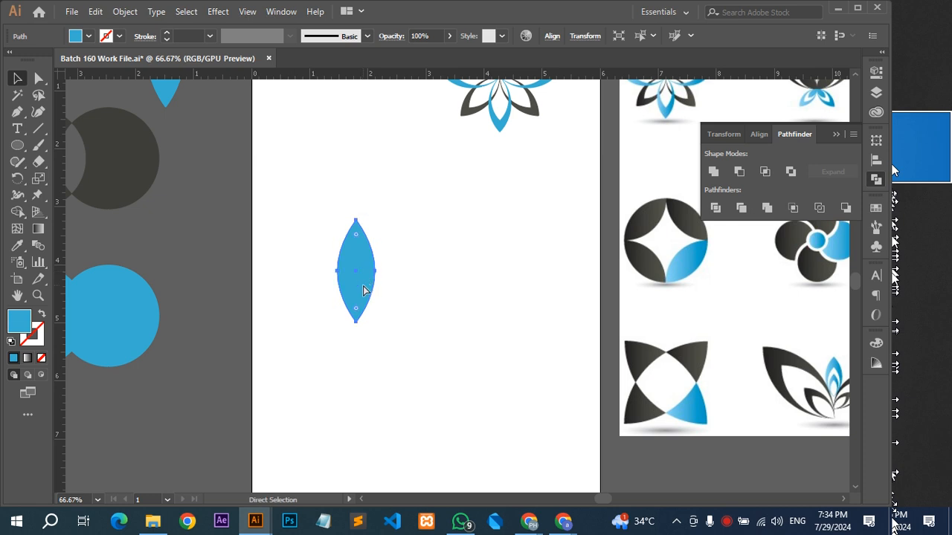
scroll(374, 261, "up", 1)
left_click_drag(369, 289, 385, 260)
left_click_drag(444, 230, 401, 263)
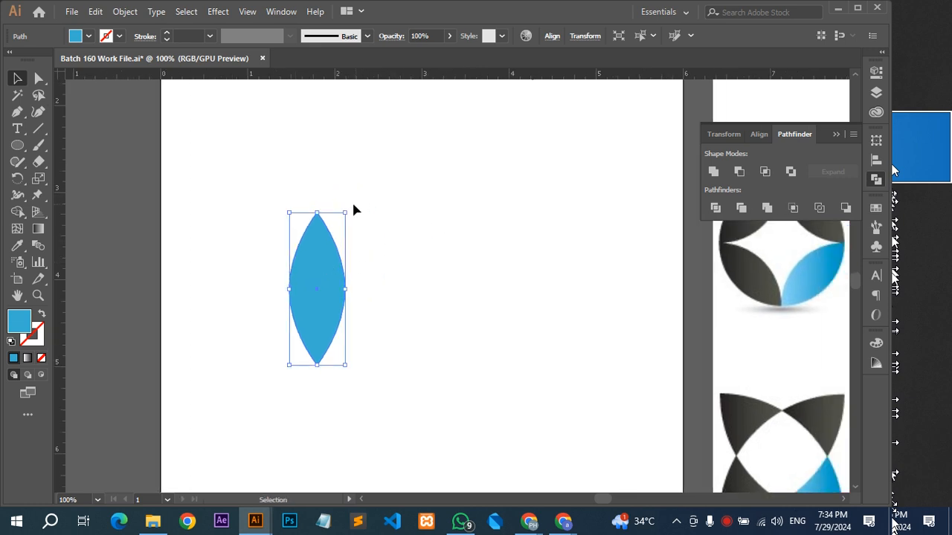
left_click_drag(353, 205, 385, 283)
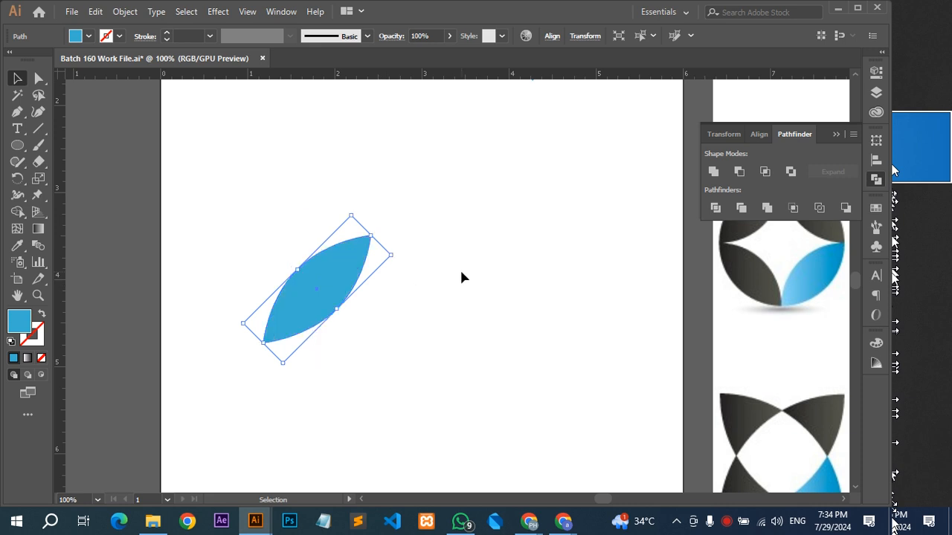
Create a mirrored copy of the tilted leaf by reflecting it across the vertical axis.
right_click(328, 270)
mouse_move(399, 421)
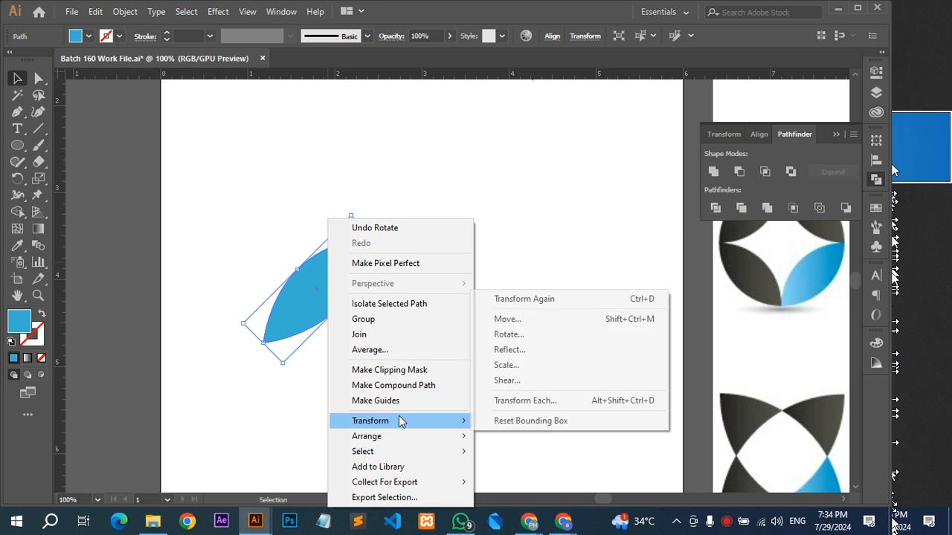
left_click(543, 349)
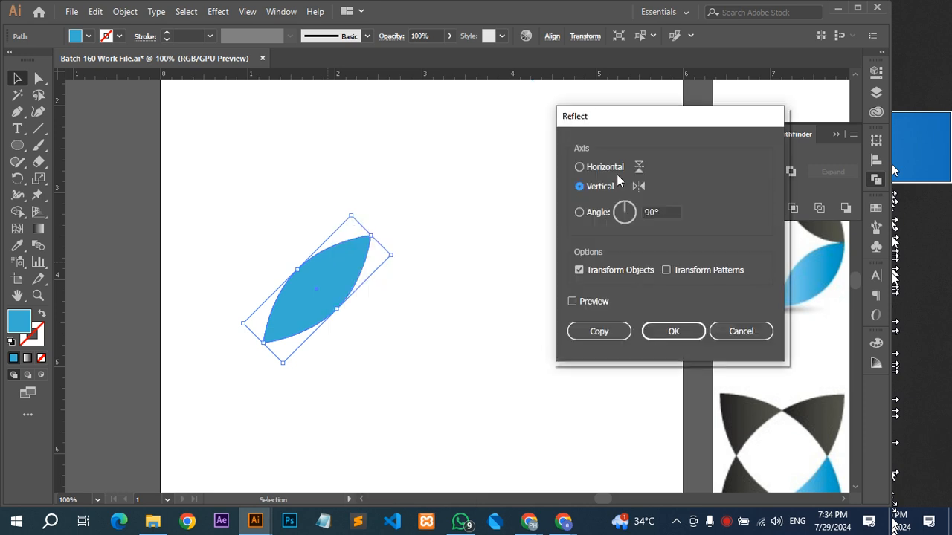
left_click(597, 331)
left_click(597, 332)
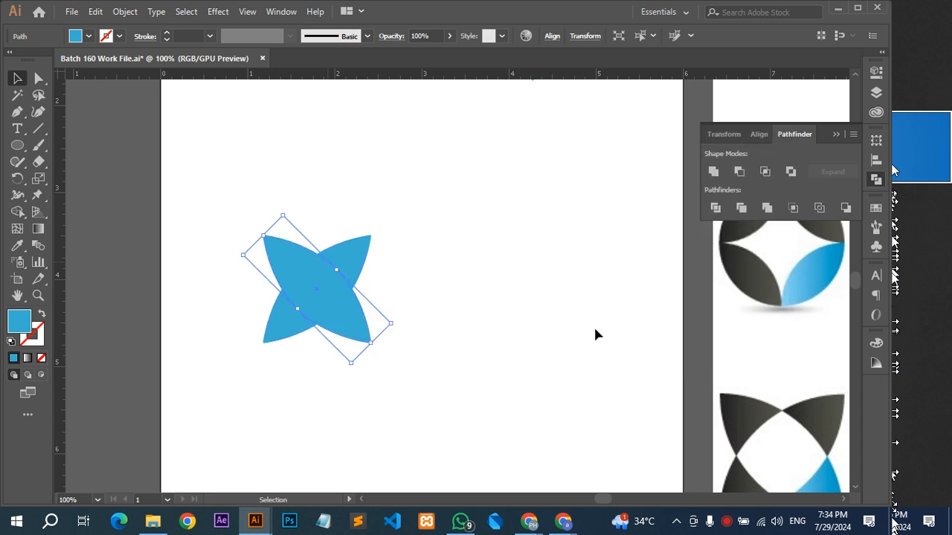
Move the mirrored leaf horizontally to the right until its upper tip meets the first leaf's upper tip.
left_click_drag(349, 314, 453, 309)
left_click_drag(456, 163, 319, 334)
right_click(330, 260)
left_click(413, 138)
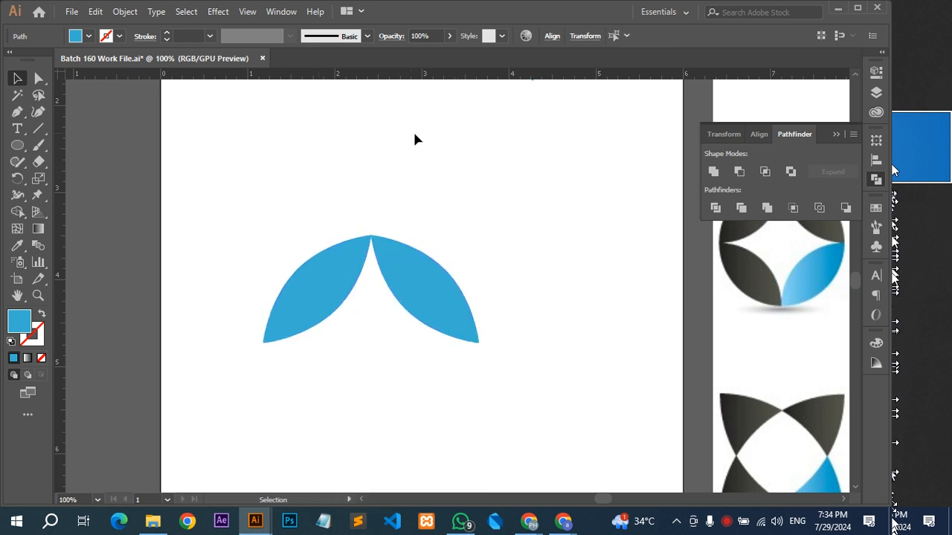
scroll(472, 334, "up", 2)
scroll(285, 171, "down", 2)
left_click_drag(470, 175, 369, 220)
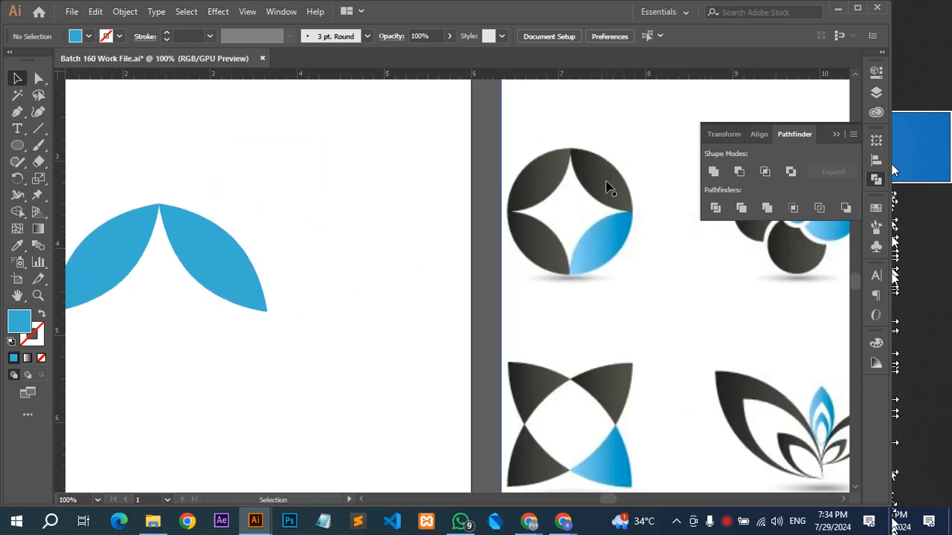
left_click_drag(431, 191, 524, 182)
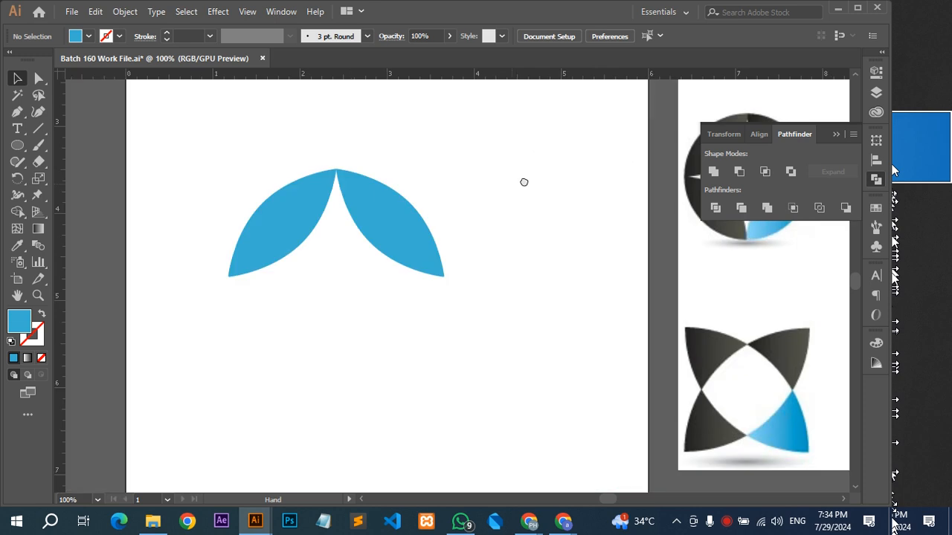
key("a")
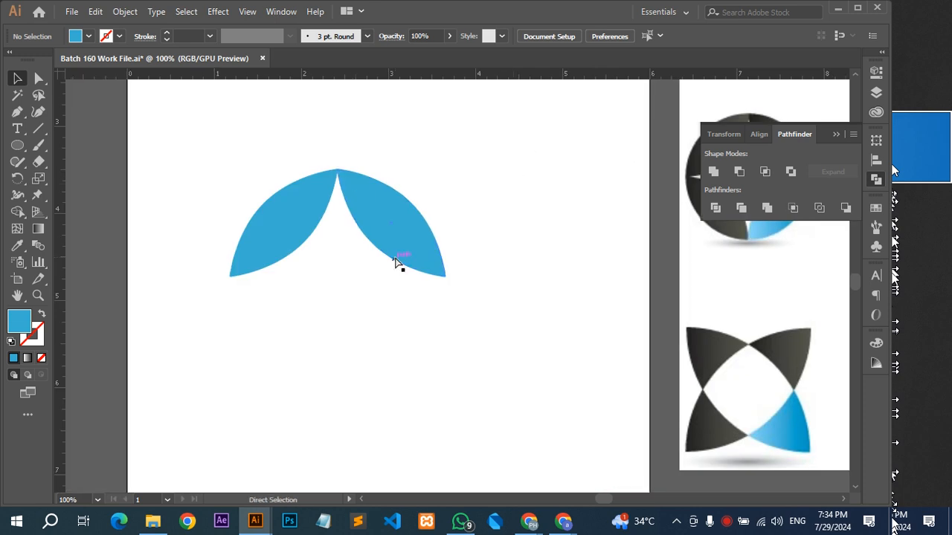
Undo the mirrored copy and the 45° rotation of the blue leaf on the artboard.
key("ctrl+z")
key("ctrl+z")
left_click_drag(364, 204, 487, 259)
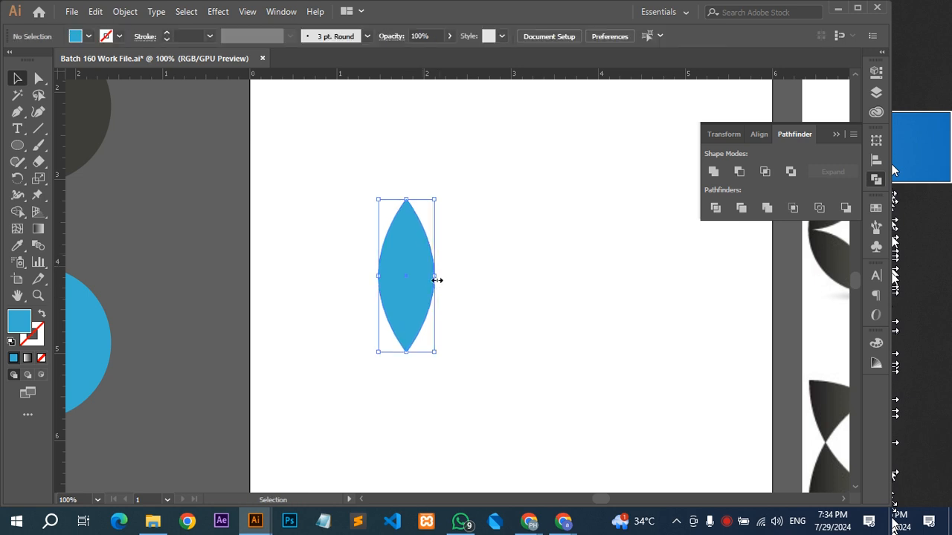
Widen the upright leaf slightly and symmetrically about its centre, and rotate it 45° clockwise.
left_click_drag(438, 279, 444, 276)
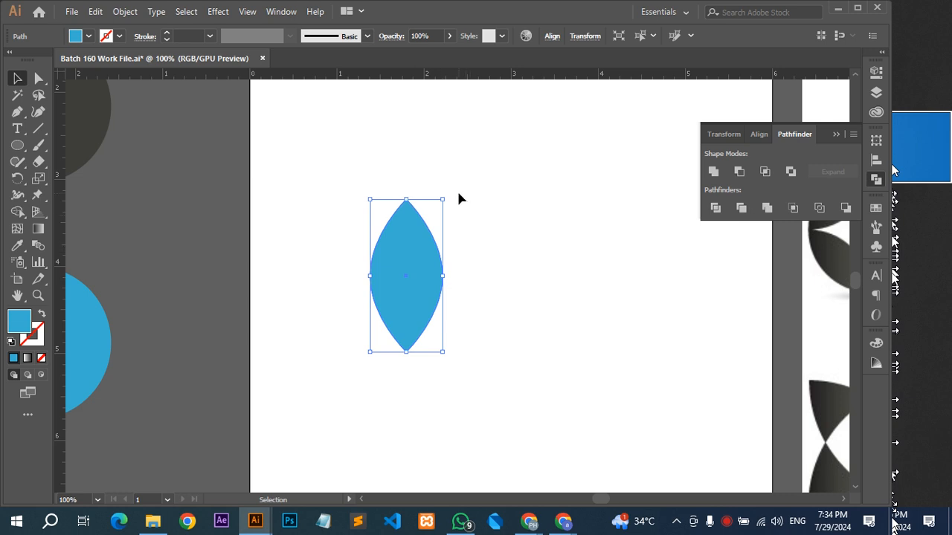
left_click_drag(446, 193, 485, 265)
key("a")
key("v")
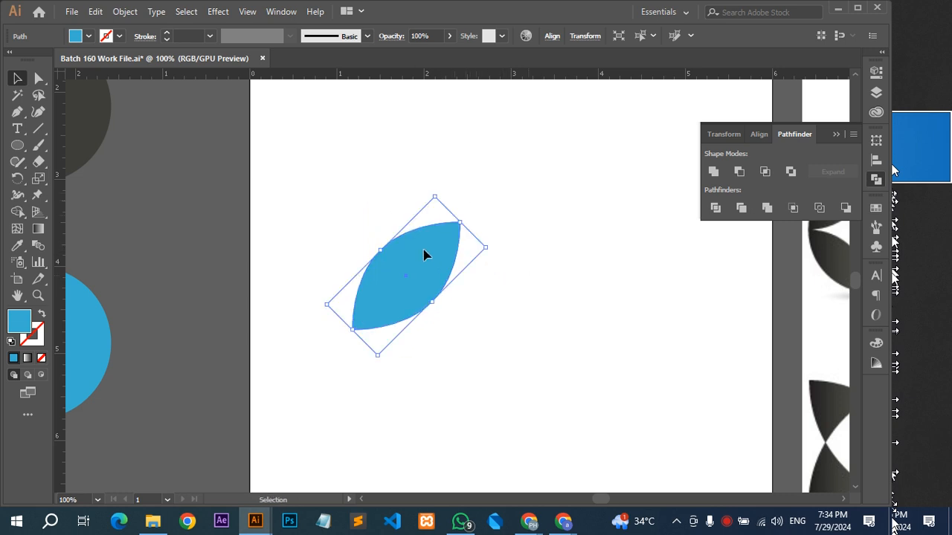
Copy the widened leaf by reflecting it across the vertical axis, and move the copy right until the upper tips meet.
right_click(424, 250)
mouse_move(492, 423)
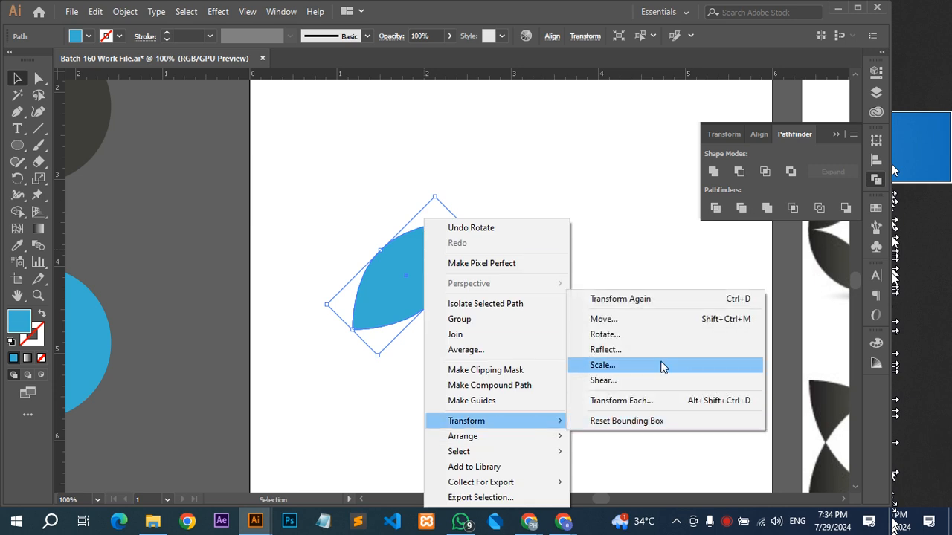
left_click(656, 350)
left_click(598, 334)
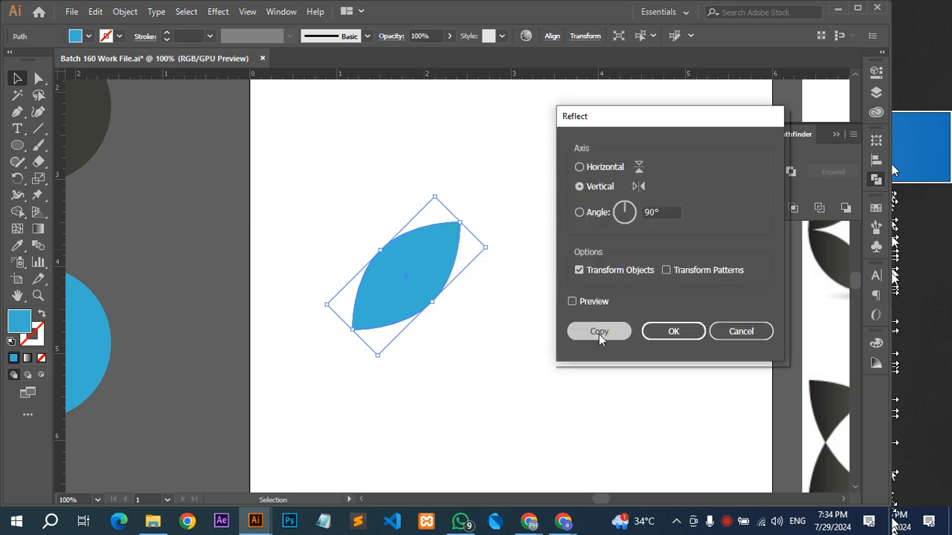
left_click_drag(416, 278, 524, 278)
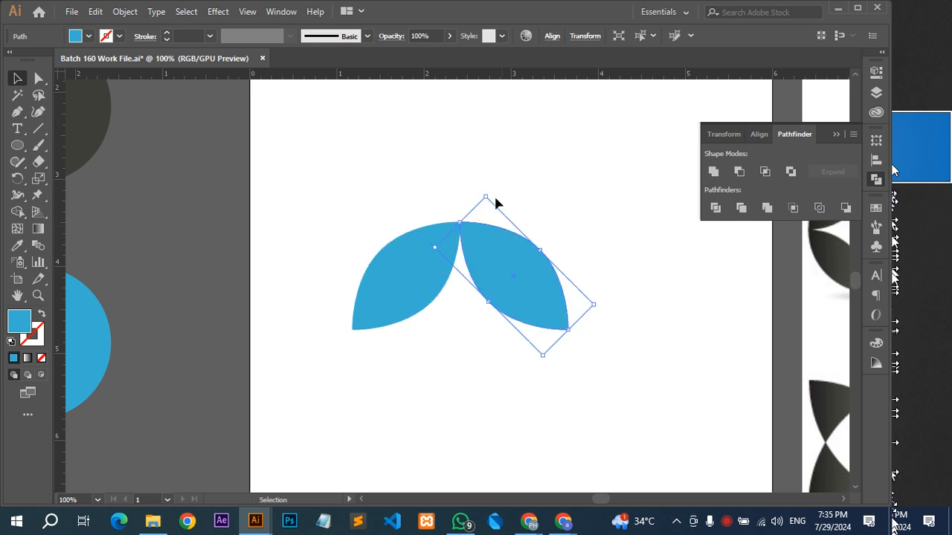
Undo the mirrored leaf's move, its reflection and the widened leaf's rotation.
left_click(490, 163)
key("a")
key("ctrl+z")
key("ctrl+z")
key("ctrl+z")
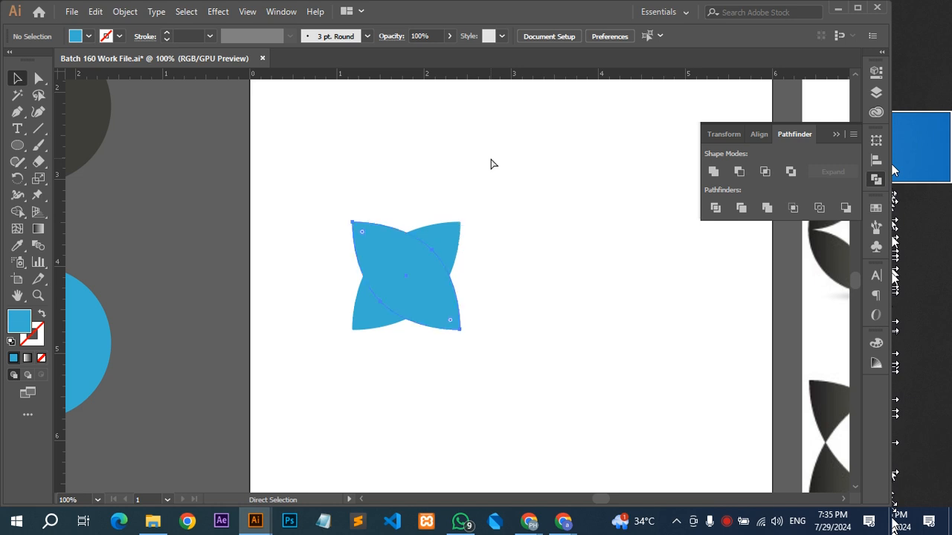
Narrow the upright leaf slightly about its centre and move it aside onto the artboard's left edge.
left_click_drag(443, 277, 438, 276)
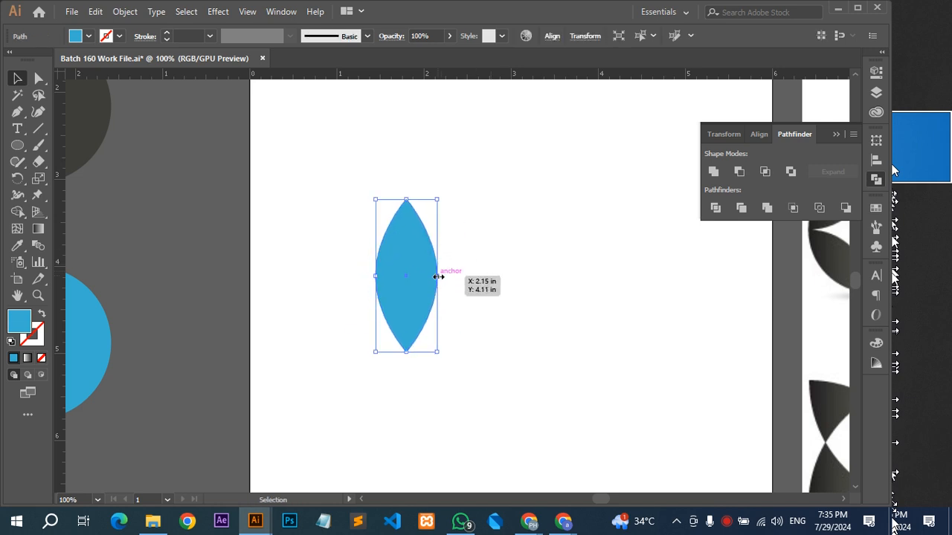
left_click_drag(444, 195, 501, 238)
key("ctrl+z")
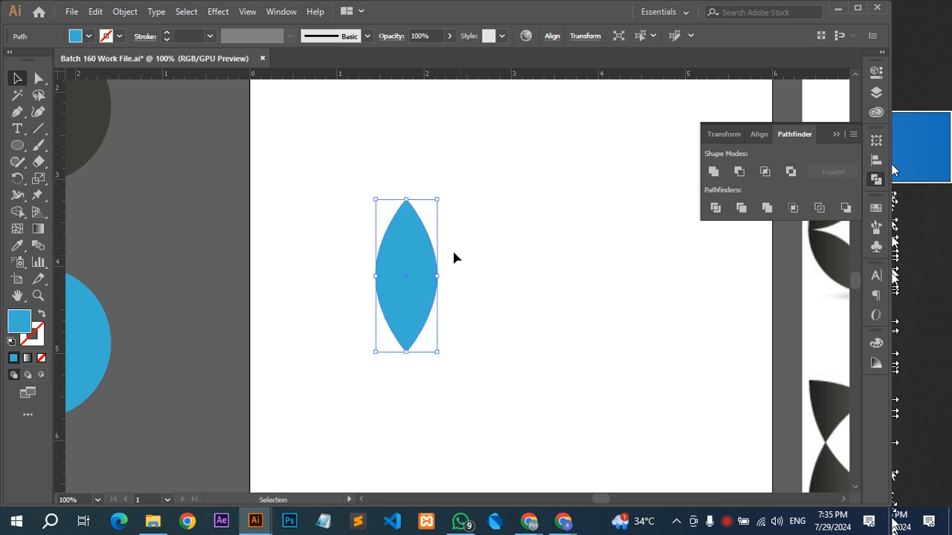
scroll(457, 255, "down", 1)
left_click_drag(432, 272, 309, 210)
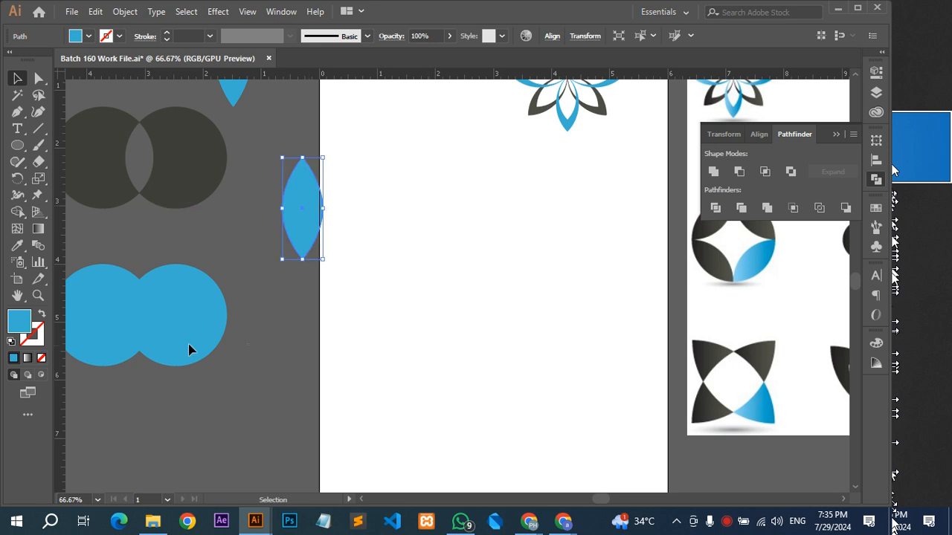
Place a copy of the two overlapping blue circles on the artboard and intersect them into a new leaf.
left_click(153, 334)
left_click_drag(226, 314, 342, 278)
scroll(514, 276, "up", 1)
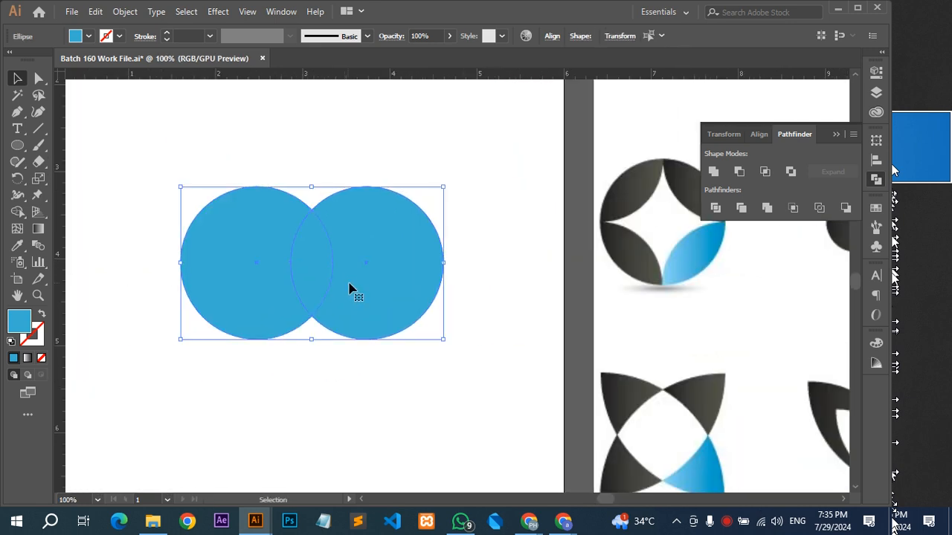
left_click(765, 172)
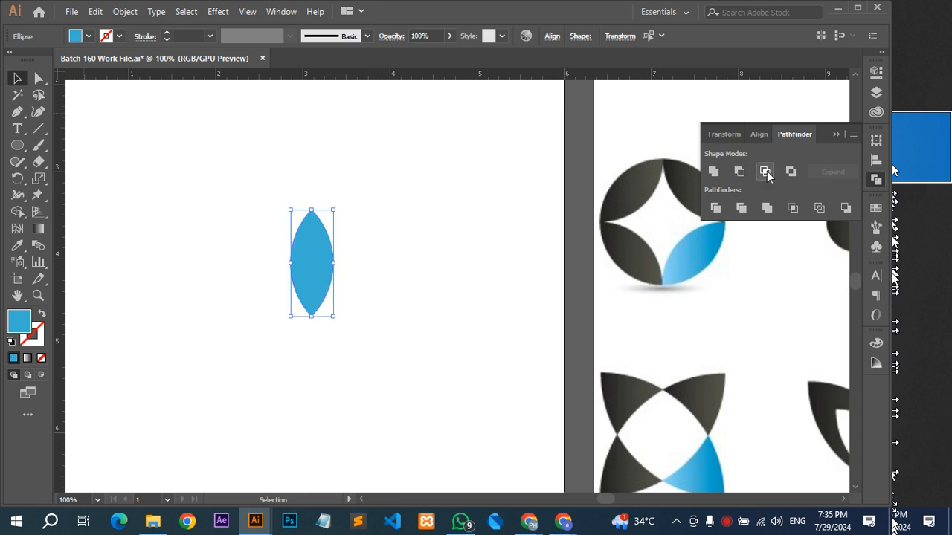
Rotate the new leaf 45° clockwise and place a vertical-axis reflected copy beside it with the upper tips touching.
left_click_drag(339, 205, 376, 262)
right_click(323, 243)
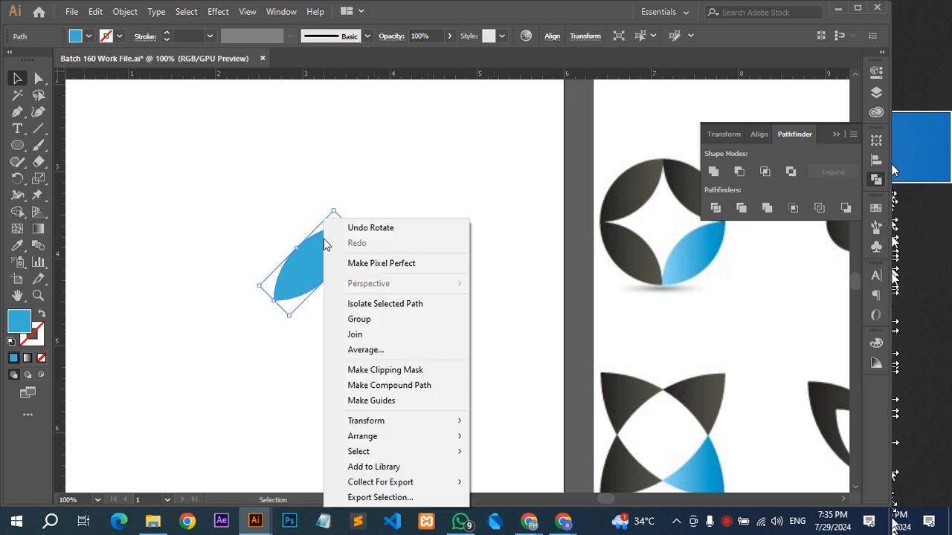
mouse_move(389, 429)
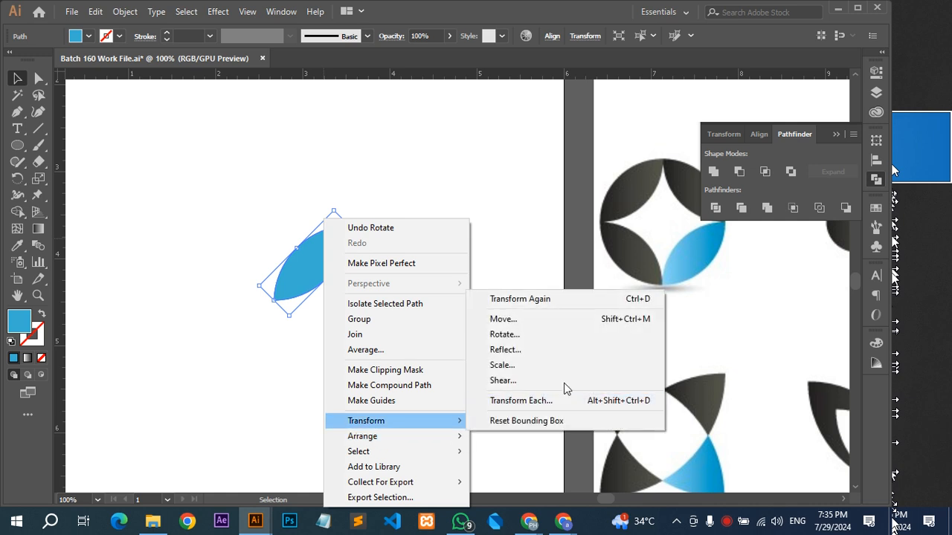
left_click(548, 348)
left_click(597, 334)
left_click_drag(319, 272, 385, 287)
Copy both leaves by reflecting them across the horizontal axis, and move the copy straight down to complete the circle.
left_click(359, 343)
left_click_drag(381, 341, 357, 213)
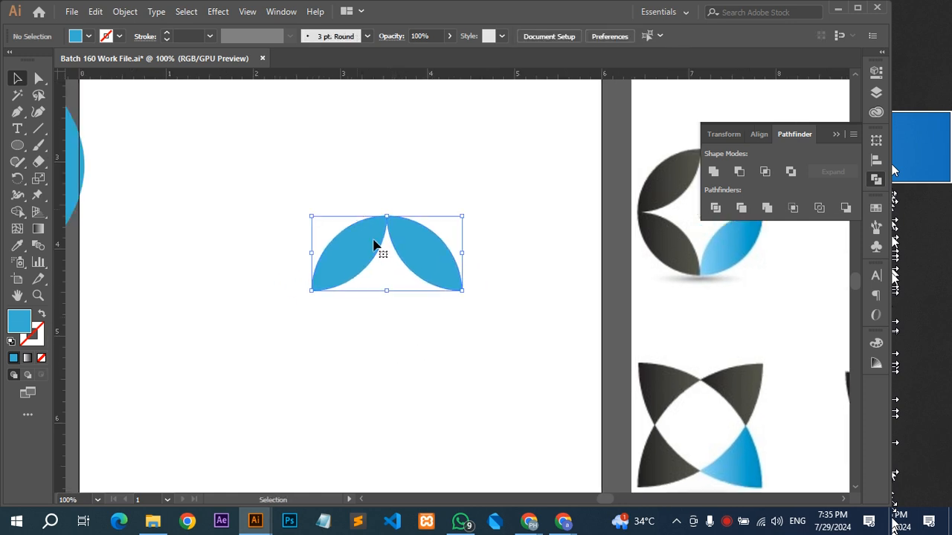
right_click(373, 246)
mouse_move(461, 422)
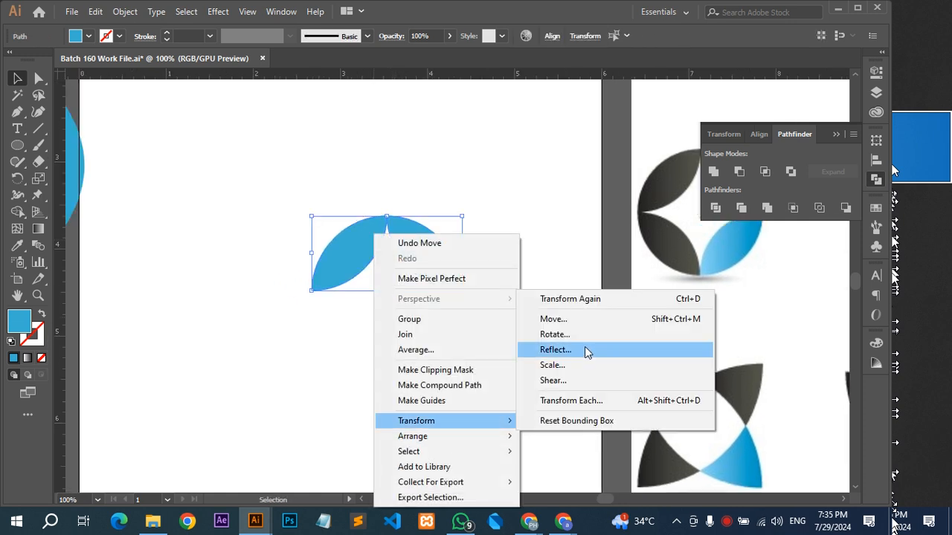
left_click(588, 351)
left_click(606, 168)
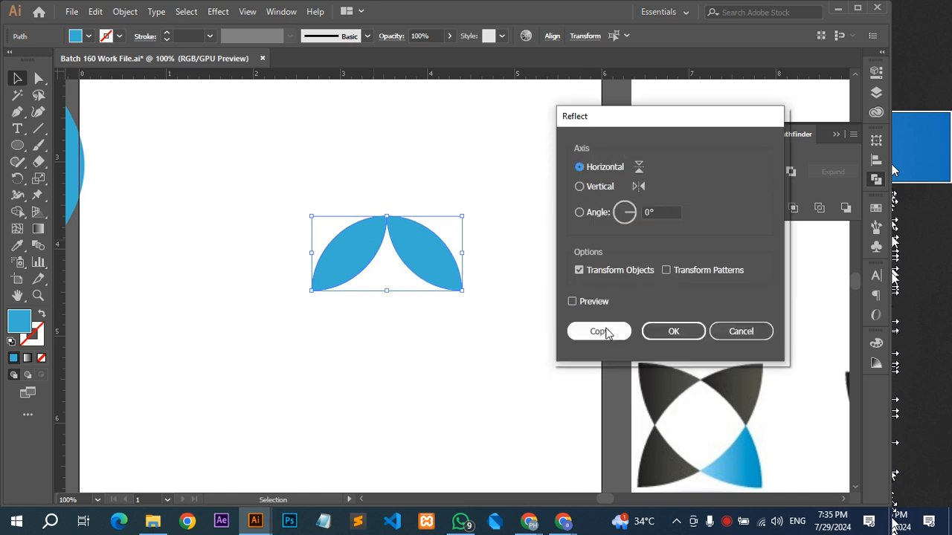
left_click(605, 334)
left_click_drag(424, 251, 424, 325)
left_click(495, 345)
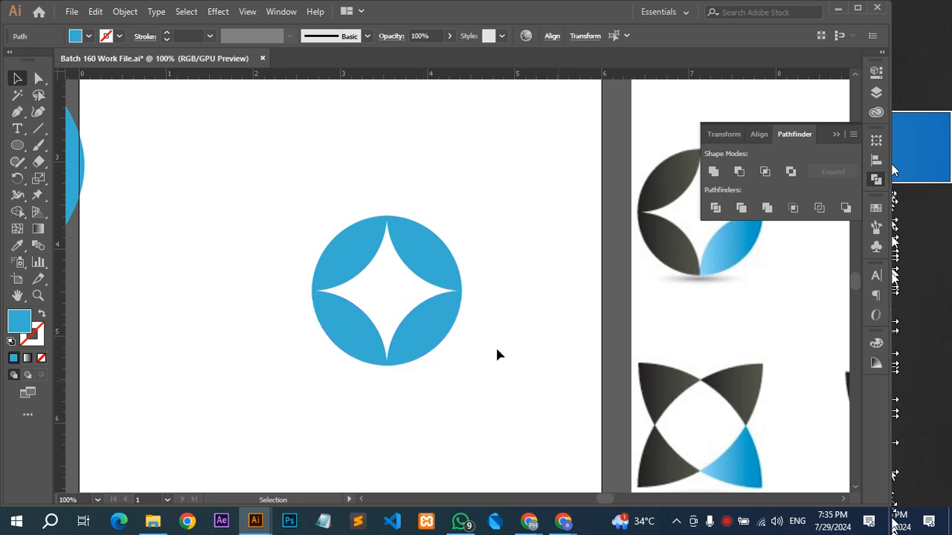
Recolour all leaves except the lower right one with the reference logo's dark grey using the Eyedropper.
left_click(437, 326)
key("i")
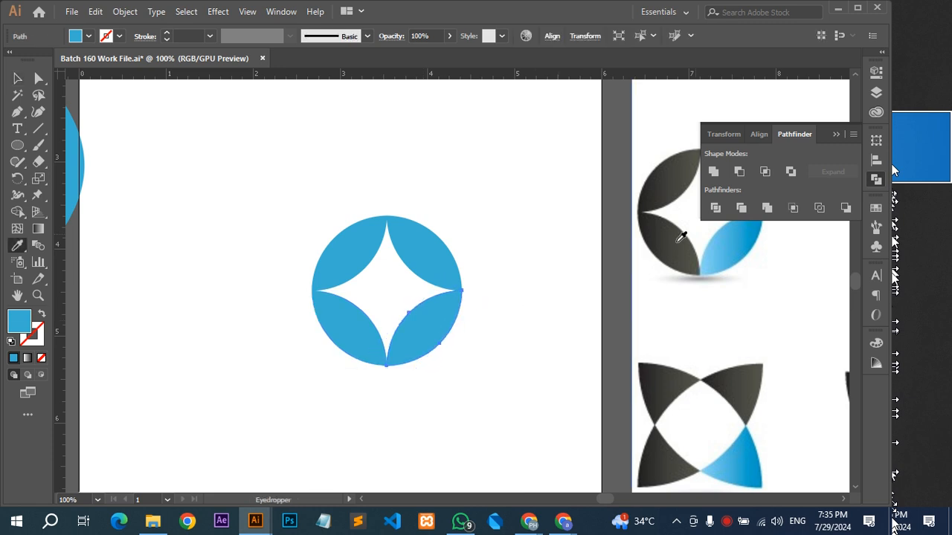
left_click(673, 242)
left_click(361, 334)
key("v")
left_click(355, 247)
left_click(428, 249, "ctrl+shift")
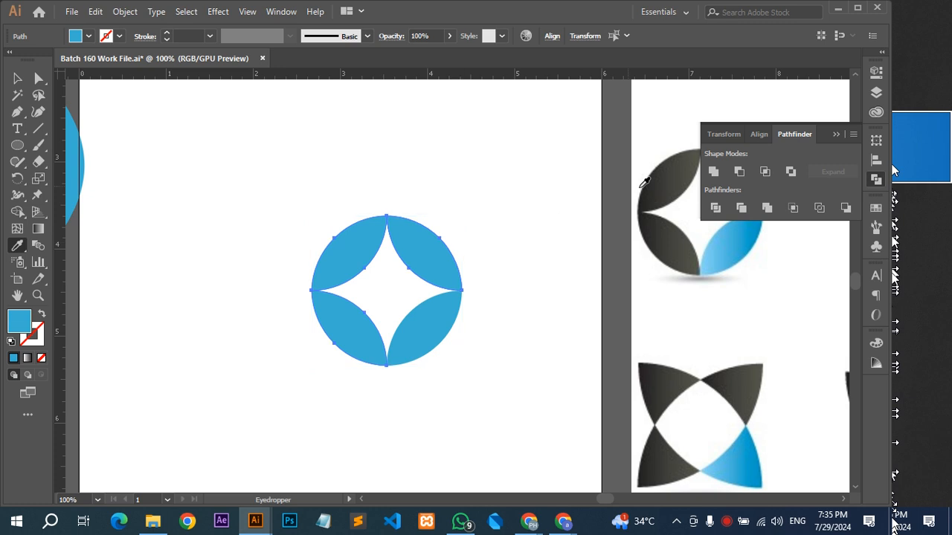
left_click(646, 194)
key("v")
left_click(572, 273)
Move the round four-leaf logo up beside the flower logo near the artboard's upper edge.
scroll(572, 279, "down", 2)
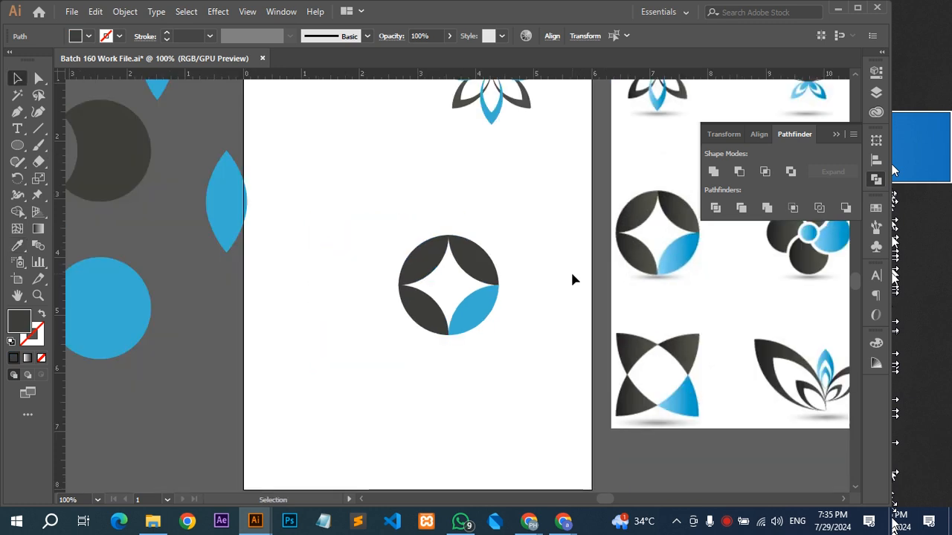
left_click(445, 315)
left_click_drag(446, 314, 387, 170)
left_click(445, 253)
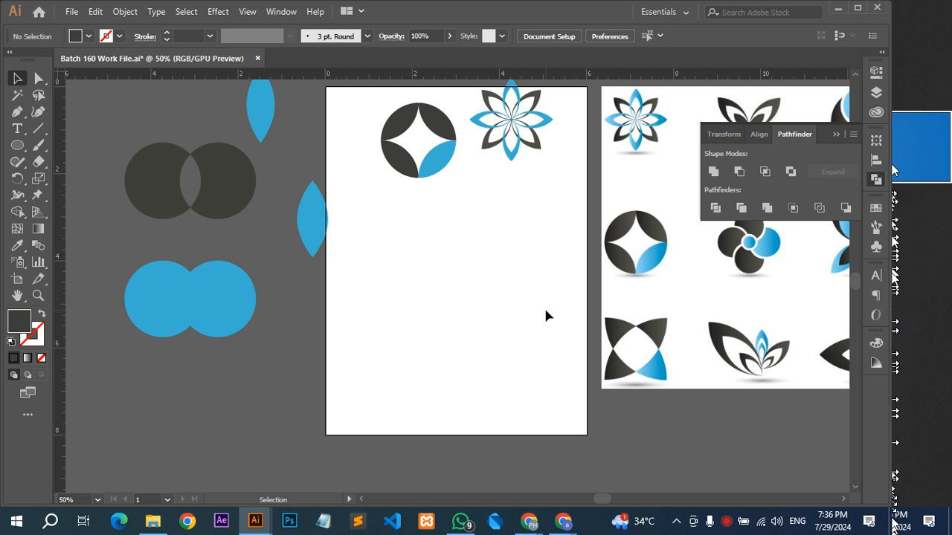
Undo the round logo's move and dark recolouring, and deselect its leaves.
key("ctrl+z")
key("ctrl+z")
key("v")
key("ctrl+1")
key("space")
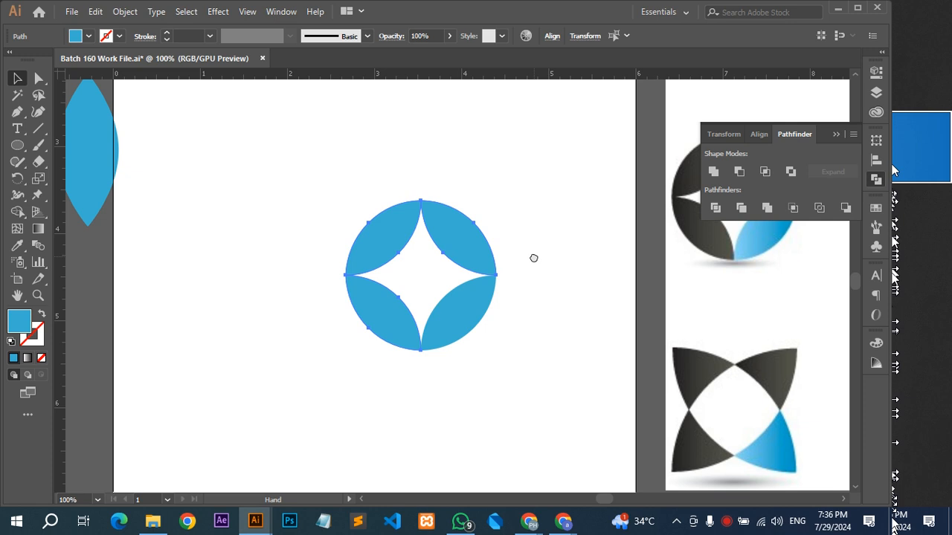
left_click_drag(533, 258, 528, 280)
left_click(527, 278)
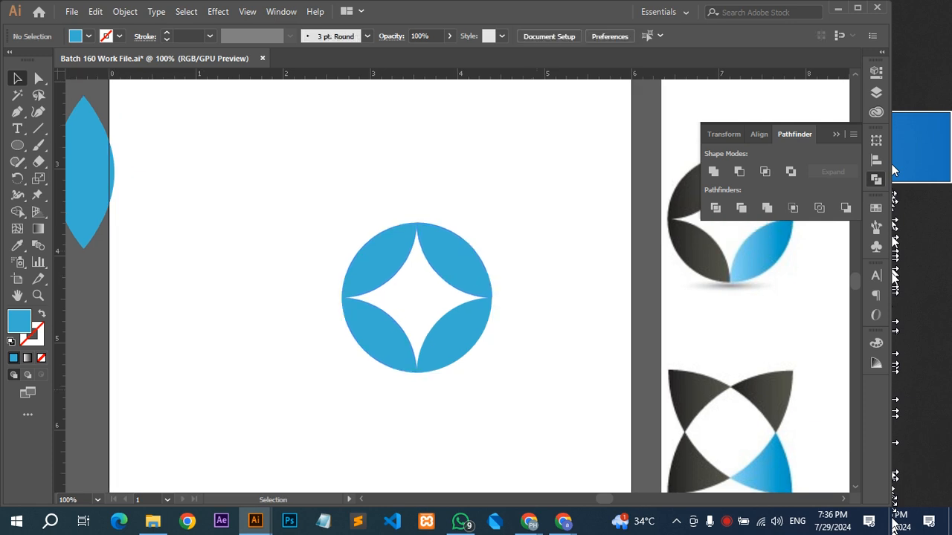
Select the two upper leaves and the lower left leaf and apply the dark grey sampled from the reference logo.
left_click(364, 271)
left_click(392, 349, "shift")
key("space")
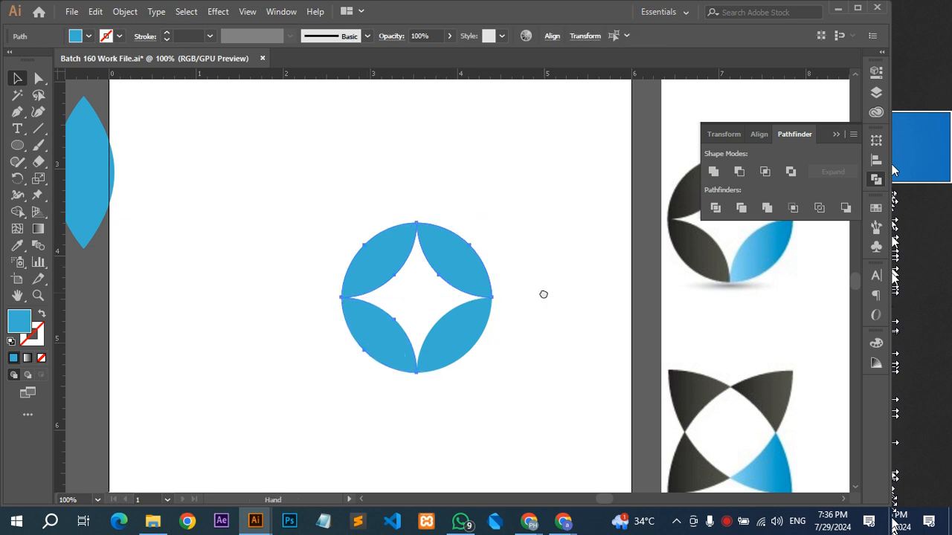
left_click_drag(543, 295, 430, 306)
left_click(17, 245)
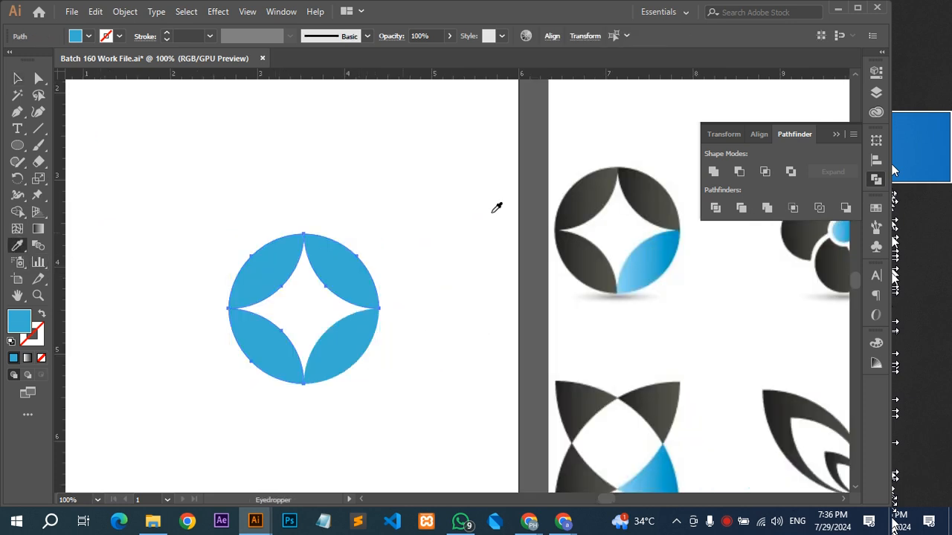
left_click(593, 199)
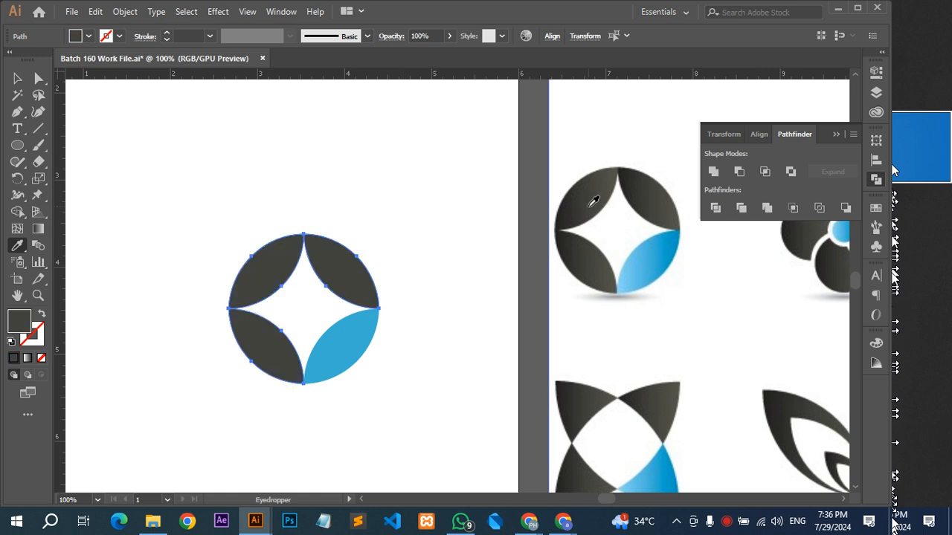
Try the artboard's white and the surrounding canvas grey on the three selected leaves, and undo both colours.
left_click(443, 204)
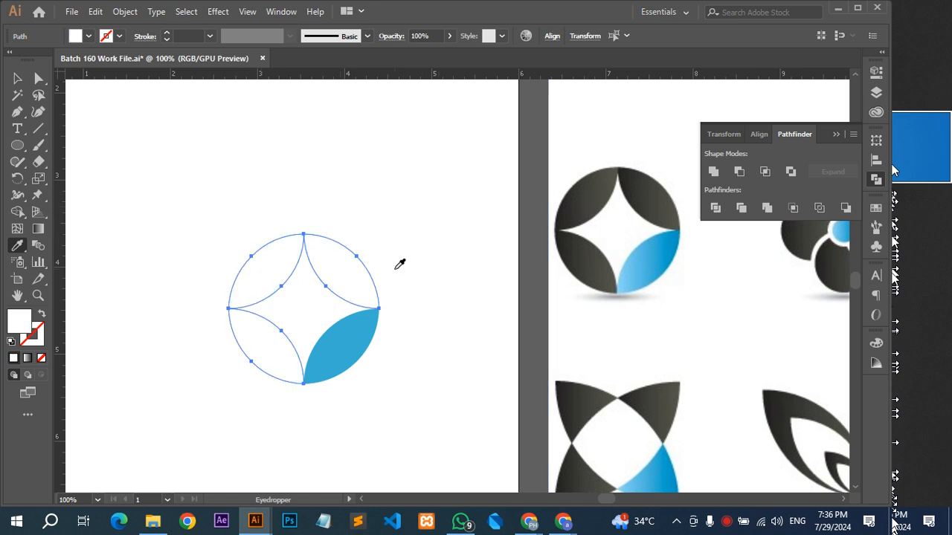
left_click(532, 248)
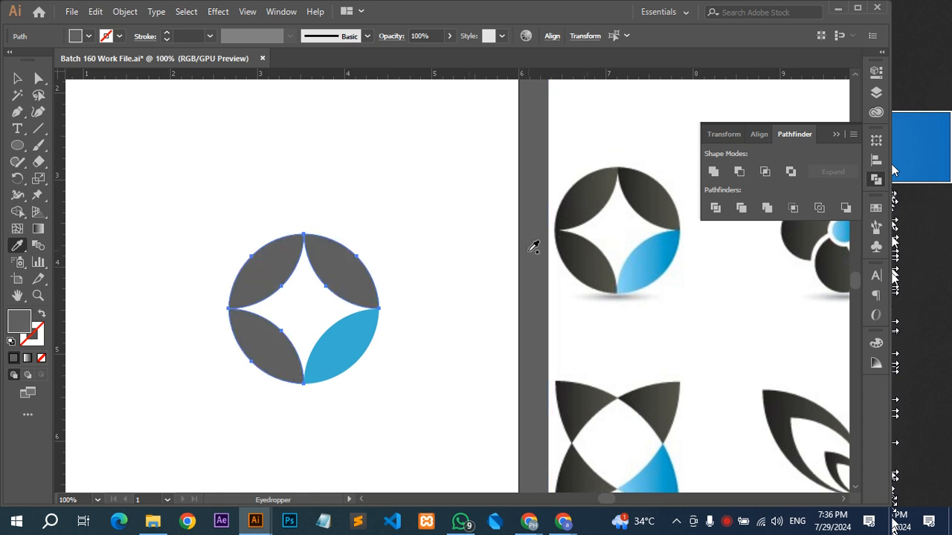
key("ctrl+z")
key("ctrl+z")
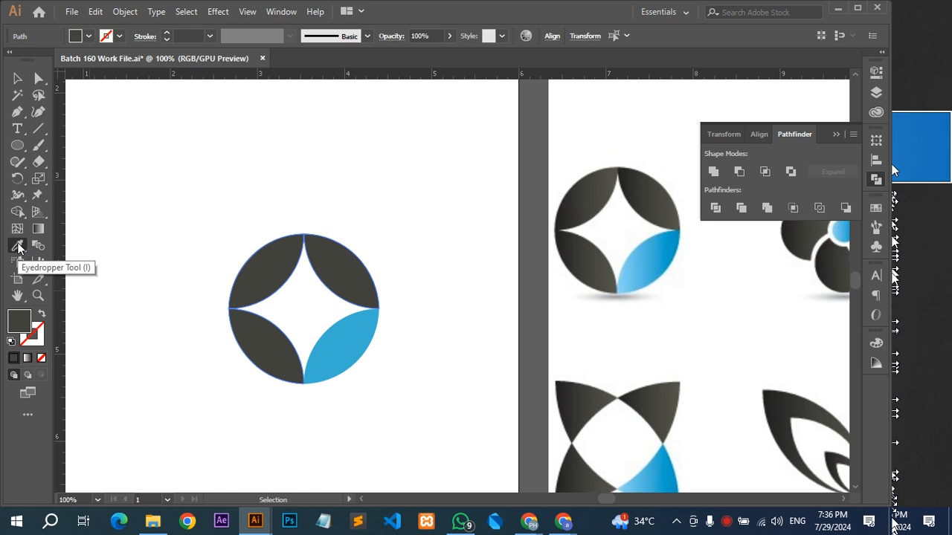
left_click(17, 248)
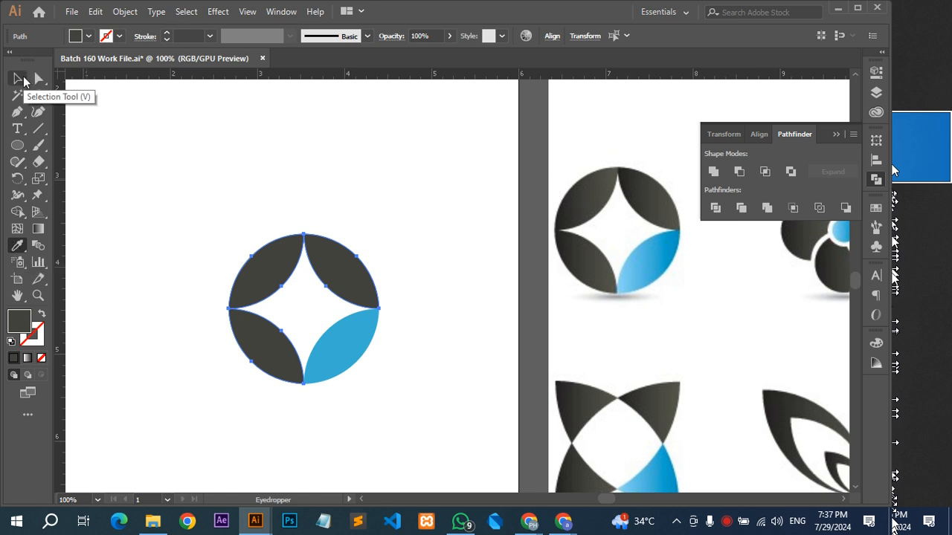
left_click(22, 80)
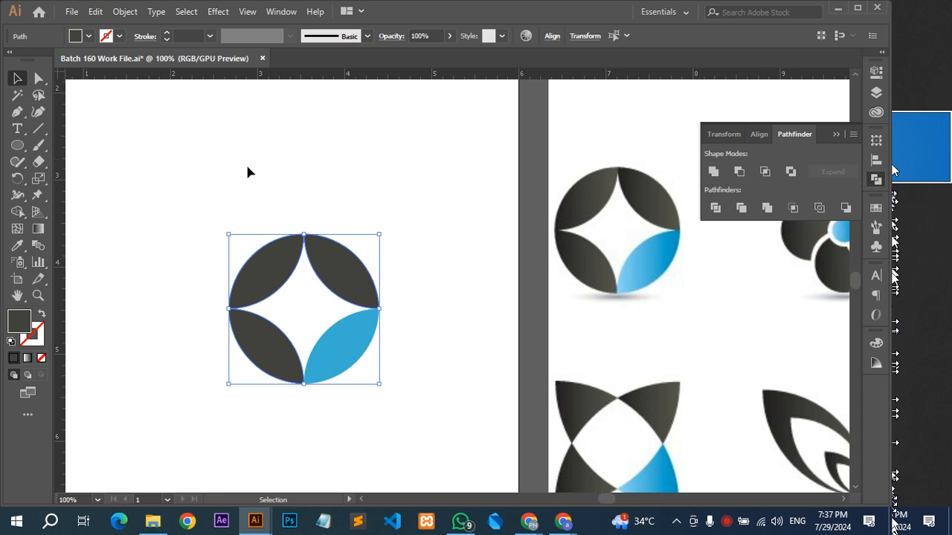
key("i")
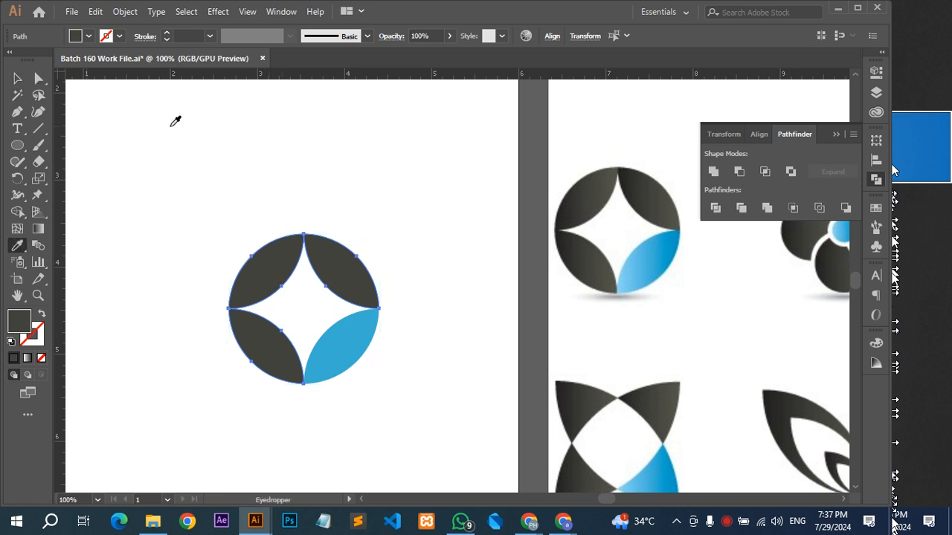
left_click(17, 80)
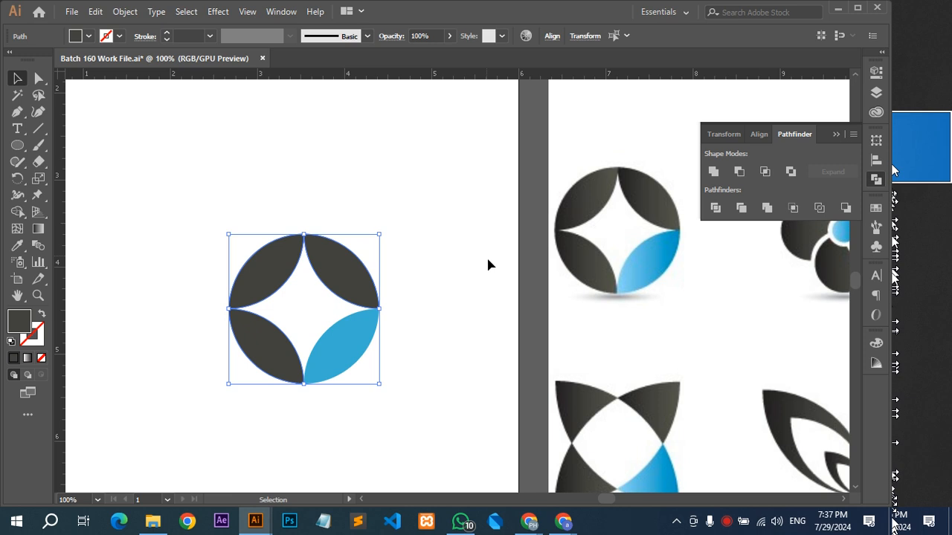
scroll(453, 320, "down", 2, "alt")
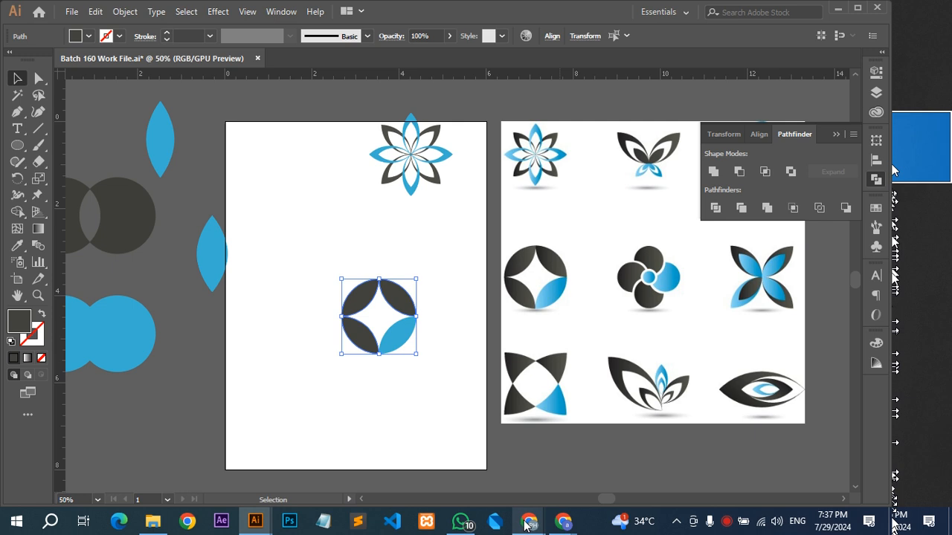
Try moving the blue leaf out of the round logo, undo the move and deselect the leaves.
left_click_drag(401, 340, 330, 226)
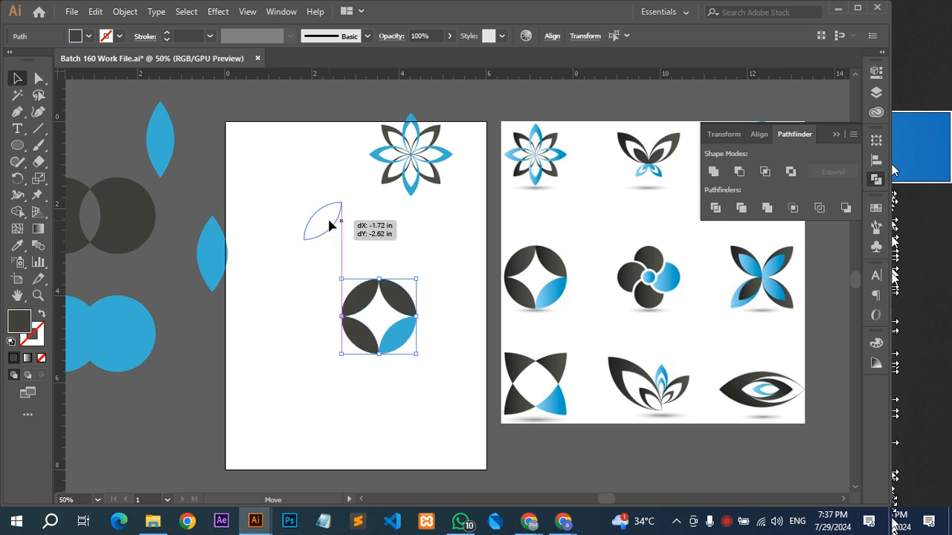
key("ctrl+z")
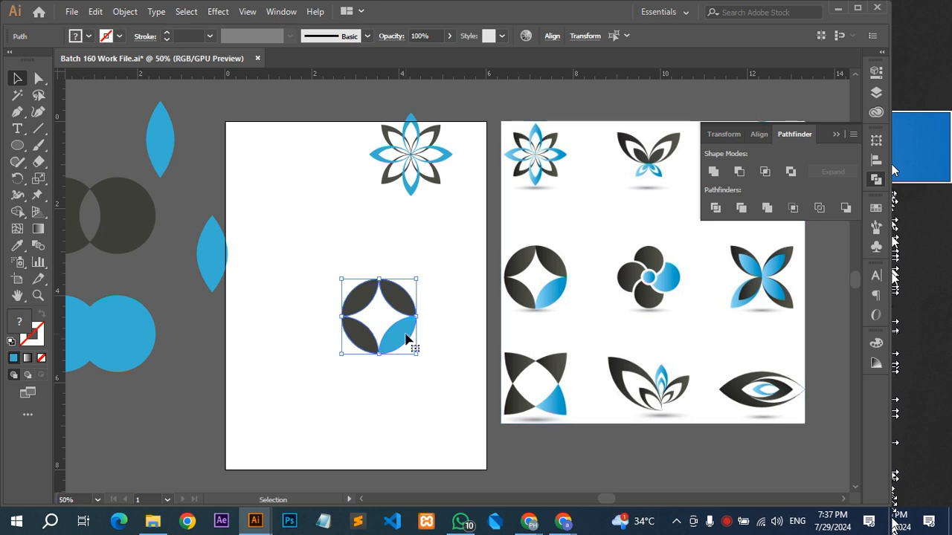
left_click(440, 339)
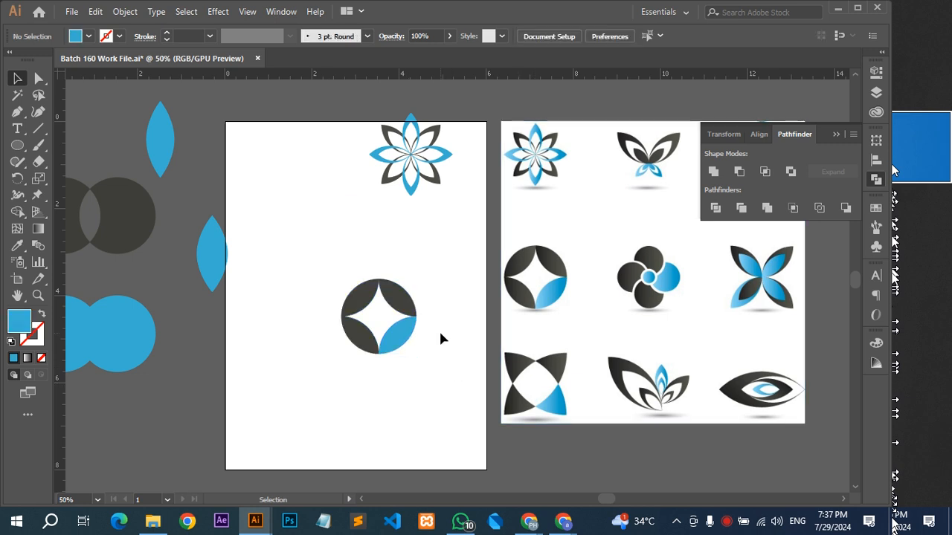
Check the participants in the Google Meet window, then return to Illustrator and look over the round logo beside the reference.
scroll(359, 312, "up", 2)
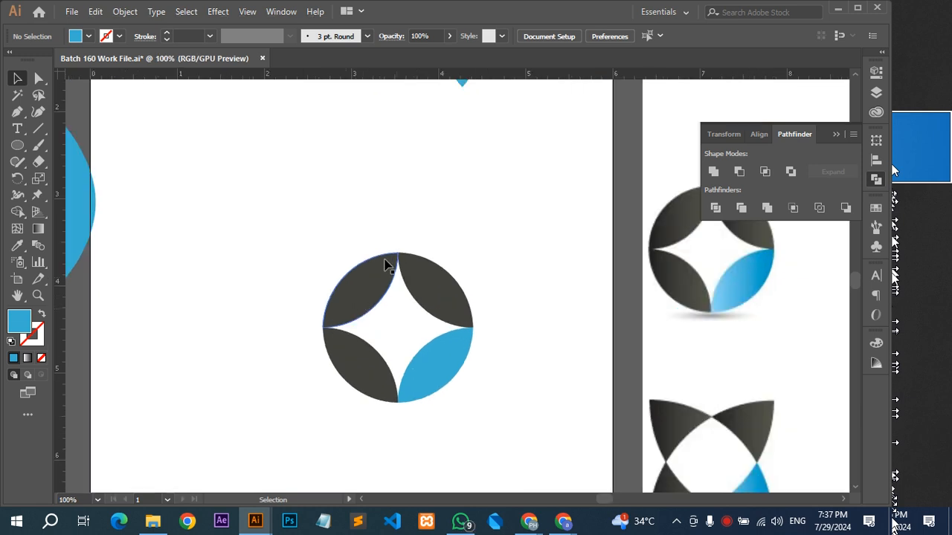
left_click_drag(475, 251, 340, 376)
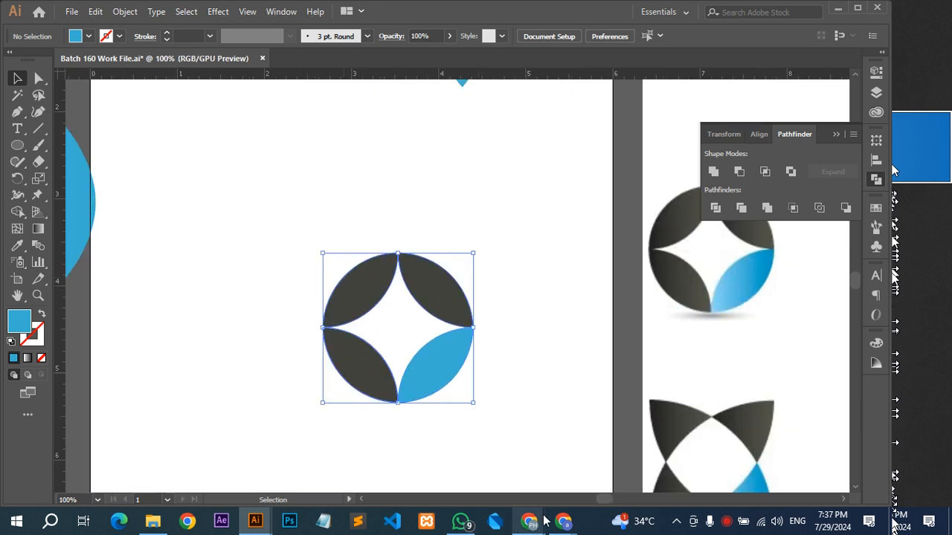
mouse_move(525, 525)
left_click(464, 476)
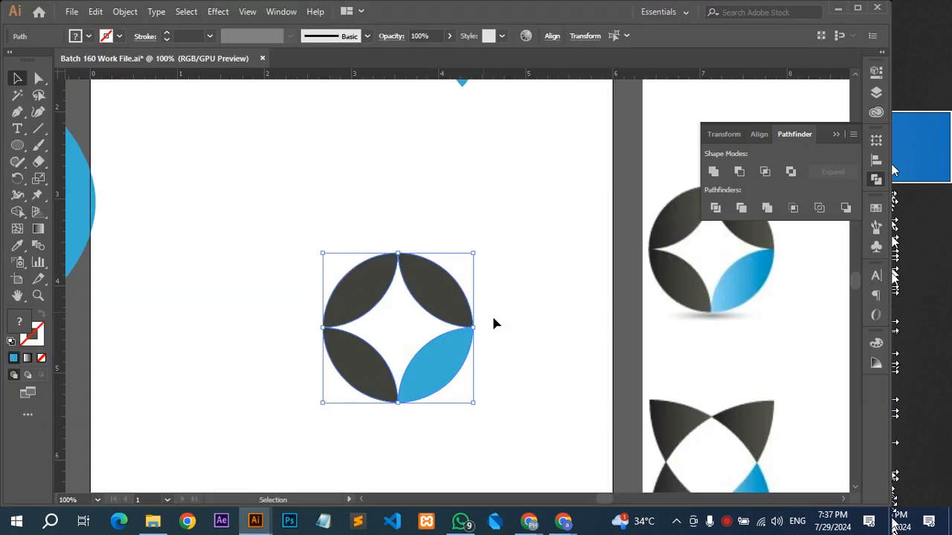
scroll(493, 323, "down", 2)
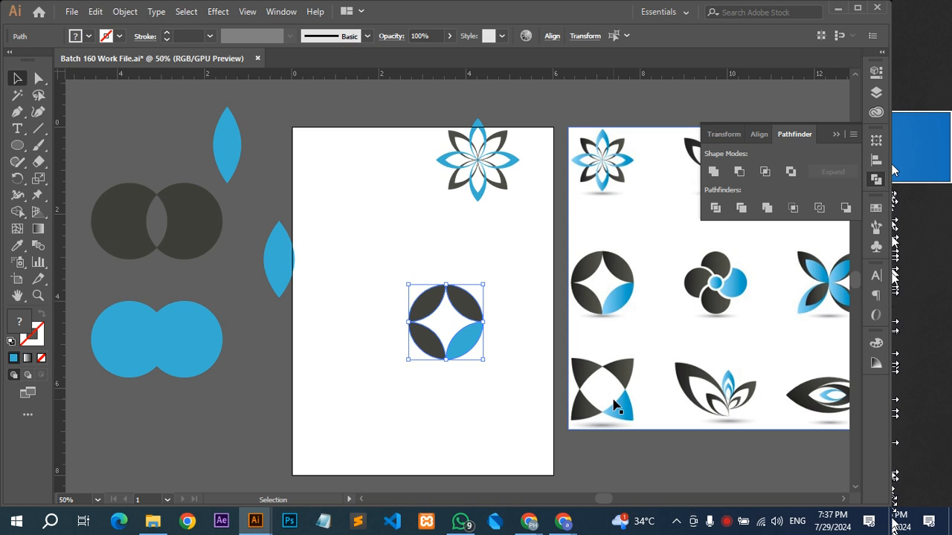
scroll(410, 257, "up", 1)
left_click_drag(446, 307, 488, 319)
scroll(468, 234, "up", 3)
scroll(484, 216, "down", 2)
left_click(484, 216)
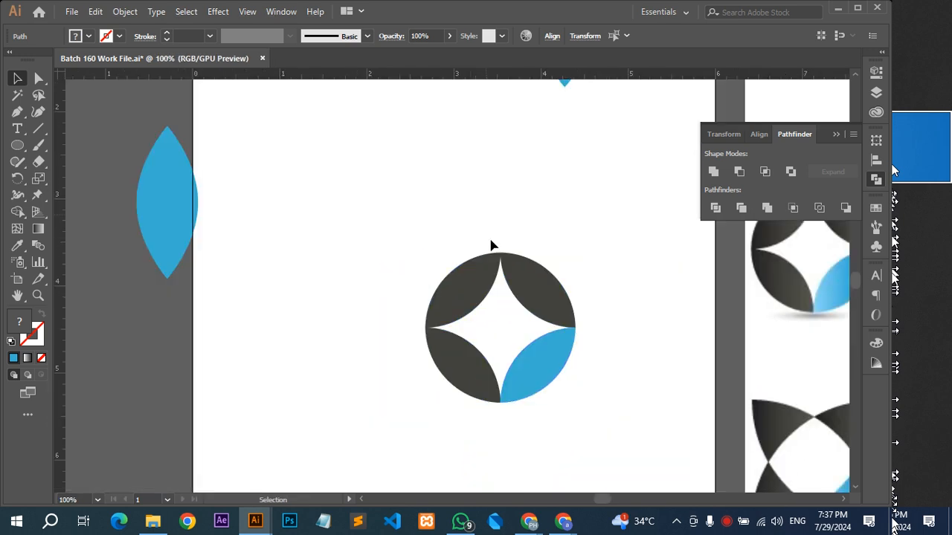
scroll(400, 290, "down", 1)
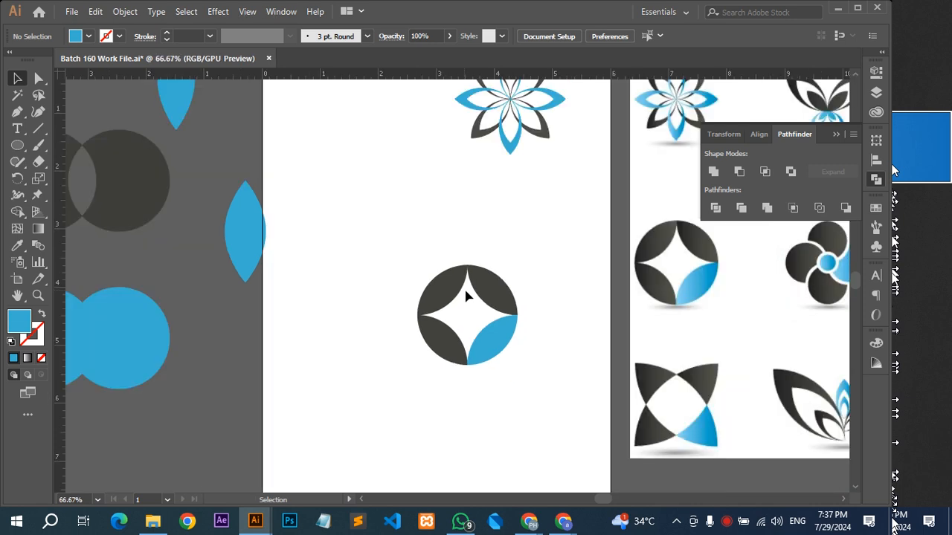
Duplicate the round logo's upper left dark leaf into the empty area below it and rotate the copy to a 45-degree tilt.
left_click_drag(435, 297, 414, 450)
mouse_move(476, 457)
left_mouse_down()
mouse_move(456, 452)
mouse_move(462, 426)
mouse_move(481, 446)
left_mouse_up()
left_click(496, 452)
scroll(498, 452, "down", 2)
left_click(438, 370)
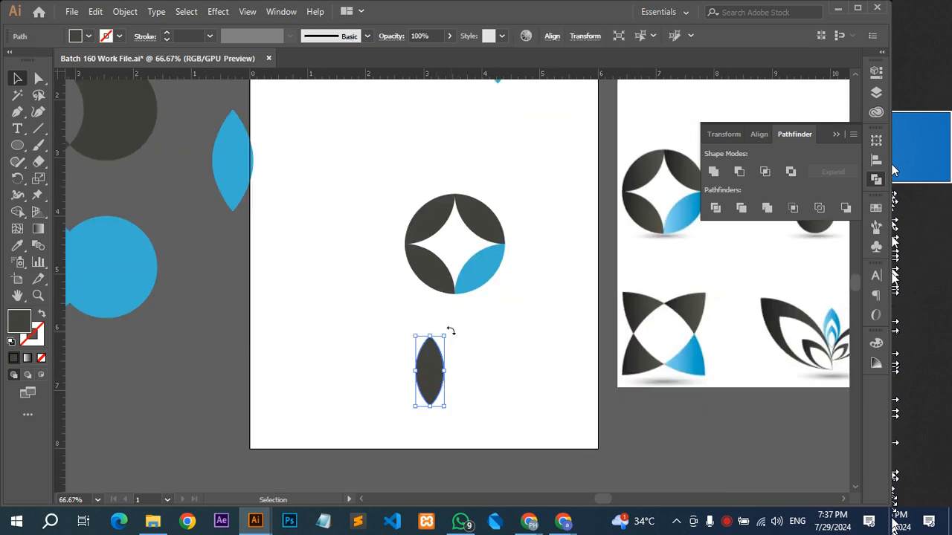
left_click_drag(466, 355, 464, 362)
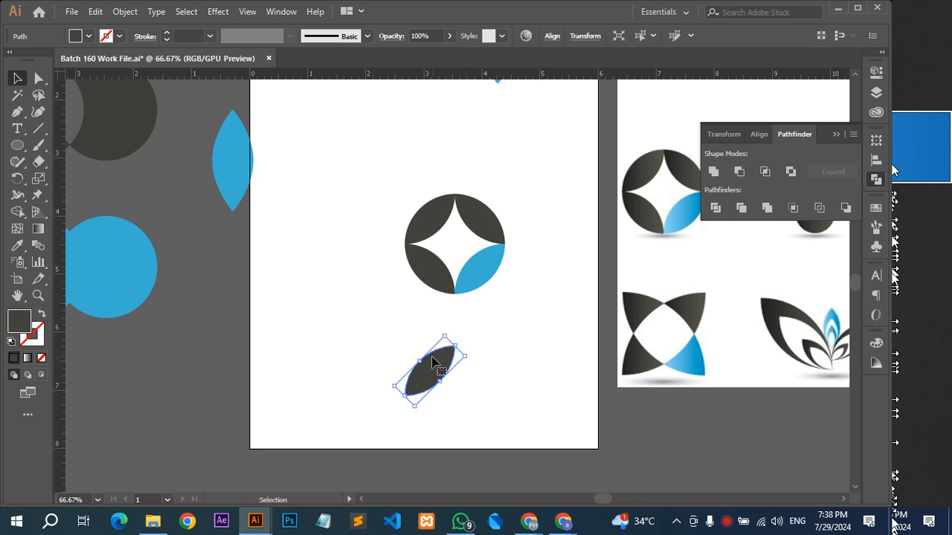
right_click(435, 362)
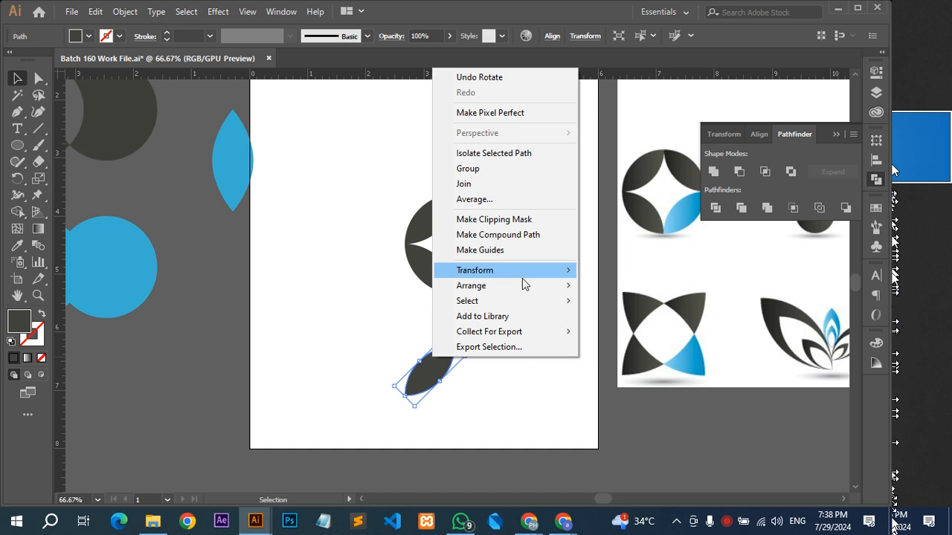
mouse_move(525, 276)
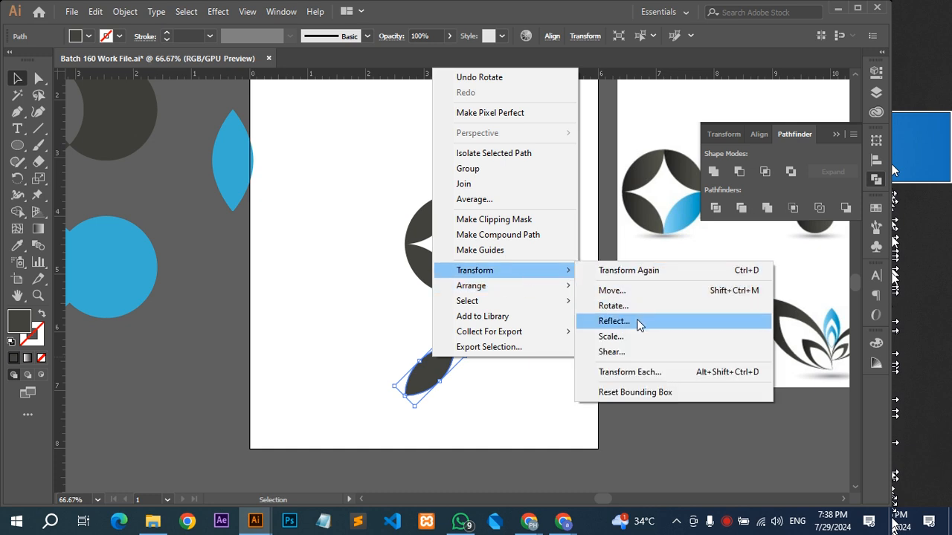
left_click(384, 277)
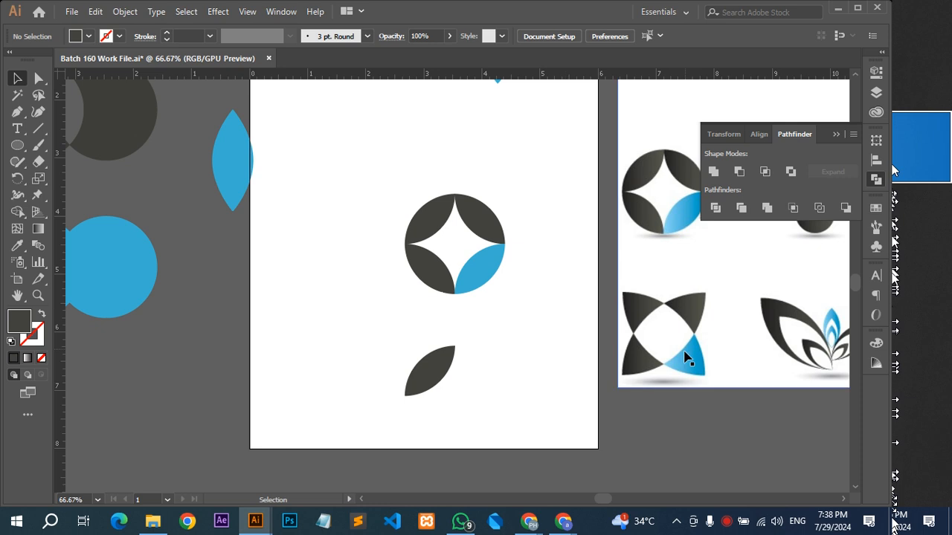
Move the round logo up beside the flower logo, and enlarge the single leaf tilted from upper left to lower right.
left_click(444, 375)
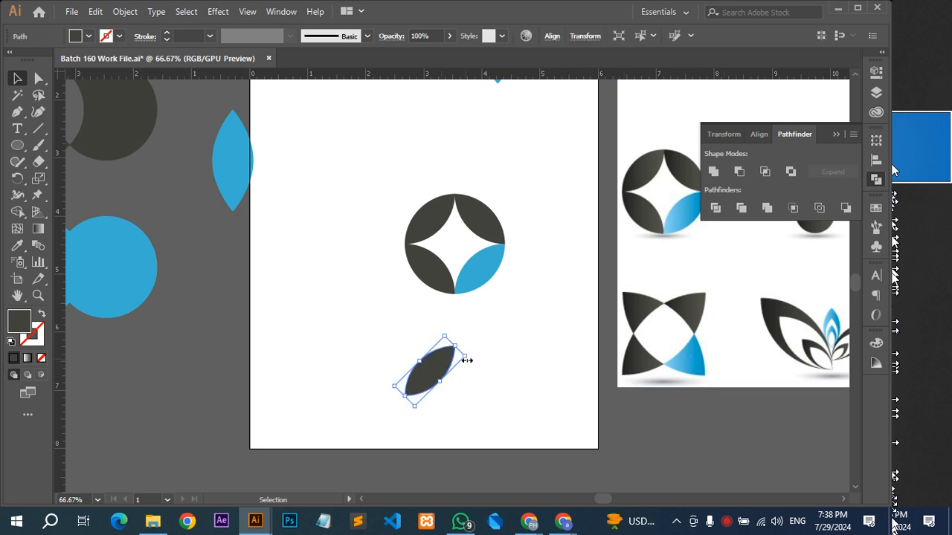
key("ctrl+z")
key("ctrl+shift+z")
key("ctrl+z")
scroll(467, 352, "up", 4)
left_click_drag(508, 230, 473, 388)
left_click(363, 206)
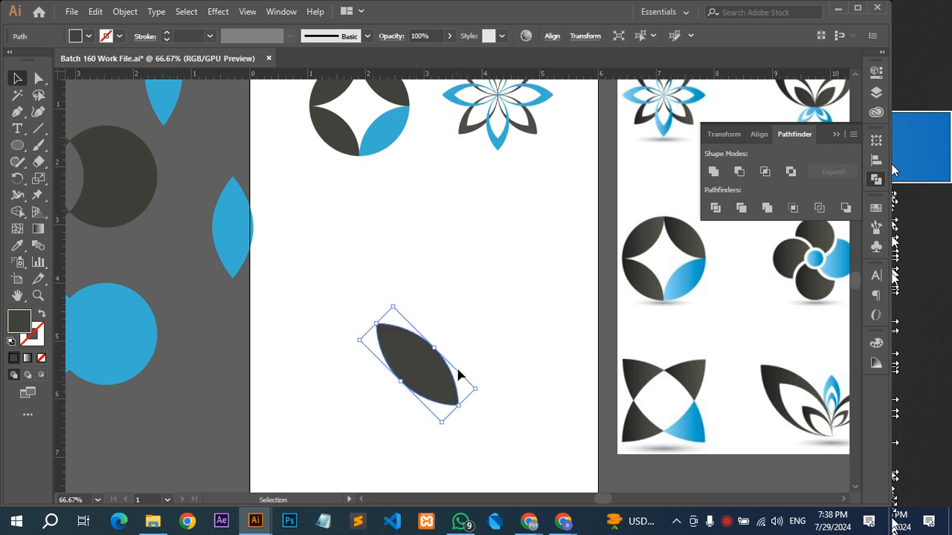
Reflect a copy of the enlarged dark leaf in place so that the two leaves cross in an X.
right_click(455, 365)
mouse_move(542, 277)
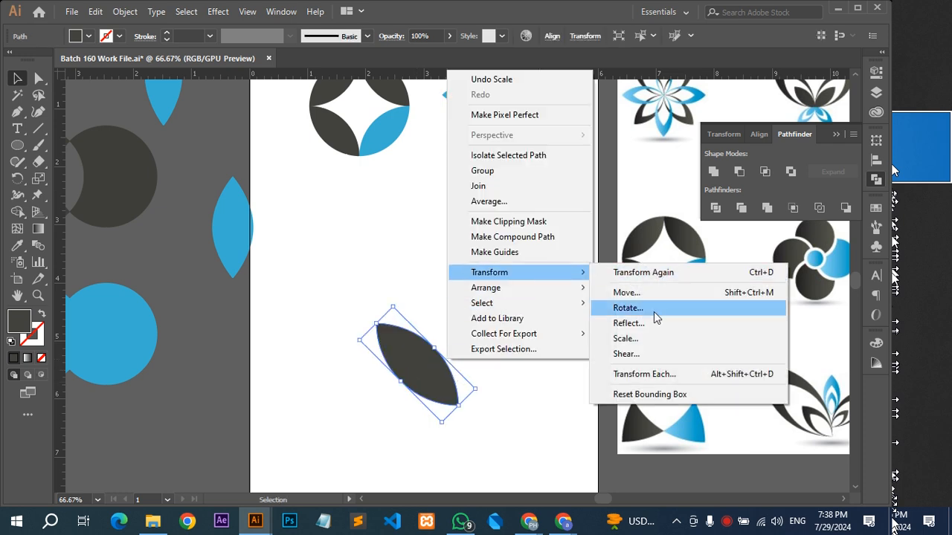
left_click(650, 325)
left_click(610, 186)
left_click(600, 331)
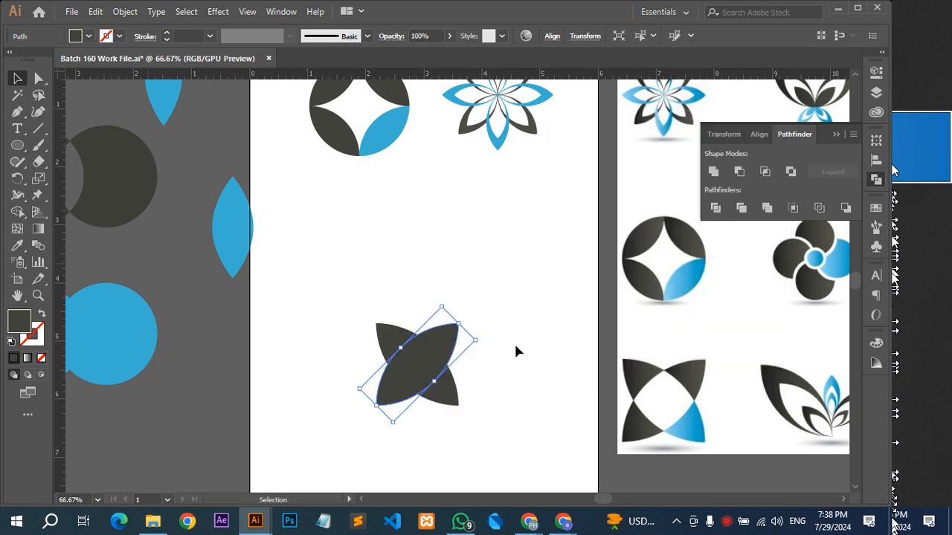
Select both crossed leaves, try the Pathfinder Intersect mode on them, and undo it.
left_click_drag(478, 290, 353, 434)
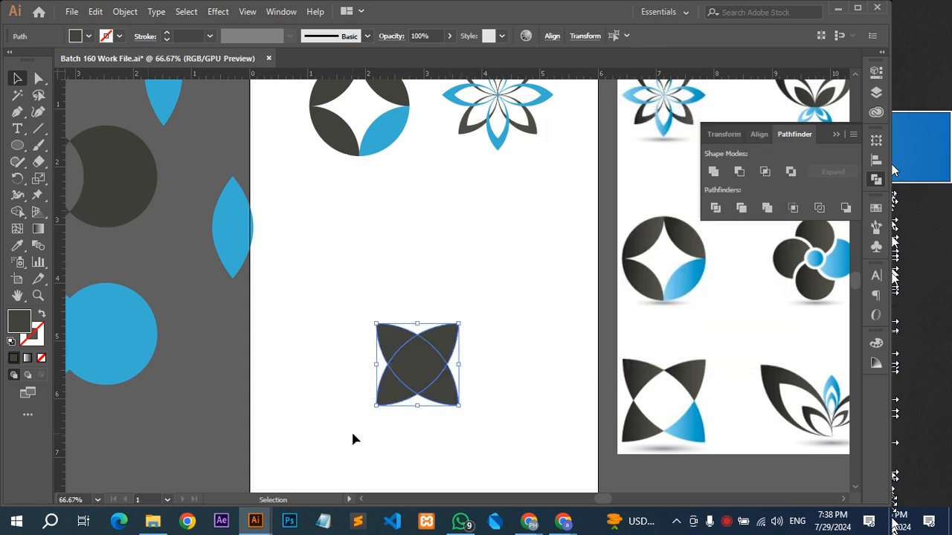
left_click(765, 172)
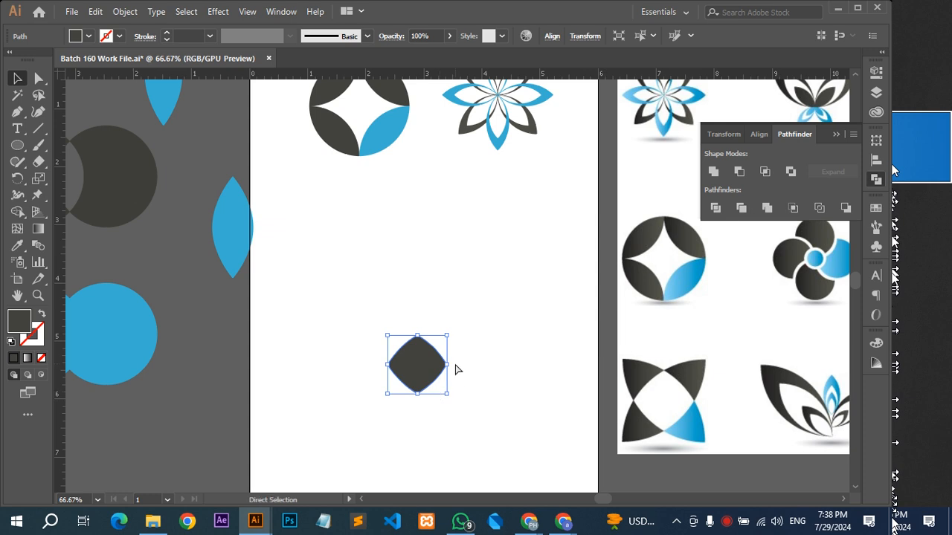
key("ctrl+z")
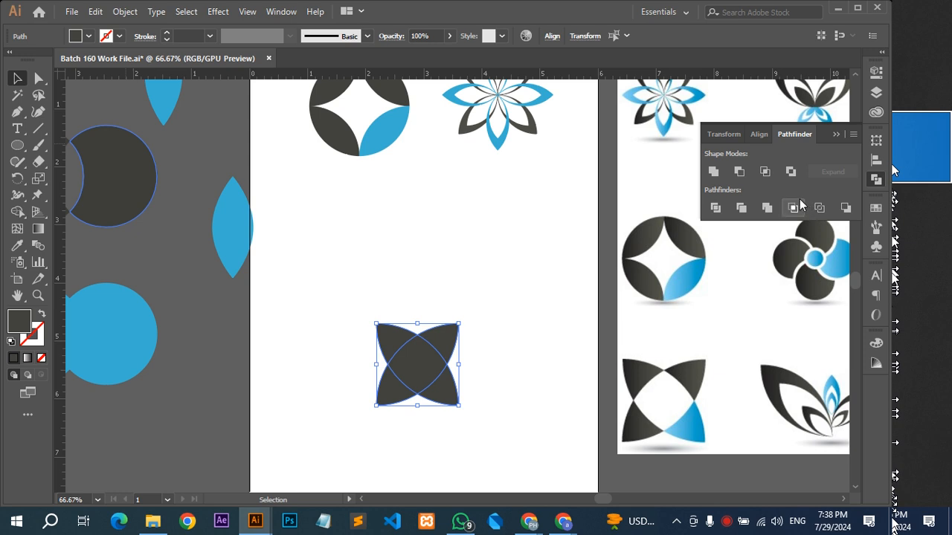
Try the Pathfinder Exclude mode on the crossed leaves and undo it, restoring the two overlapping leaves.
left_click(790, 172)
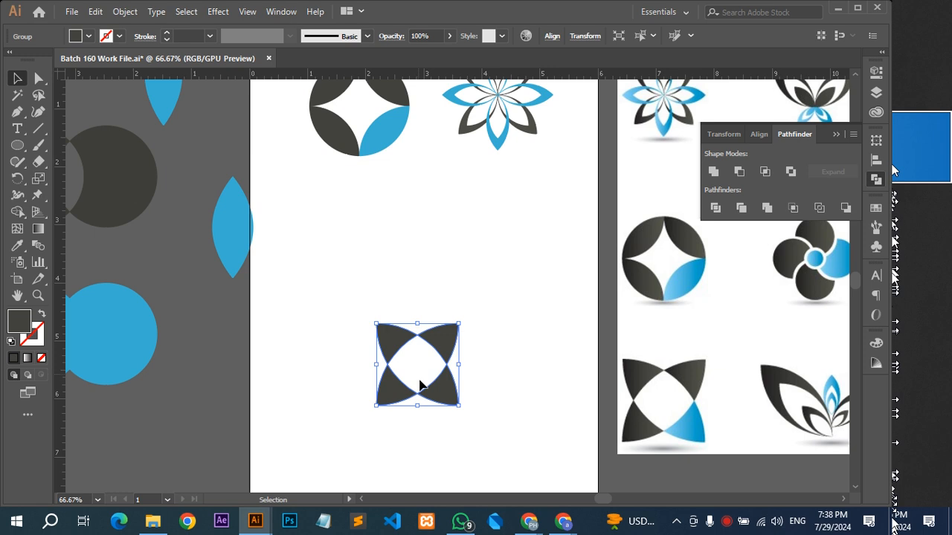
key("ctrl+=")
key("ctrl+=")
right_click(456, 386)
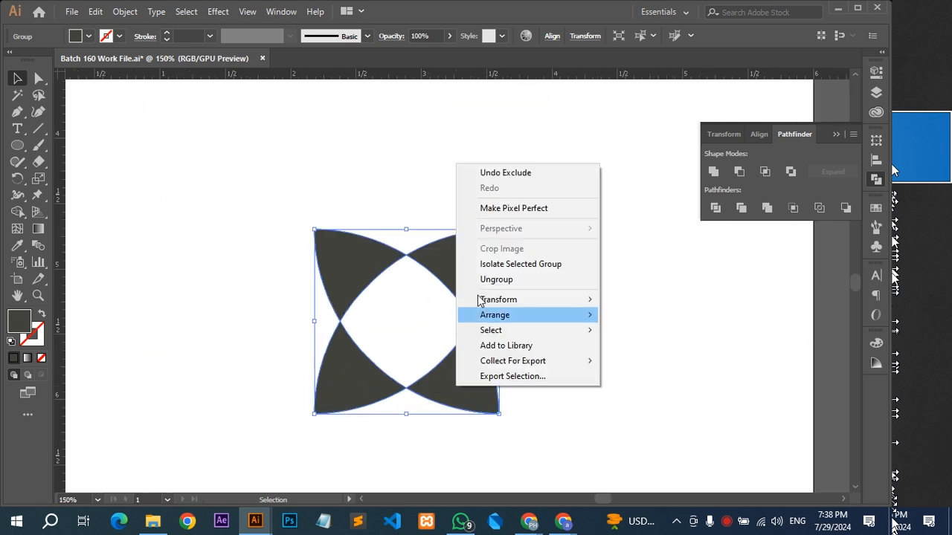
left_click(644, 327)
left_click(488, 359)
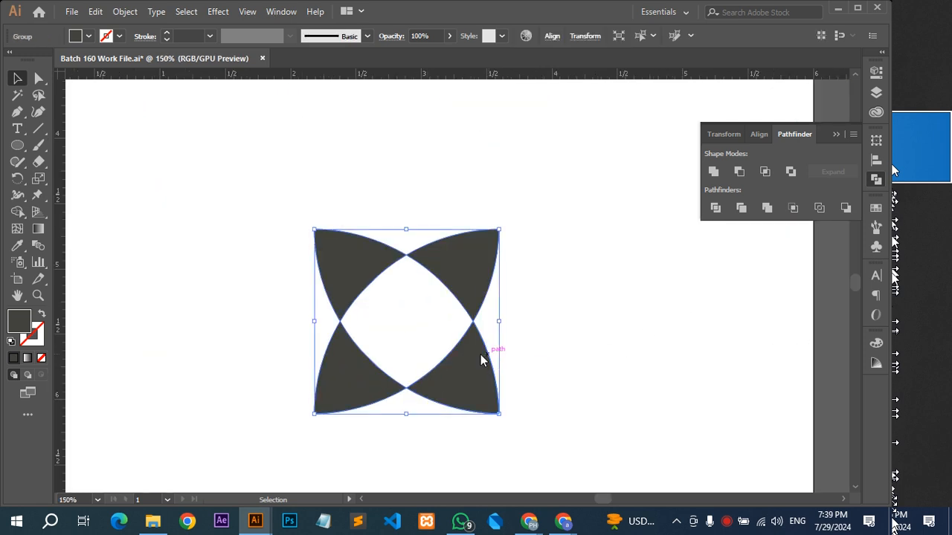
right_click(482, 360)
left_click(641, 402)
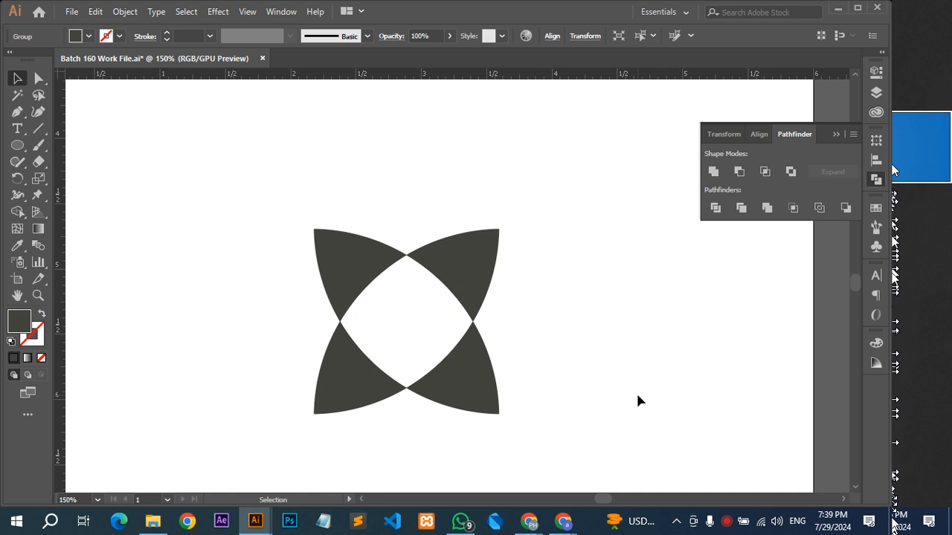
key("ctrl+z")
left_click_drag(435, 300, 553, 319)
key("ctrl+z")
Reselect both crossed leaves and cut out their shared centre with Pathfinder Exclude, after trying Intersect and undoing it.
left_click_drag(588, 233, 394, 350)
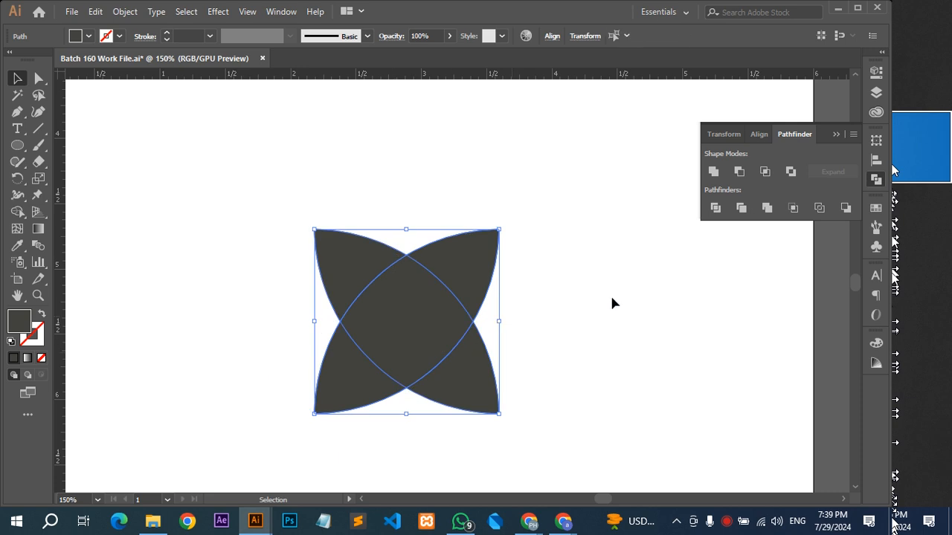
left_click(770, 175)
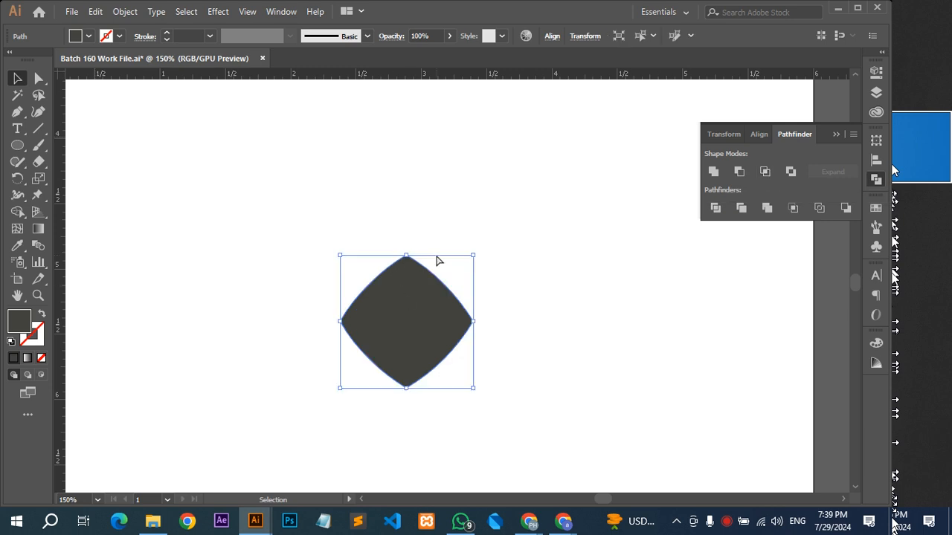
key("ctrl+z")
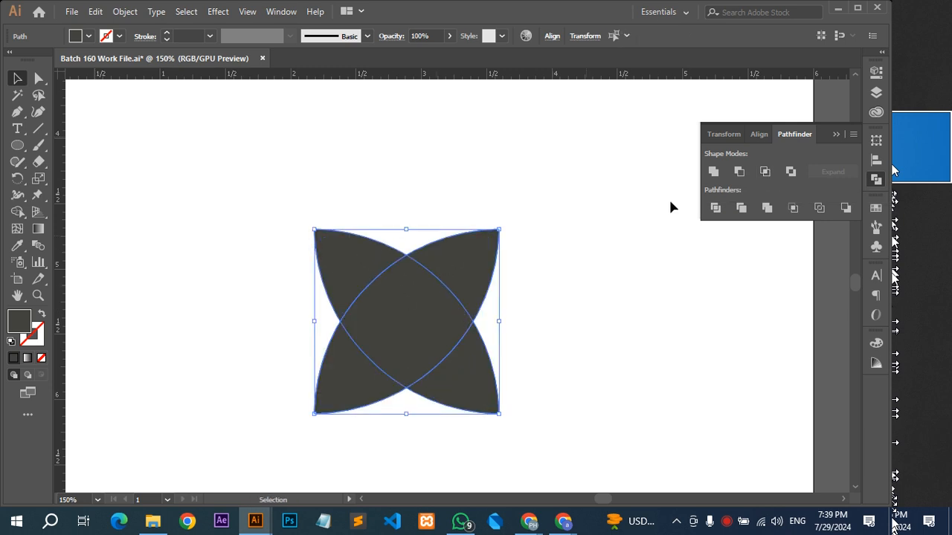
left_click(791, 172)
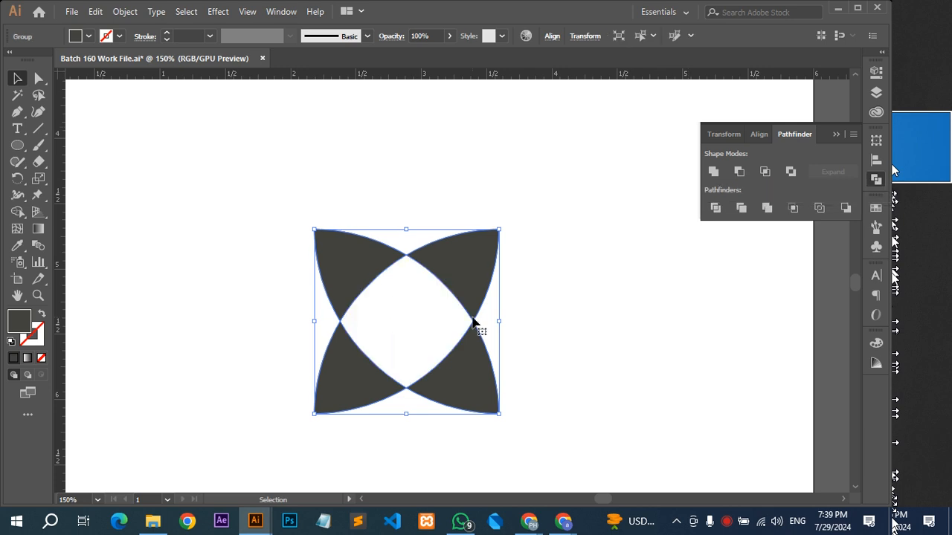
scroll(471, 319, "down", 1)
left_click(380, 305)
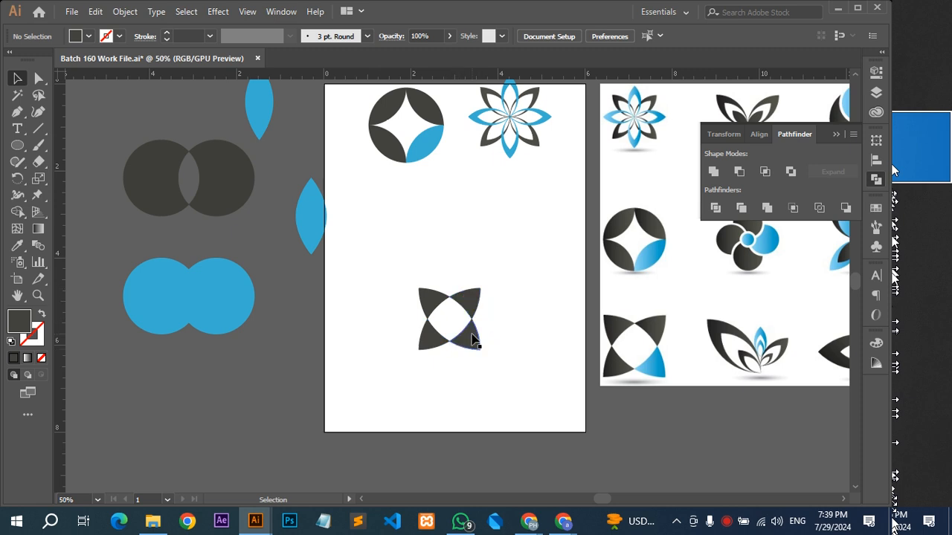
Select only the lower right segment of the four-pointed logo, apply the blue sampled from the matching reference logo, and deselect.
key("a")
left_click(473, 344)
scroll(471, 339, "up", 6)
key("v")
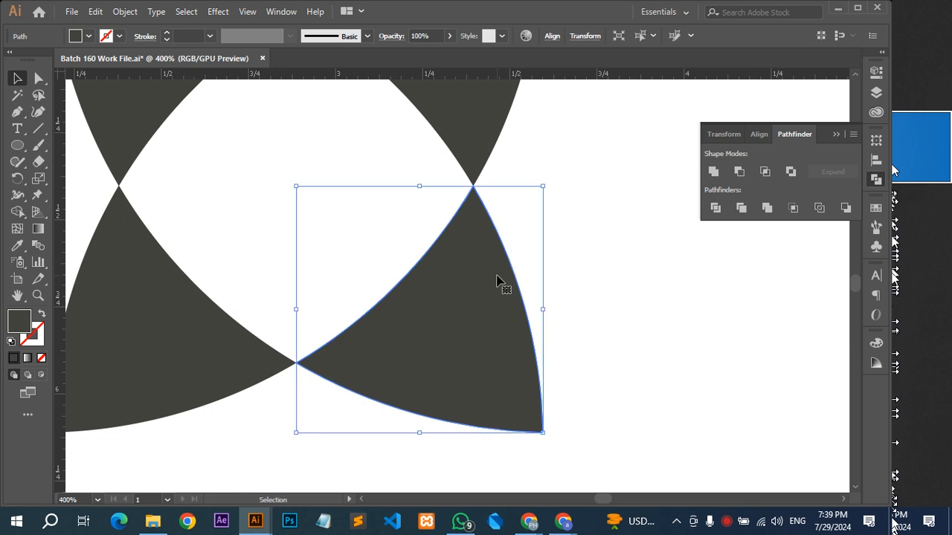
key("a")
key("v")
scroll(459, 320, "down", 3)
left_click_drag(556, 312, 395, 300)
scroll(395, 302, "down", 1)
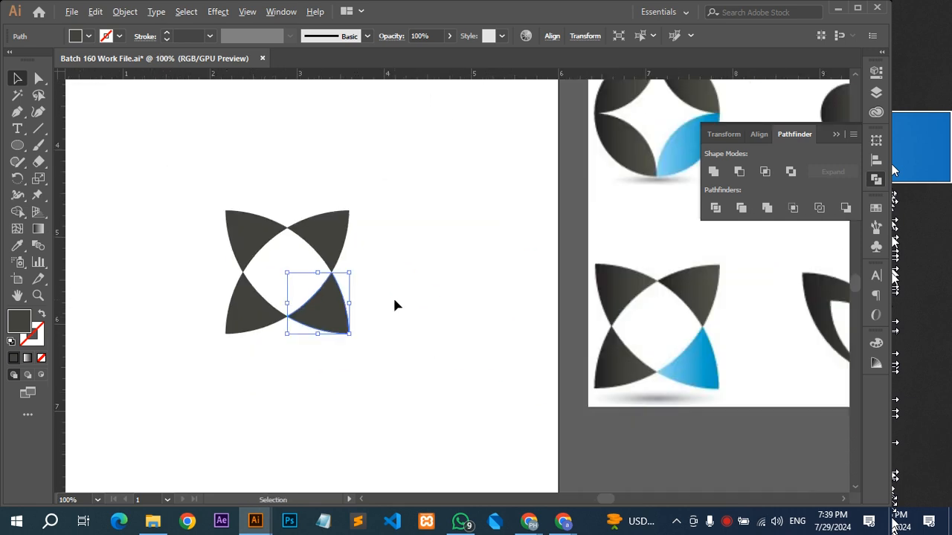
key("i")
left_click(705, 359)
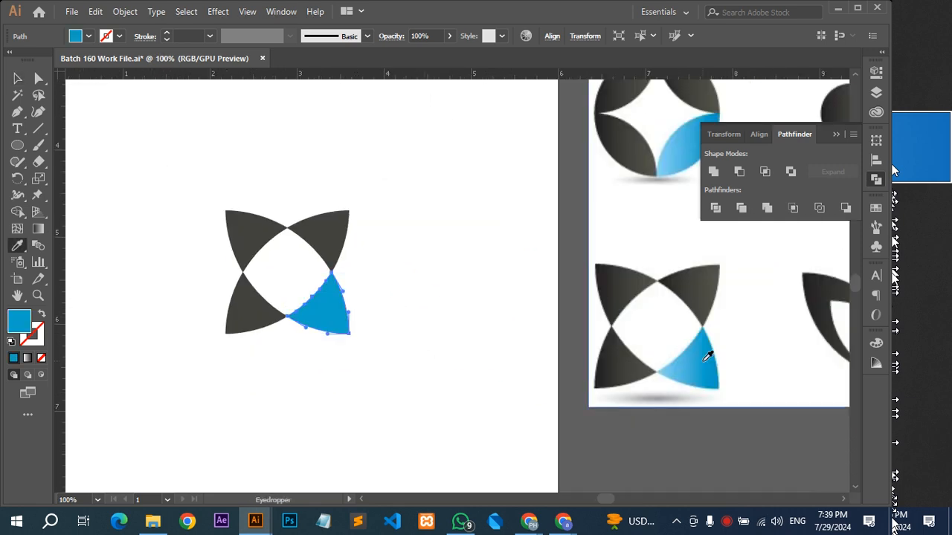
key("v")
left_click(511, 265)
scroll(512, 264, "down", 2)
left_click_drag(512, 263, 567, 334)
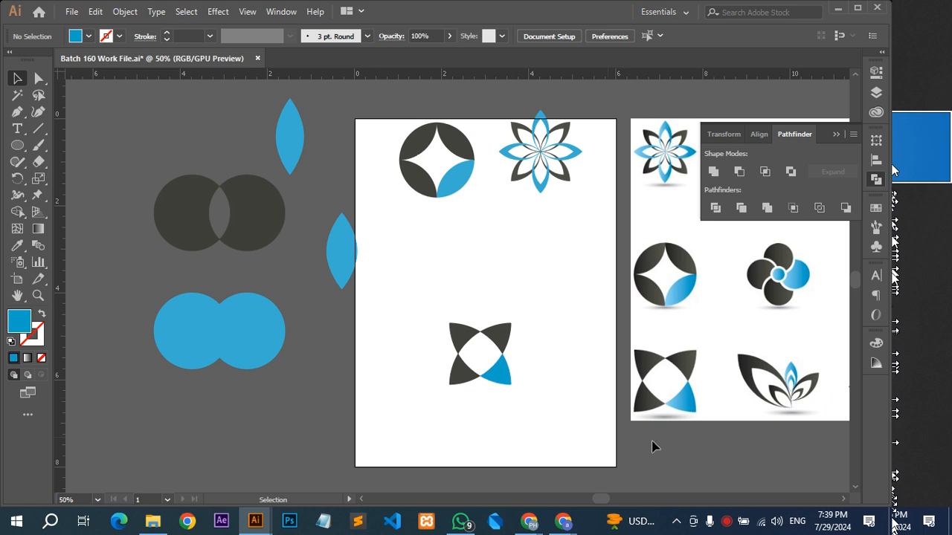
scroll(673, 415, "up", 3)
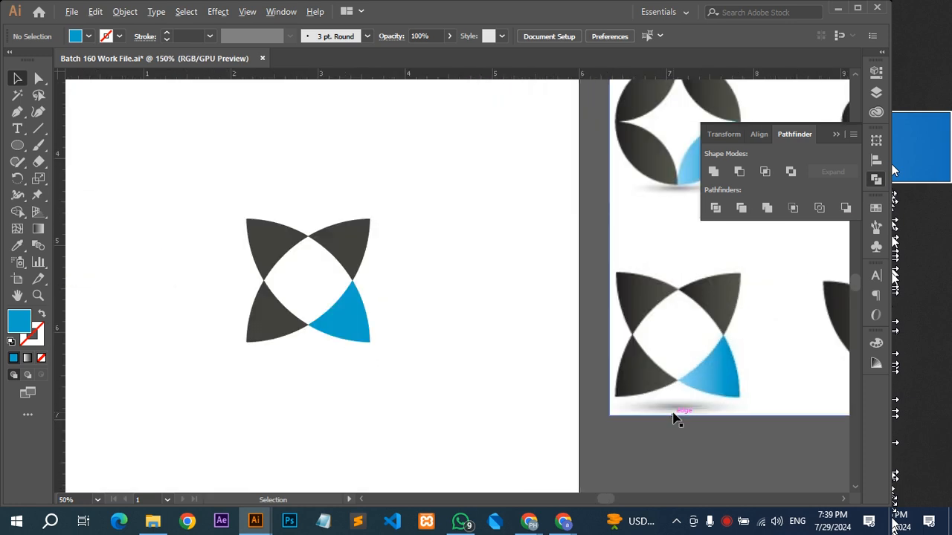
Draw a flat ellipse beneath the four-pointed logo and fill it with the grey sampled from the reference logo's shadow.
scroll(673, 417, "down", 1)
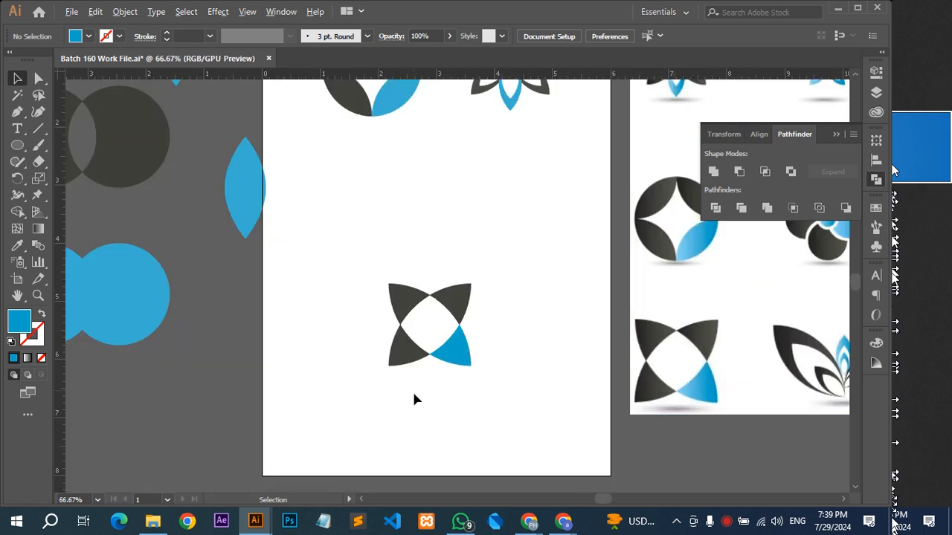
scroll(412, 390, "up", 1)
key("l")
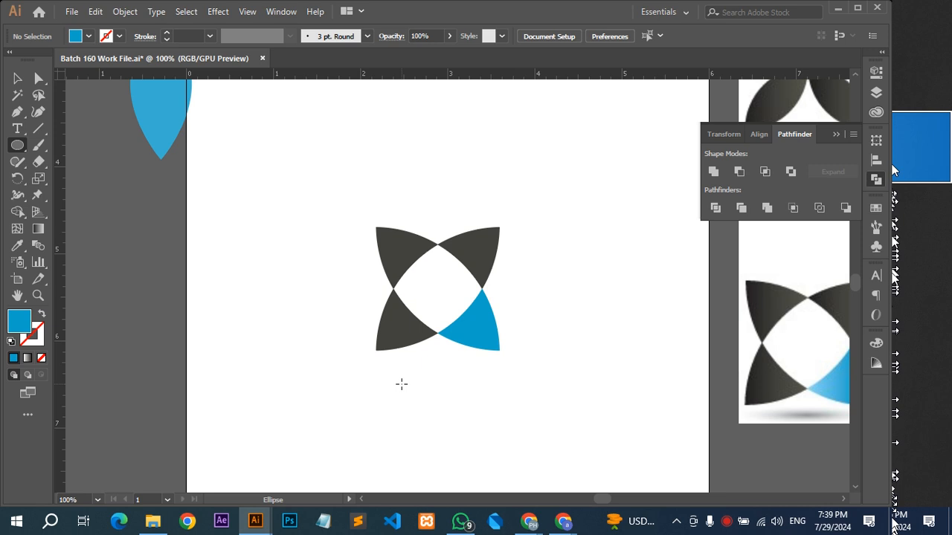
left_click_drag(382, 370, 531, 388)
key("i")
left_click(808, 416)
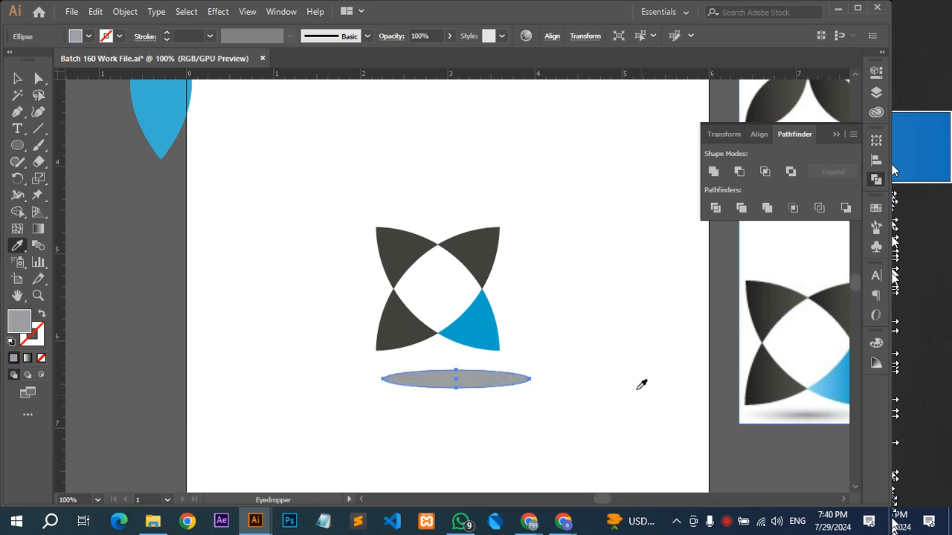
Centre the grey ellipse closer beneath the four-pointed logo and lower its opacity to 20%.
key("v")
left_click_drag(473, 385, 460, 375)
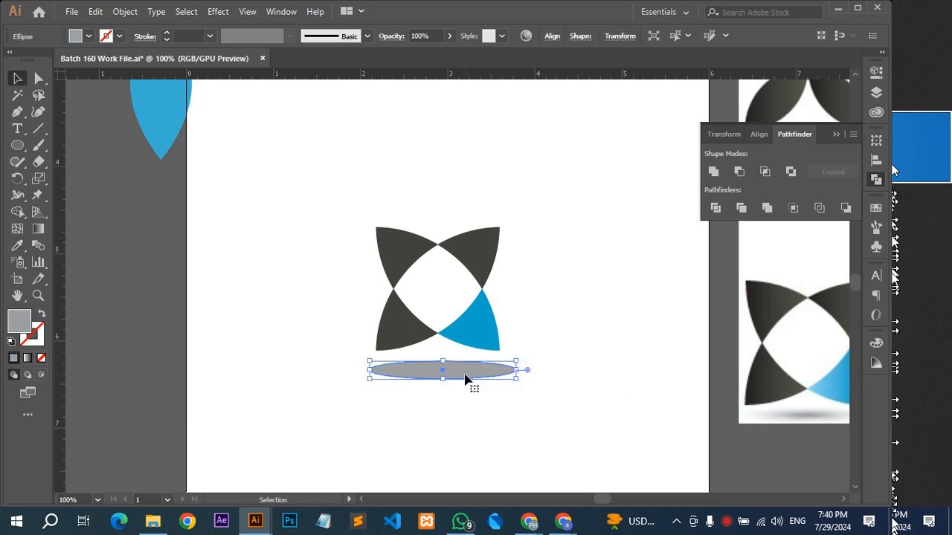
left_click(464, 386)
left_click(453, 374)
left_click(431, 35)
scroll(431, 35, "down", 8)
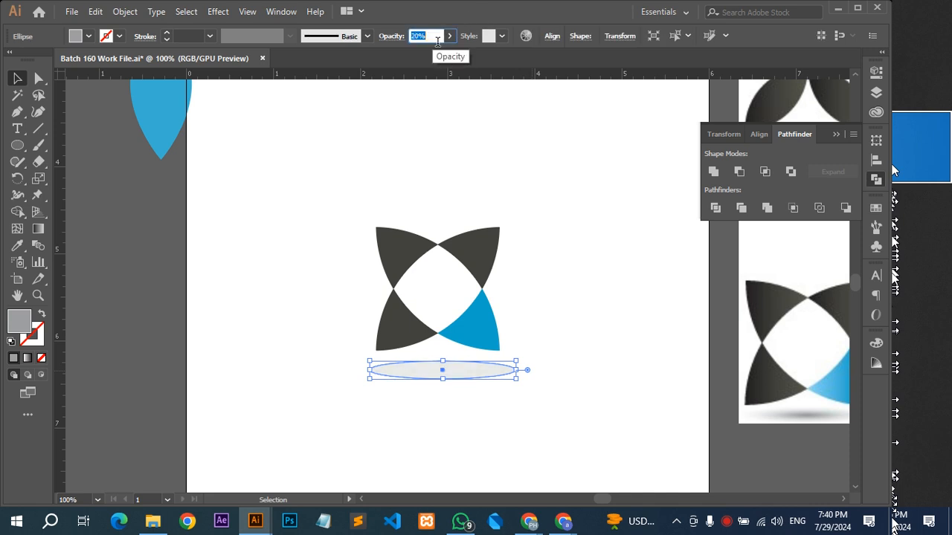
left_click(548, 226)
Undo the opacity changes on the shadow ellipse and delete the ellipse from beneath the four-pointed logo.
key("ctrl+z")
key("ctrl+z")
key("ctrl+z")
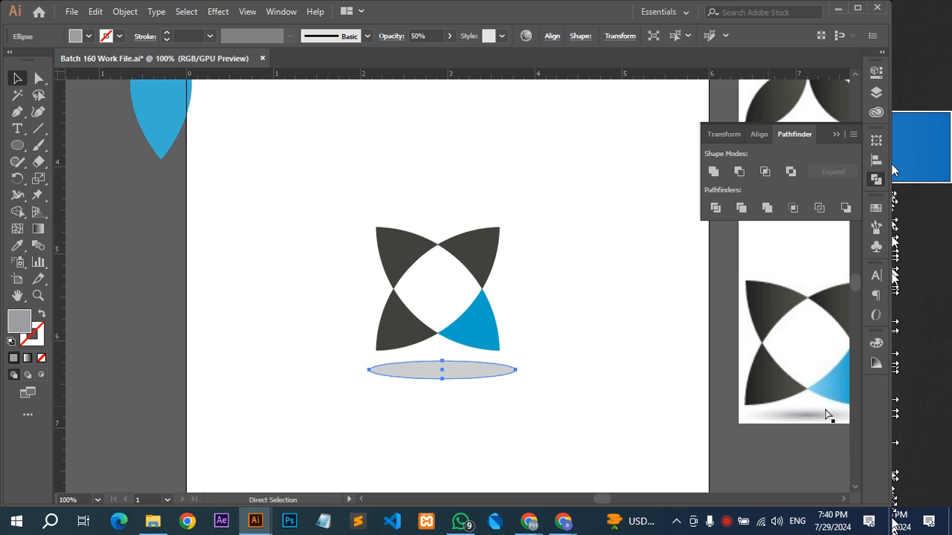
key("ctrl+z")
key("ctrl+z")
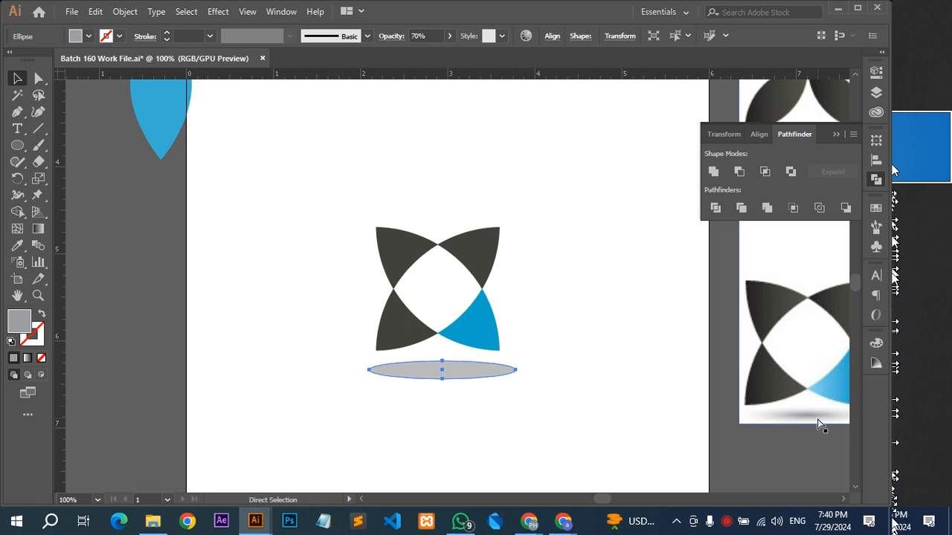
key("ctrl+z")
key("ctrl+z")
key("ctrl+z")
key("ctrl+z")
key("ctrl+shift+z")
left_click(497, 382)
left_click(483, 381)
key("Delete")
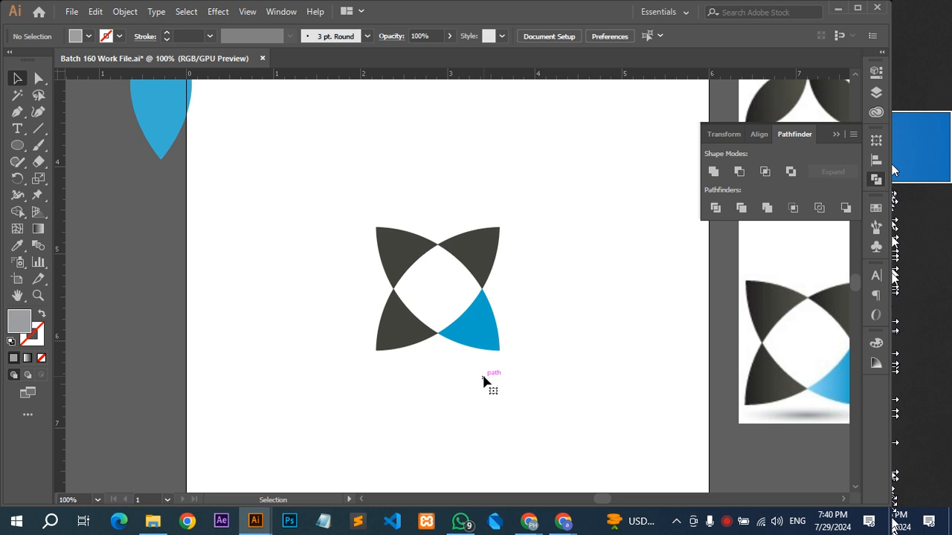
Move the four-pointed logo up beneath the round logo and shift the flower logo down so it sits fully inside the artboard.
scroll(492, 382, "down", 1)
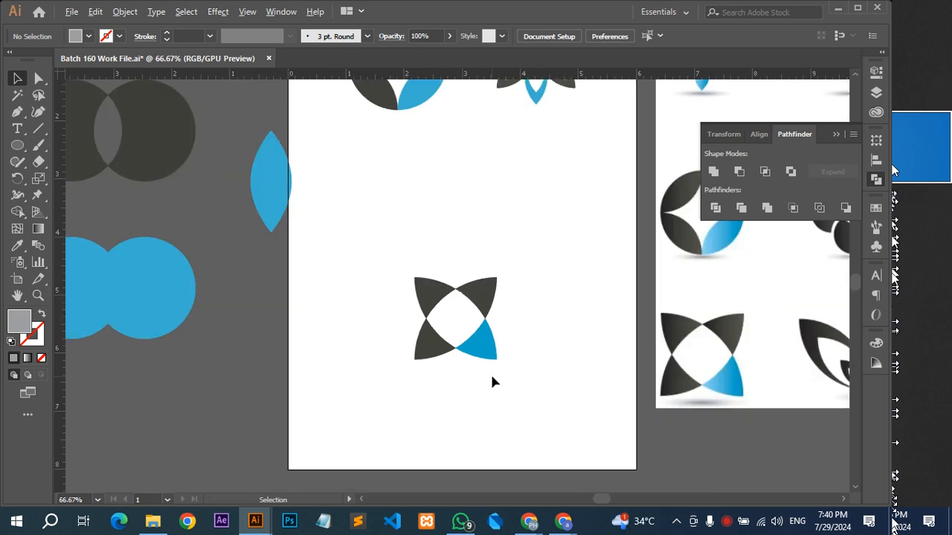
scroll(491, 382, "down", 1)
scroll(491, 382, "down", 1)
scroll(644, 338, "right", 1)
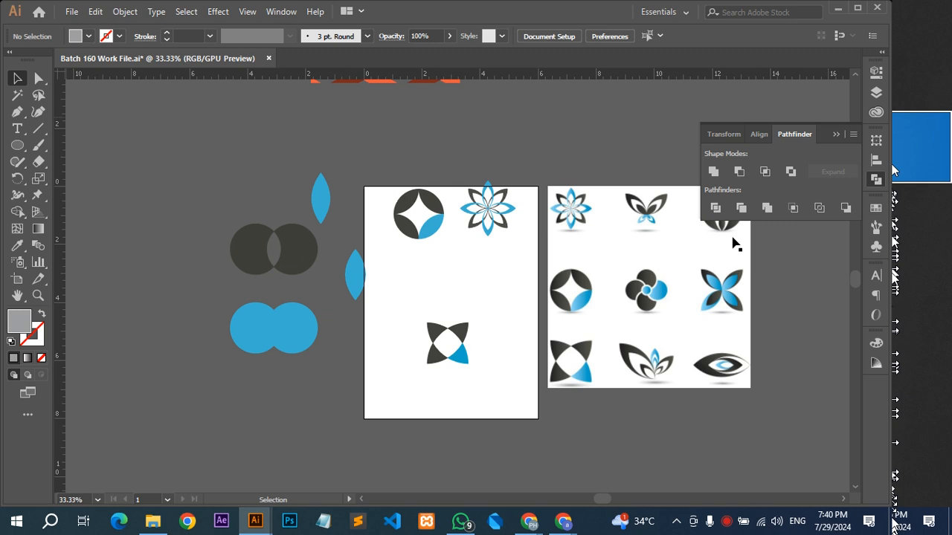
left_click_drag(436, 364, 401, 283)
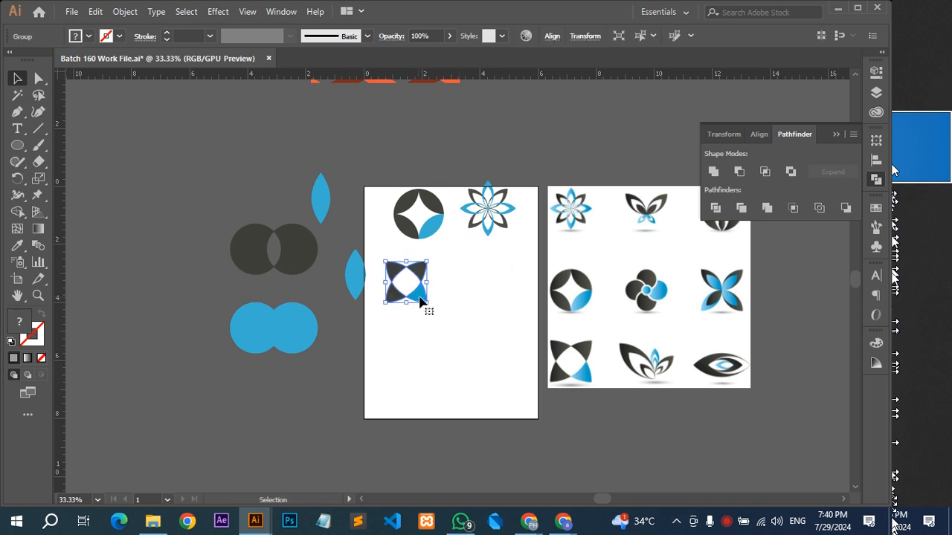
left_click(518, 216)
left_click(518, 215)
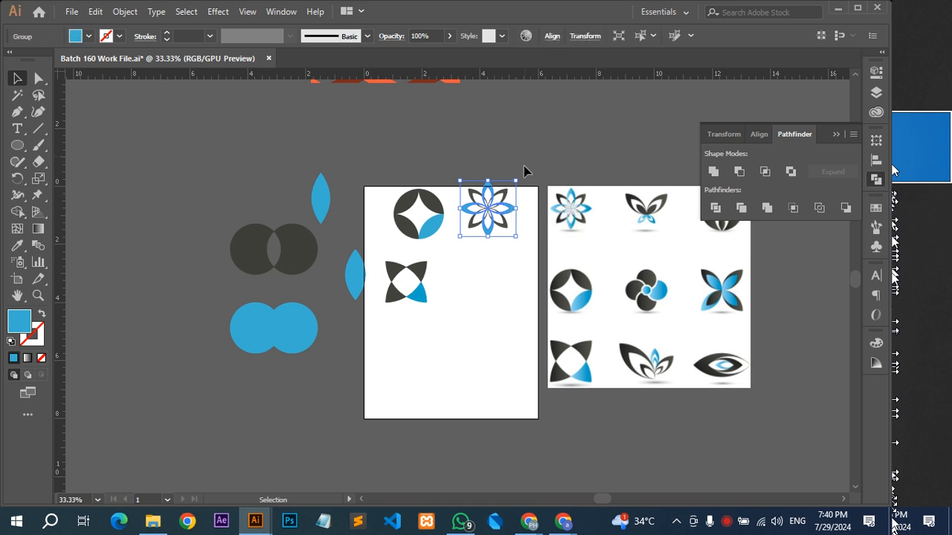
left_click_drag(488, 223, 493, 234)
key("ctrl+shift+a")
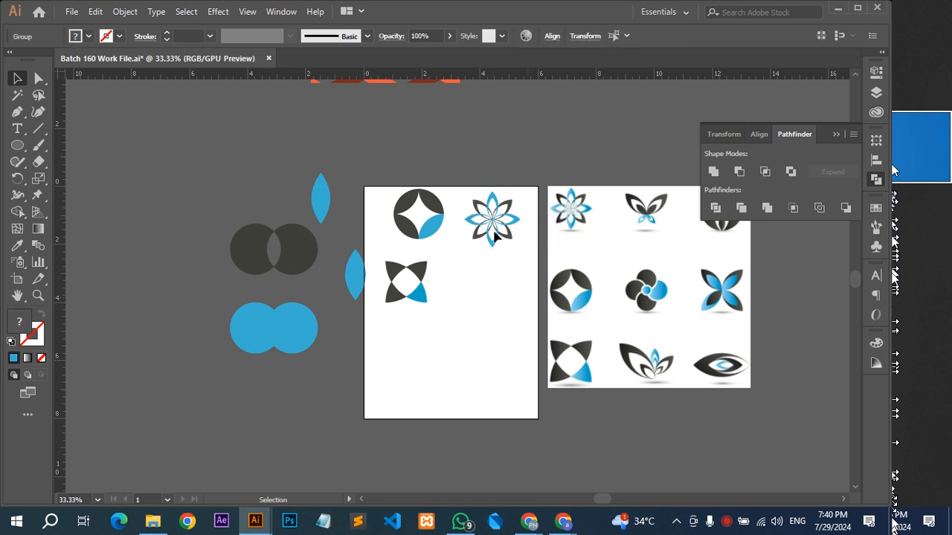
Duplicate the round logo's blue leaf into the empty area below the flower and rotate the copy upright.
scroll(495, 228, "up", 3)
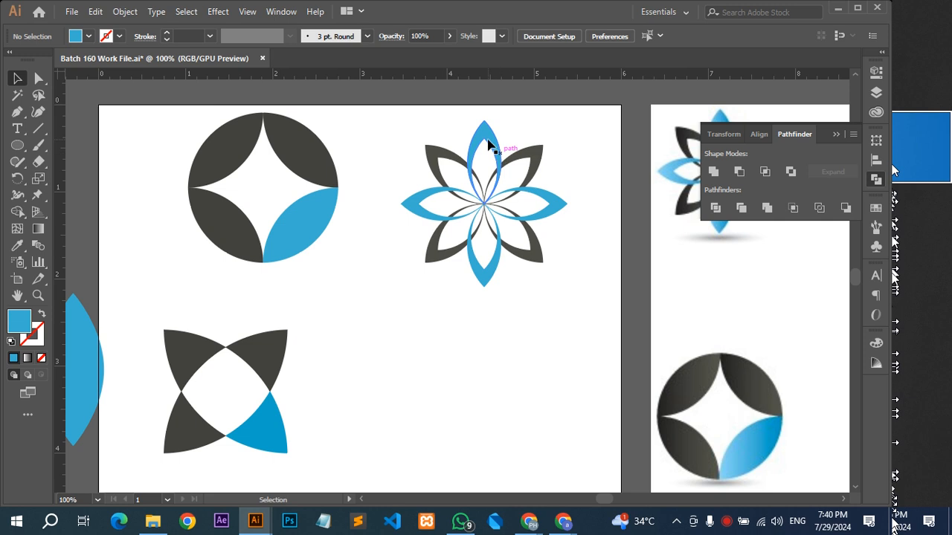
scroll(487, 143, "up", 1)
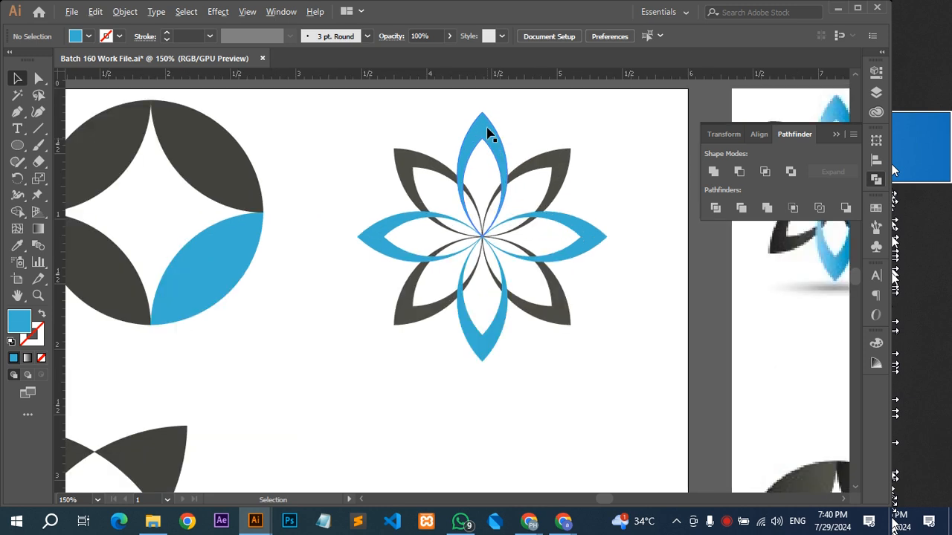
left_click_drag(240, 268, 402, 474)
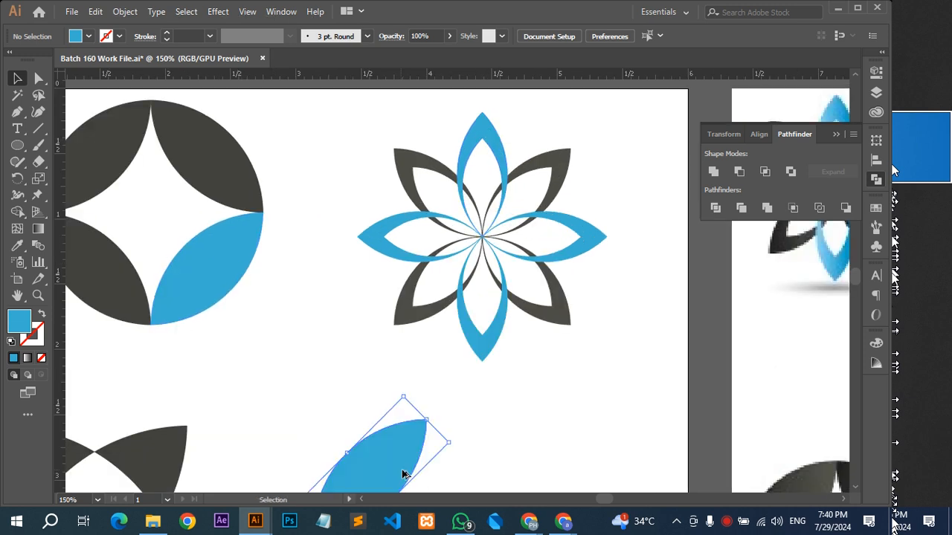
left_click_drag(410, 431, 493, 217)
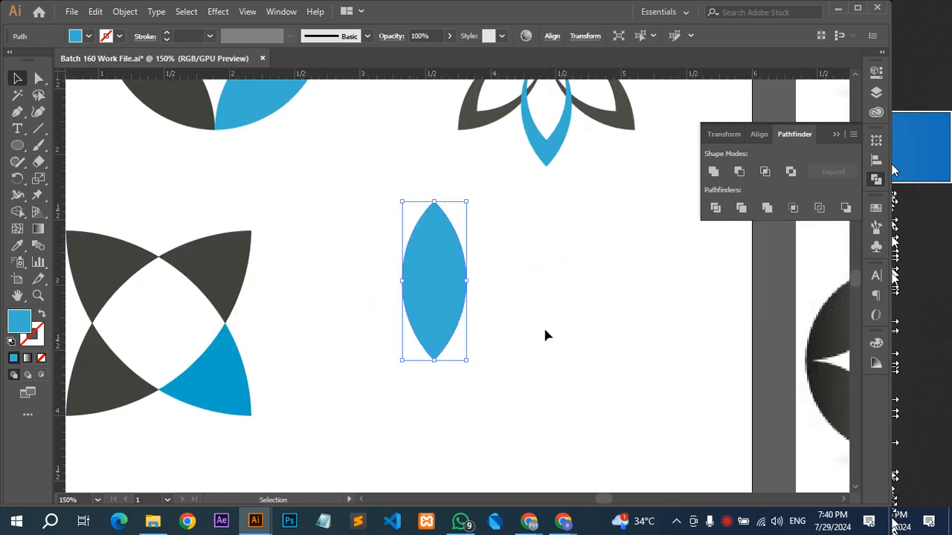
left_click(634, 322)
Paste a copy of the upright leaf in front of itself and fill it with the dark grey sampled from a flower petal.
key("ctrl+f")
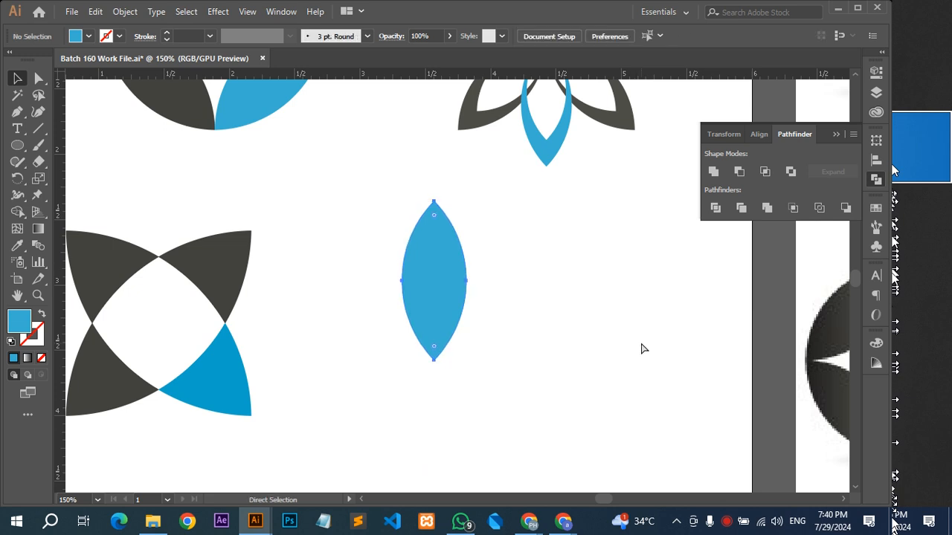
key("i")
left_click(473, 115)
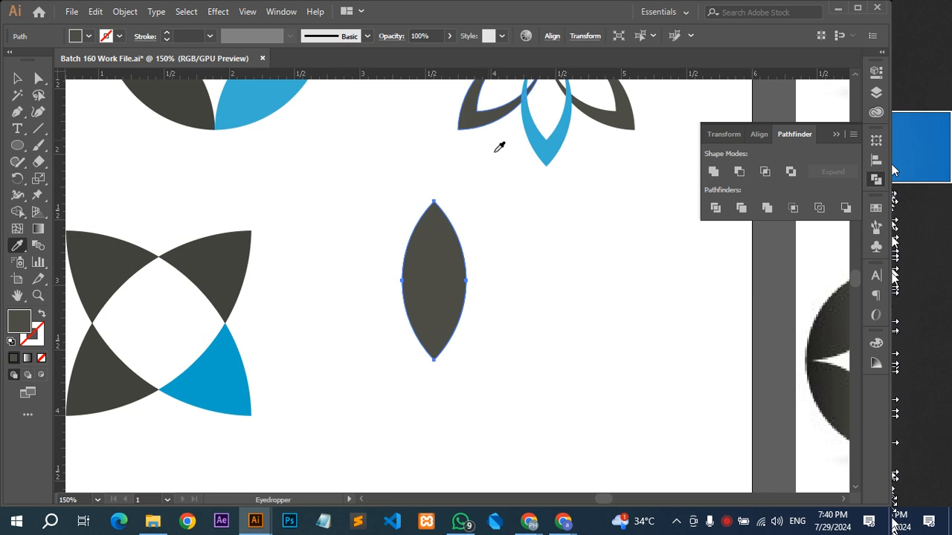
key("v")
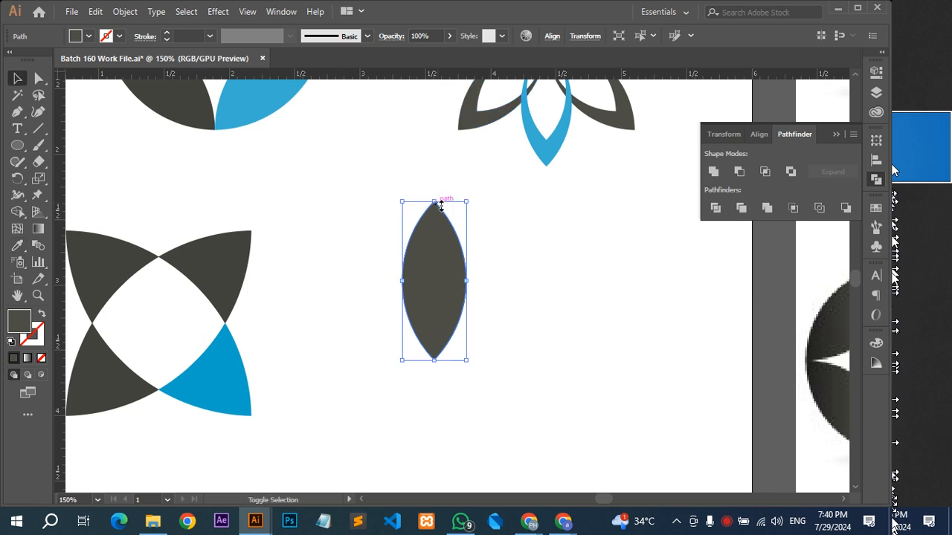
Scale the dark leaf down inside the blue one and align its lower tip just within the blue leaf's tip.
left_click_drag(435, 202, 436, 232)
scroll(418, 403, "up", 4)
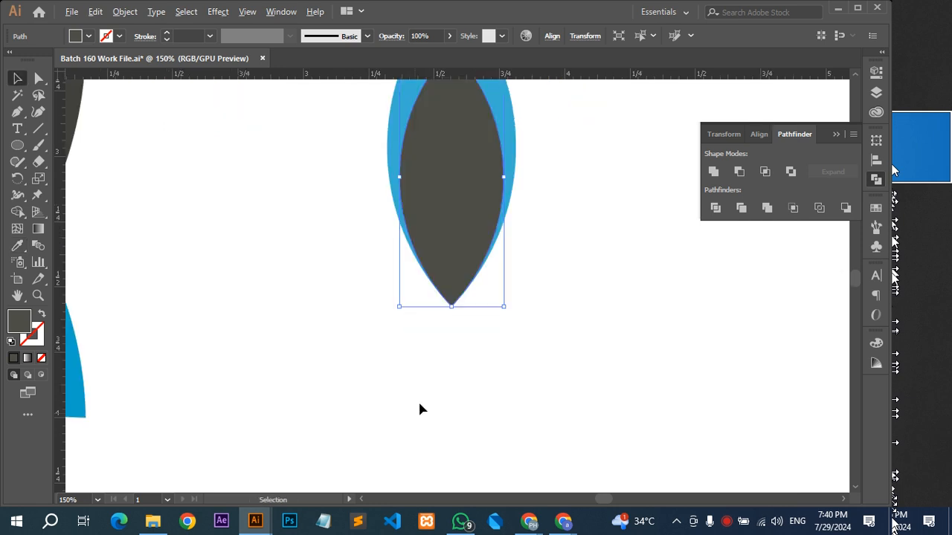
scroll(508, 141, "up", 3)
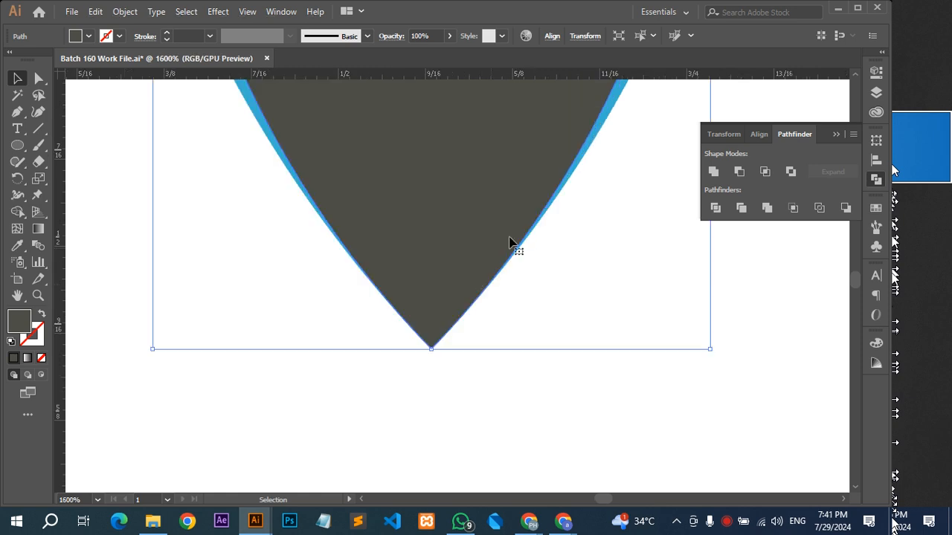
left_click_drag(453, 296, 453, 292)
scroll(451, 320, "up", 3)
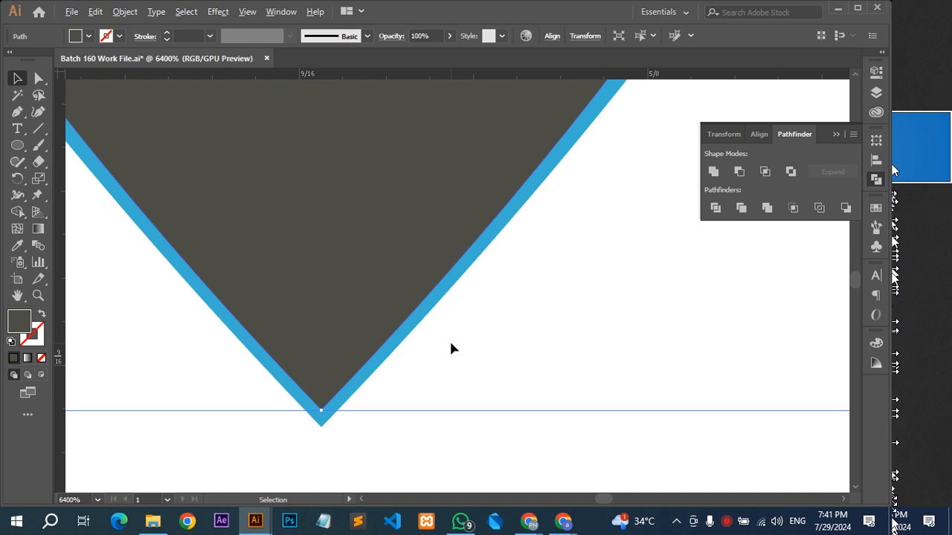
scroll(508, 315, "down", 3)
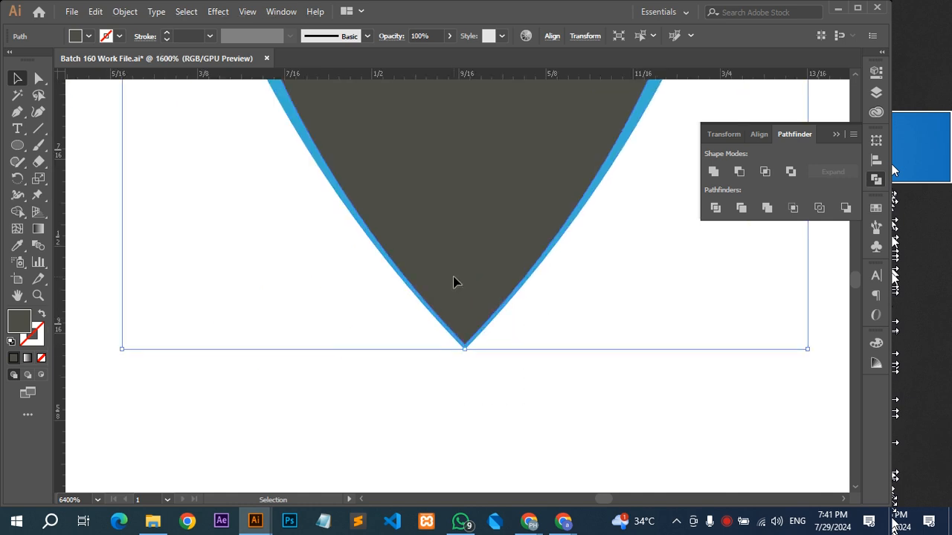
Cut the dark leaf out of the blue leaf with Pathfinder Minus Front, and delete the hollow petal.
left_click(740, 170)
scroll(513, 279, "down", 3)
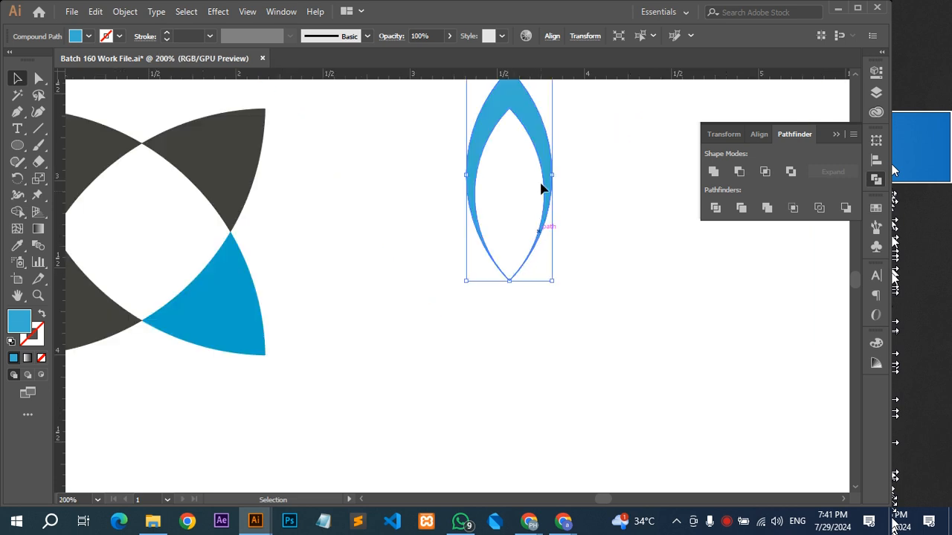
scroll(542, 189, "down", 2)
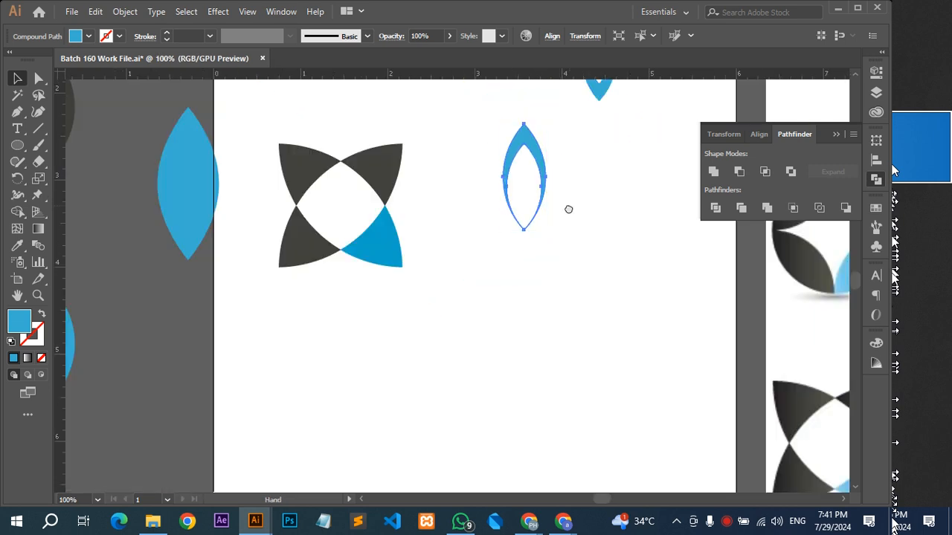
left_click_drag(568, 209, 499, 338)
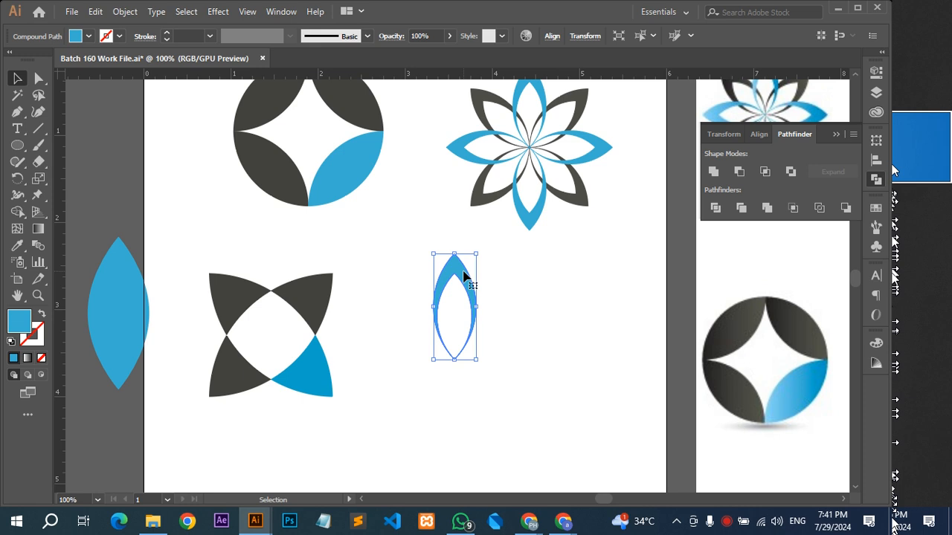
key("Delete")
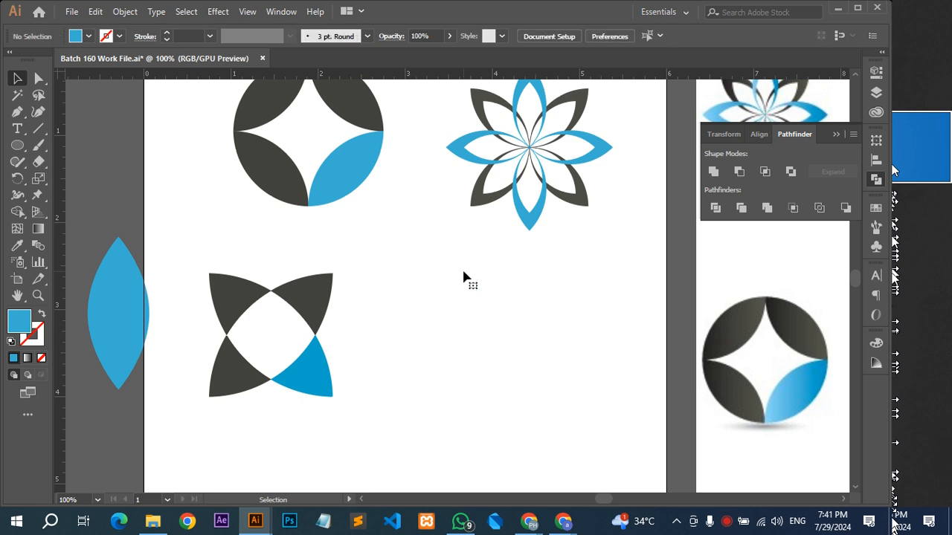
Compare the recreated logos with the reference sheet and examine the reference logos still left to build.
scroll(463, 272, "down", 2)
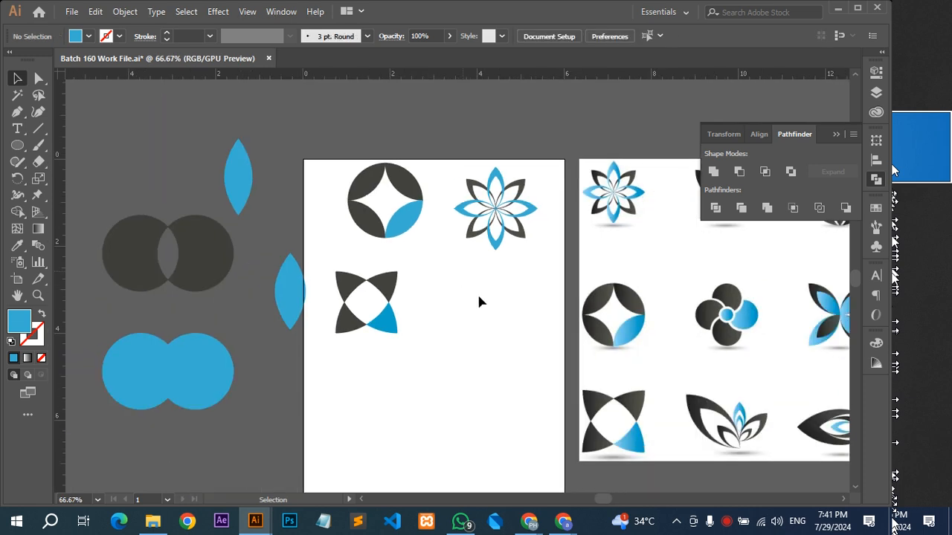
left_click_drag(488, 323, 476, 300)
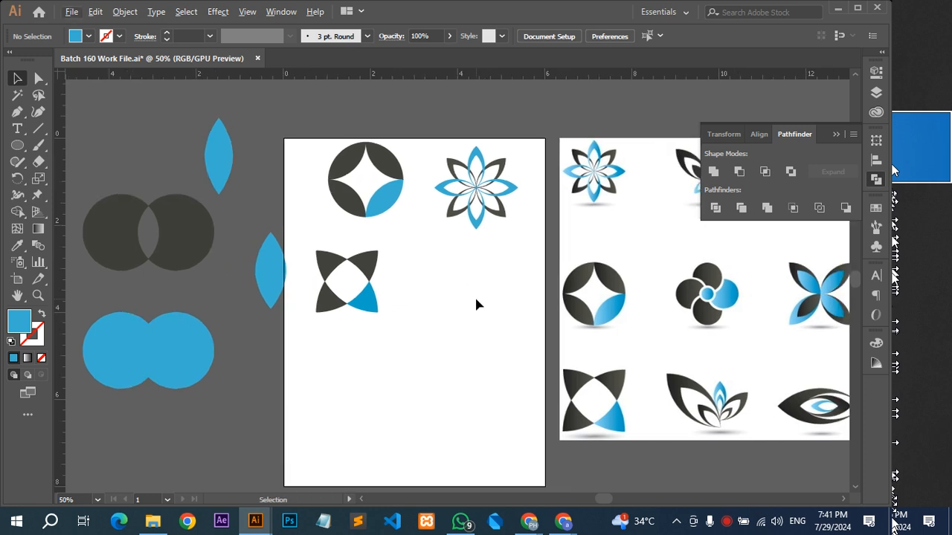
scroll(475, 299, "down", 1)
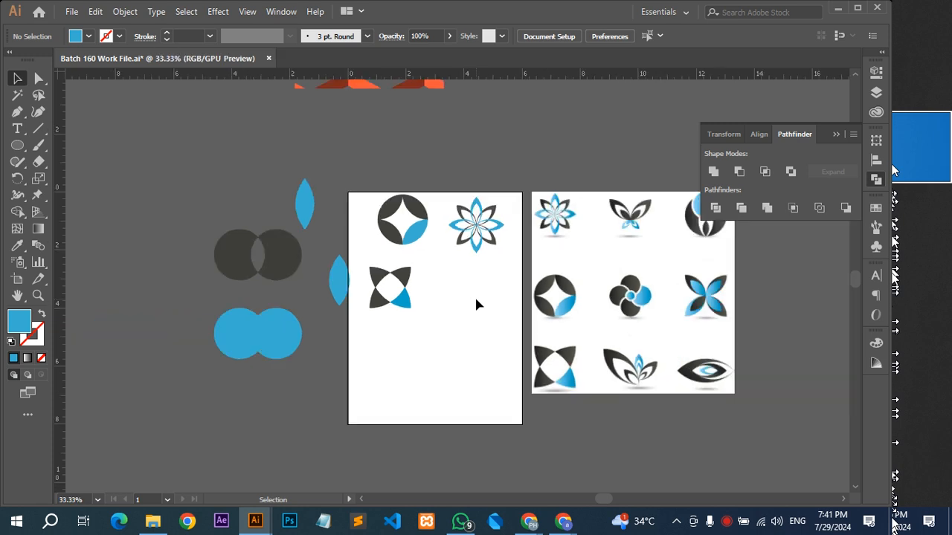
left_click_drag(464, 306, 447, 305)
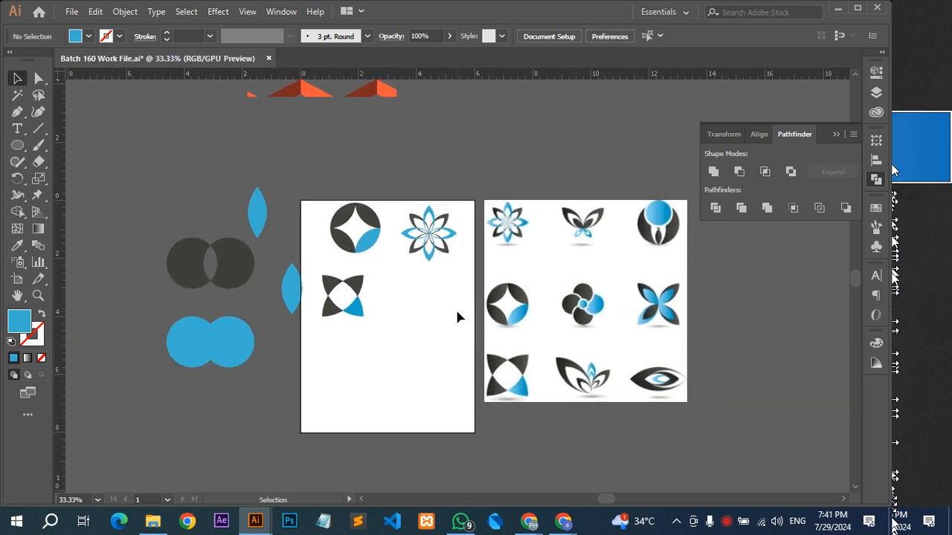
scroll(670, 272, "up", 2)
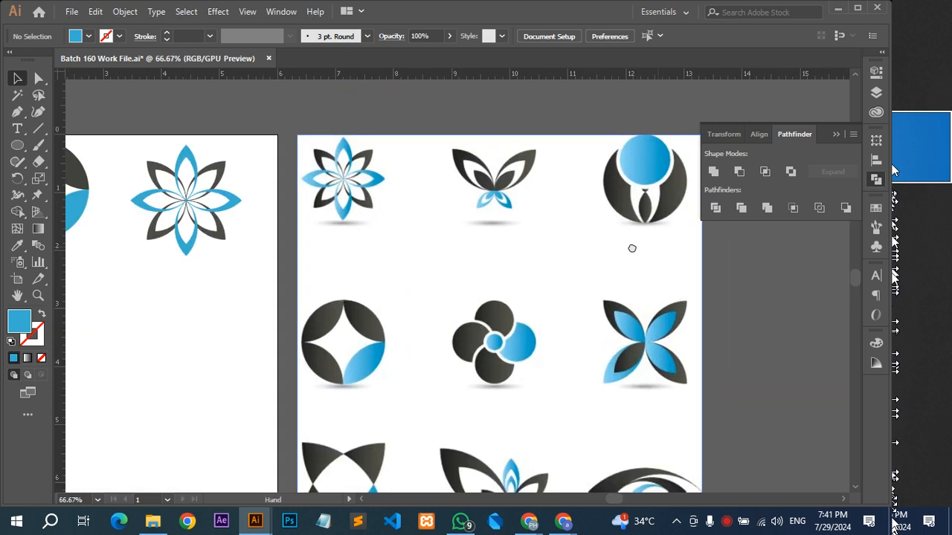
left_click_drag(637, 303, 675, 266)
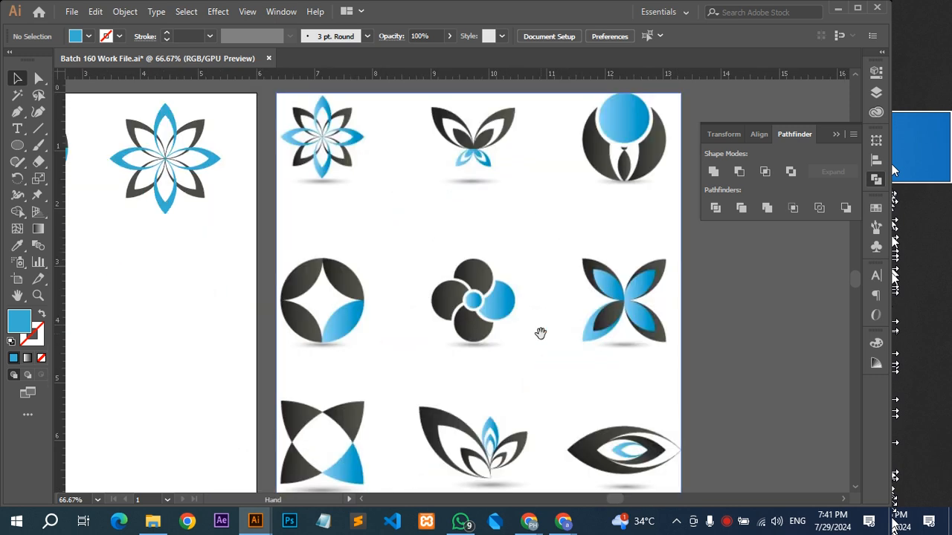
left_click_drag(540, 332, 572, 329)
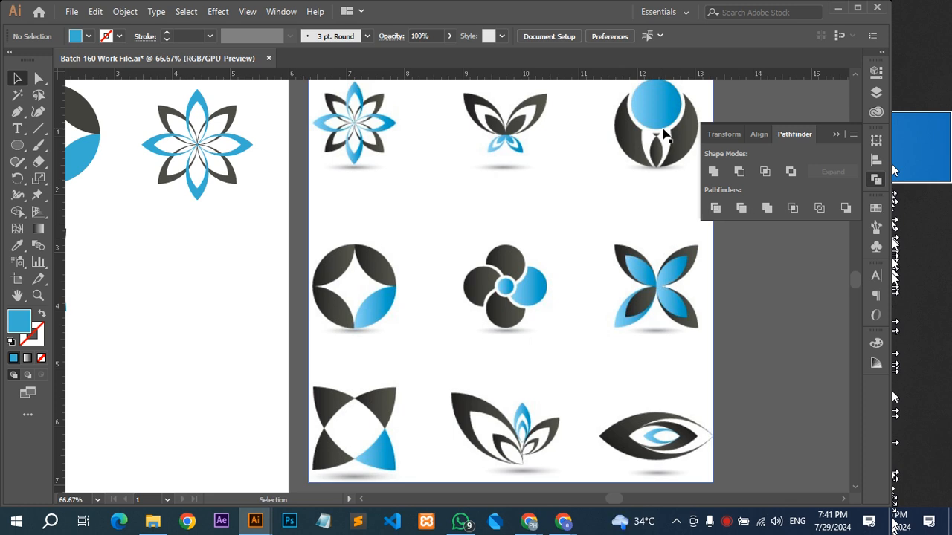
Ready the Ellipse tool for a new logo in the artboard's empty area.
key("space")
left_click_drag(199, 281, 262, 283)
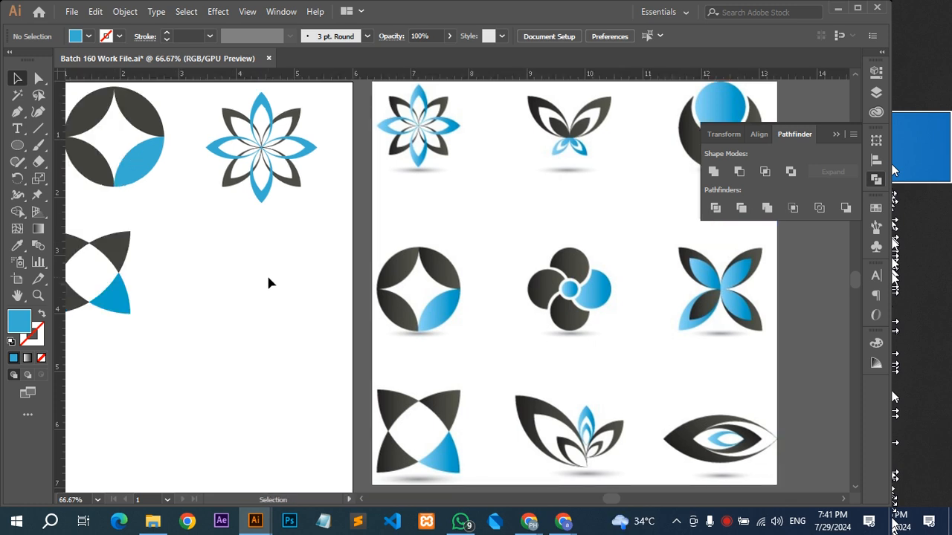
key("ctrl+minus")
key("l")
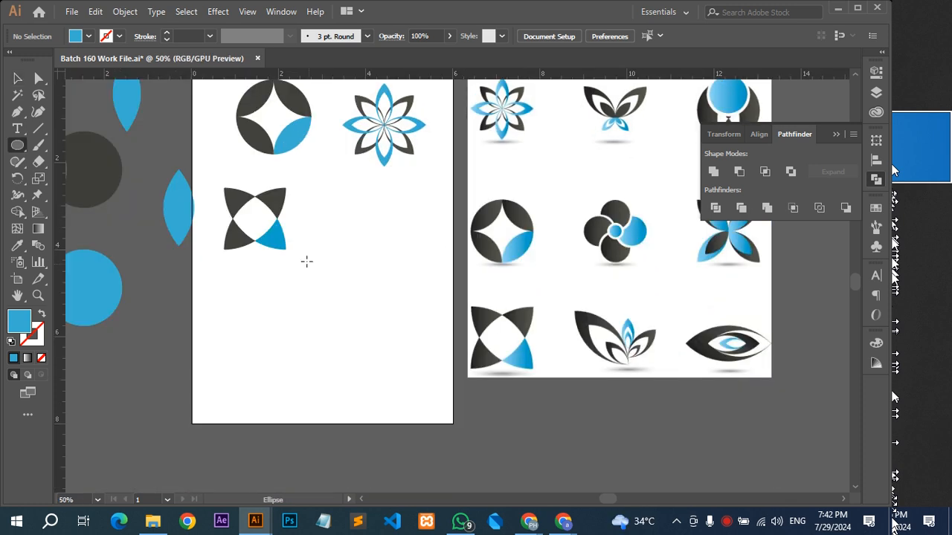
Switch to the Google Meet call, admit the waiting participant and return to Illustrator.
key("alt+Tab")
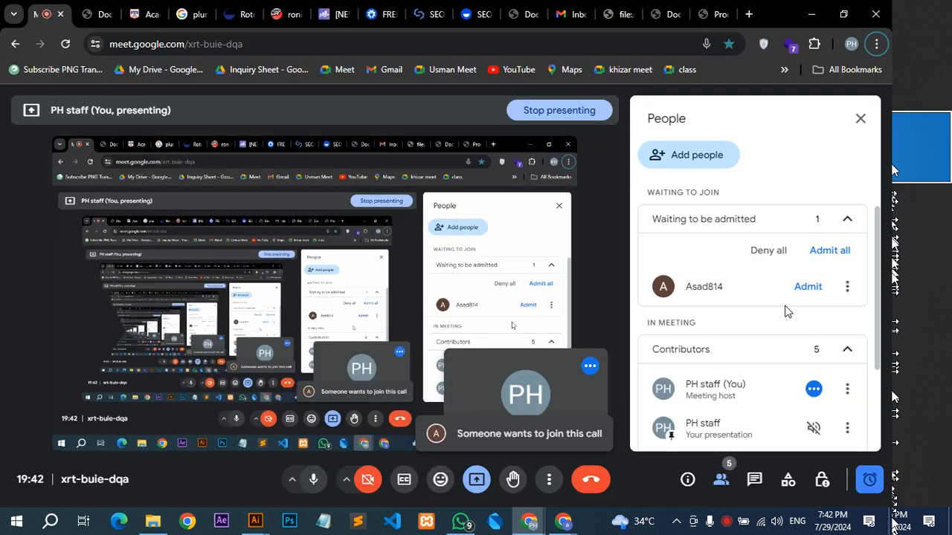
left_click(806, 287)
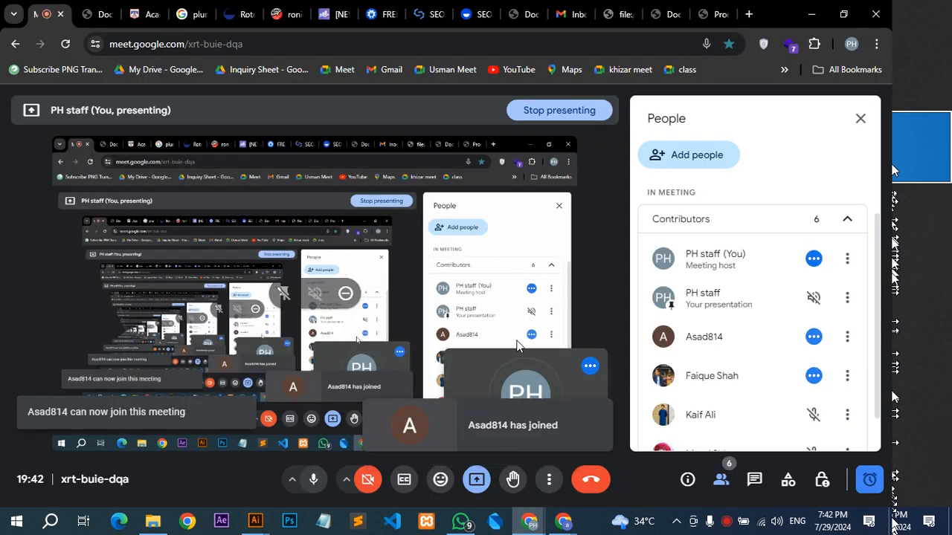
key("alt+Tab")
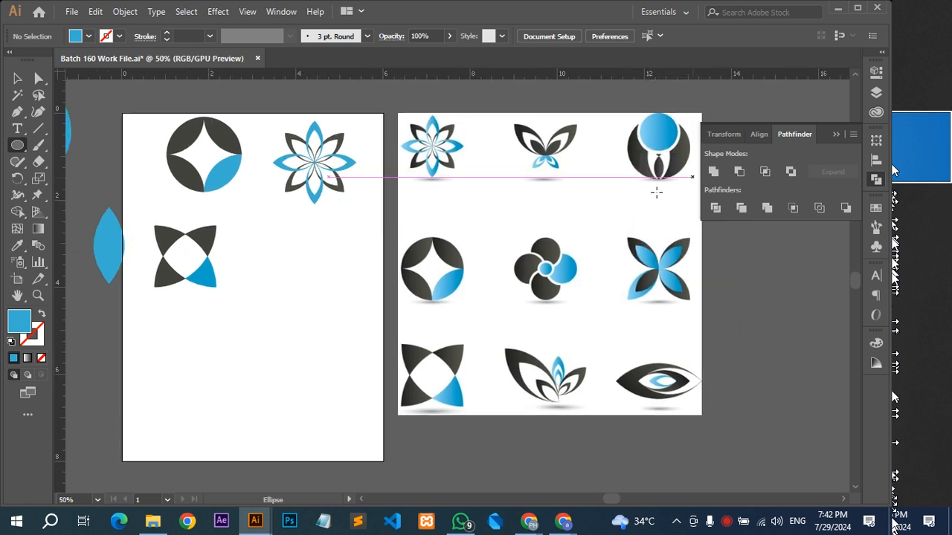
Draw a circle below the flower logo and fill it with the dark grey sampled from the four-pointed logo.
left_click_drag(250, 255, 367, 305)
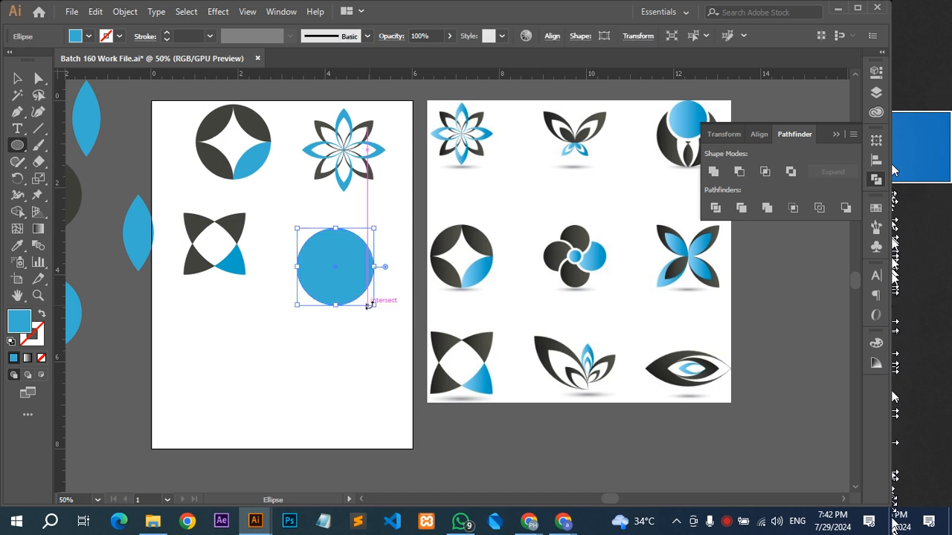
key("i")
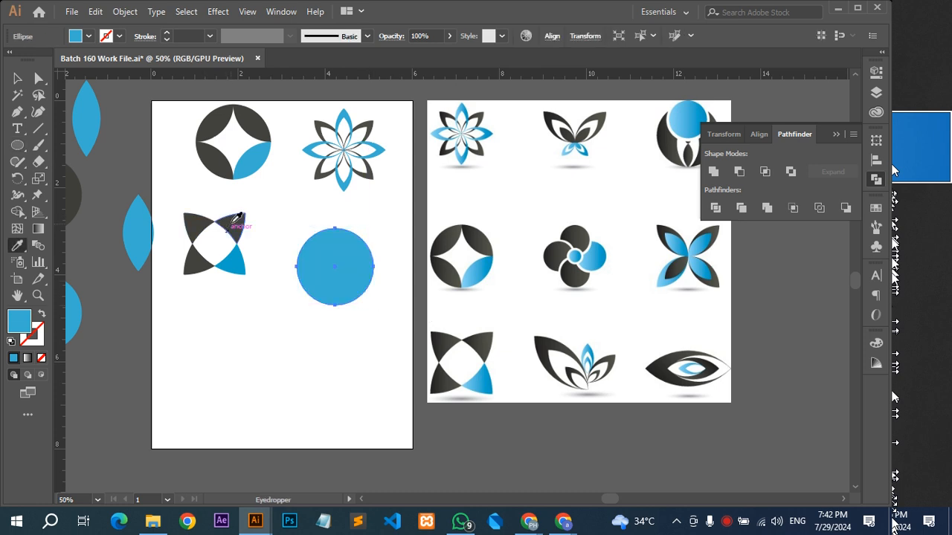
left_click(235, 218)
key("v")
left_click(370, 206)
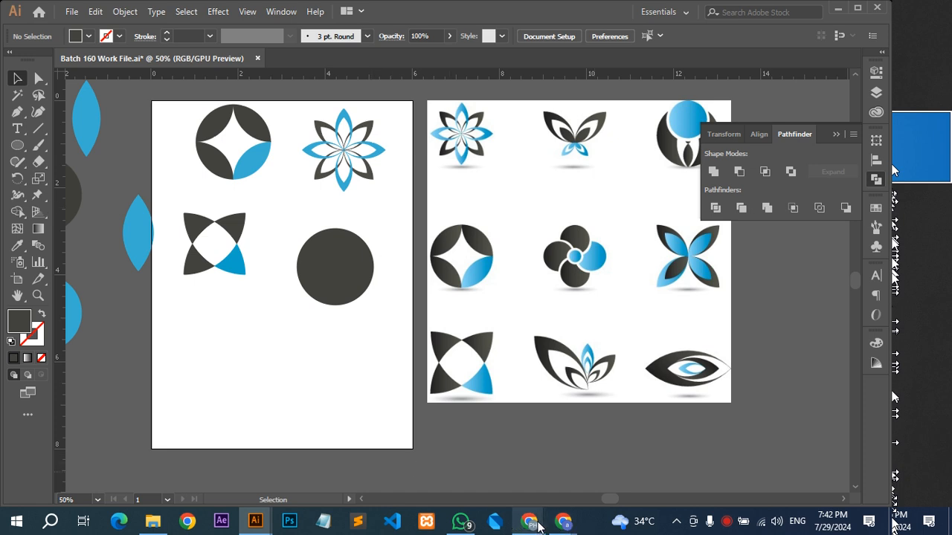
Switch to Google Meet to check the list of participants in the call, and return to Illustrator.
mouse_move(536, 524)
left_click(454, 457)
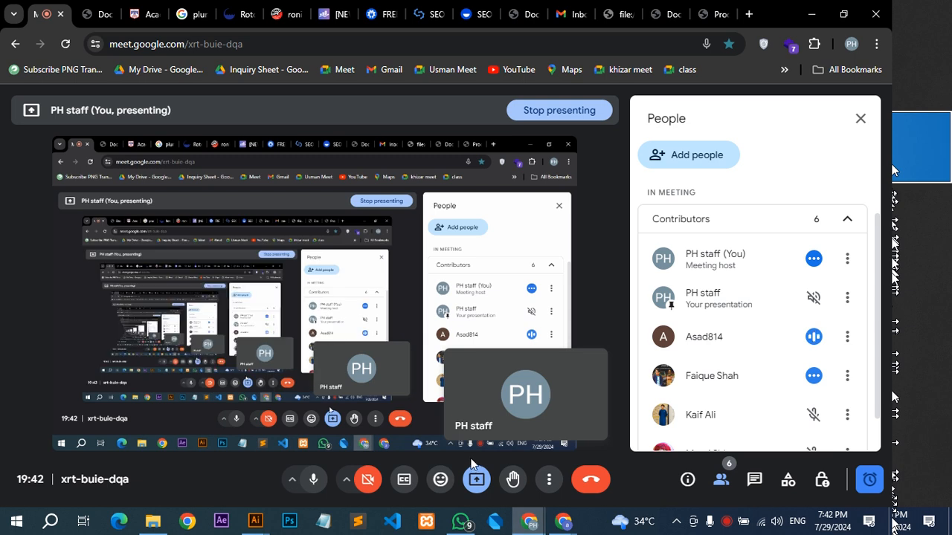
scroll(739, 323, "down", 1)
scroll(739, 323, "up", 3)
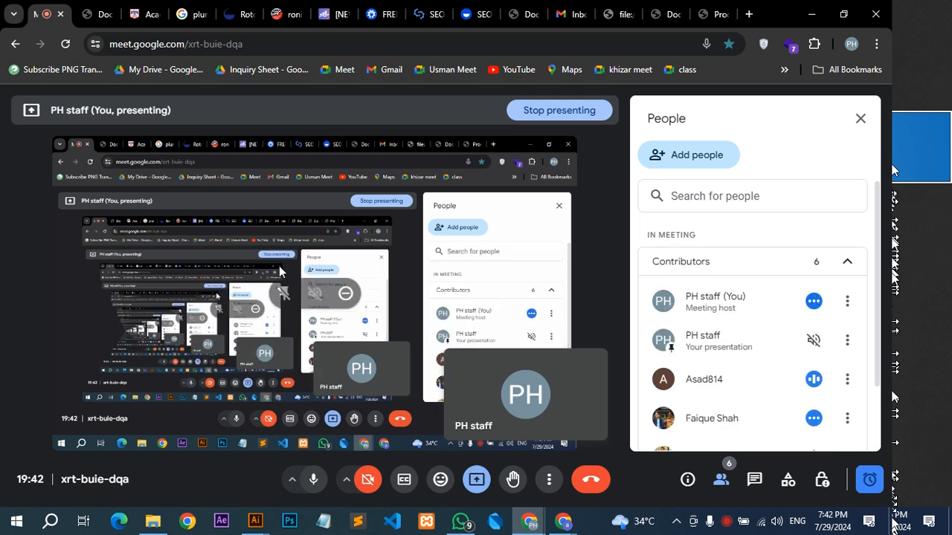
key("alt+Tab")
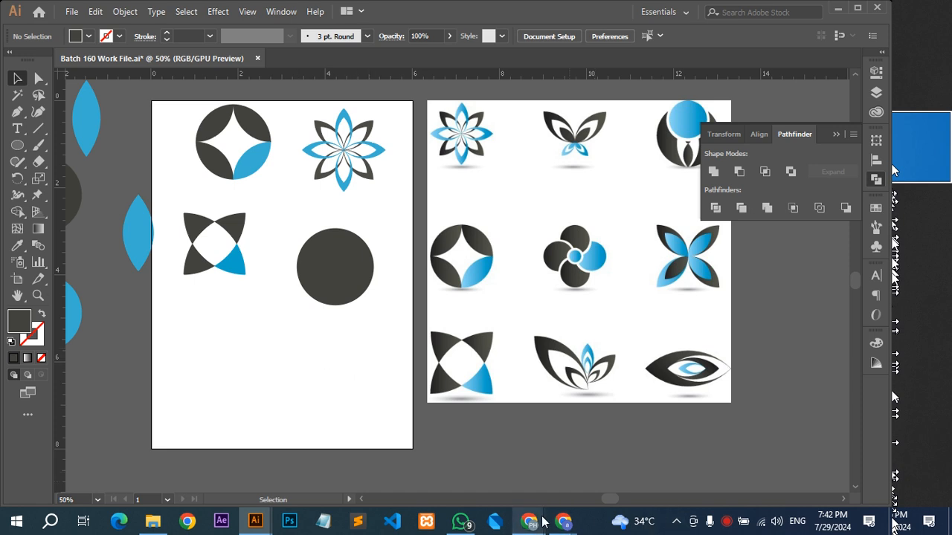
left_click_drag(357, 333, 331, 350)
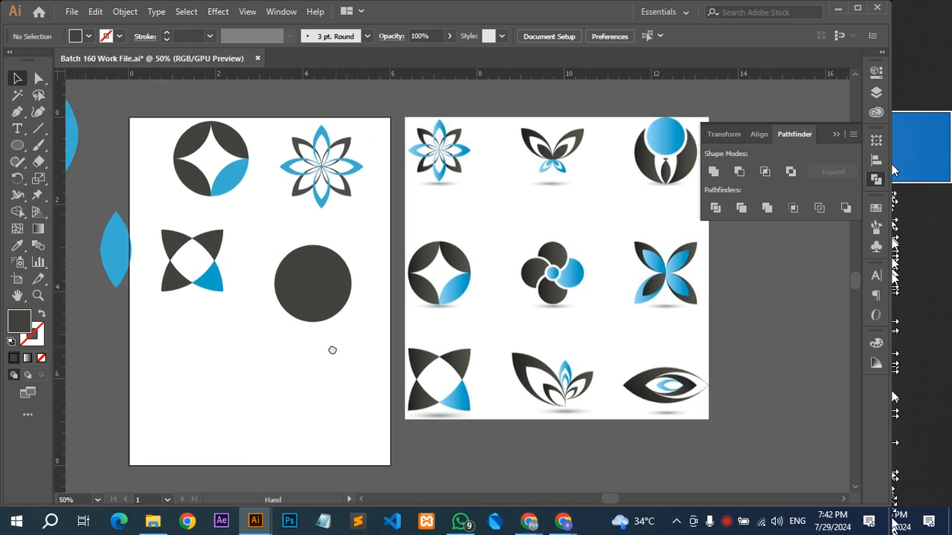
Send the in-call message "meri awaz ari ha" followed by the participant's name in Google Meet, and return to Illustrator.
left_click(526, 528)
left_click(472, 461)
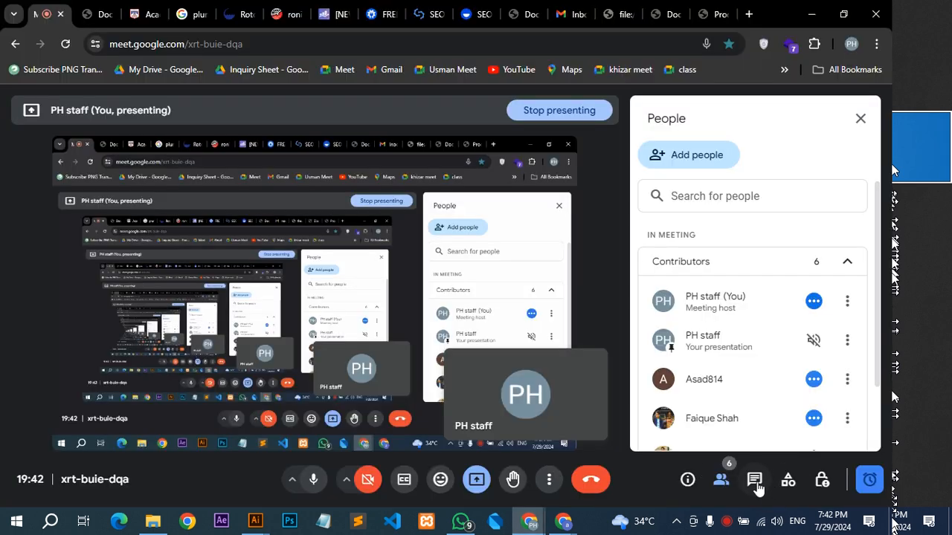
left_click(754, 479)
type("m")
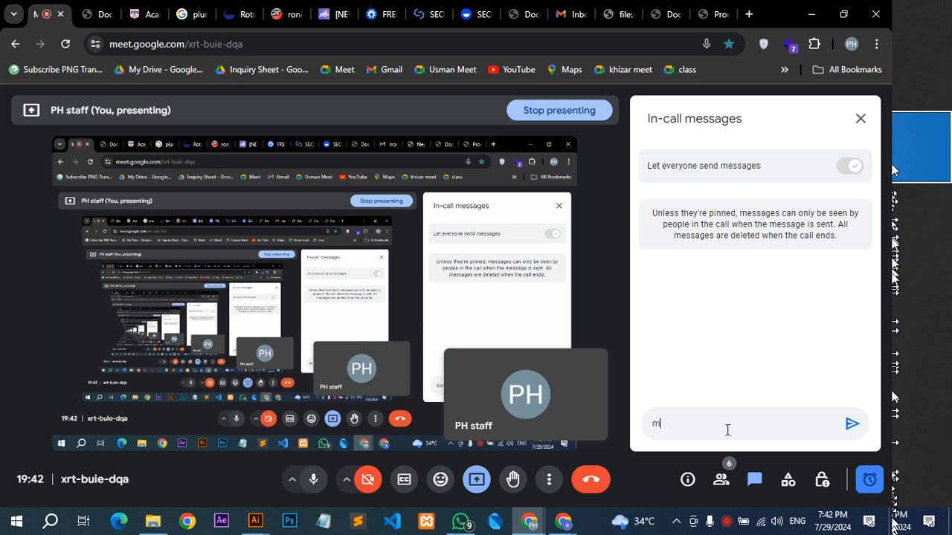
type("eri awaz  ari ha asad")
key("Return")
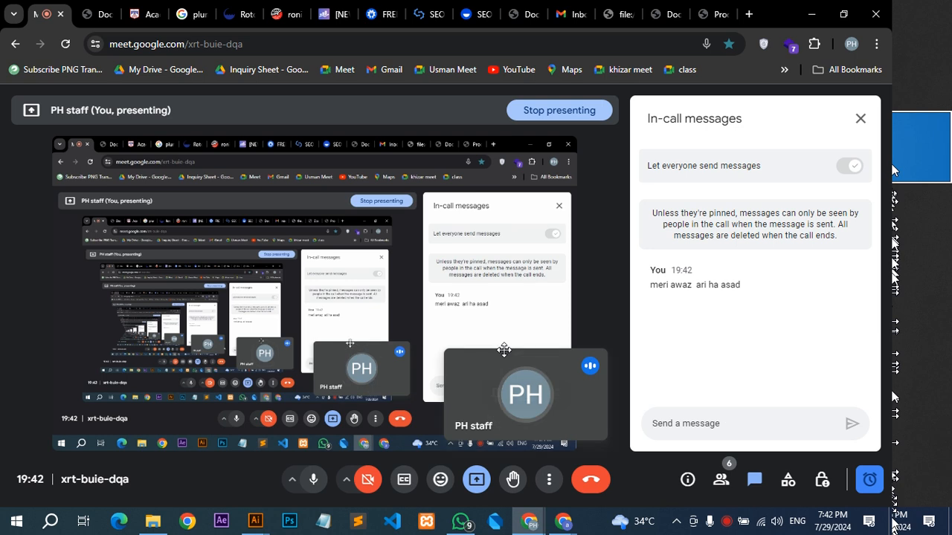
key("alt+Tab")
left_click_drag(276, 340, 349, 351)
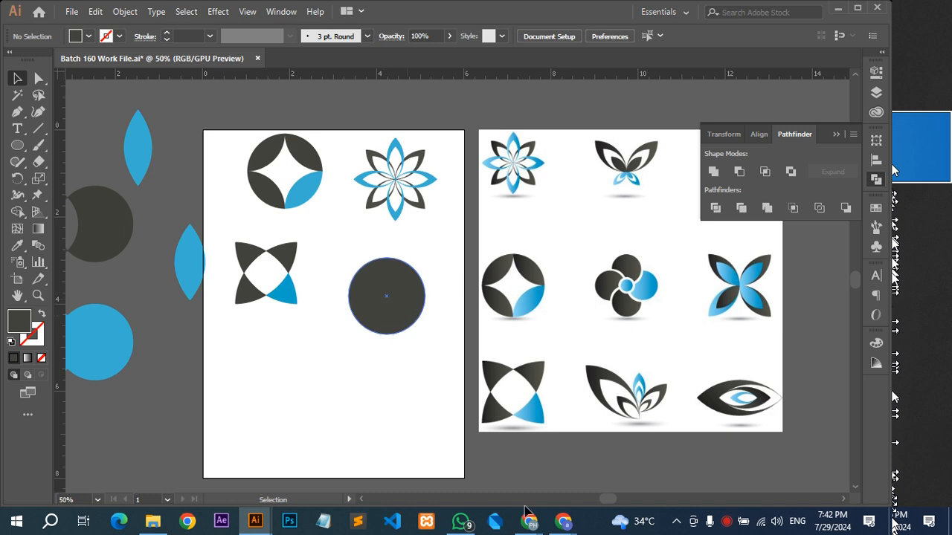
Go back to the Google Meet call and examine its full contributor list down to the last entry.
mouse_move(525, 524)
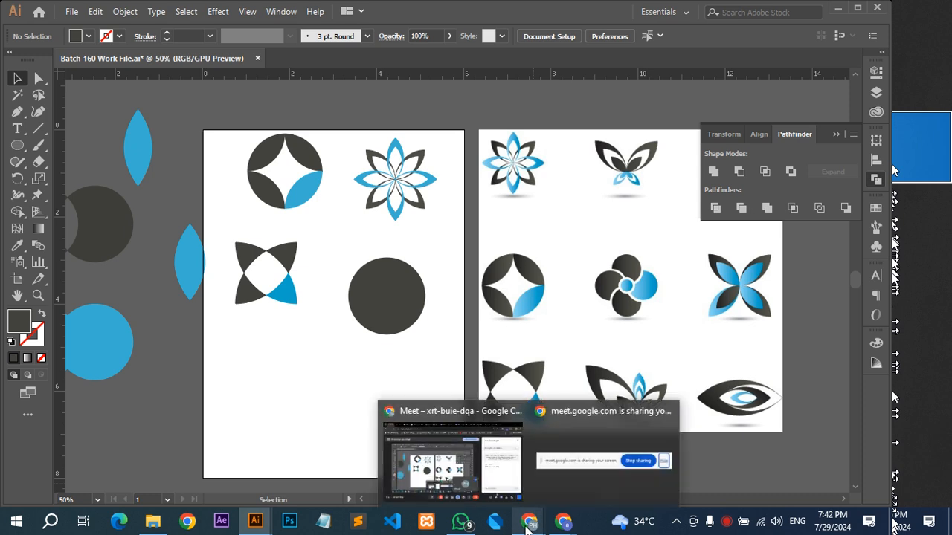
left_click(445, 444)
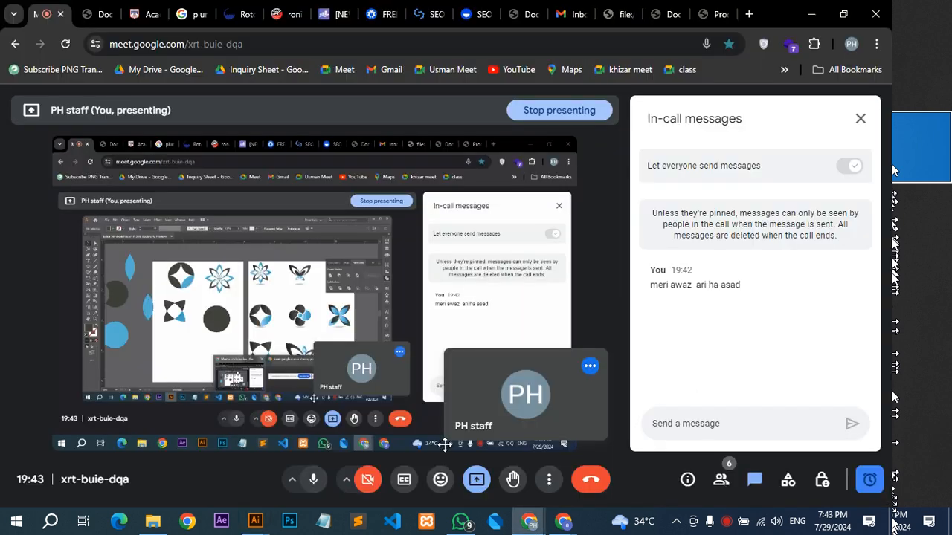
mouse_move(556, 408)
left_click(720, 479)
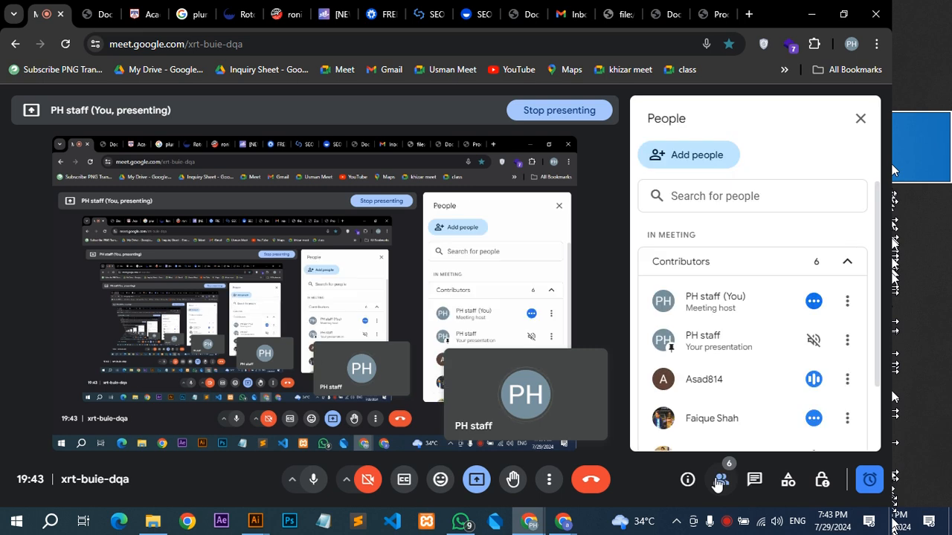
scroll(747, 360, "down", 2)
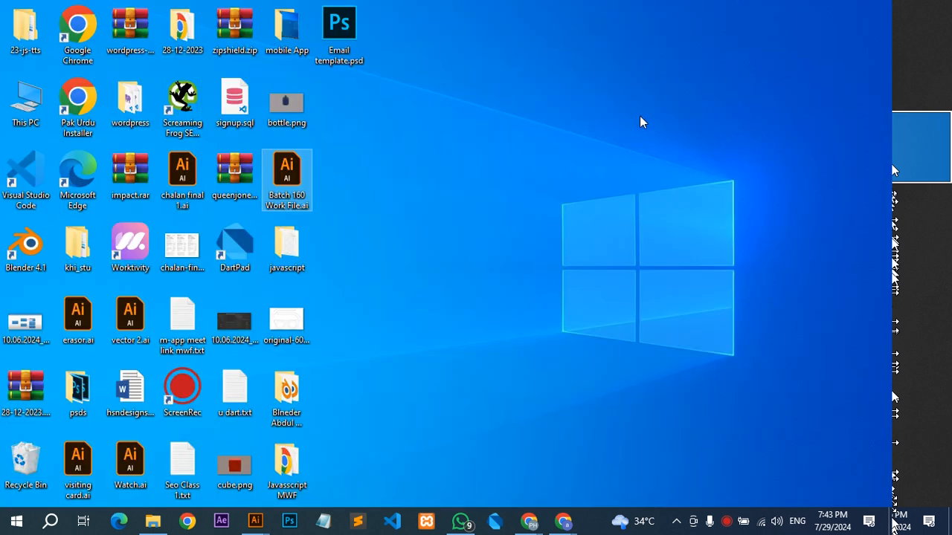
Refresh the desktop and check the ScreenRec options without choosing one, and return to the Illustrator document.
right_click(642, 122)
left_click(675, 157)
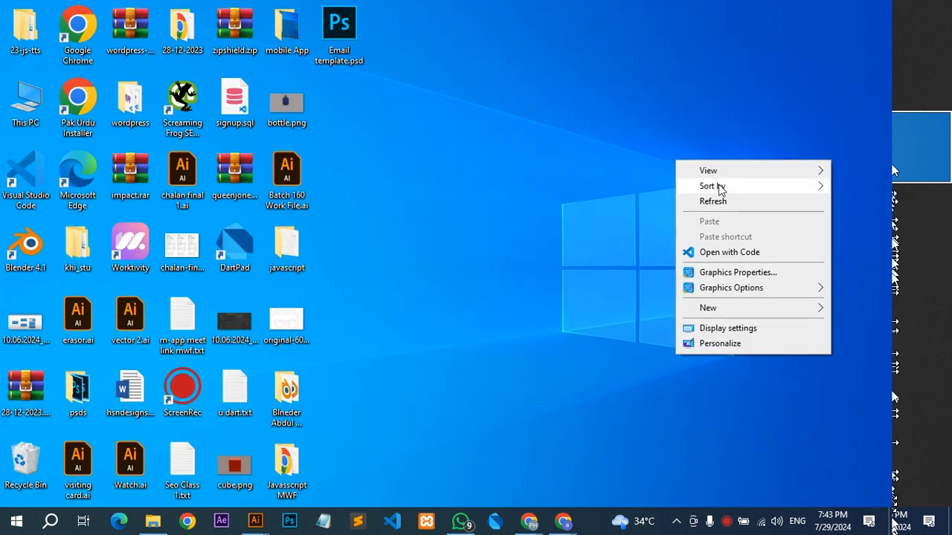
left_click(718, 202)
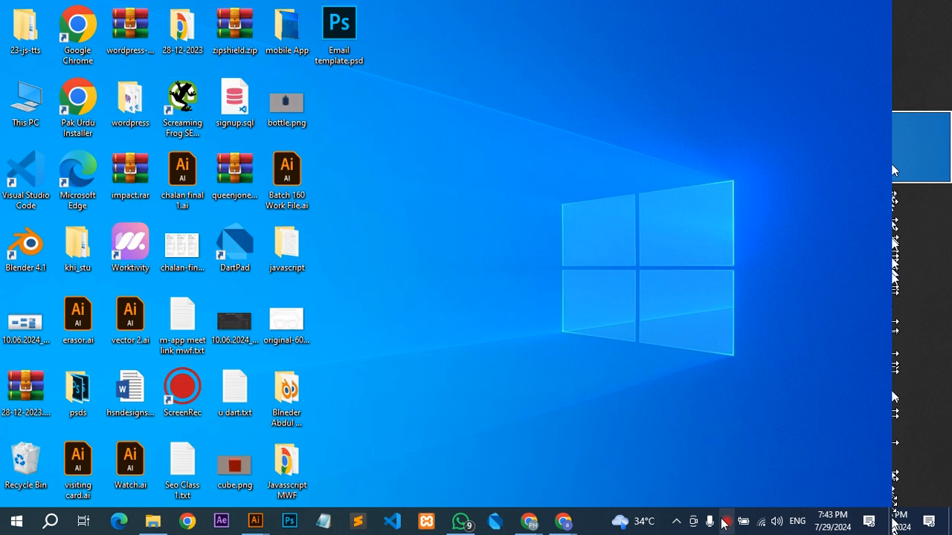
left_click(725, 523)
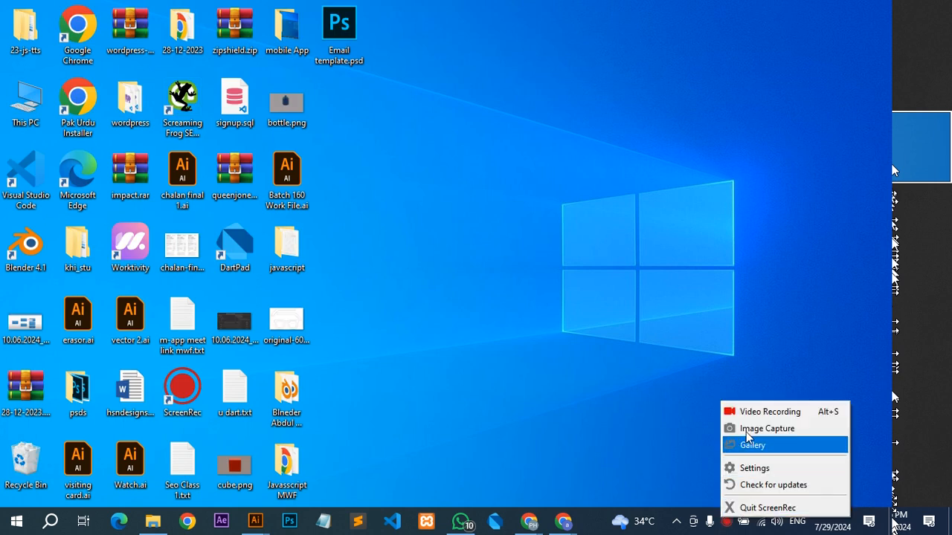
left_click(534, 315)
key("alt+Tab")
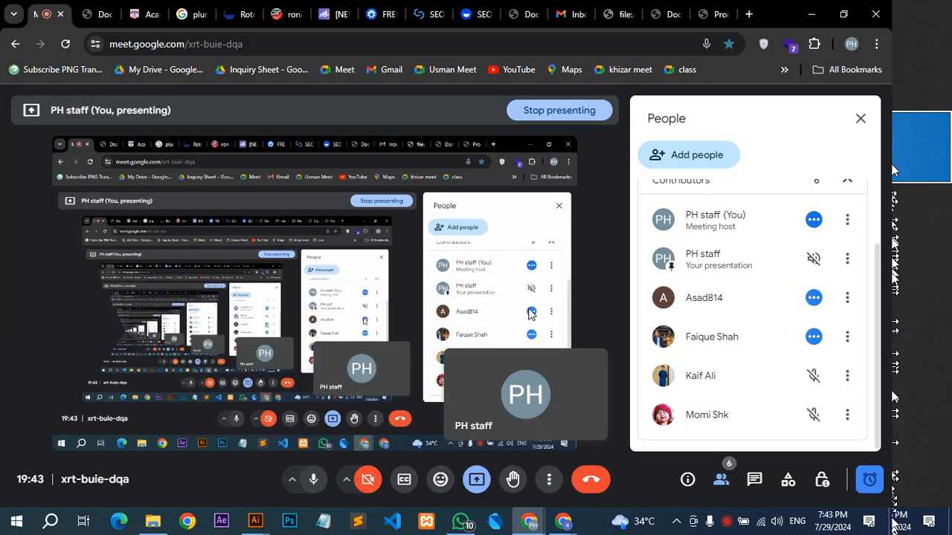
key("alt+Tab")
key("alt+Tab")
key("Tab")
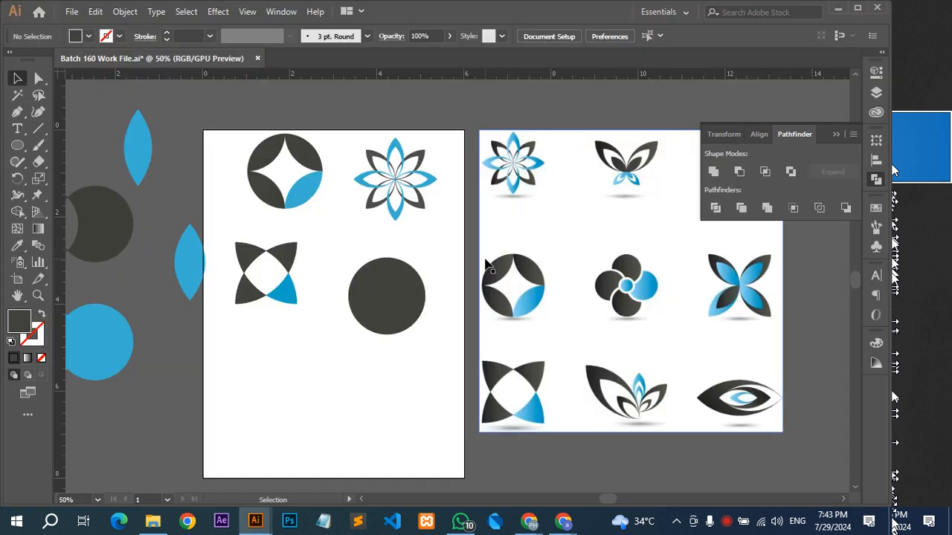
Place an upright blue leaf on the dark circle and centre both shapes on each other horizontally and vertically.
left_click_drag(357, 345, 259, 308)
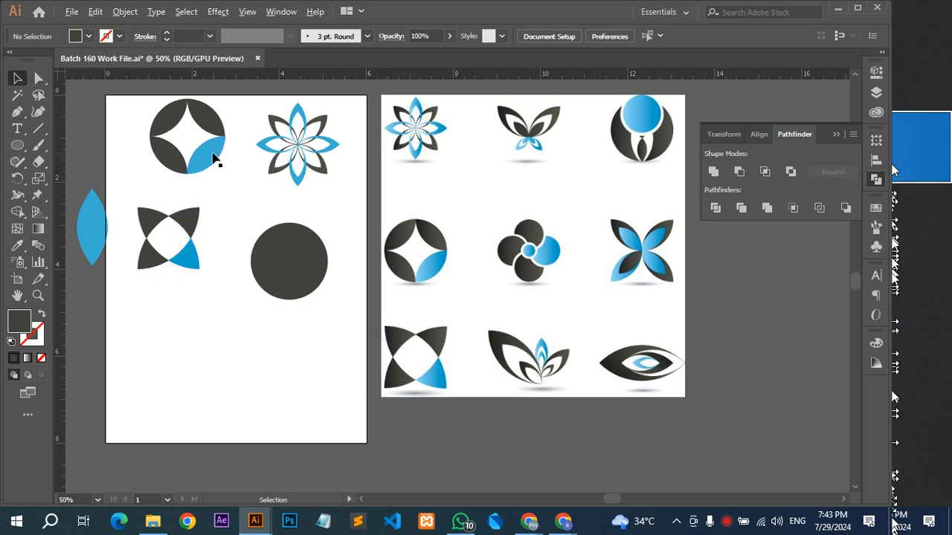
left_click_drag(214, 154, 288, 227)
scroll(257, 225, "up", 3)
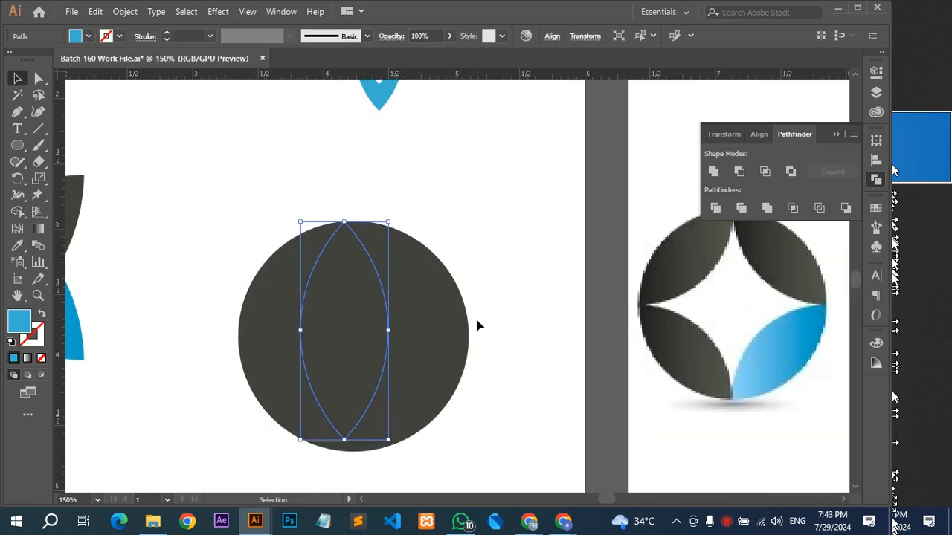
left_click(421, 312, "shift")
left_click(759, 134)
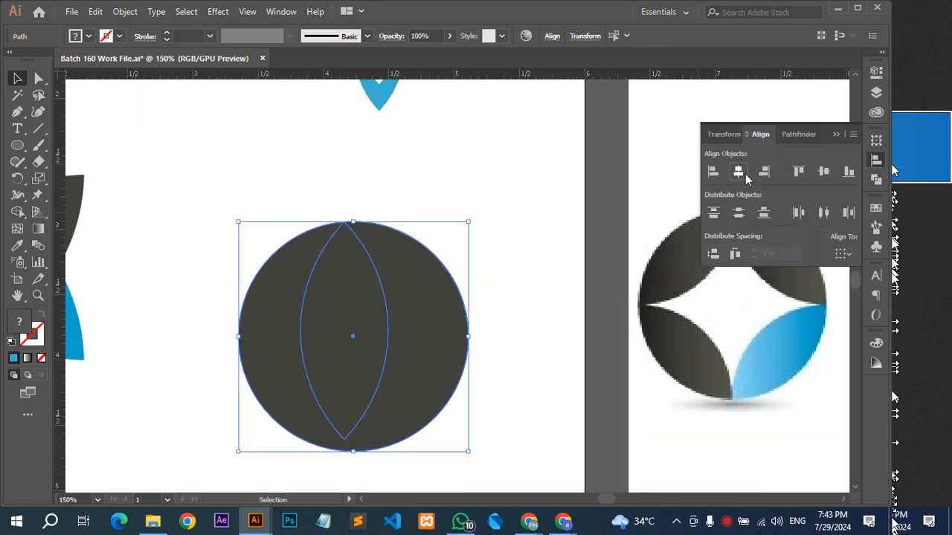
left_click(738, 171)
left_click(823, 172)
Send the dark circle behind the blue leaf and scale the leaf up to the circle's full height.
left_click(497, 313)
left_click(370, 313)
key("ctrl+shift+bracketleft")
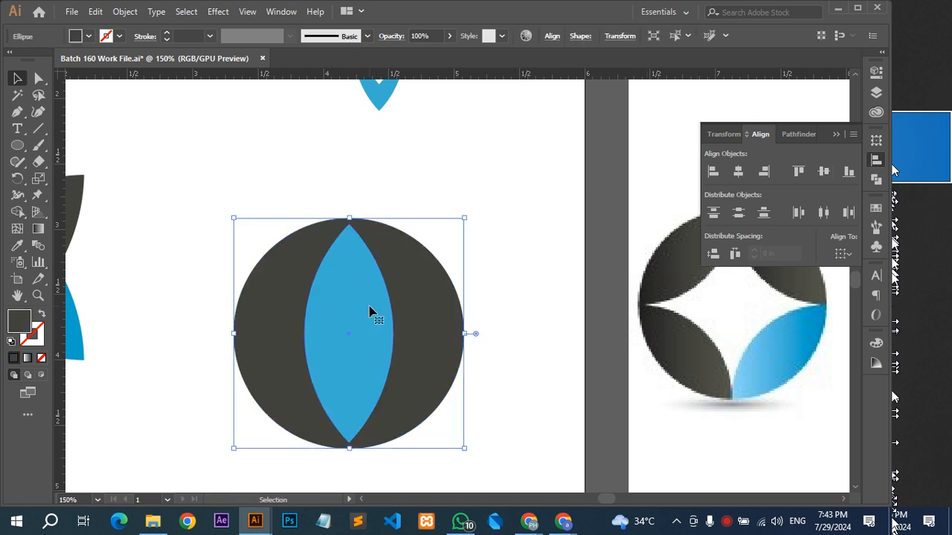
left_click(371, 312)
left_click_drag(350, 225, 351, 217)
left_click(408, 199)
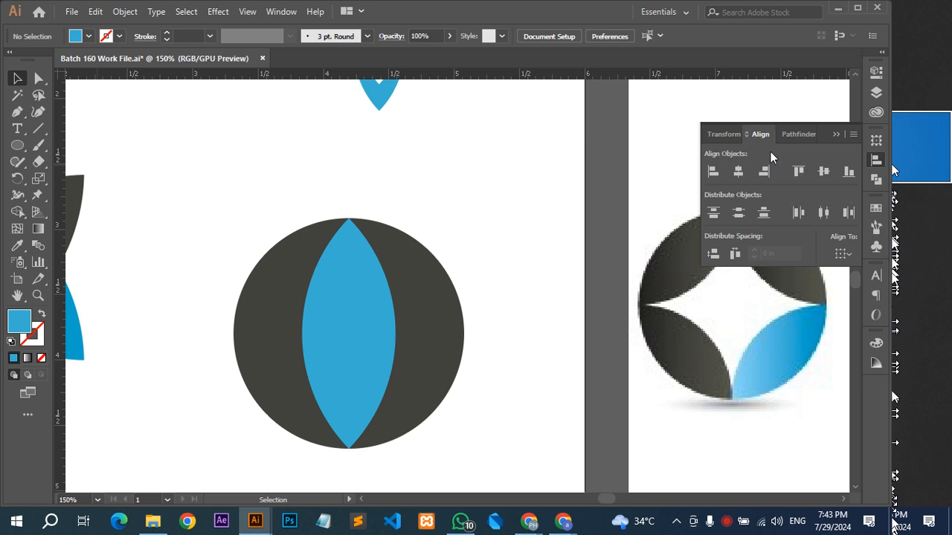
Look up where Align is found and compare the Align and Pathfinder options.
left_click(281, 11)
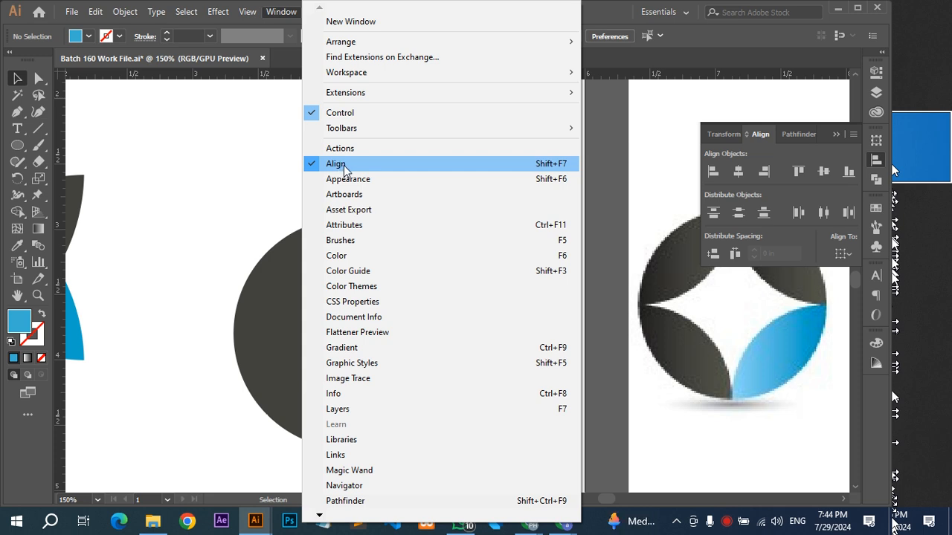
left_click(228, 214)
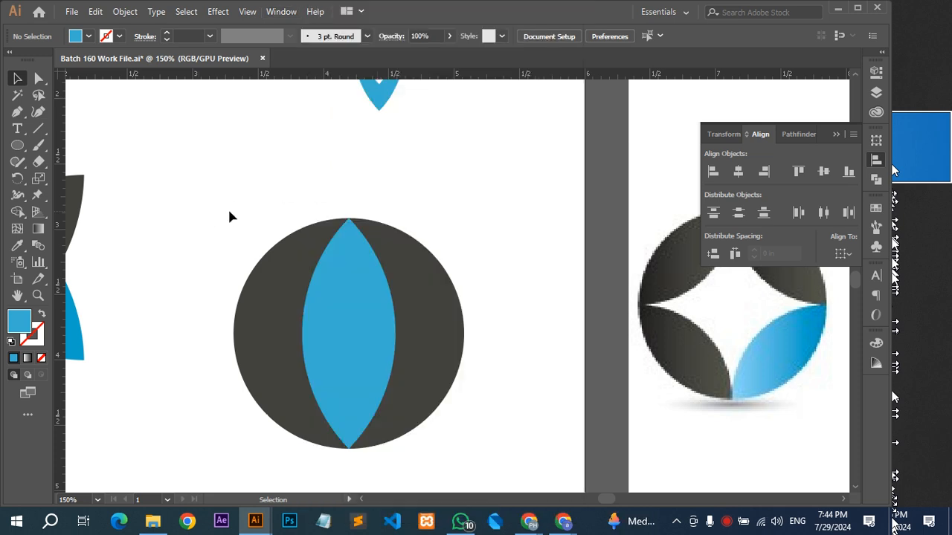
left_click(789, 134)
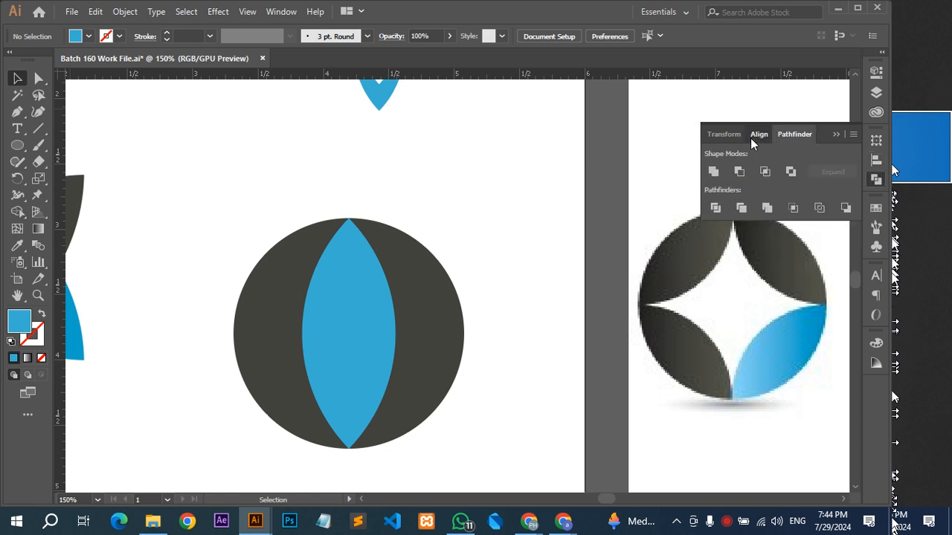
left_click(757, 135)
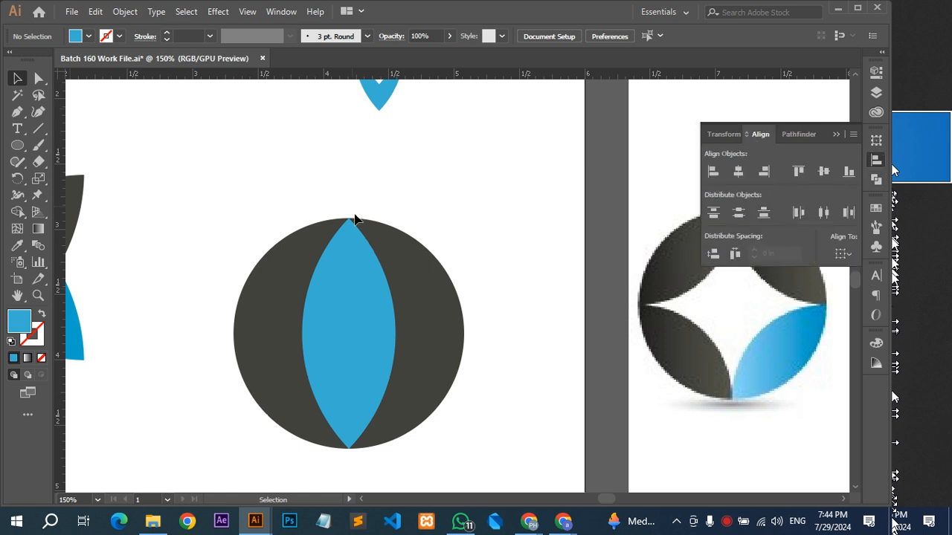
Shift the blue leaf off the dark circle's centre and realign both shapes horizontally and vertically with the Align options.
left_click_drag(361, 291, 303, 291)
left_click(364, 264, "shift")
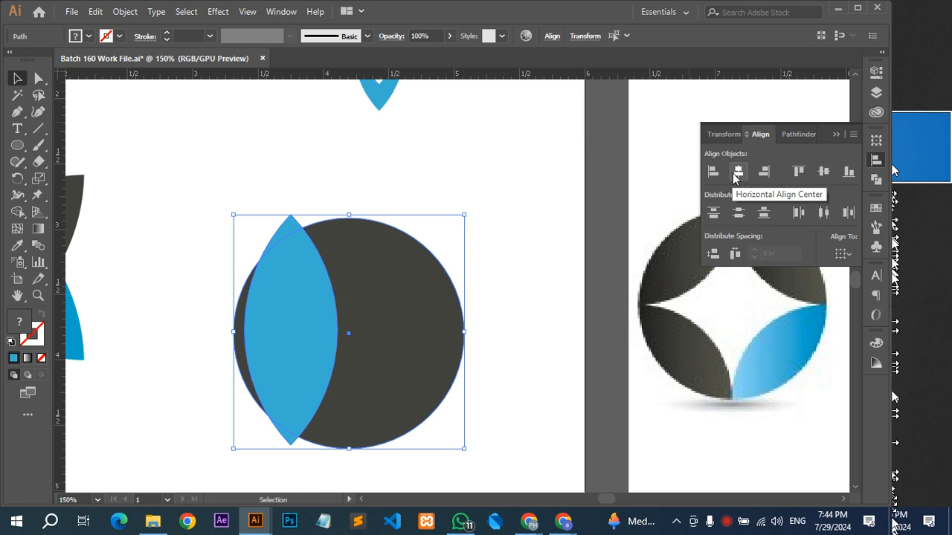
left_click(290, 13)
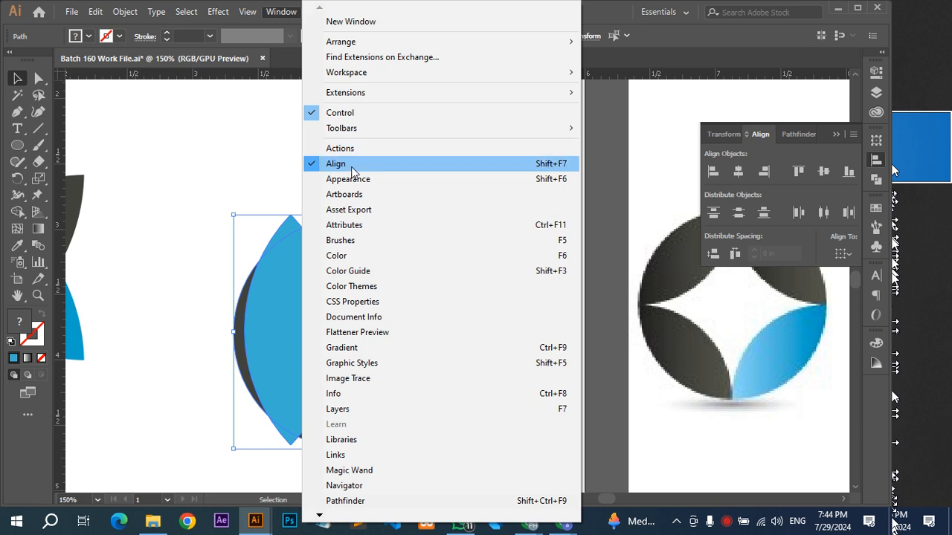
left_click(230, 164)
left_click_drag(391, 198, 291, 281)
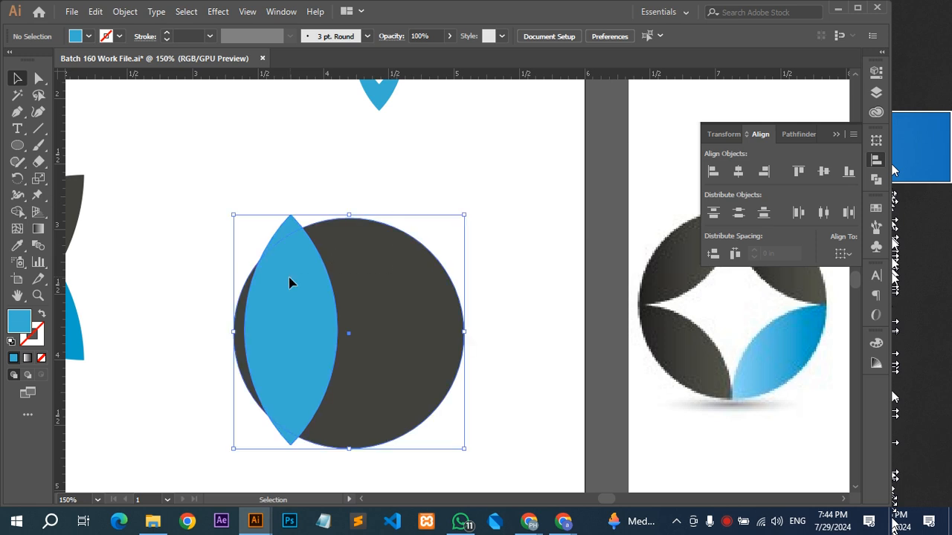
left_click(737, 172)
left_click(822, 172)
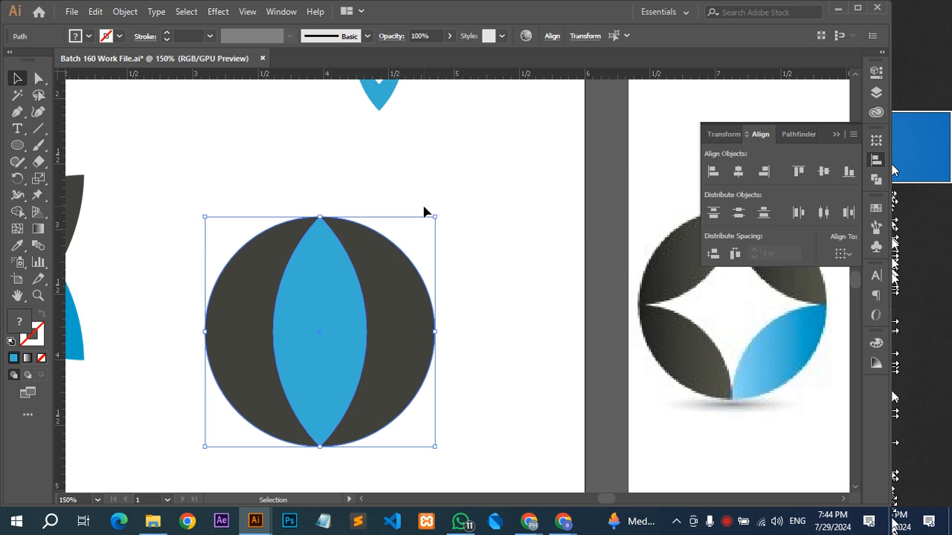
left_click(492, 218)
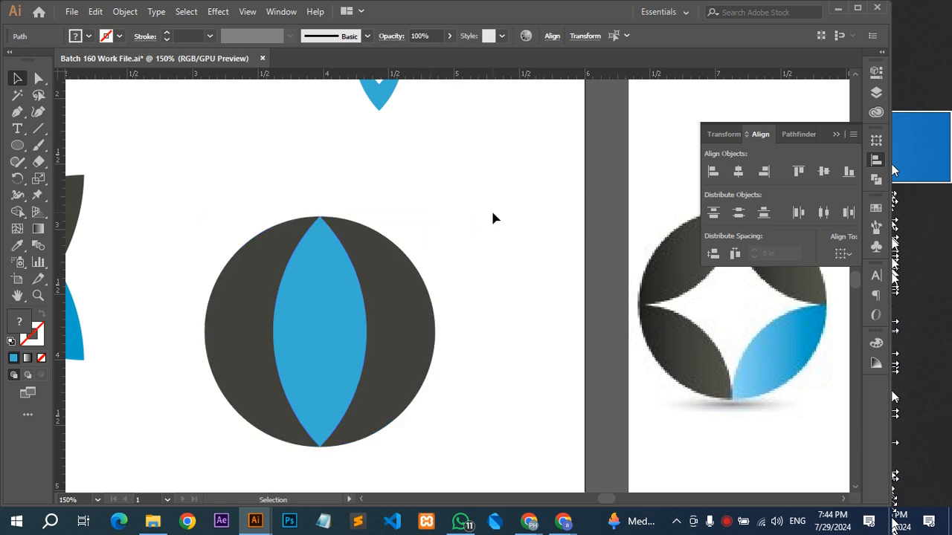
Check the reference logo with the tie and recolour the blue leaf white by sampling the white artboard.
scroll(492, 218, "down", 2)
scroll(494, 216, "down", 2)
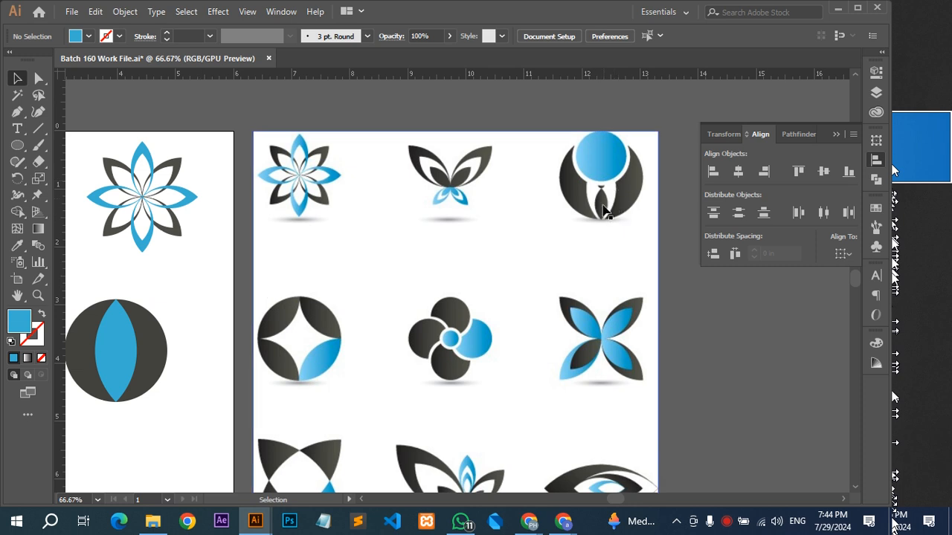
scroll(602, 191, "up", 4)
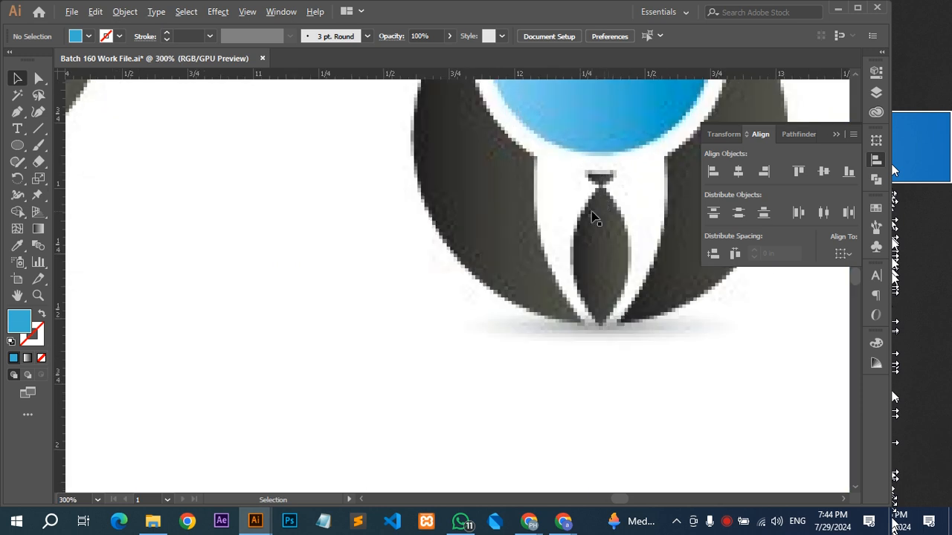
scroll(602, 182, "down", 3)
left_click_drag(325, 264, 512, 186)
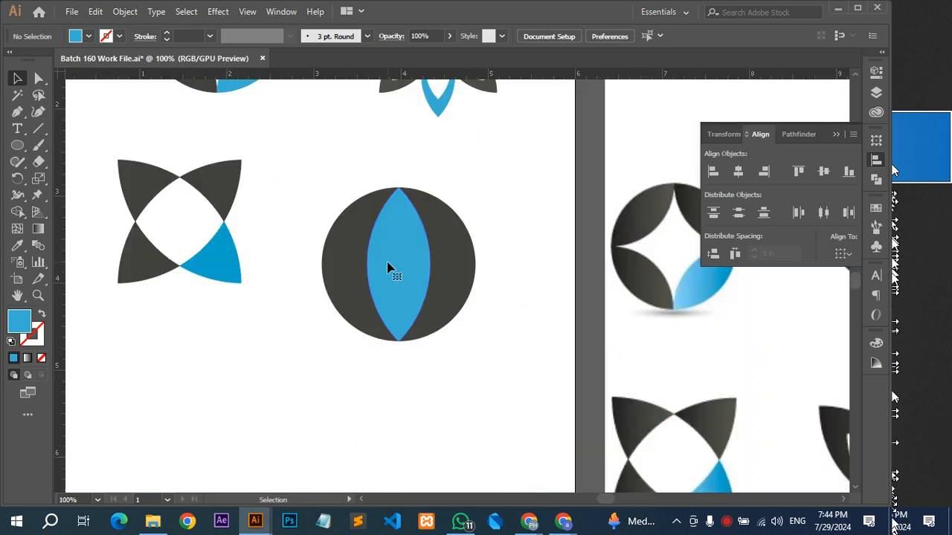
left_click(391, 267)
key("i")
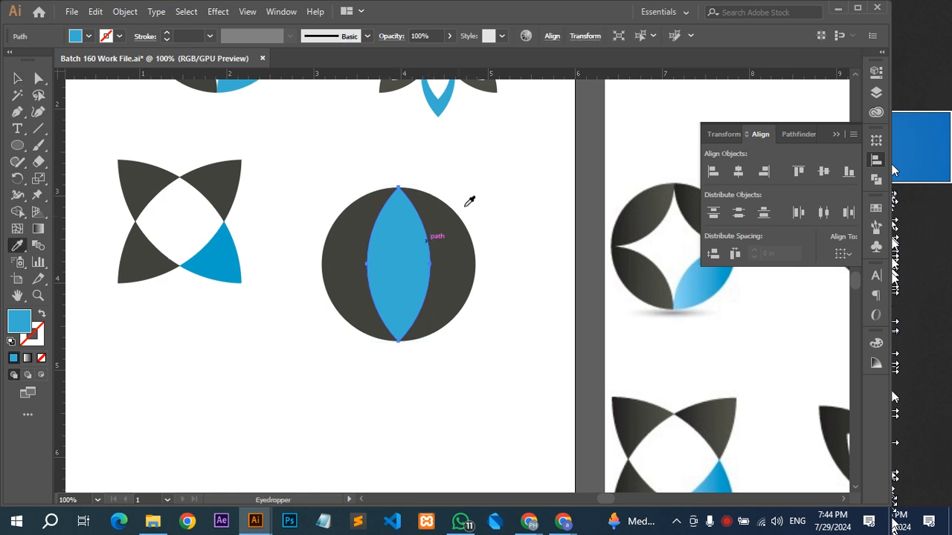
left_click(483, 205)
key("v")
left_click(485, 207)
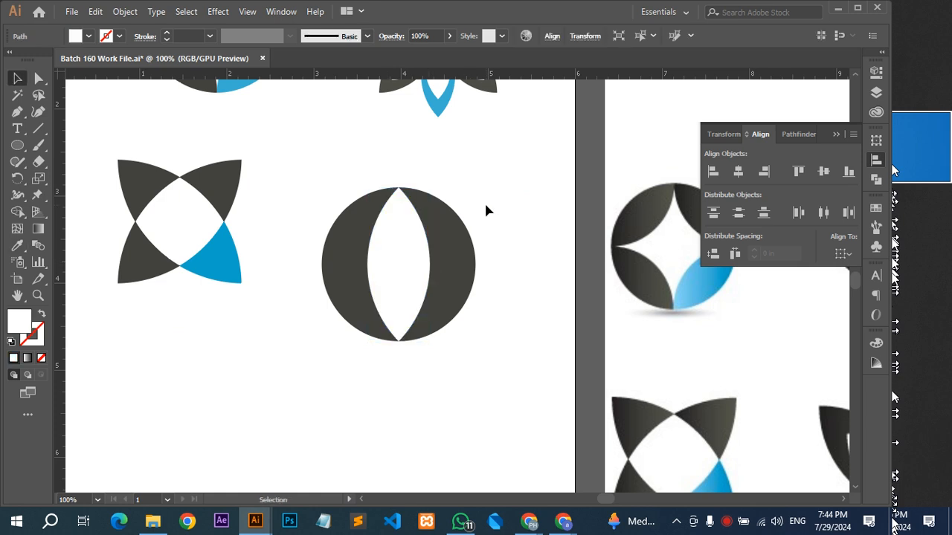
Duplicate the white leaf in place, colour the copy like the dark circle and shrink it to a small leaf at the circle's base.
left_click(415, 247)
key("a")
left_click(524, 187)
left_click(409, 209)
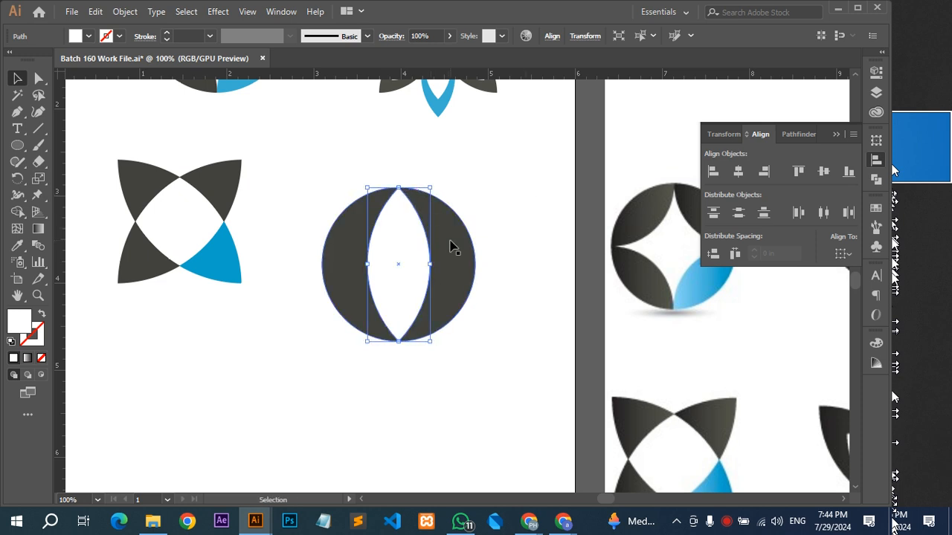
key("i")
left_click(452, 238)
key("v")
left_click_drag(398, 188, 399, 276)
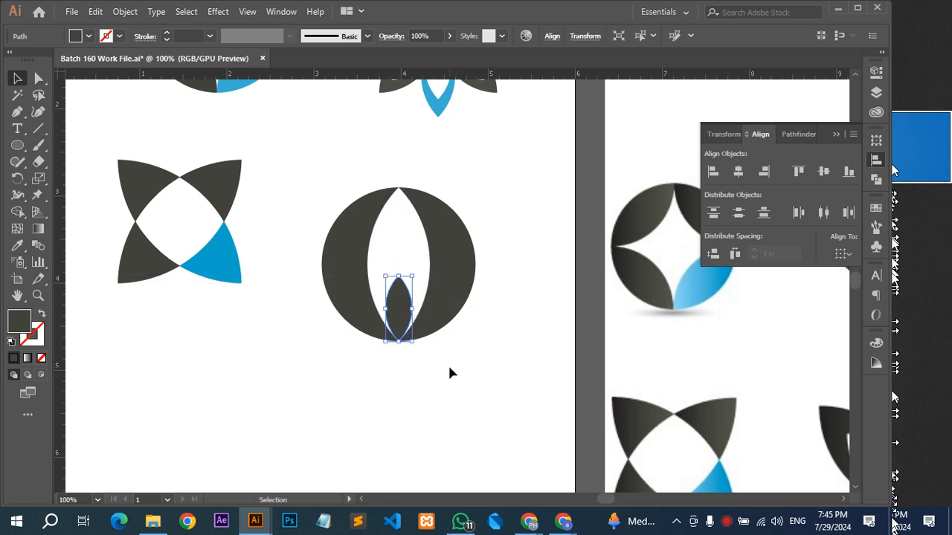
left_click(447, 363)
Copy the small dark leaf straight up so the copy stands tip to tip on the original.
scroll(347, 280, "up", 4)
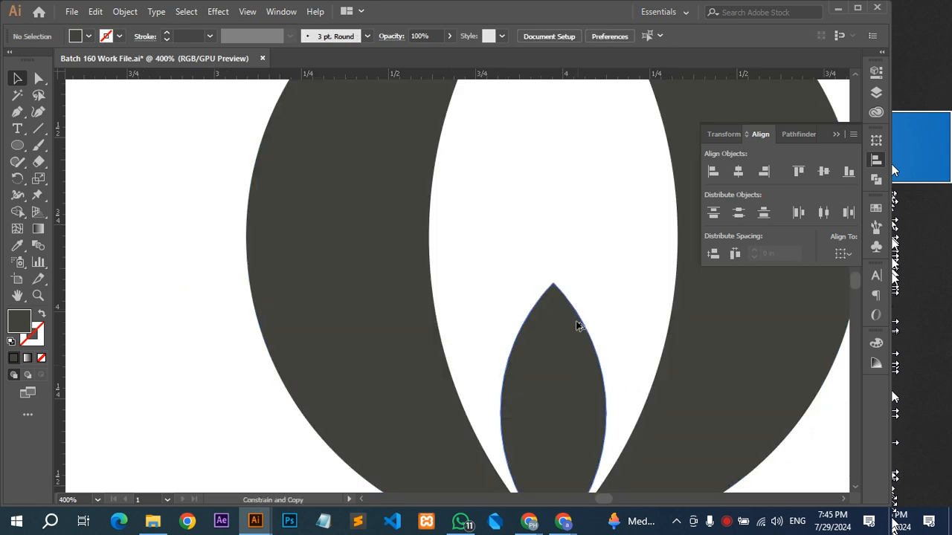
left_click_drag(576, 325, 582, 124)
left_click_drag(560, 269, 347, 325)
Examine the reference logo with the blue head and tie, and compare it with the drawn shapes.
scroll(559, 269, "down", 3)
scroll(421, 297, "down", 4)
left_click_drag(486, 258, 362, 285)
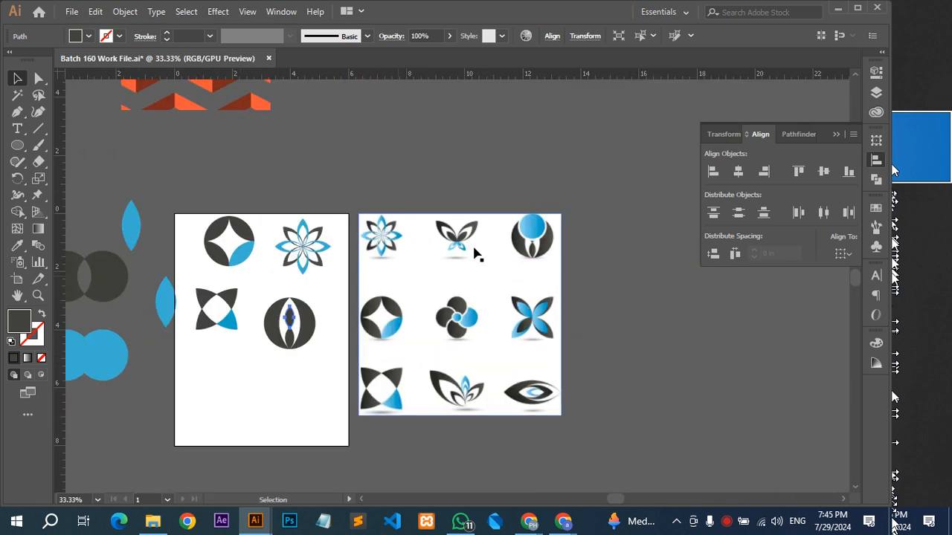
scroll(505, 226, "up", 4)
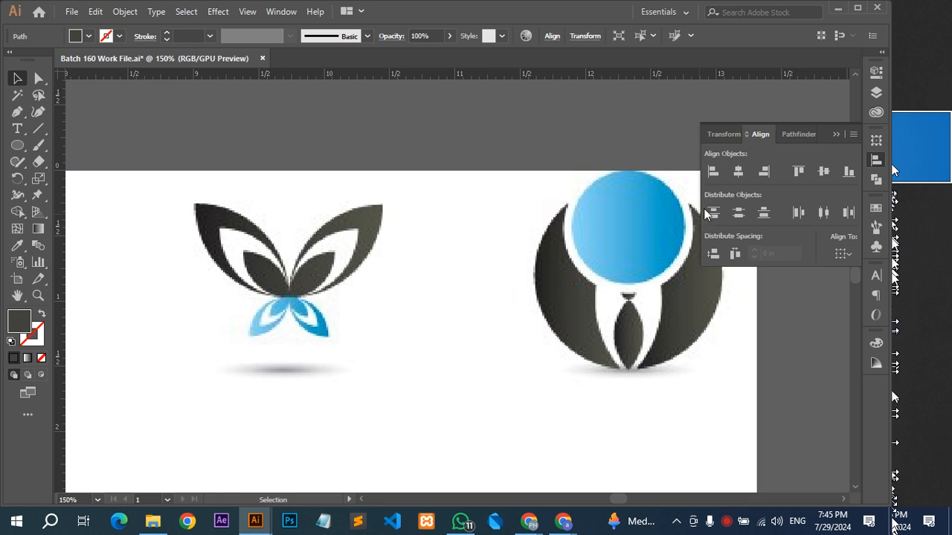
left_click_drag(629, 272, 482, 298)
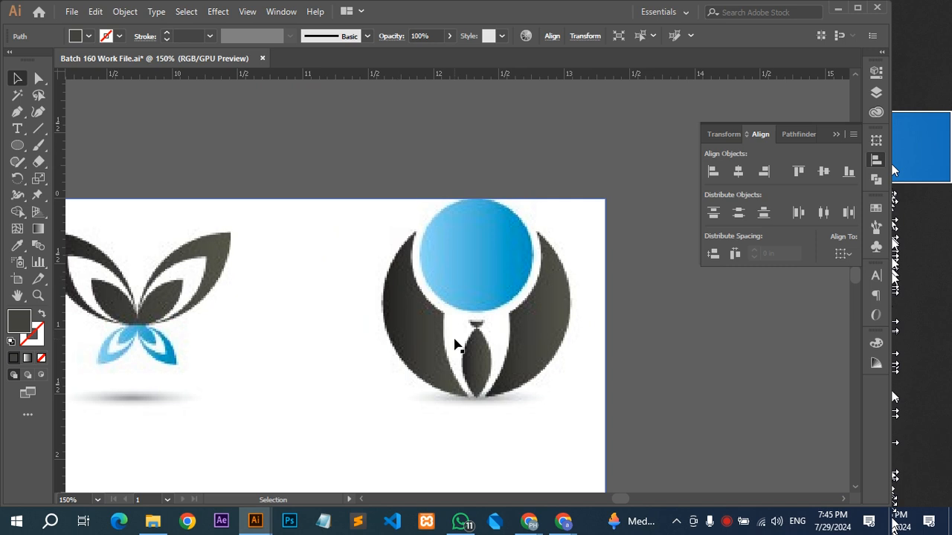
scroll(457, 345, "down", 2)
scroll(431, 344, "left", 6)
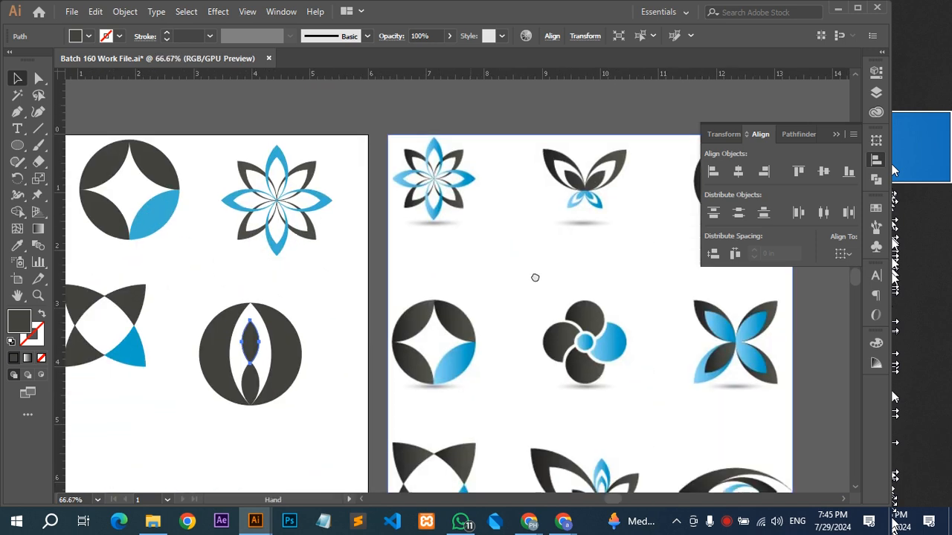
scroll(310, 341, "up", 2)
Duplicate the large dark circle in place, shrink the copy and move it up over the upper small leaf as the head.
left_click(410, 290)
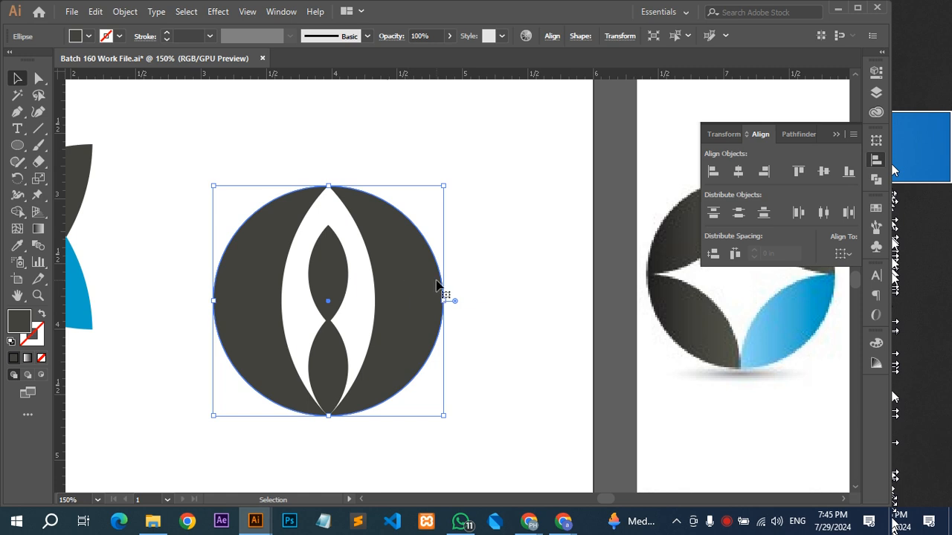
left_click(550, 249)
key("ctrl+f")
left_click_drag(329, 418, 329, 370)
left_click_drag(330, 333, 332, 255)
scroll(332, 255, "down", 2)
left_click_drag(395, 246, 408, 300)
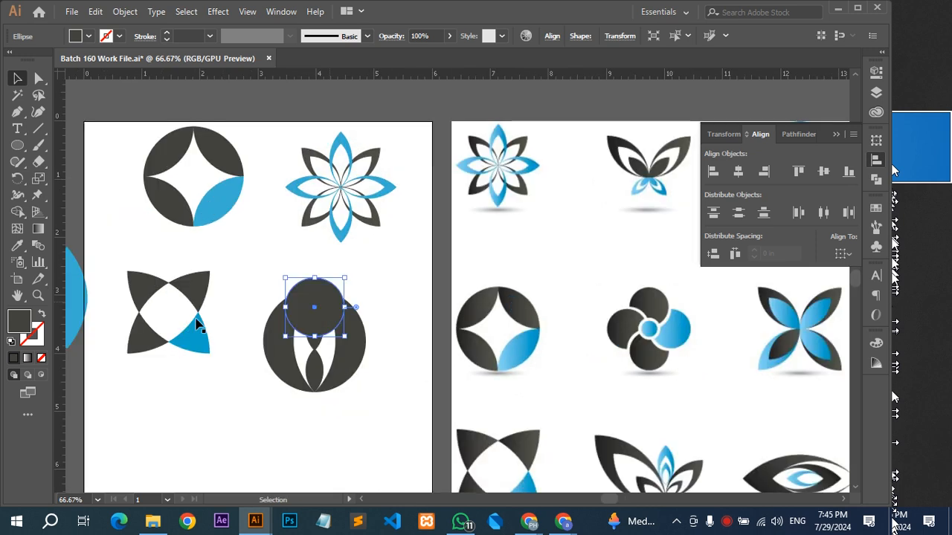
Enlarge the head circle from its centre until only the lower tip of the upper small leaf shows beneath it.
scroll(234, 307, "up", 2)
mouse_move(417, 372)
left_mouse_down()
mouse_move(430, 374)
mouse_move(418, 378)
left_mouse_up()
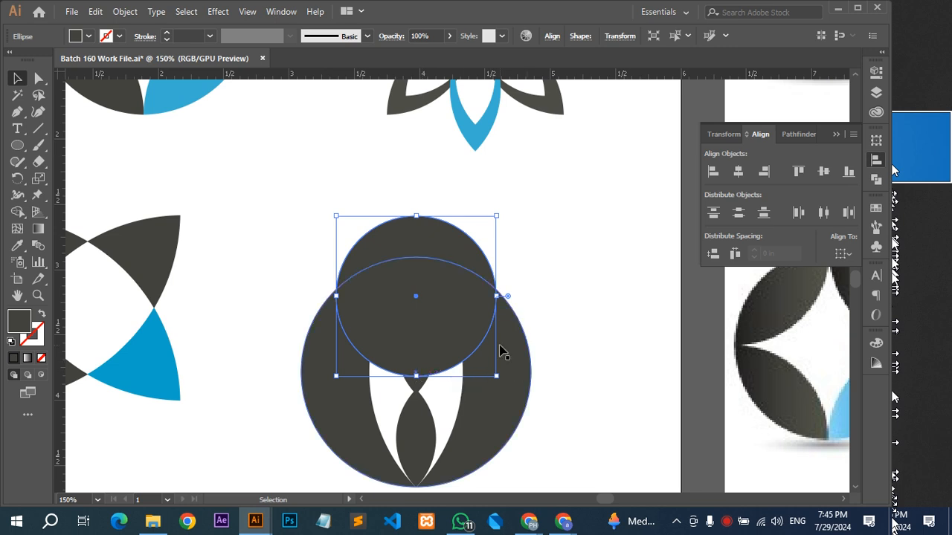
key("a")
key("v")
left_click(556, 304)
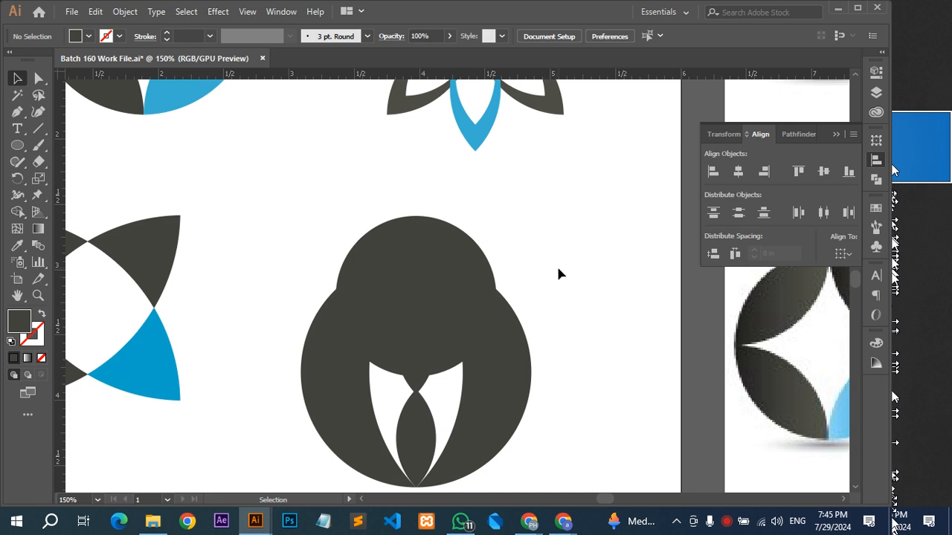
Cut the white leaf out of the large dark circle with Minus Front and test the cutout by briefly moving it aside.
left_click(444, 410)
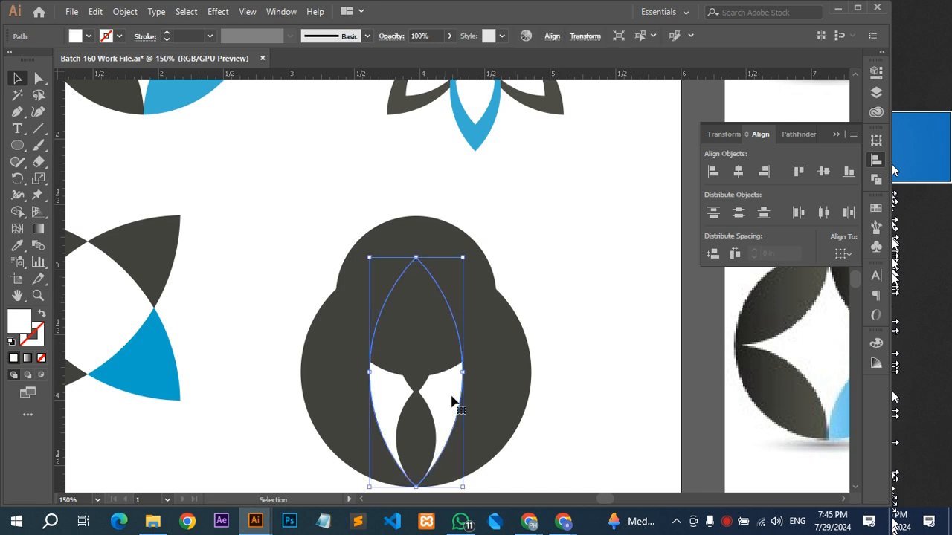
left_click(498, 399, "shift")
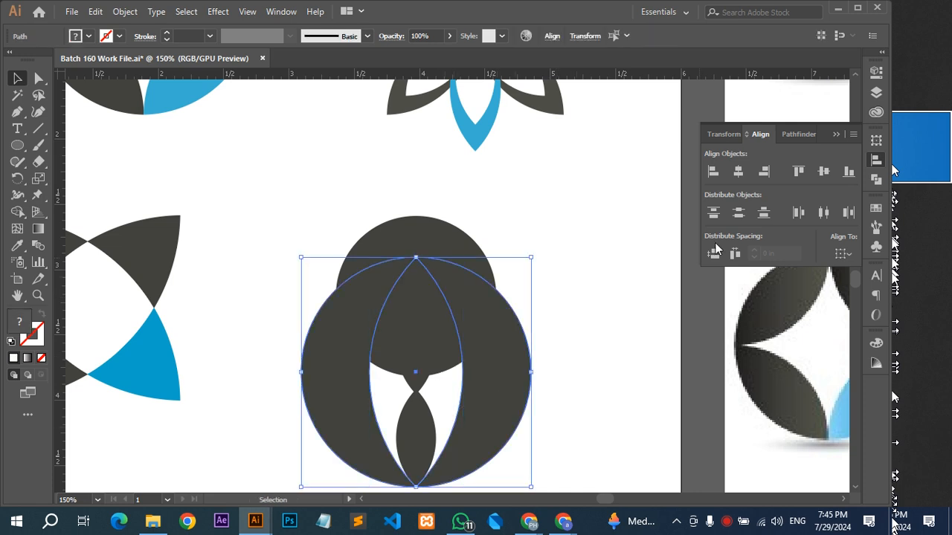
left_click(786, 141)
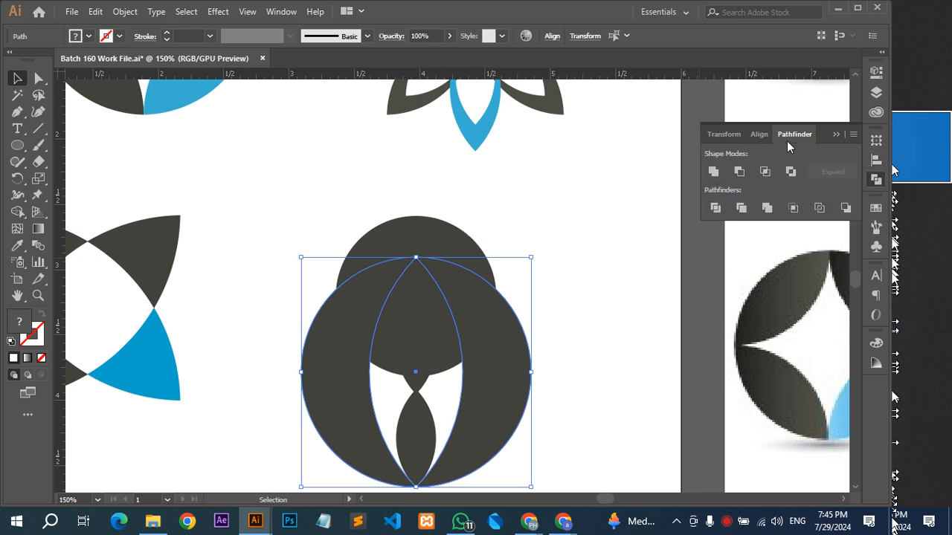
left_click(739, 172)
key("ctrl+h")
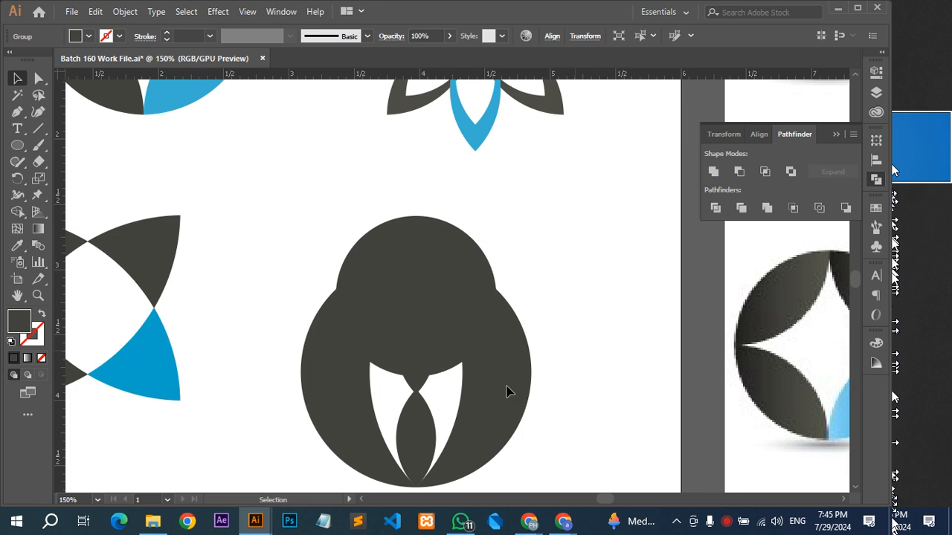
left_click_drag(508, 392, 817, 323)
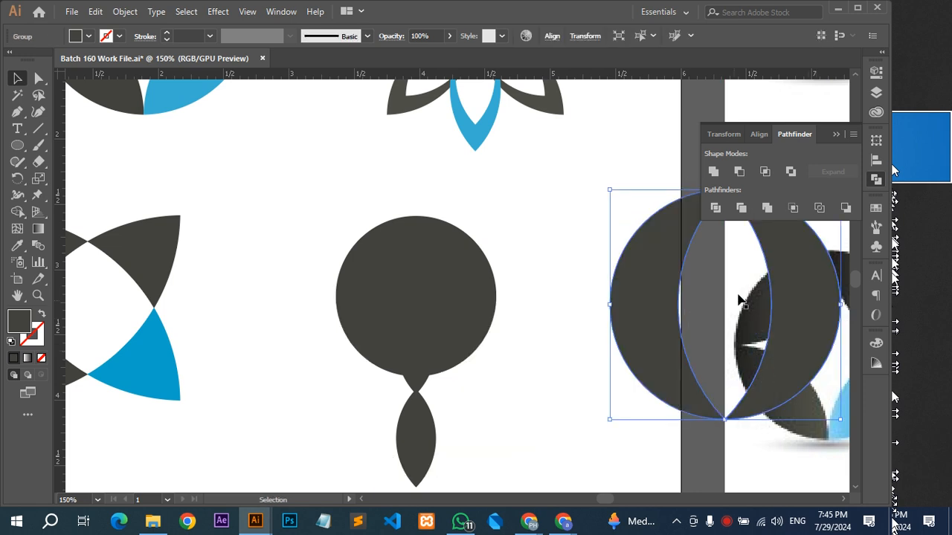
key("ctrl+z")
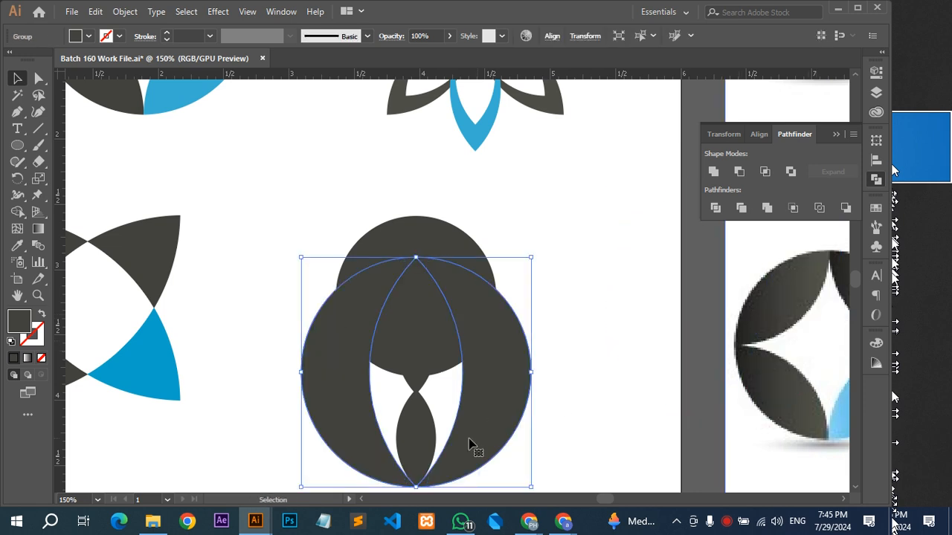
Unite the two small dark leaves into a single tie shape.
left_click(425, 428)
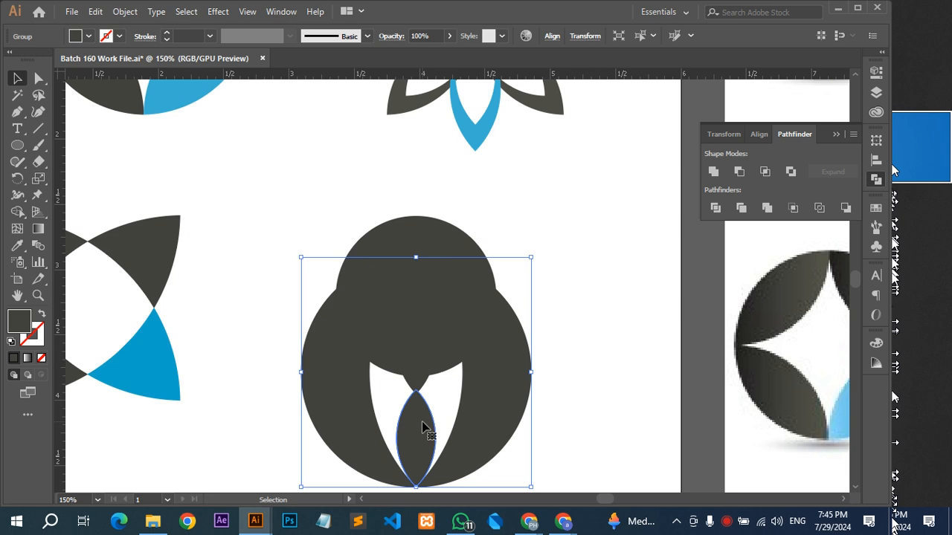
left_click(426, 369, "shift")
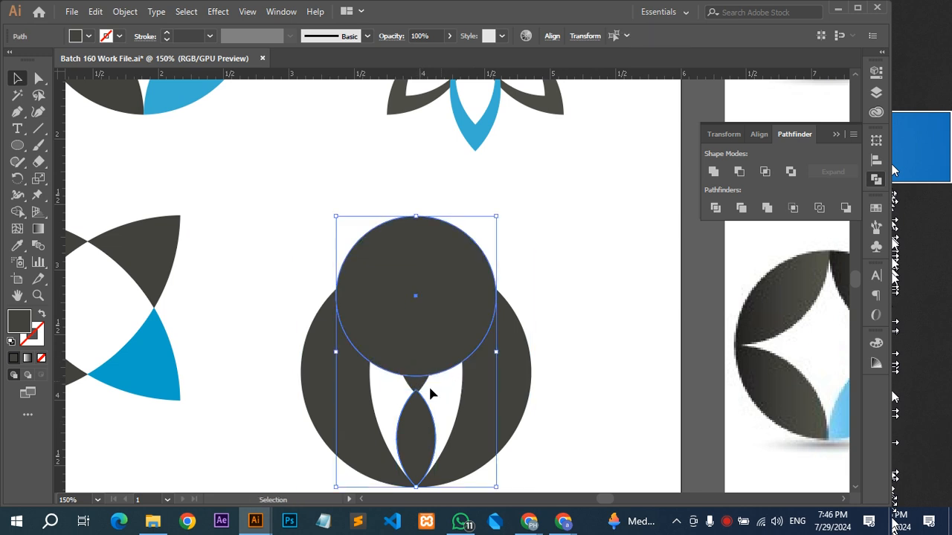
scroll(429, 388, "up", 3)
left_click(396, 384)
left_click(396, 448, "shift")
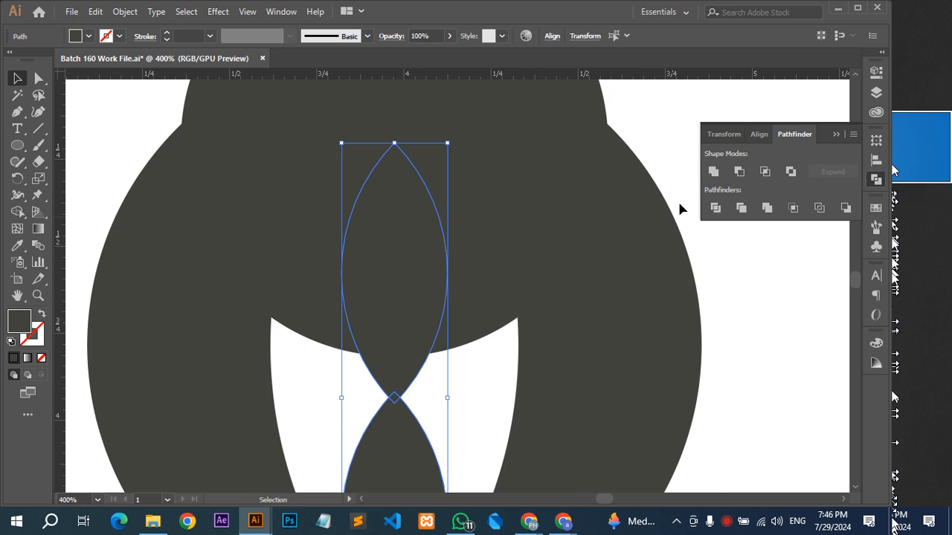
left_click(715, 171)
scroll(590, 291, "down", 3)
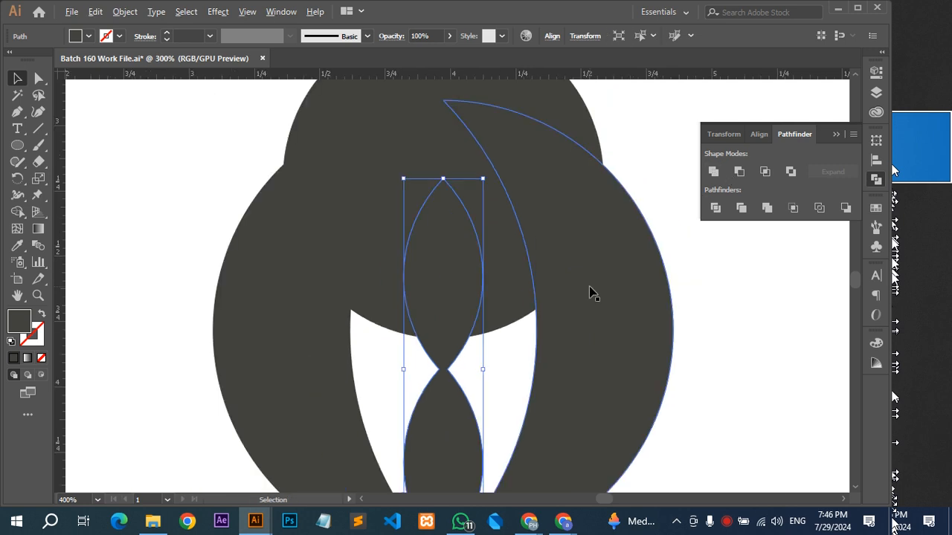
Group the tie shape with the cut-out dark circle.
left_click(616, 349)
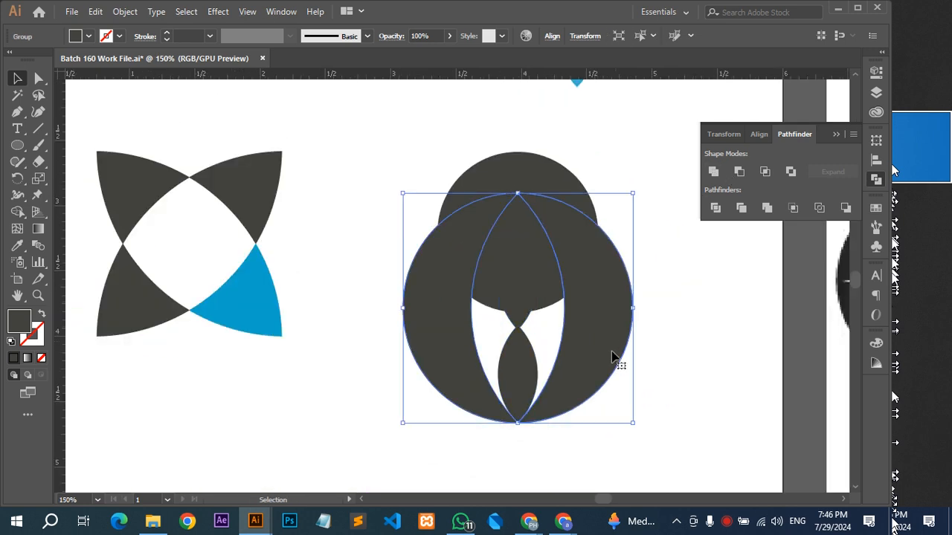
left_click(496, 395, "shift")
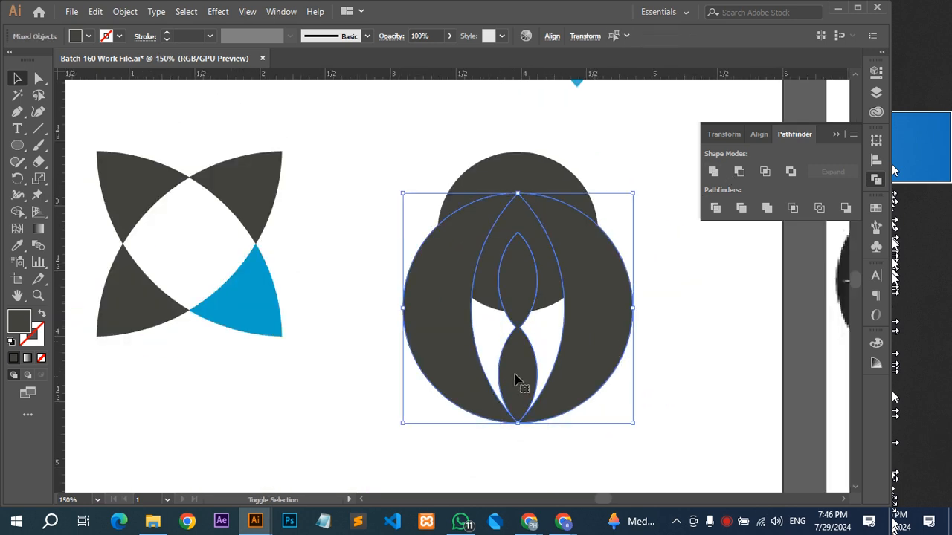
left_click(738, 174)
key("ctrl+z")
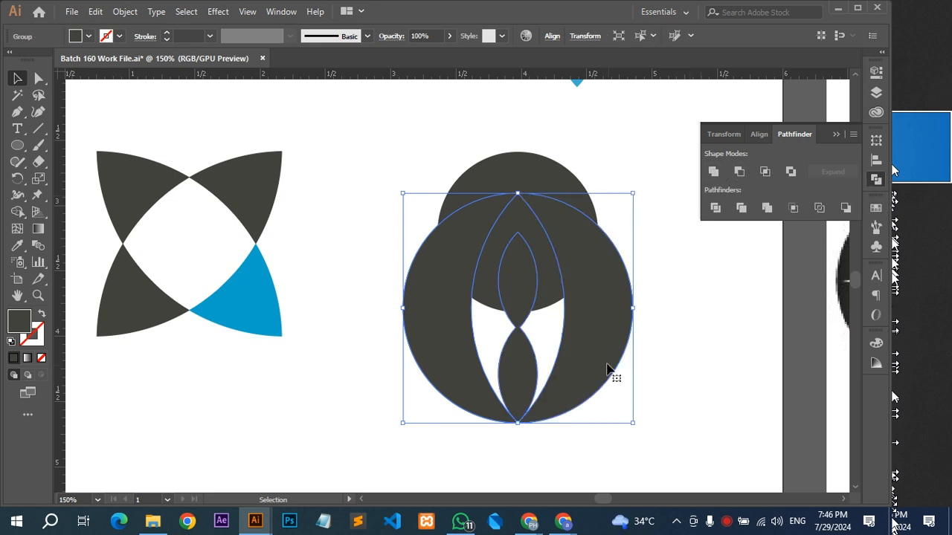
Try to cut the head circle out of the grouped body and tie with Minus Front.
left_click(554, 176)
left_click(604, 360, "shift")
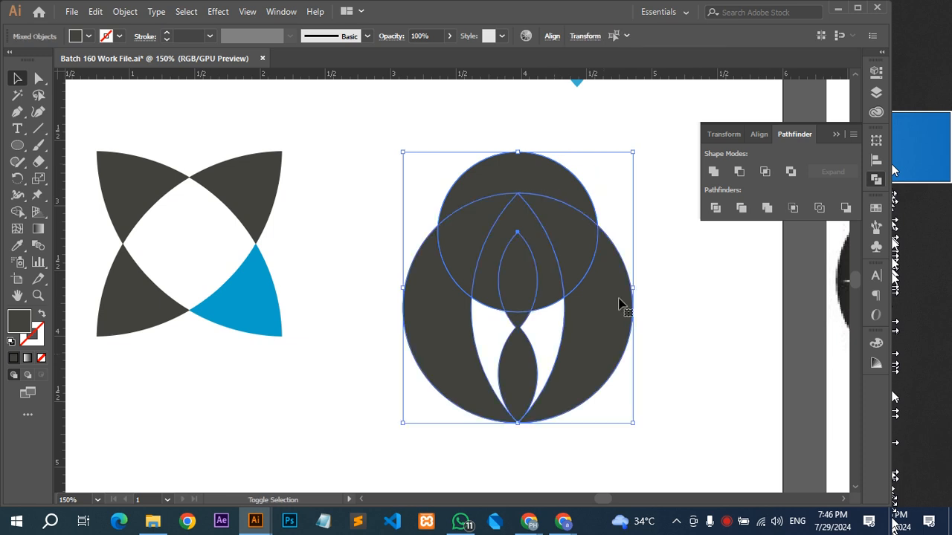
left_click(738, 173)
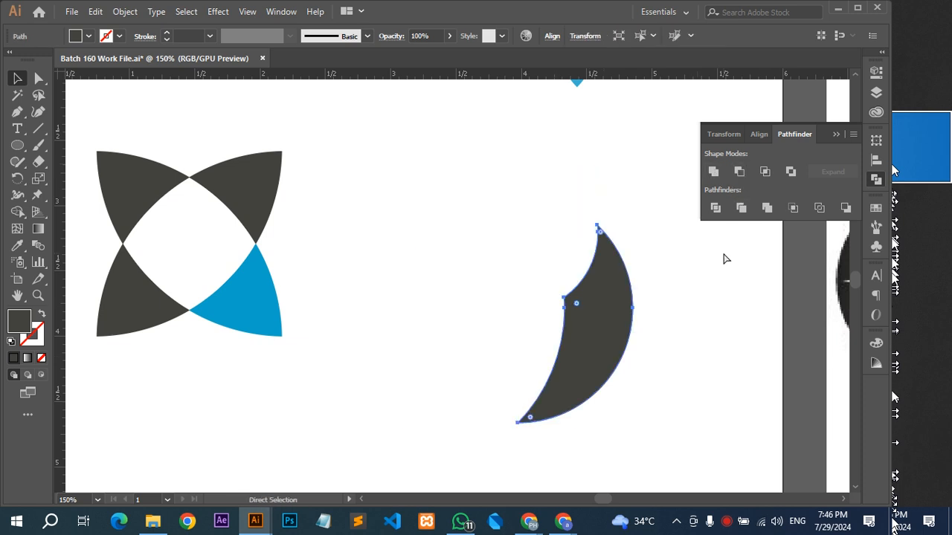
key("ctrl+z")
left_click(662, 353)
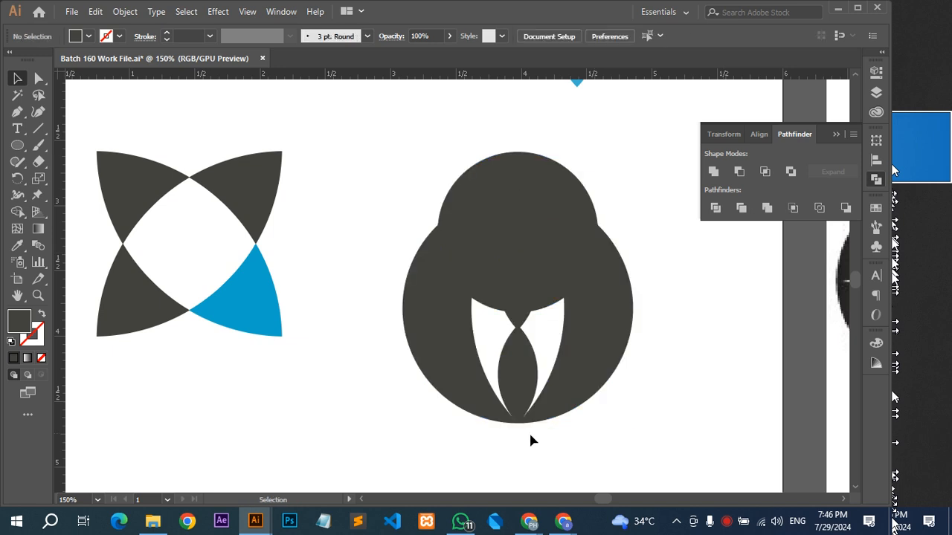
Examine closely where the tie and the leaf cutout meet the large circle's lower edge.
scroll(524, 439, "up", 2)
scroll(518, 384, "up", 7)
scroll(571, 369, "down", 2)
left_click_drag(660, 303, 675, 418)
scroll(581, 300, "down", 1)
left_click_drag(609, 424, 416, 377)
scroll(379, 387, "up", 8)
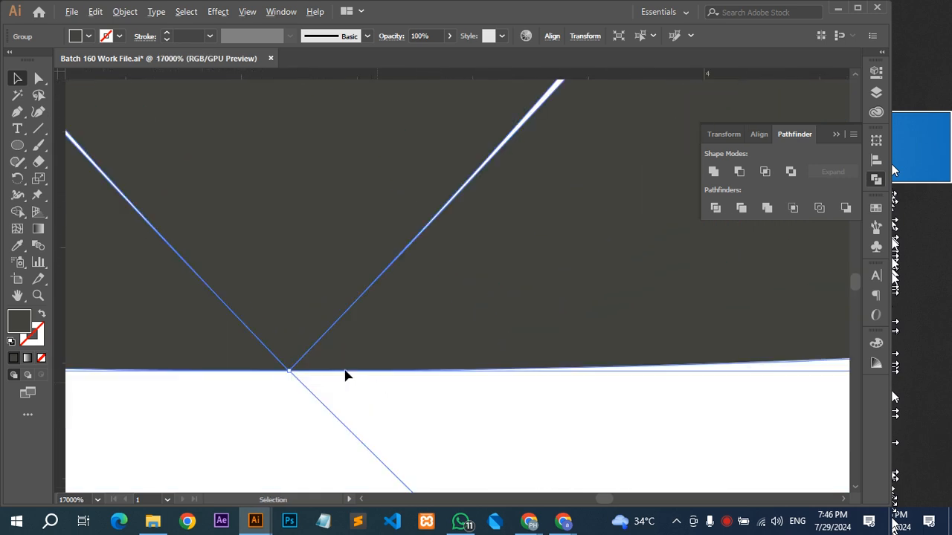
scroll(383, 259, "down", 5)
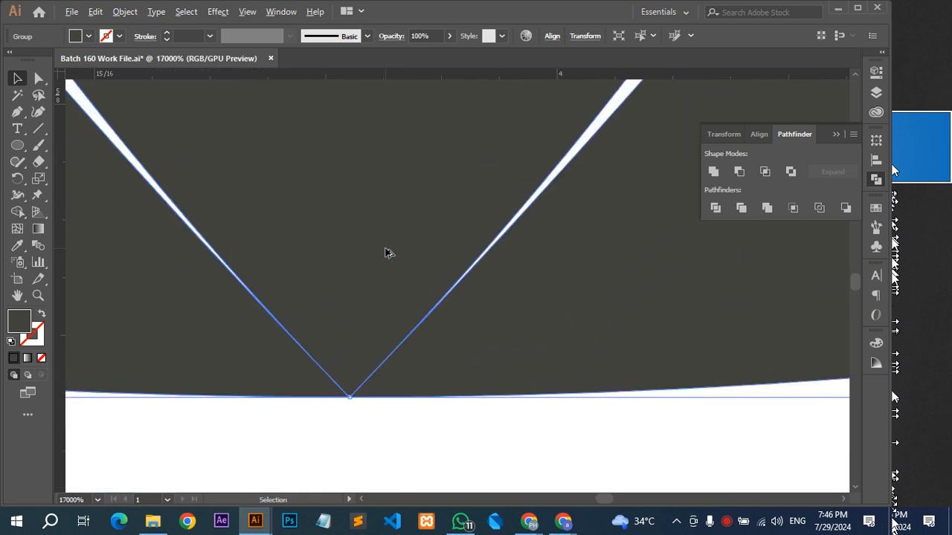
scroll(387, 253, "down", 10)
left_click_drag(451, 278, 490, 233)
scroll(535, 241, "down", 1)
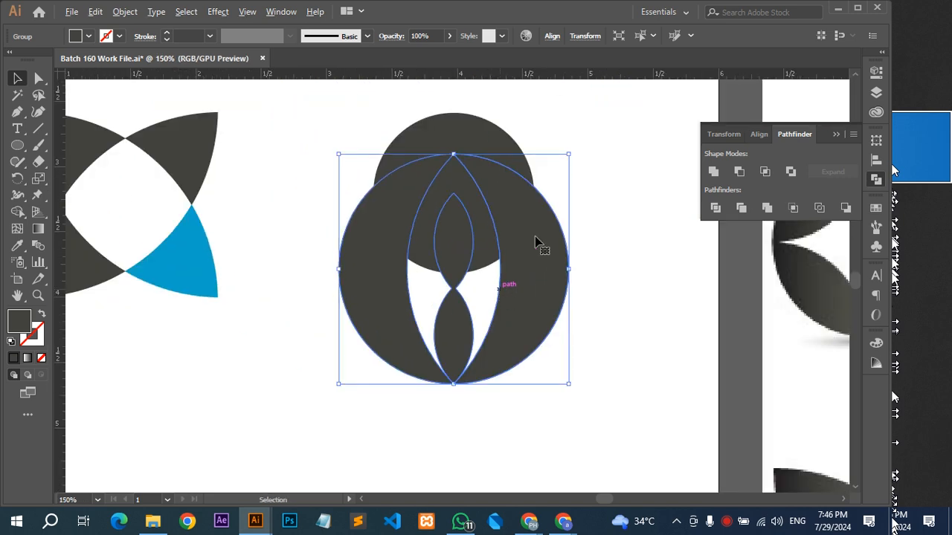
Try to combine the head circle with the grouped body and tie using Exclude.
left_click(469, 139)
scroll(449, 168, "up", 1)
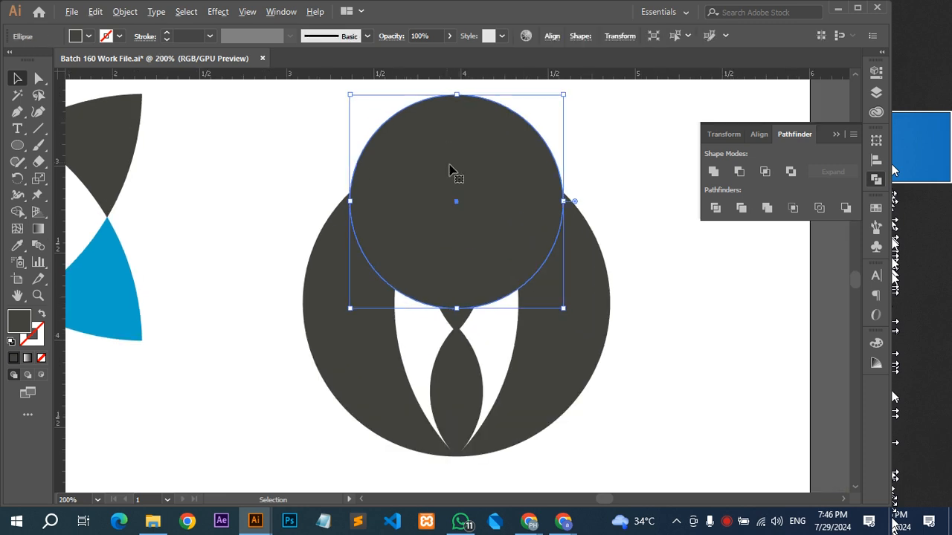
left_click_drag(456, 168, 472, 204)
left_click(609, 297, "shift")
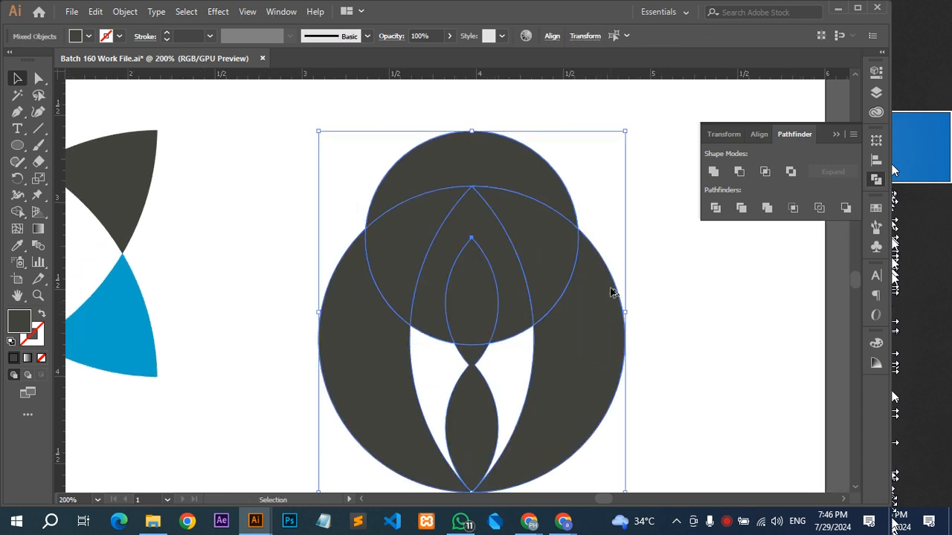
scroll(609, 297, "down", 1)
left_click(791, 173)
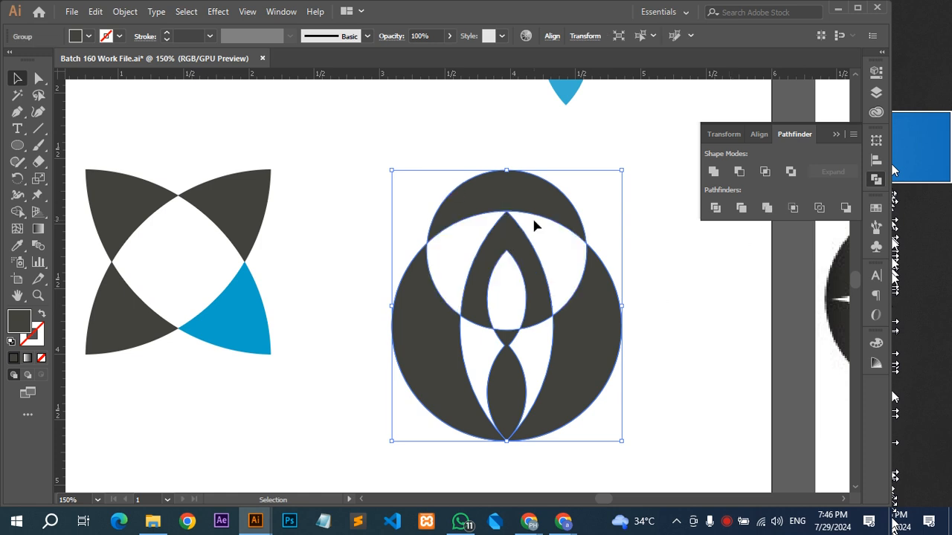
key("ctrl+z")
left_click(579, 157)
Undo the grouping, uniting and cutting of the body so the circle, white leaf and small leaves are separate shapes.
scroll(584, 320, "down", 2)
scroll(584, 320, "left", 1)
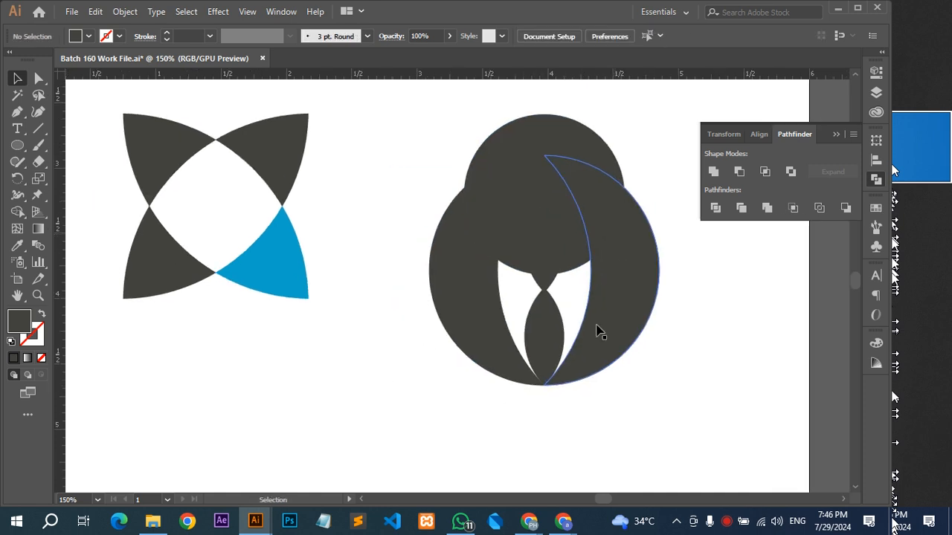
scroll(601, 332, "up", 3)
key("a")
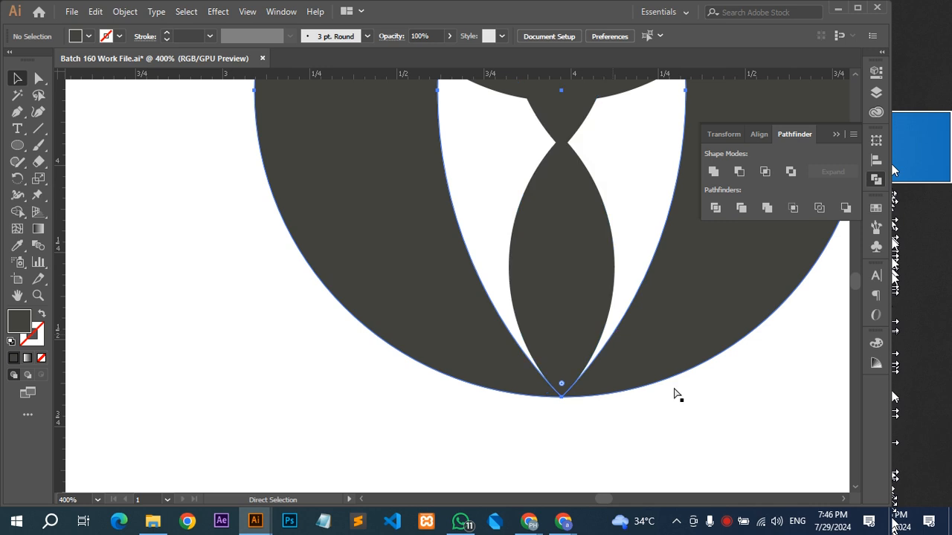
key("ctrl+z")
key("ctrl+z")
key("ctrl+z")
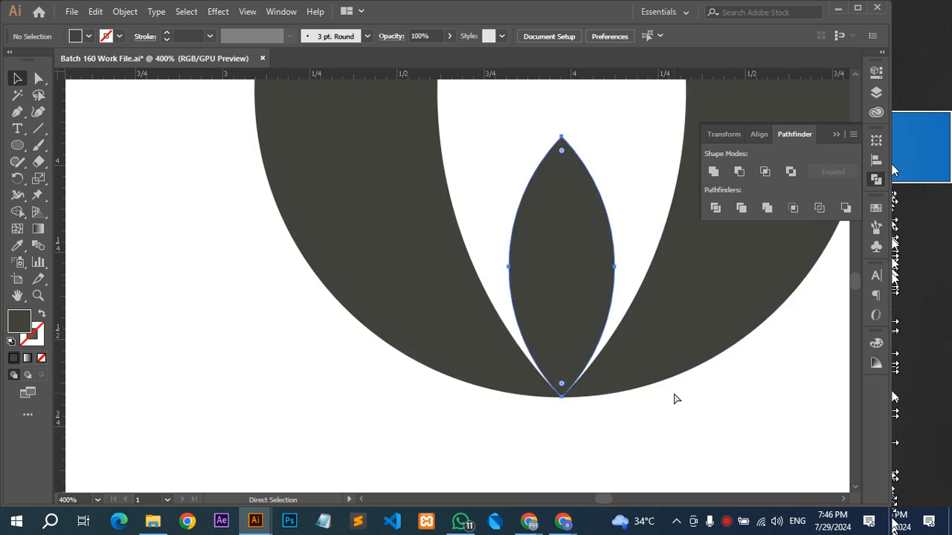
key("ctrl+shift+z")
key("ctrl+shift+z")
key("ctrl+shift+z")
key("ctrl+shift+z")
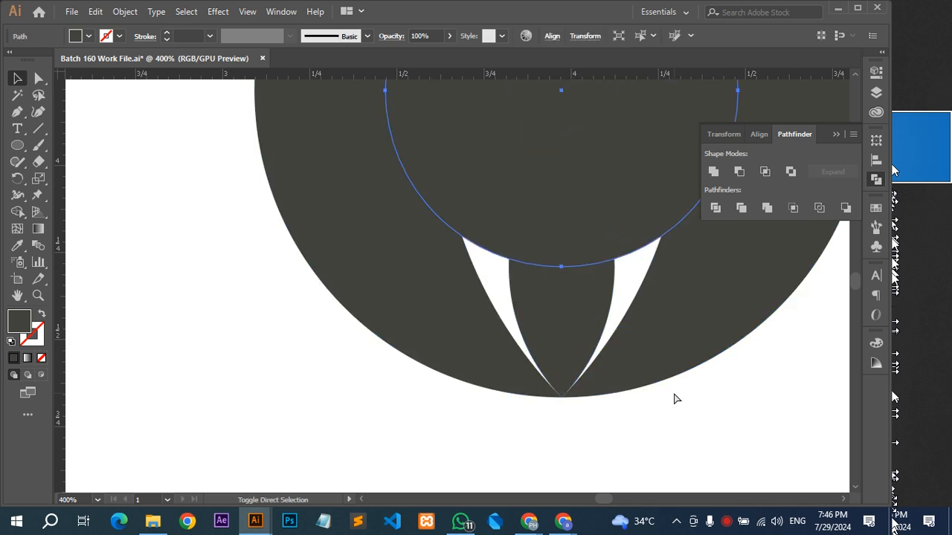
Check the white leaf's lower tip, and cut the leaf out of the large dark circle with Minus Front.
left_click(656, 425)
left_click(628, 210)
scroll(560, 414, "up", 4)
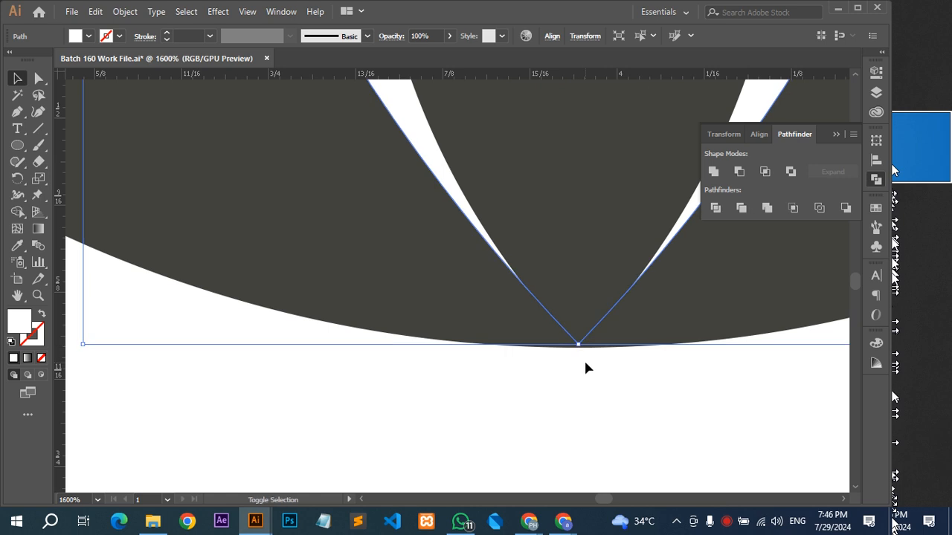
scroll(585, 367, "up", 6)
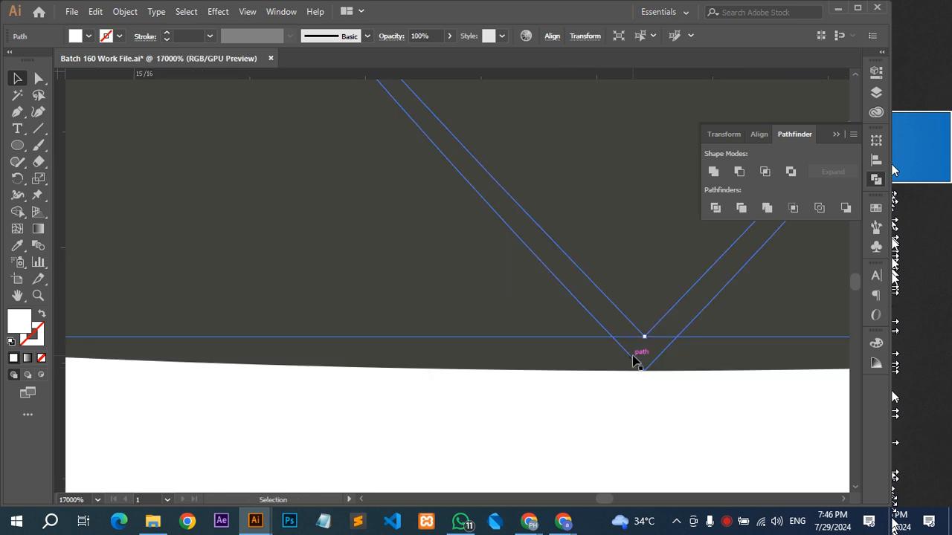
scroll(633, 360, "down", 8)
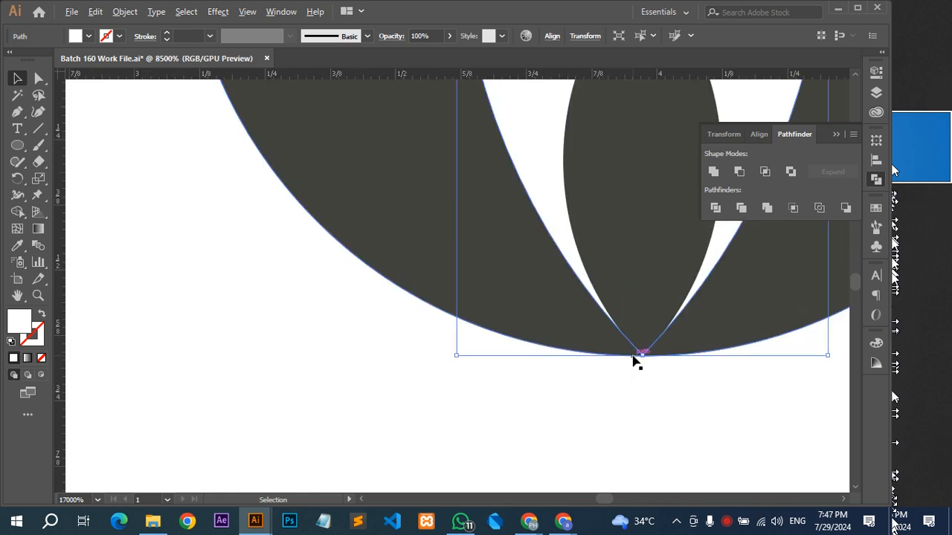
left_click_drag(551, 356, 363, 437)
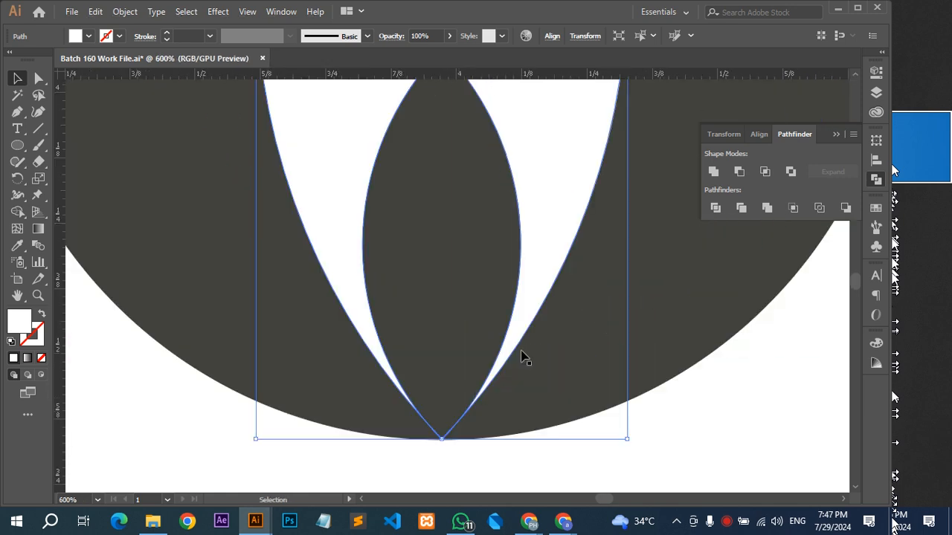
left_click(670, 272, "shift")
left_click(741, 208)
Try to unite the lower small leaf with the cut-out dark circle.
left_click(442, 354)
left_click(565, 373, "shift")
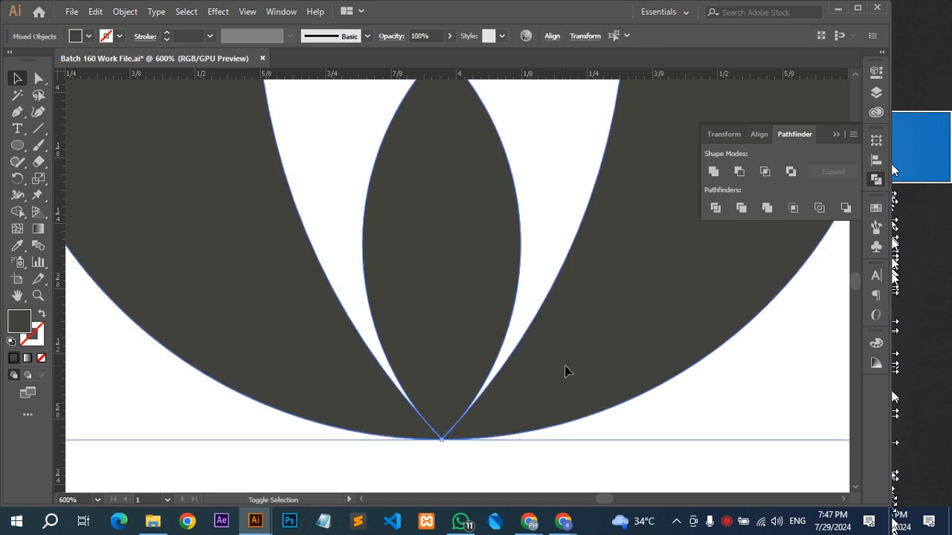
left_click(713, 172)
scroll(532, 366, "down", 3)
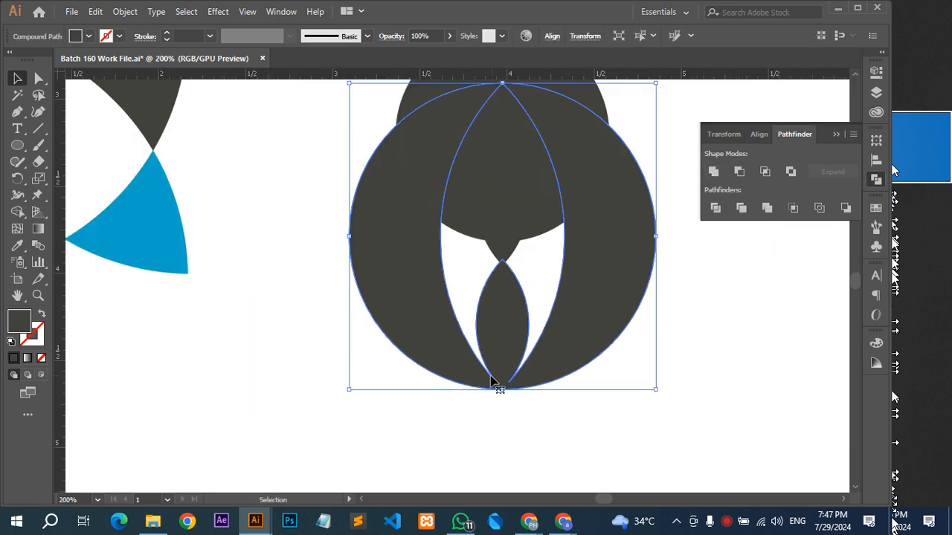
left_click(523, 421)
key("ctrl+a")
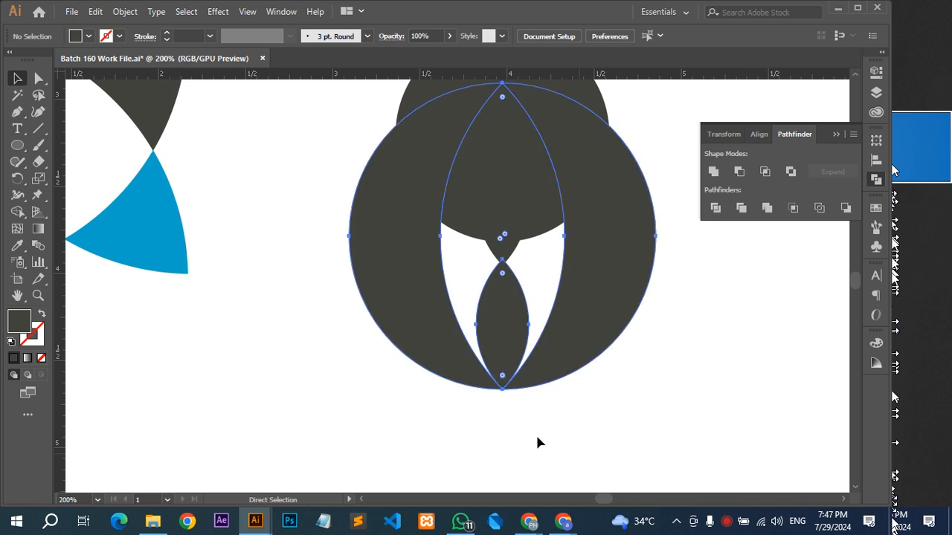
Nudge the lower small leaf up slightly and unite it with the cut-out dark circle.
scroll(497, 377, "up", 5)
left_click(545, 395)
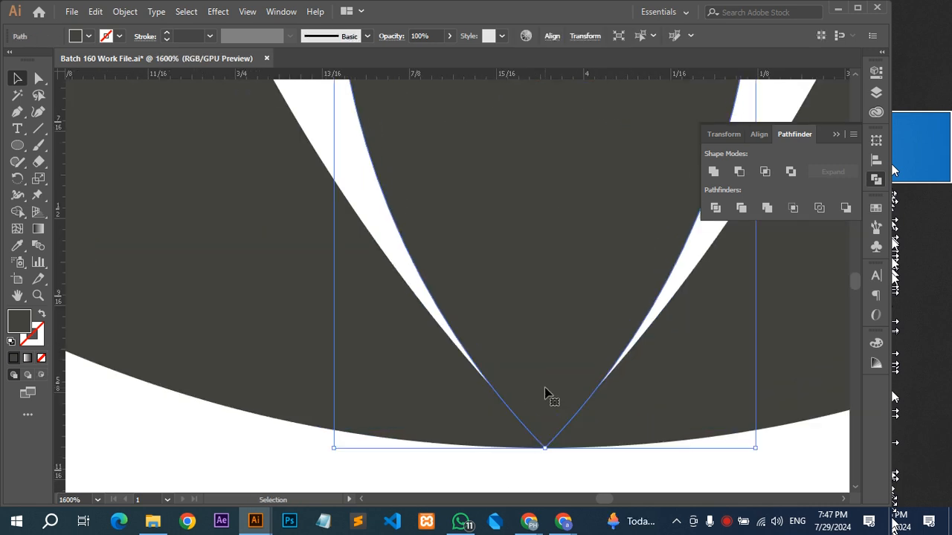
left_click_drag(546, 392, 536, 332)
scroll(545, 420, "up", 3)
left_click(404, 327, "shift")
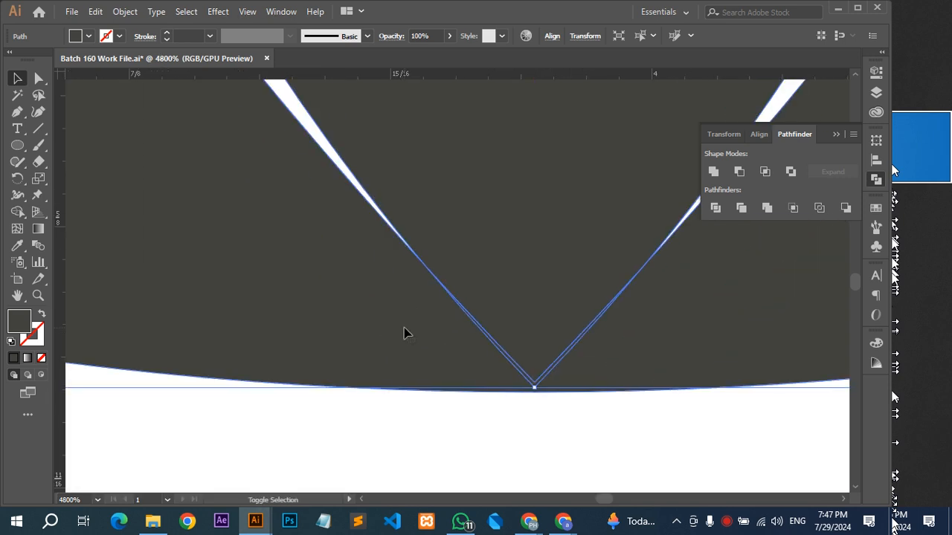
left_click(717, 172)
Unite the upper small leaf with the combined body and lower tie leaf.
scroll(588, 245, "down", 3)
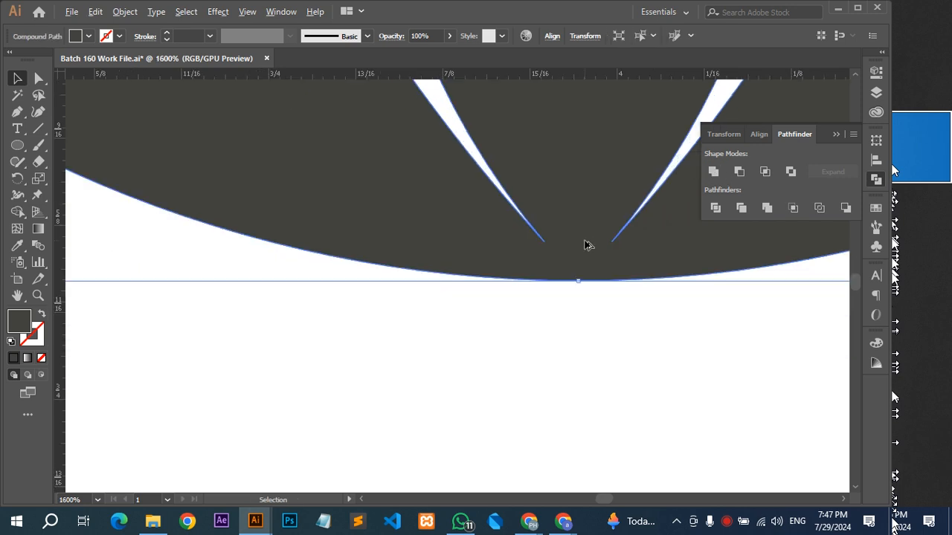
scroll(587, 245, "down", 3)
scroll(587, 245, "down", 7)
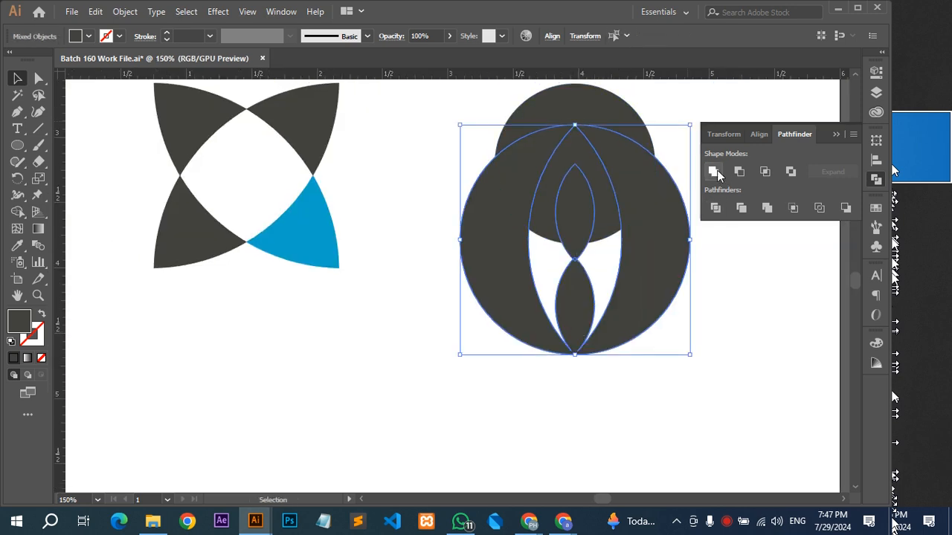
Try to cut the head circle out of the united body and tie with Minus Front.
left_click(617, 102)
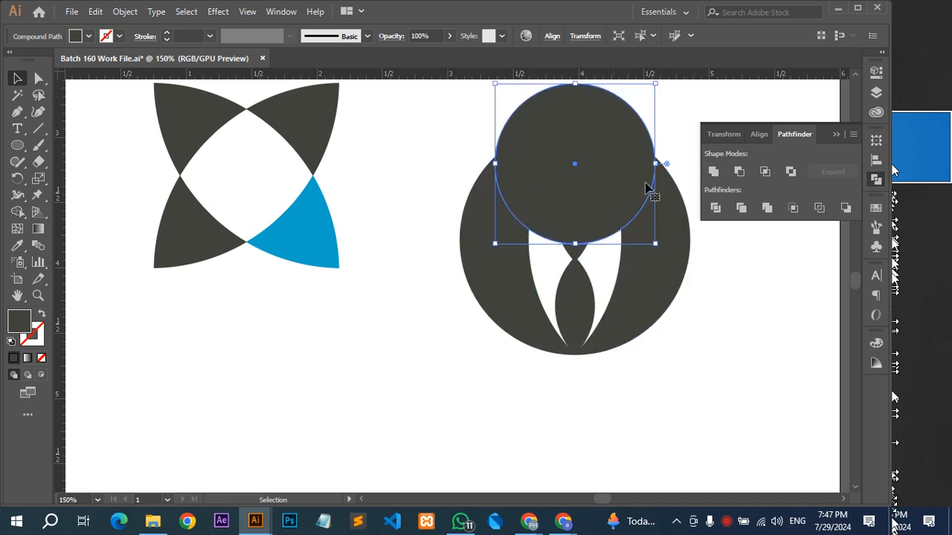
left_click(656, 291, "shift")
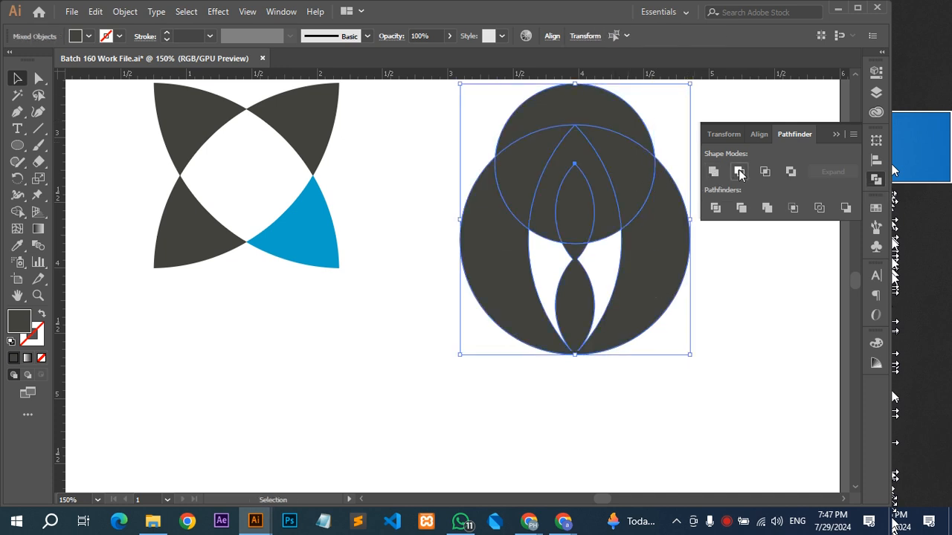
left_click(739, 171)
left_click(683, 375)
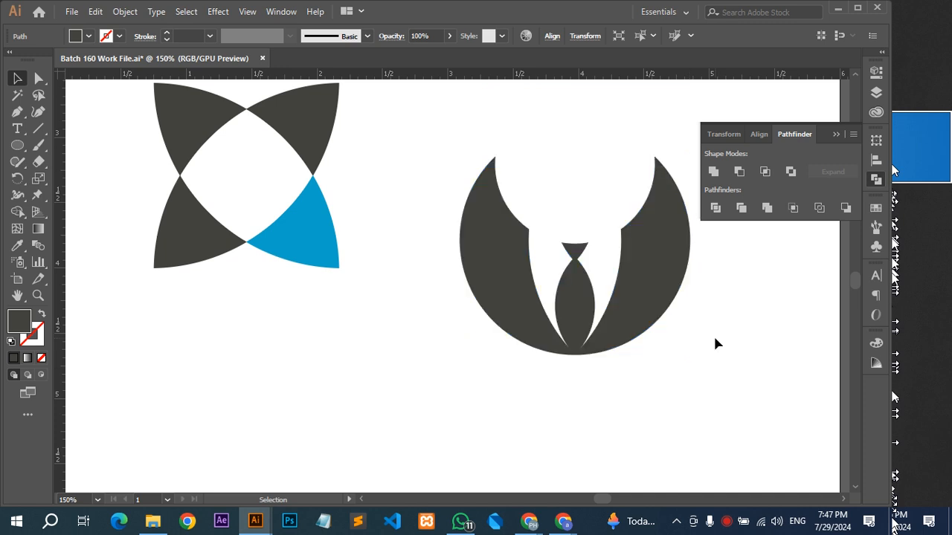
key("a")
key("ctrl+z")
Copy the head circle, and subtract the original from the united body and tie with Minus Front.
key("v")
left_click(612, 121)
left_click(673, 270, "shift")
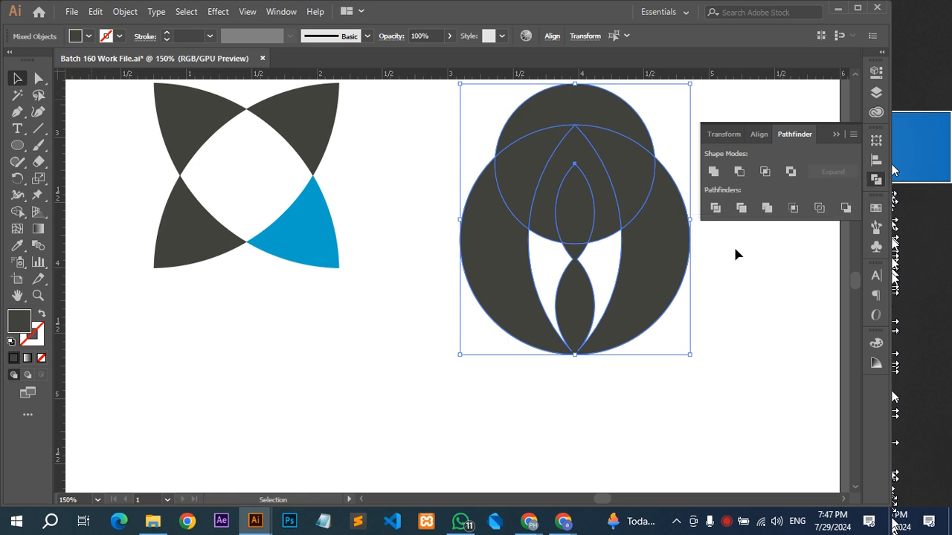
left_click(747, 308)
left_click(628, 191)
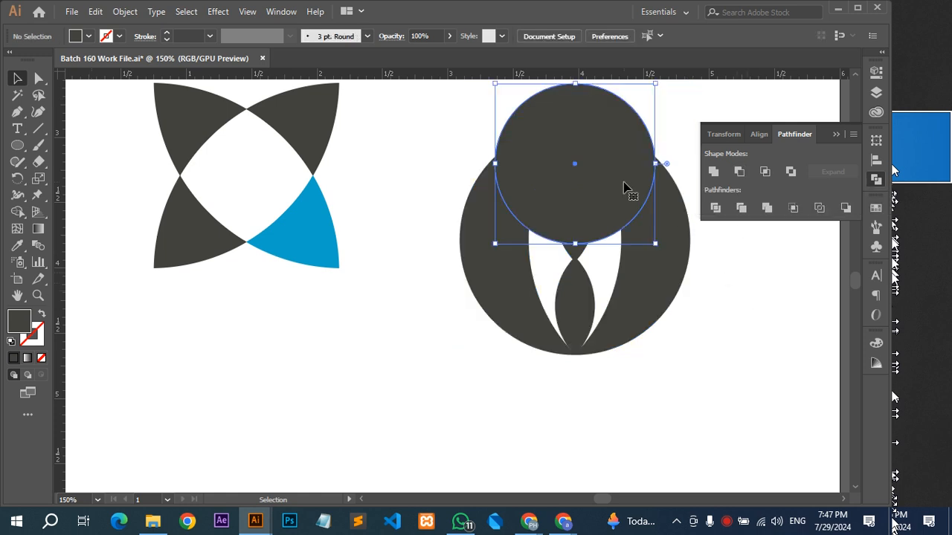
left_click(692, 252, "shift")
left_click(739, 171)
left_click(593, 158)
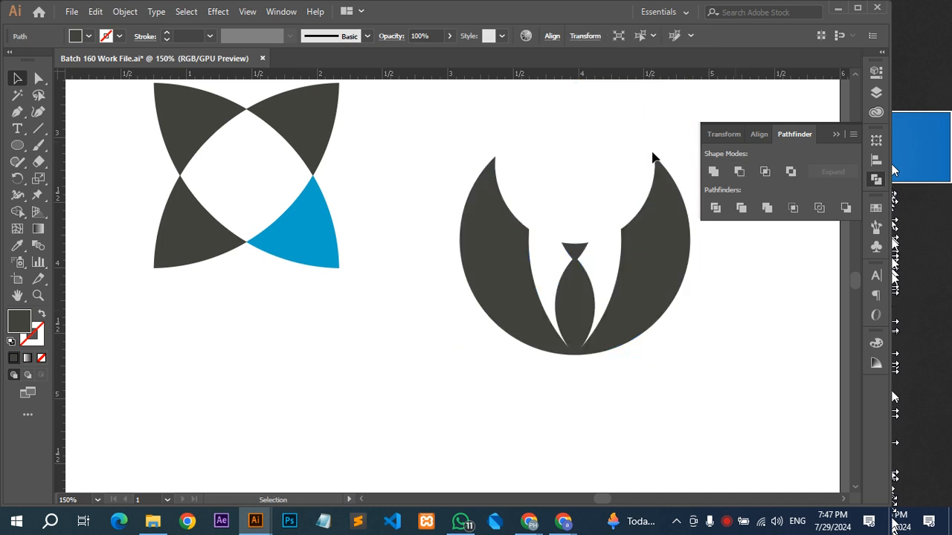
Paste the head circle in front and shrink it from its centre to leave a white gap around its lower half.
key("space")
left_click_drag(615, 203, 471, 312)
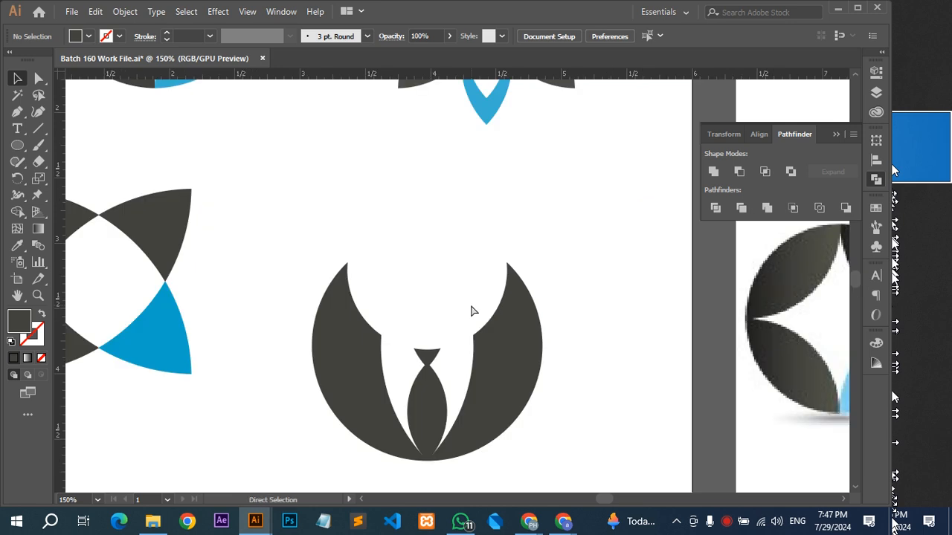
key("ctrl+f")
left_click_drag(507, 273, 498, 274)
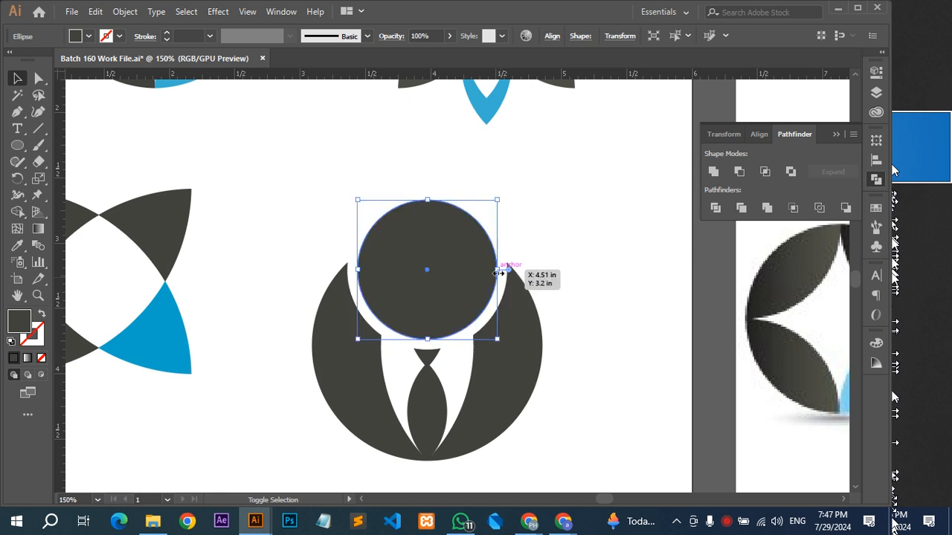
Fill the head circle with light blue sampled from the blue leaf of the circular reference logo.
key("ctrl+minus")
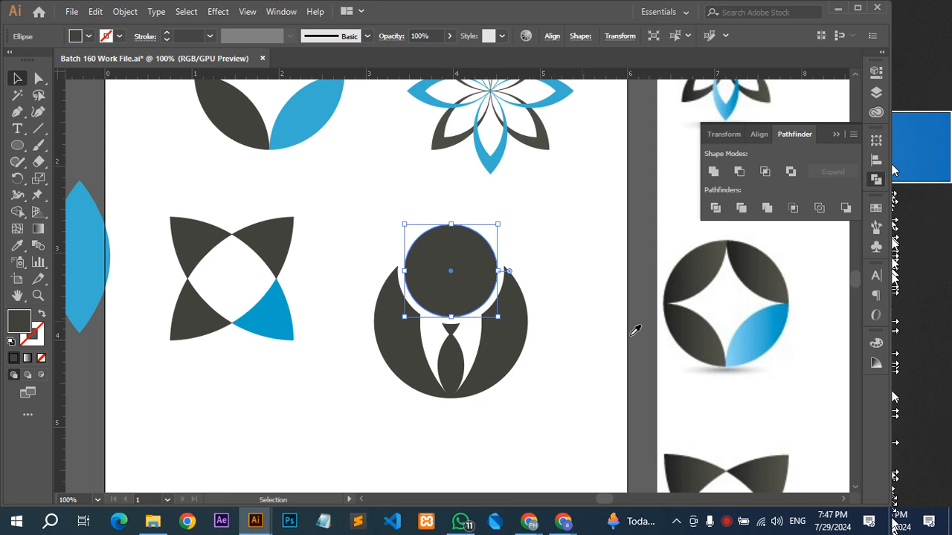
left_click(754, 335)
key("v")
left_click(592, 221)
Compare the recreated suited figure with its original on the reference logo sheet.
left_click_drag(510, 229, 353, 263)
left_click_drag(429, 263, 133, 309)
scroll(133, 308, "down", 2)
left_click_drag(433, 329, 590, 252)
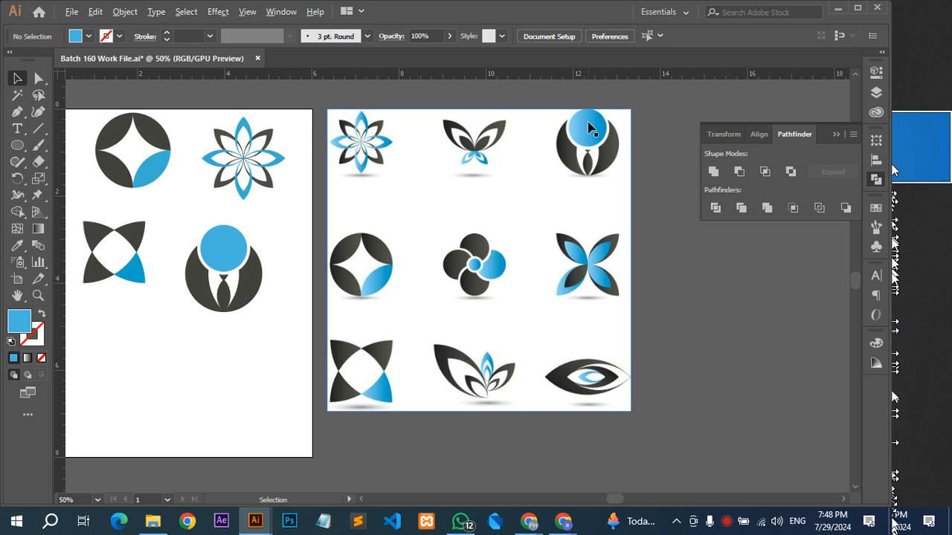
scroll(587, 129, "up", 1)
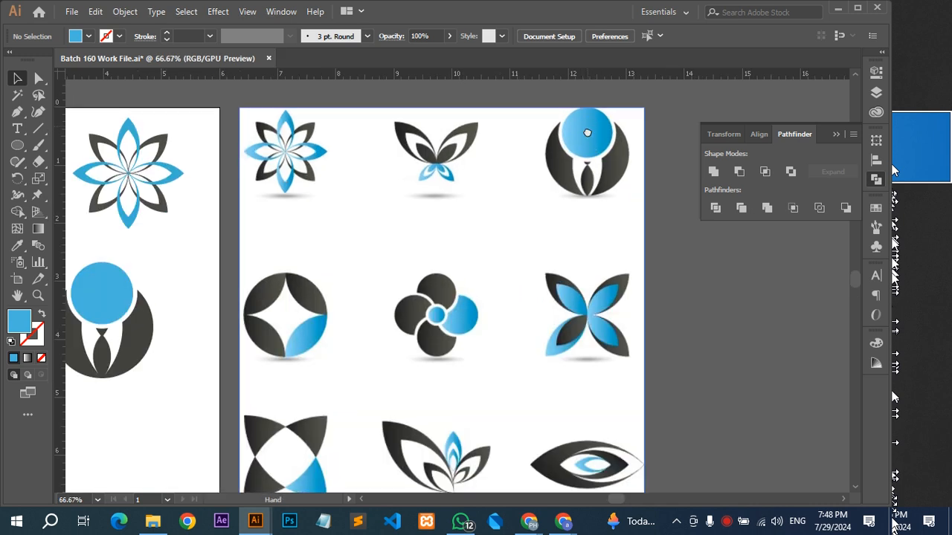
Examine the suited figure on the reference sheet up close and check the recreated version against it.
scroll(587, 132, "up", 3)
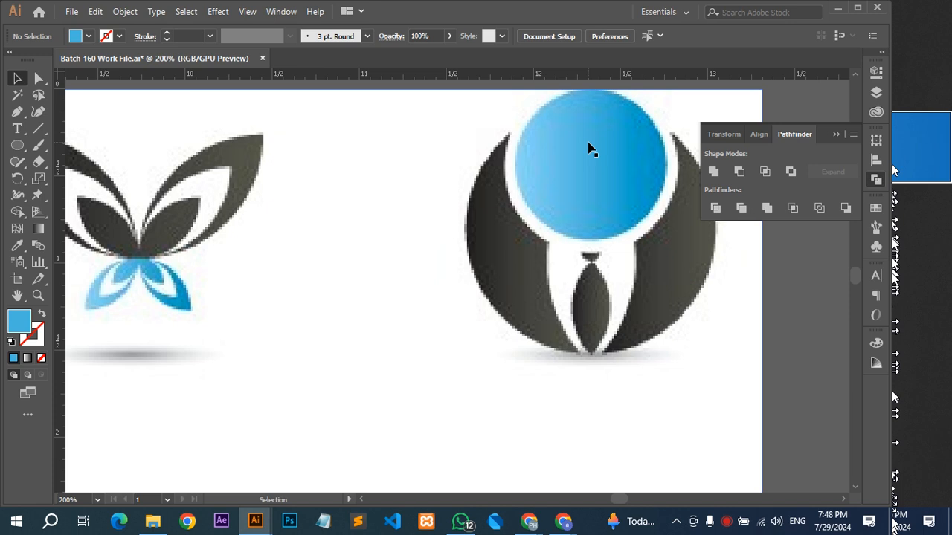
scroll(588, 147, "down", 1)
key("space")
left_click_drag(496, 222, 545, 194)
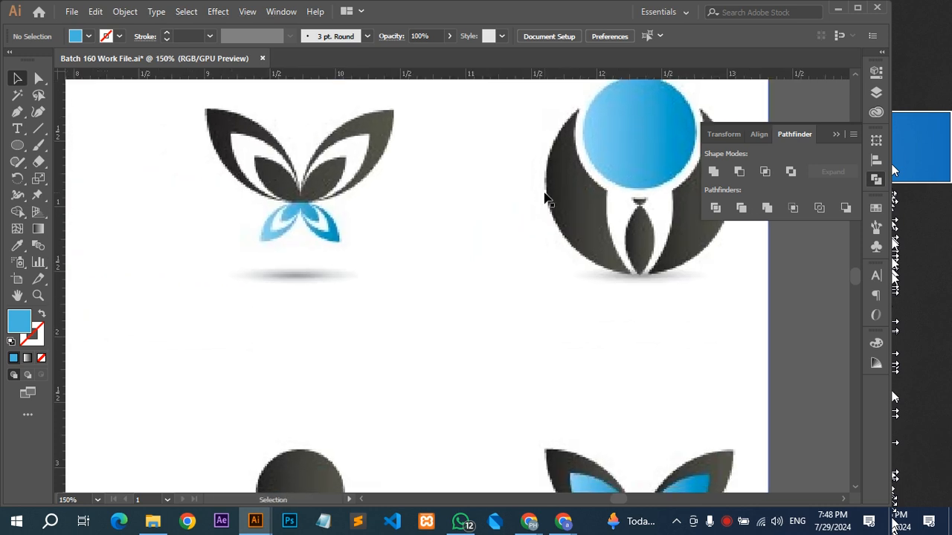
scroll(545, 199, "down", 1)
scroll(545, 199, "down", 1)
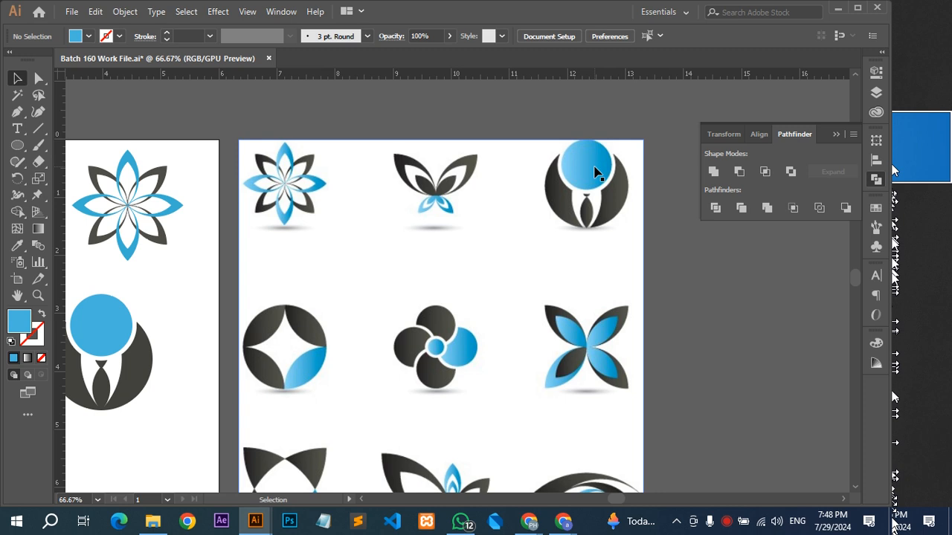
key("space")
left_click_drag(424, 268, 480, 229)
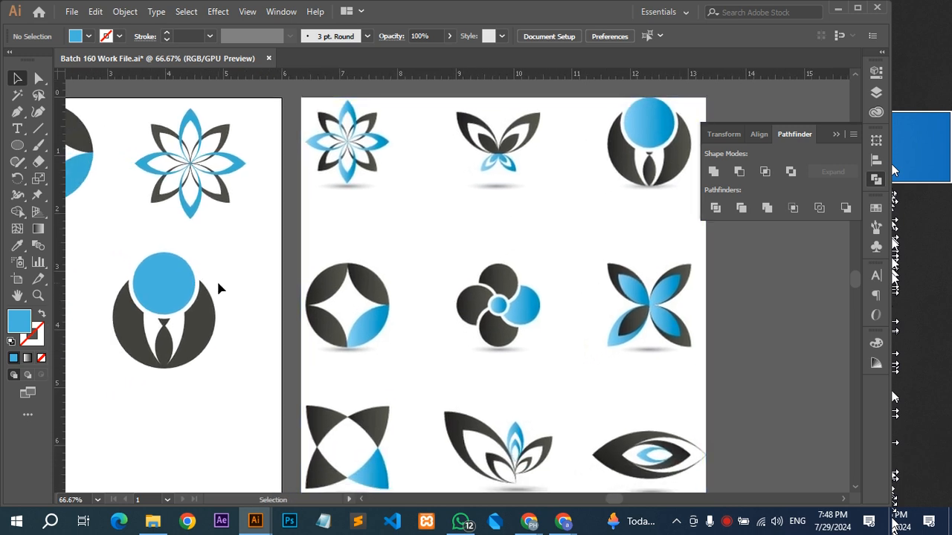
key("space")
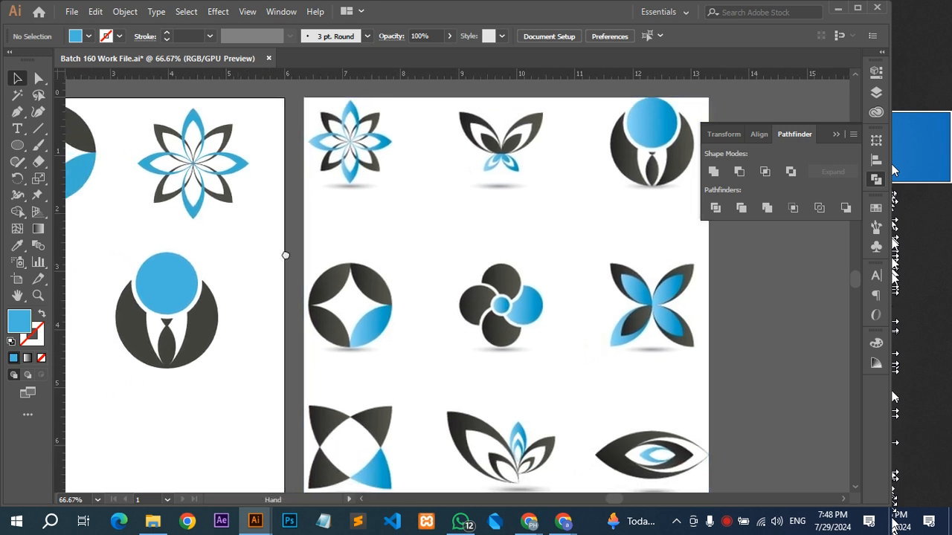
left_click_drag(232, 274, 360, 245)
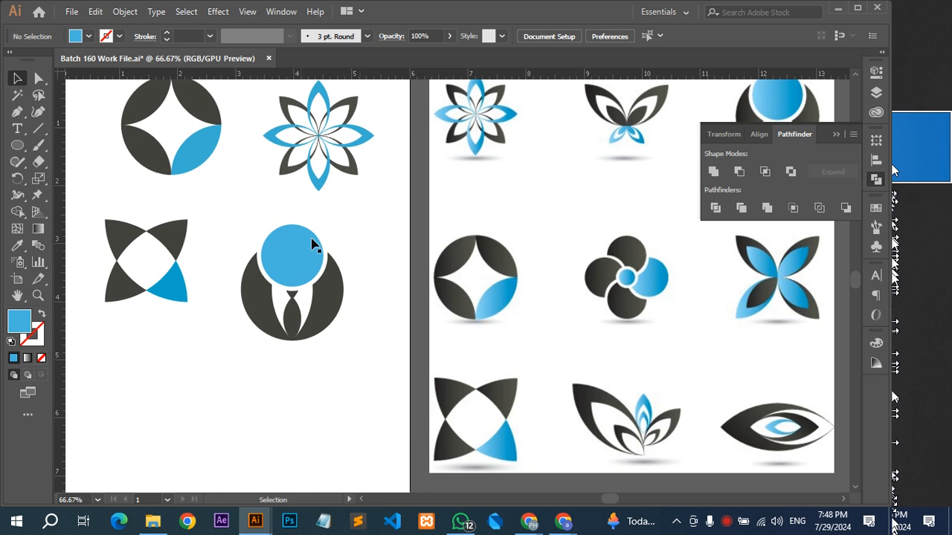
scroll(289, 303, "up", 3)
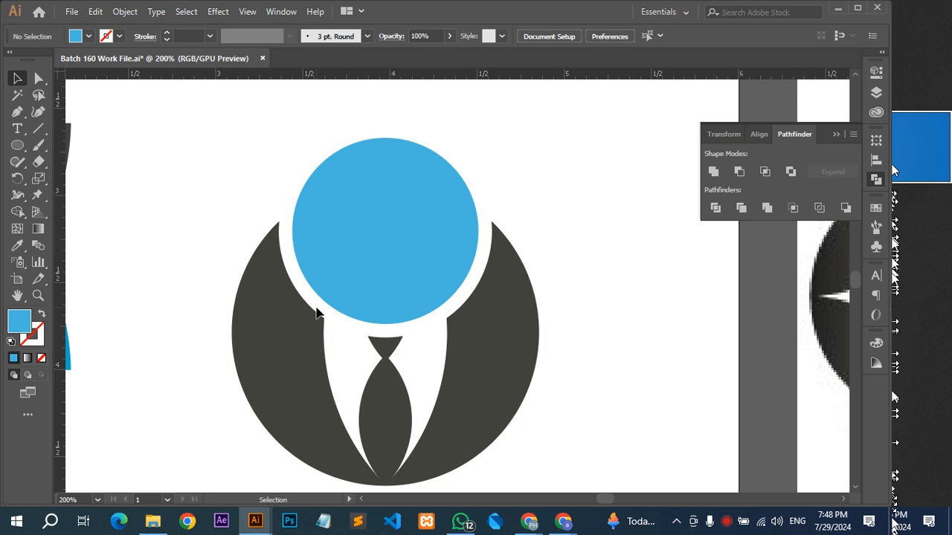
Undo the figure's recent edits back to the separate body circle, white collar leaf and tie leaves.
key("ctrl+z")
key("ctrl+z")
key("ctrl+z")
key("ctrl+z")
key("ctrl+z")
key("ctrl+z")
key("ctrl+z")
key("ctrl+z")
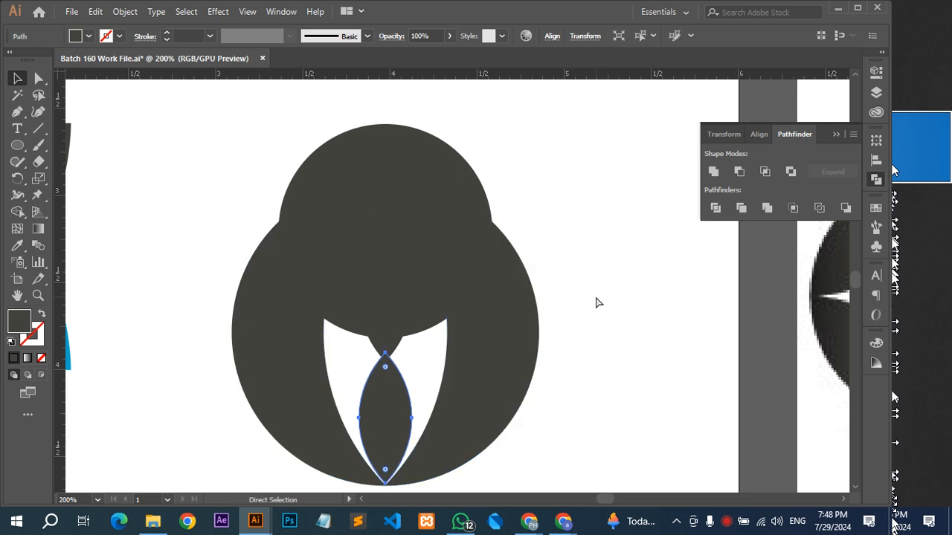
key("ctrl+z")
key("ctrl+z")
key("ctrl+z")
key("ctrl+z")
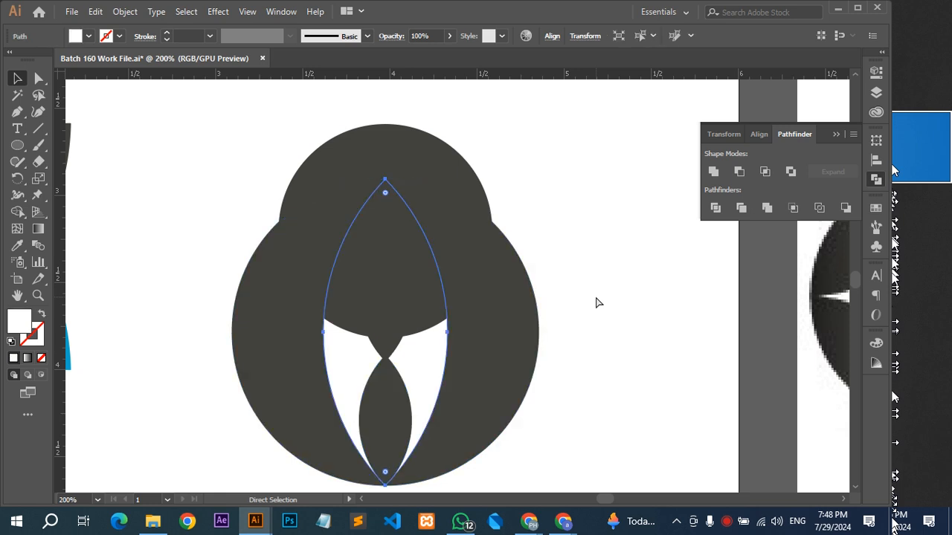
Subtract the white collar leaf from the dark body circle with Minus Front.
left_click(596, 302)
left_click_drag(597, 325, 649, 227)
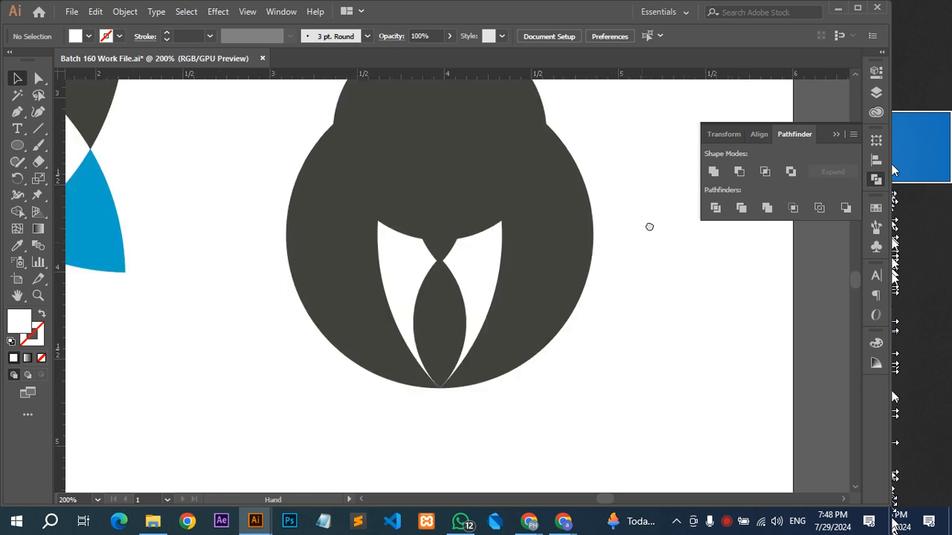
scroll(455, 388, "up", 3)
left_click(516, 212)
scroll(418, 417, "up", 3)
left_click(486, 295, "shift")
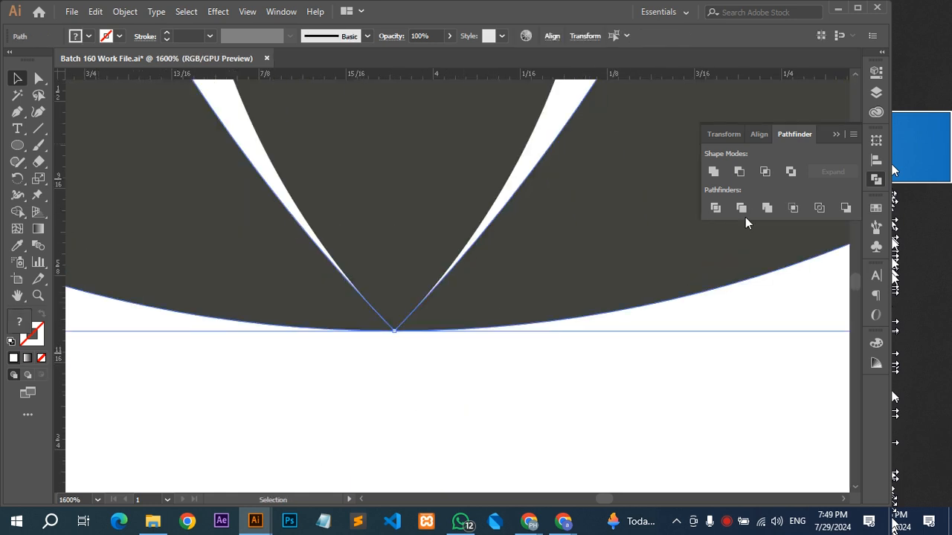
left_click(739, 172)
scroll(365, 339, "down", 3)
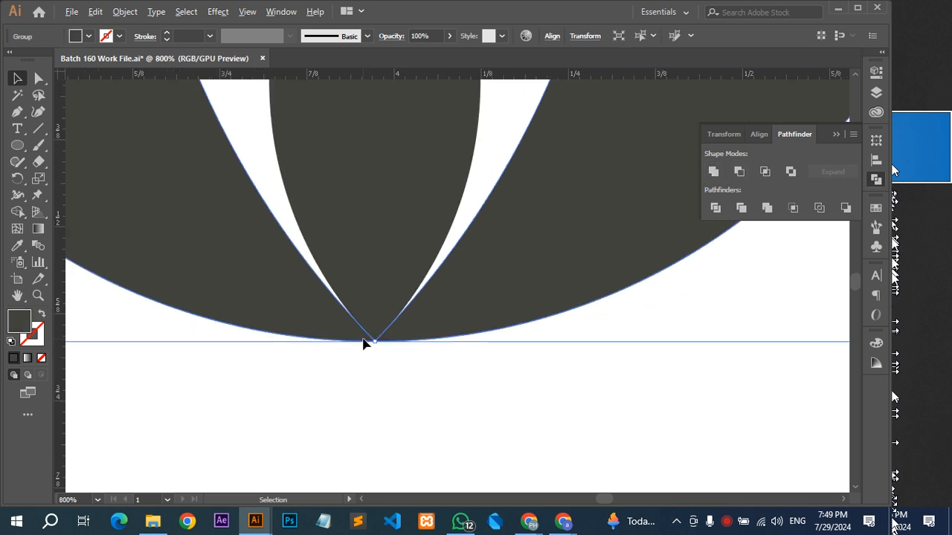
left_click(556, 327)
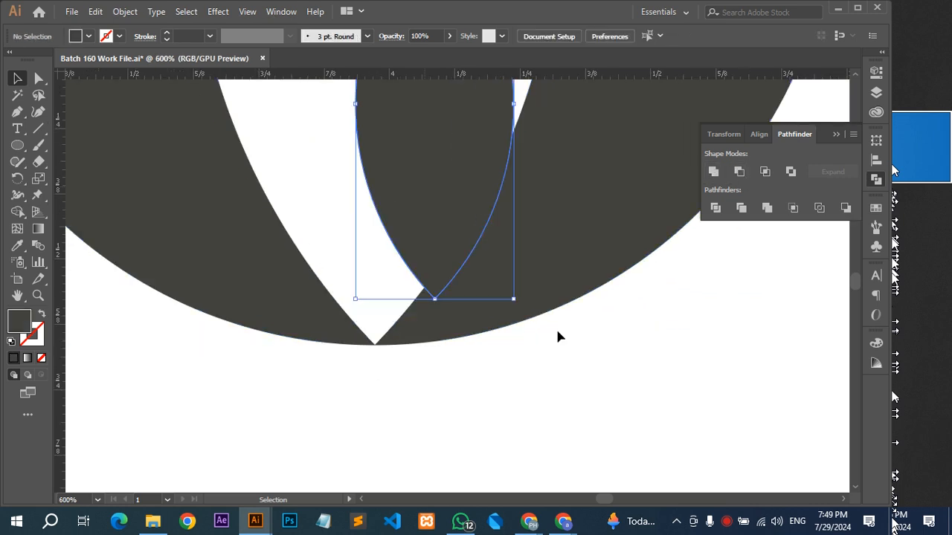
Merge the lower tie leaf with the cut-out body using Unite.
left_click(489, 344)
scroll(487, 353, "up", 3)
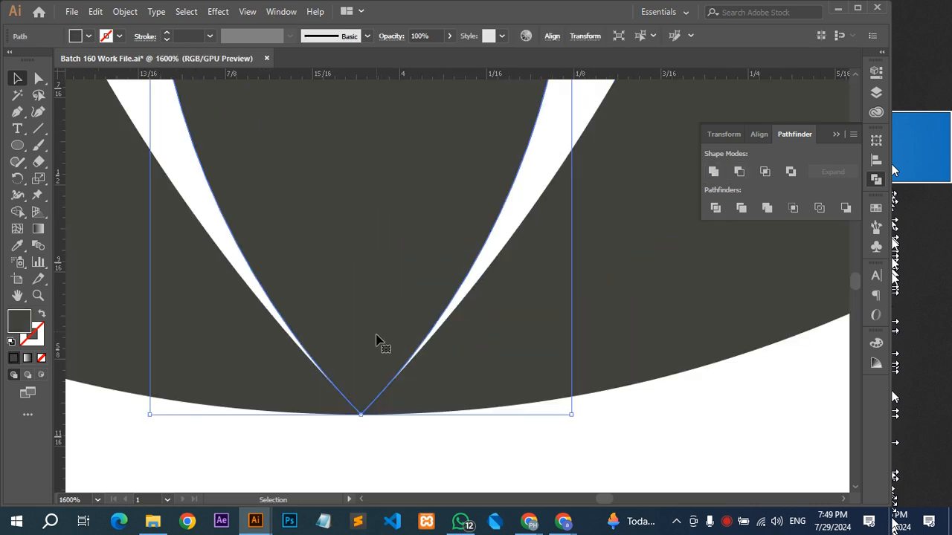
left_click(503, 367, "shift")
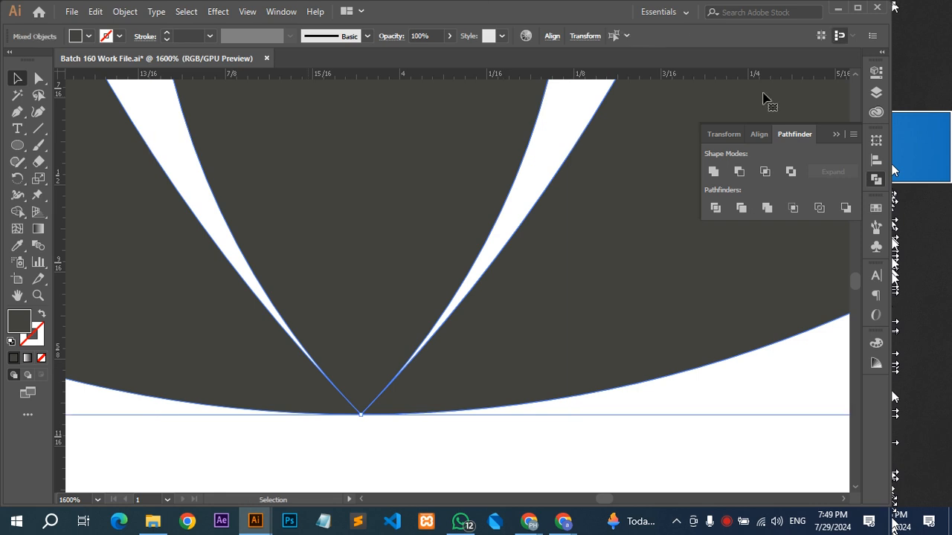
left_click(717, 173)
scroll(490, 158, "down", 4)
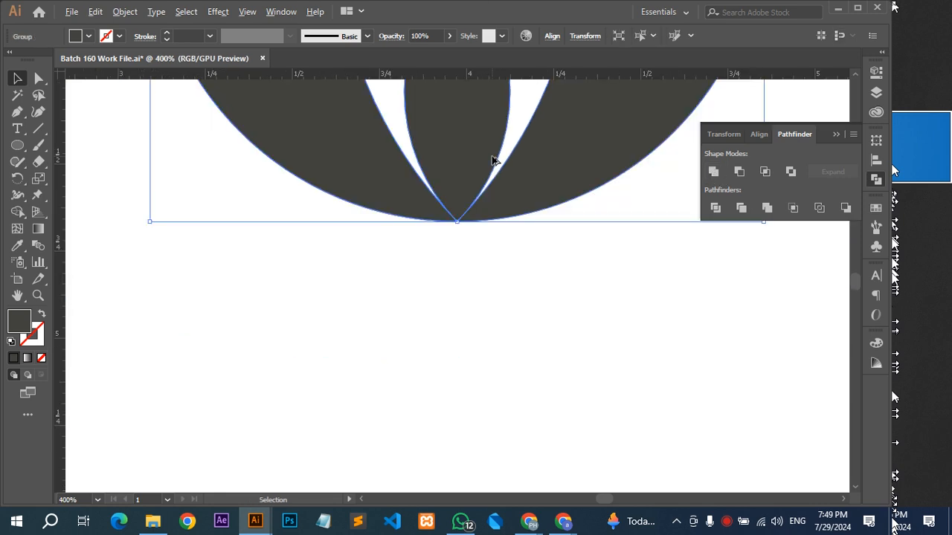
Add the upper tie leaf to the body and lower tie with Unite.
scroll(491, 160, "down", 3)
left_click(424, 280)
left_click(419, 340, "shift")
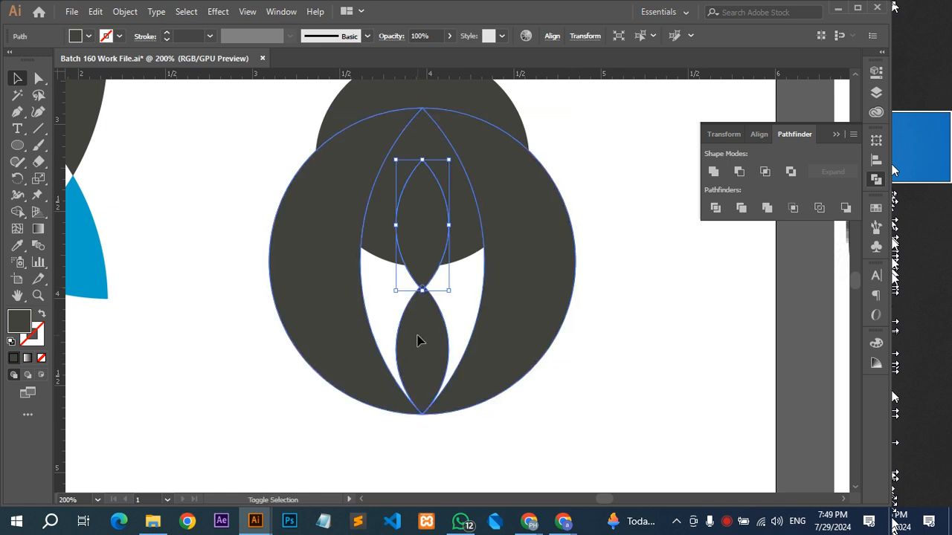
left_click(720, 174)
Move the united body away from the head circle to check its shape, and undo the move.
left_click(608, 327)
left_click_drag(499, 312, 698, 370)
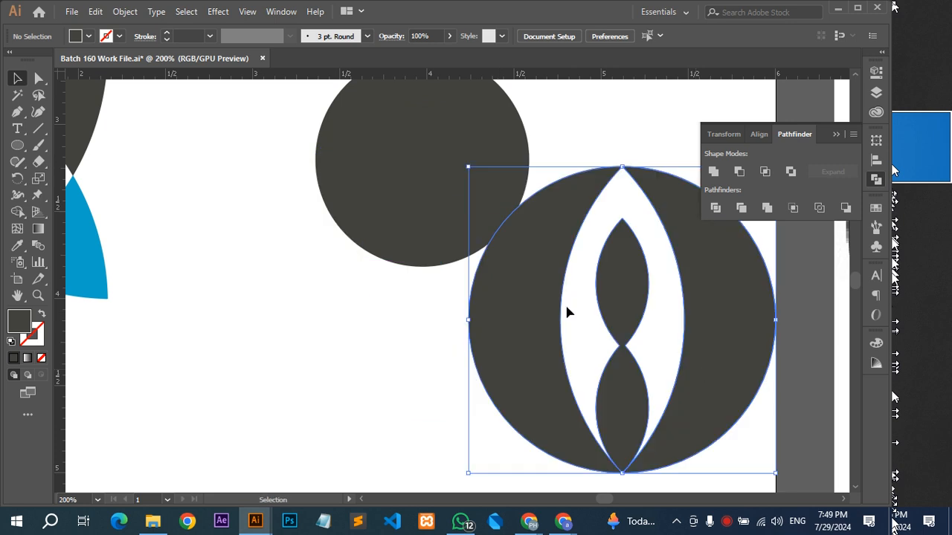
key("ctrl+z")
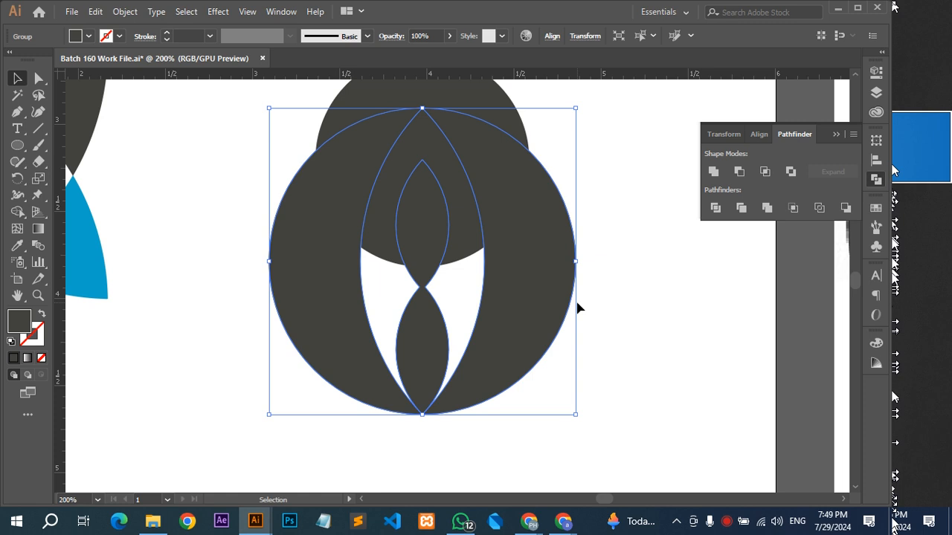
Try to subtract the head circle from the united body with Minus Front, and undo it.
scroll(578, 310, "up", 2)
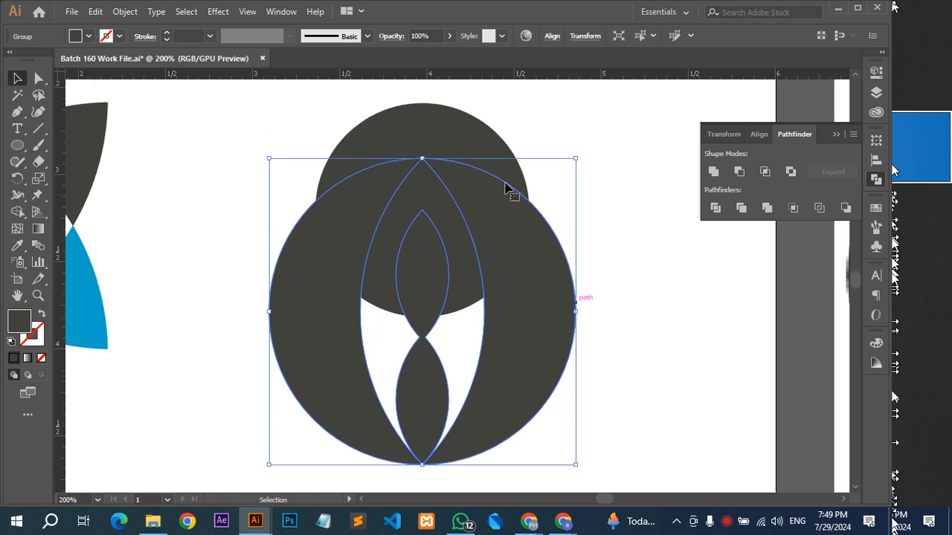
left_click(482, 149)
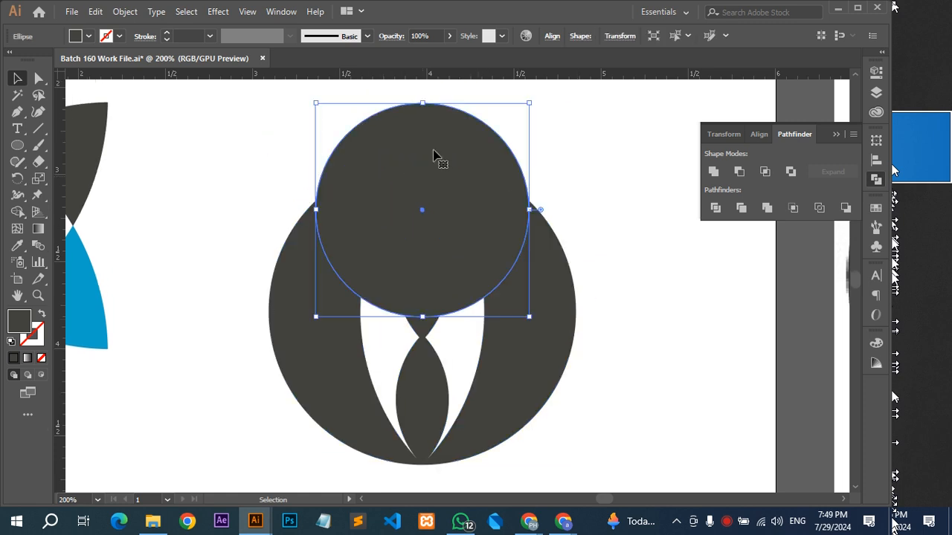
key("a")
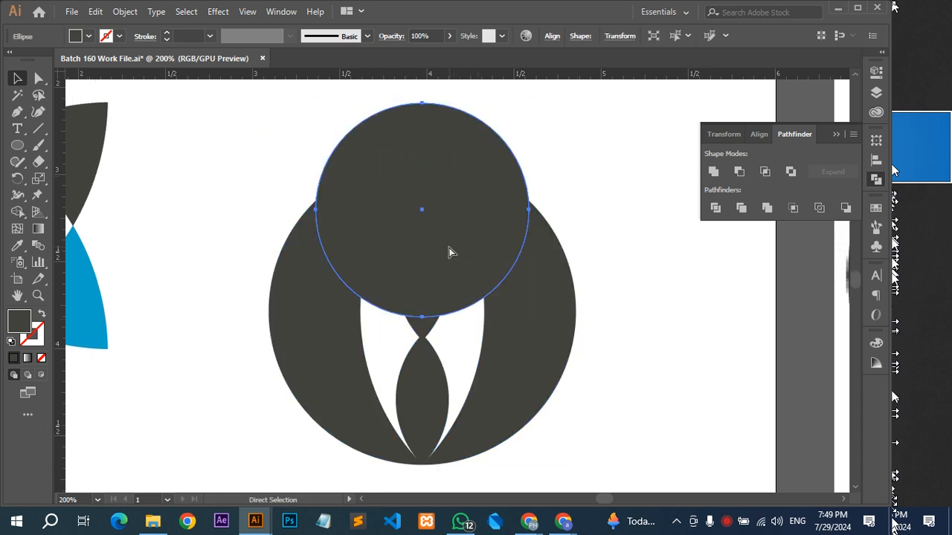
left_click(530, 269, "shift")
left_click(745, 173)
key("ctrl+z")
key("ctrl+z")
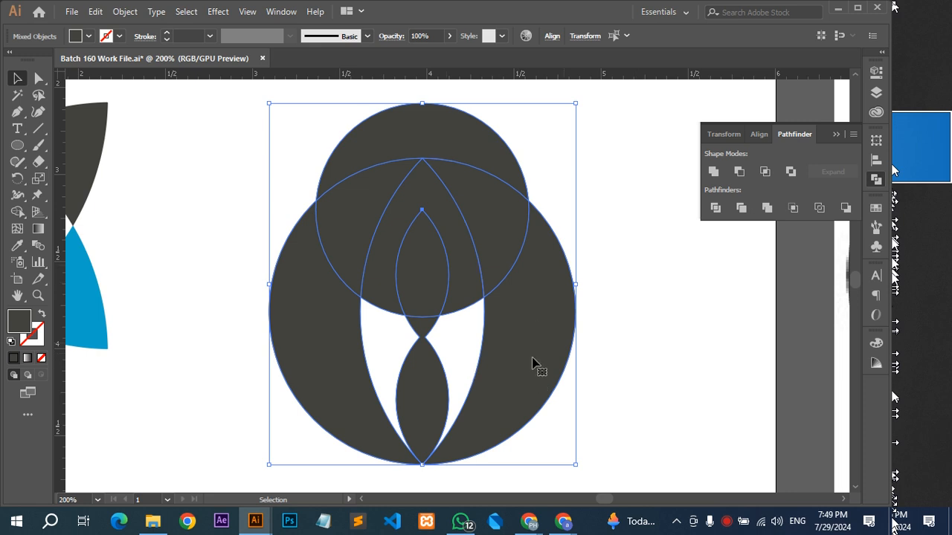
left_click_drag(532, 362, 649, 327)
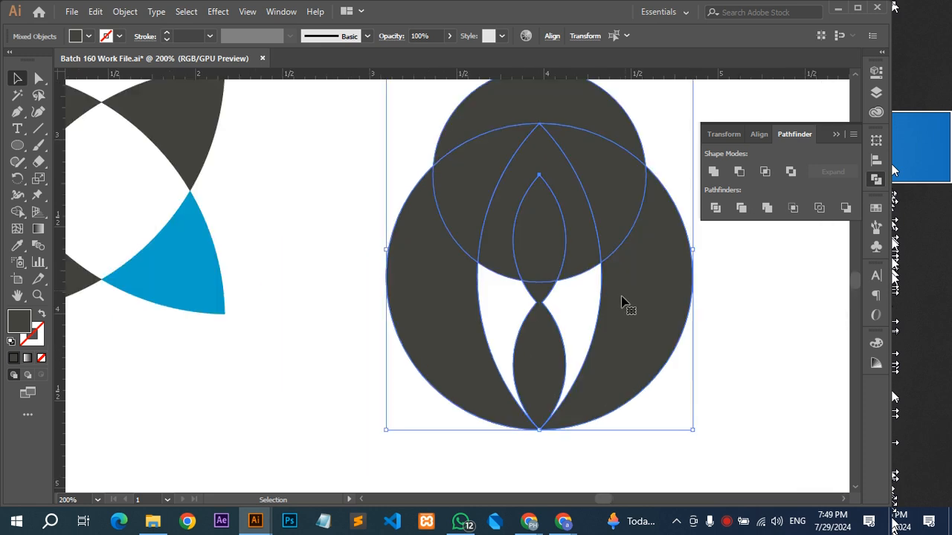
left_click(594, 463)
left_click_drag(642, 295, 613, 342)
left_click(571, 435)
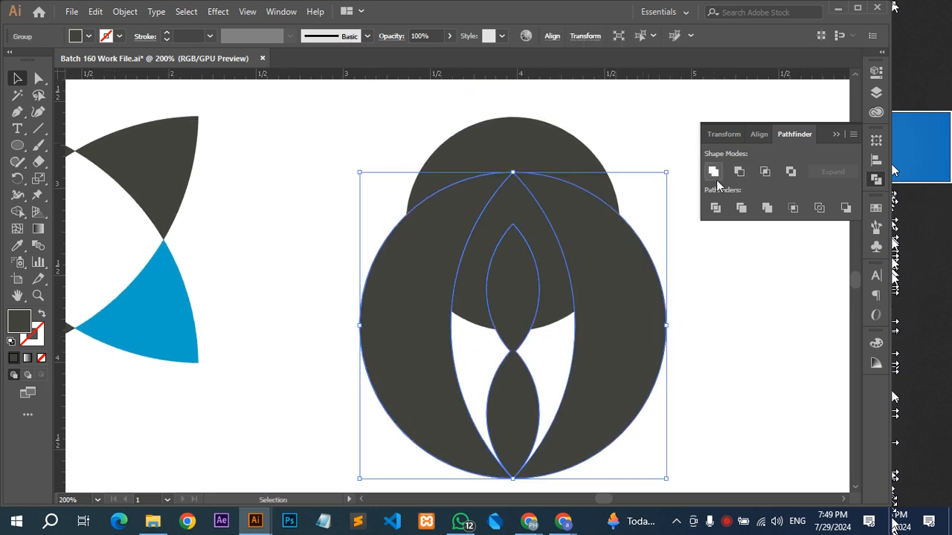
right_click(611, 345)
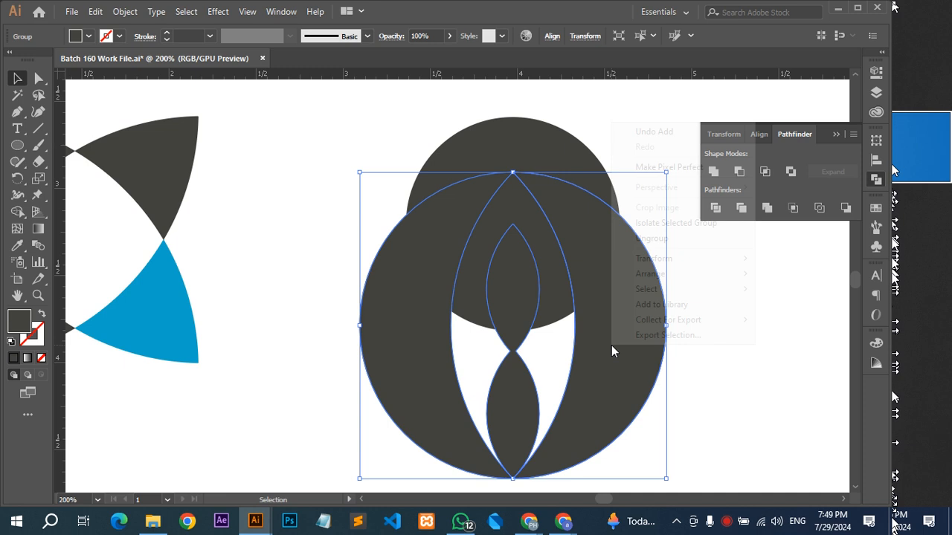
left_click(681, 377)
Try Minus Front and Intersect on the head circle and united body, and combine them with Exclude instead.
left_click_drag(608, 94, 547, 303)
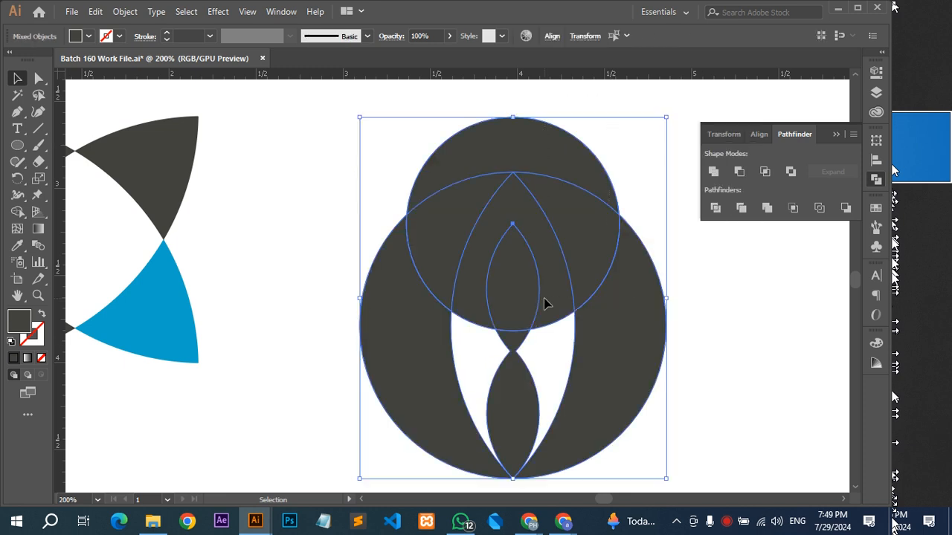
left_click(743, 175)
key("ctrl+z")
left_click(766, 172)
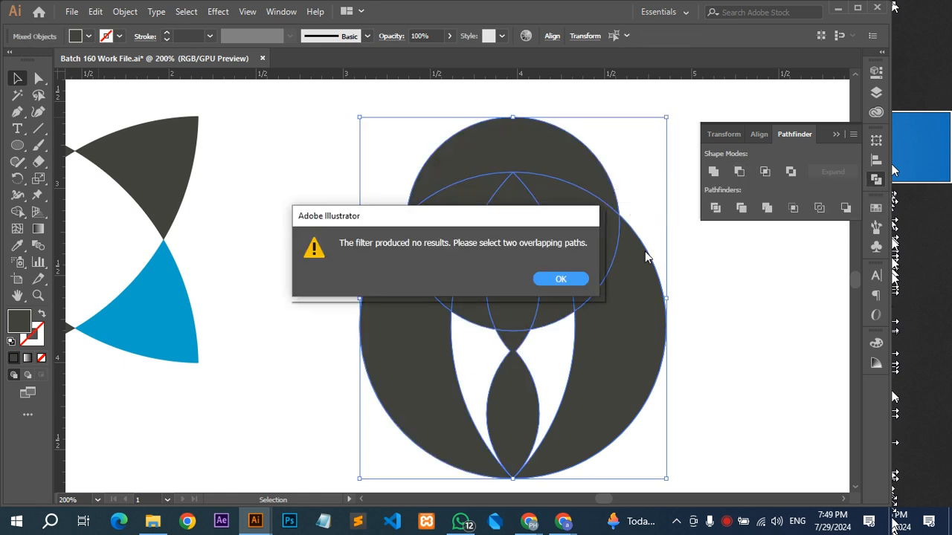
left_click(563, 281)
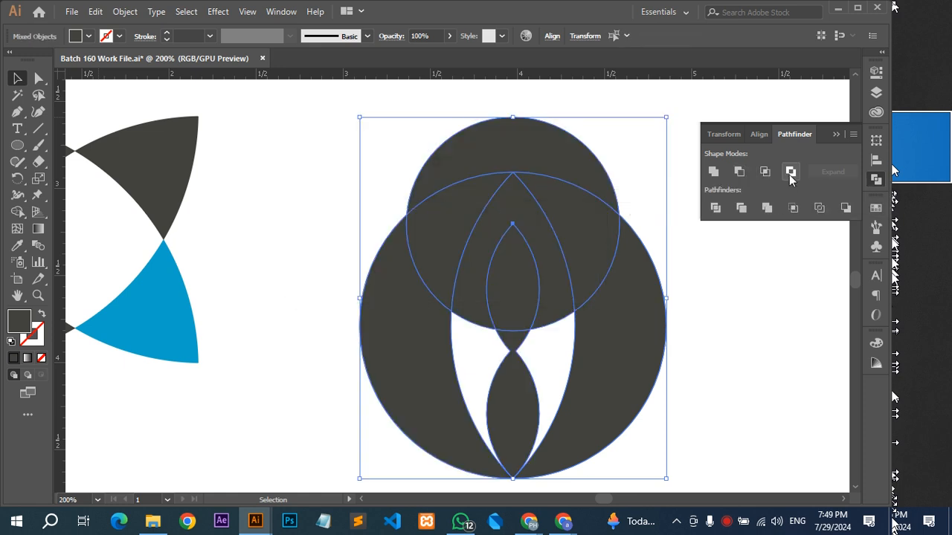
left_click(790, 172)
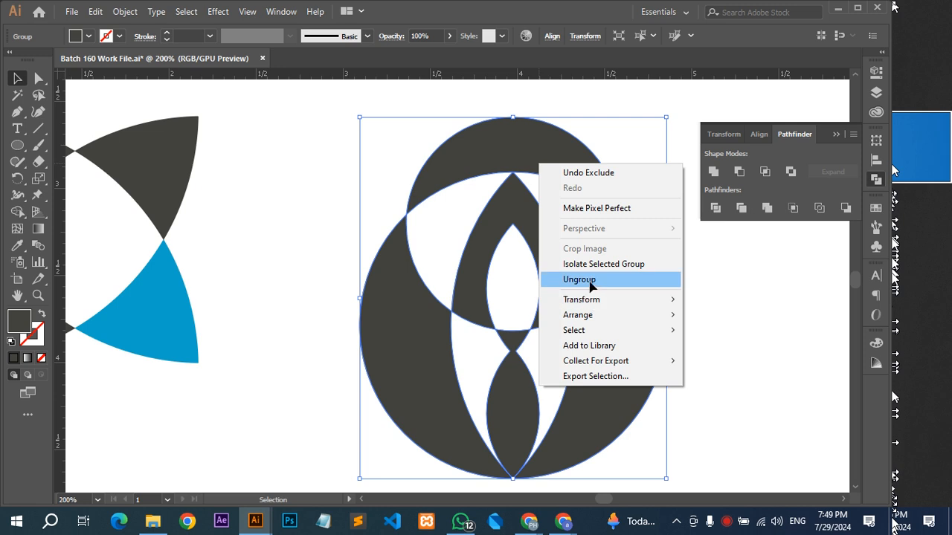
Ungroup the excluded shape and delete the leftover pieces above the shoulders and tie.
left_click(591, 279)
left_click(566, 171)
left_click(525, 239, "shift")
key("Delete")
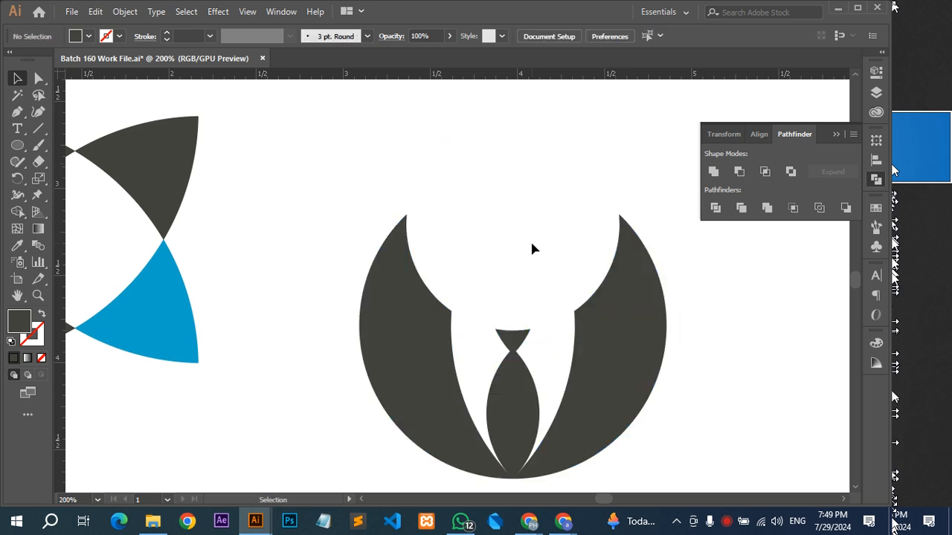
Paste the head circle in front of the suit and shrink it slightly.
scroll(531, 245, "down", 3)
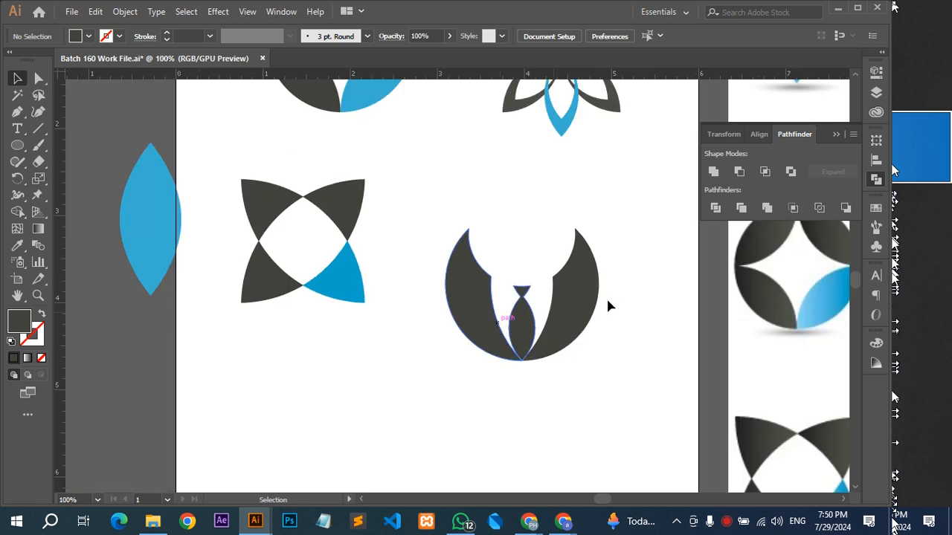
scroll(627, 270, "up", 2)
key("ctrl+f")
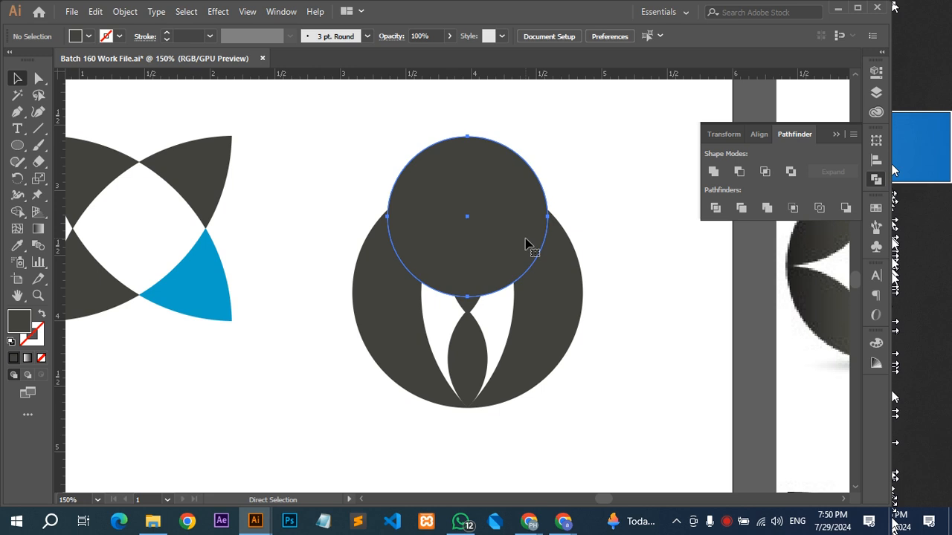
left_click_drag(548, 216, 537, 216)
Undo the head circle's resize and paste, the deletion of the pieces and the ungrouping.
key("ctrl+z")
key("ctrl+z")
key("ctrl+z")
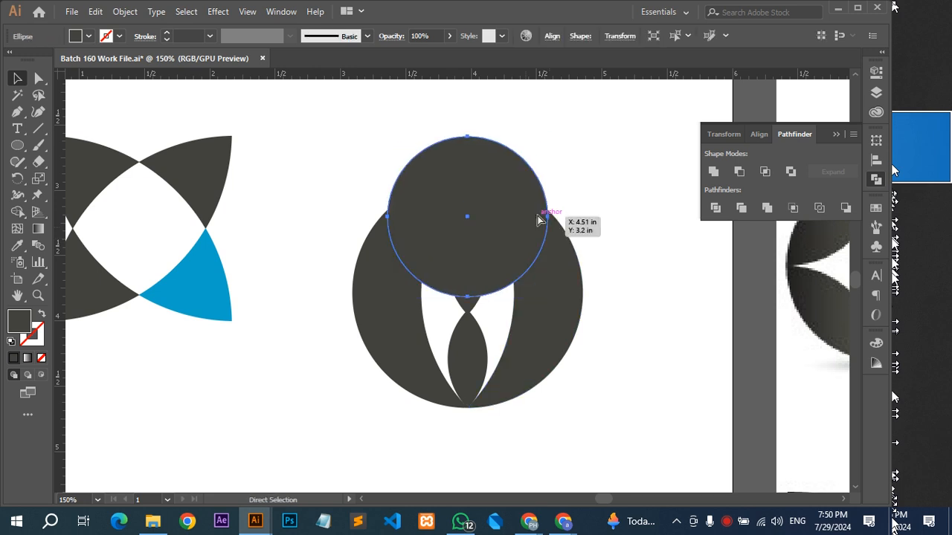
key("ctrl+z")
key("ctrl+z")
key("ctrl+z")
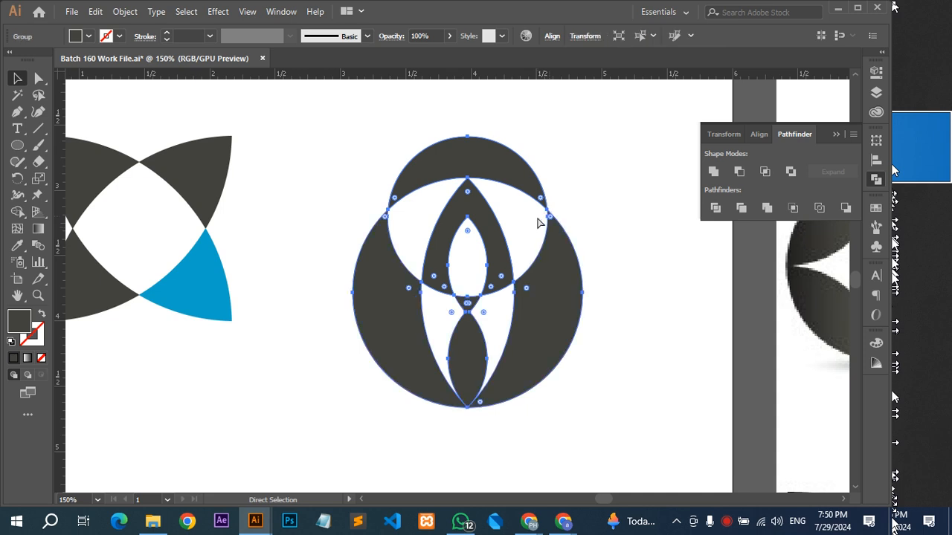
Select the head circle together with the suited body and combine them with Pathfinder Exclude.
left_click(597, 200)
left_click_drag(605, 166, 325, 319)
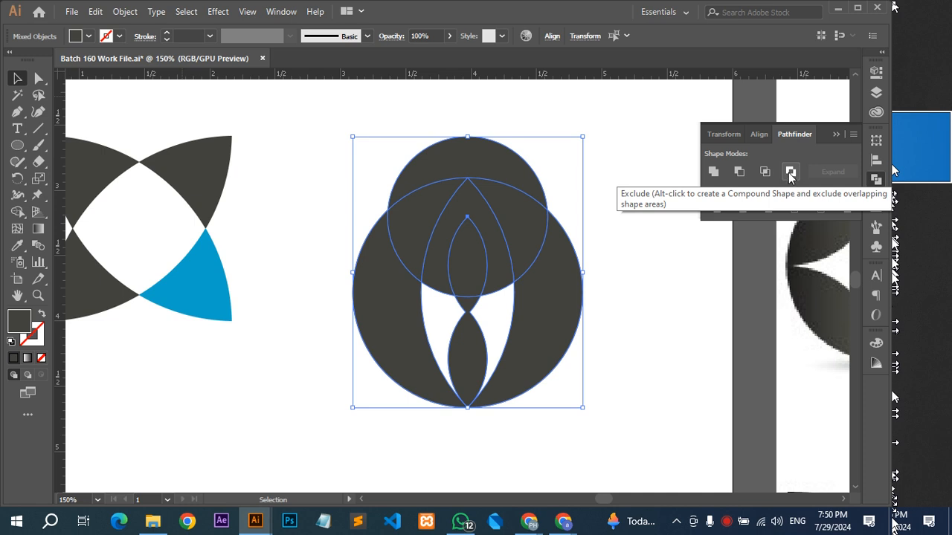
left_click(789, 171)
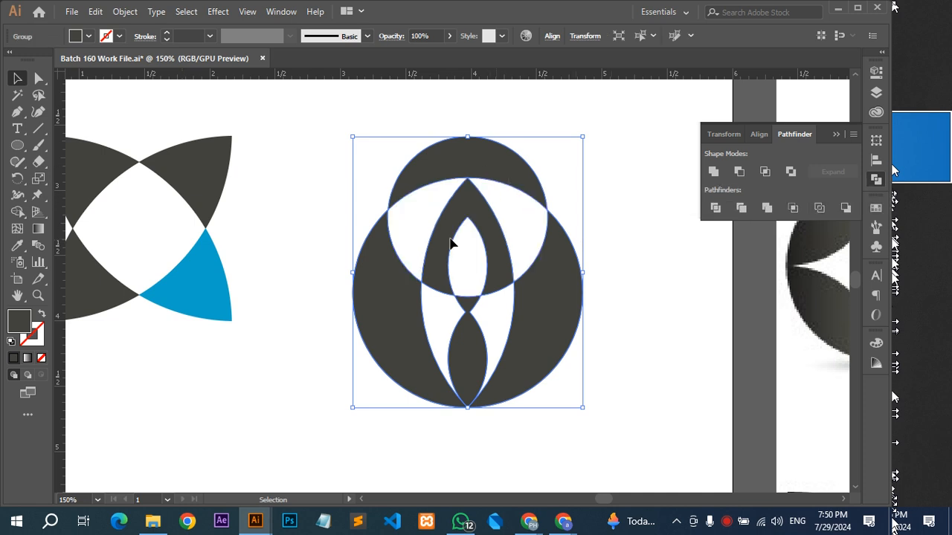
Ungroup the excluded shape and delete the leftover pieces above the shoulders and tie.
right_click(480, 188)
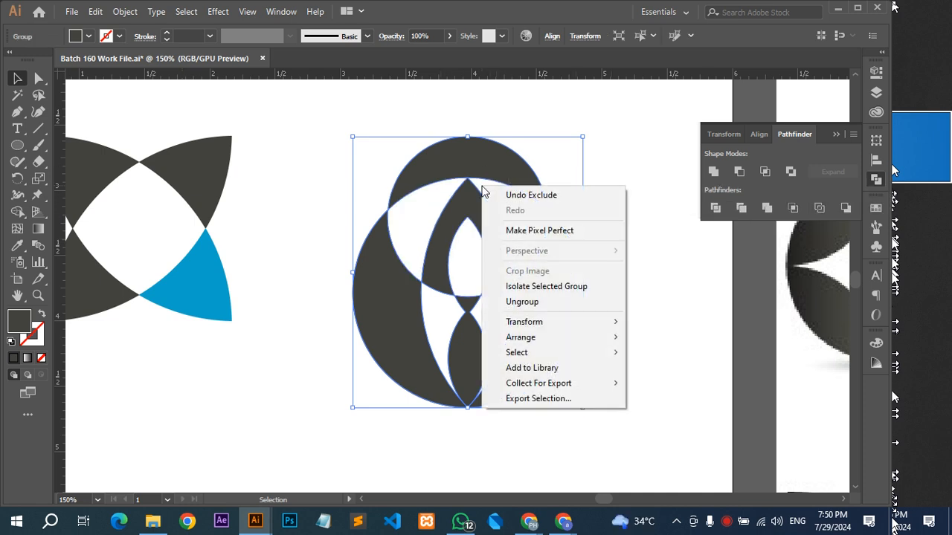
left_click(572, 132)
left_click(505, 184)
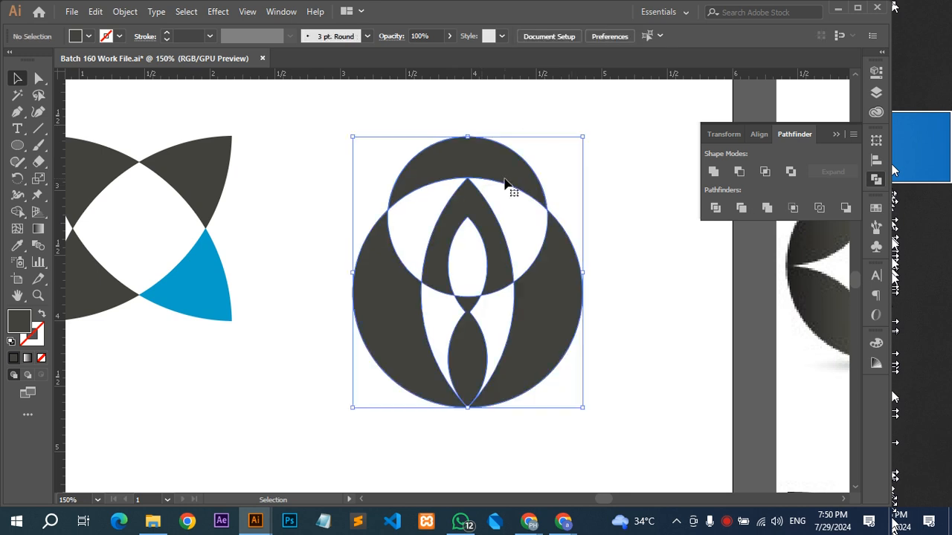
right_click(505, 184)
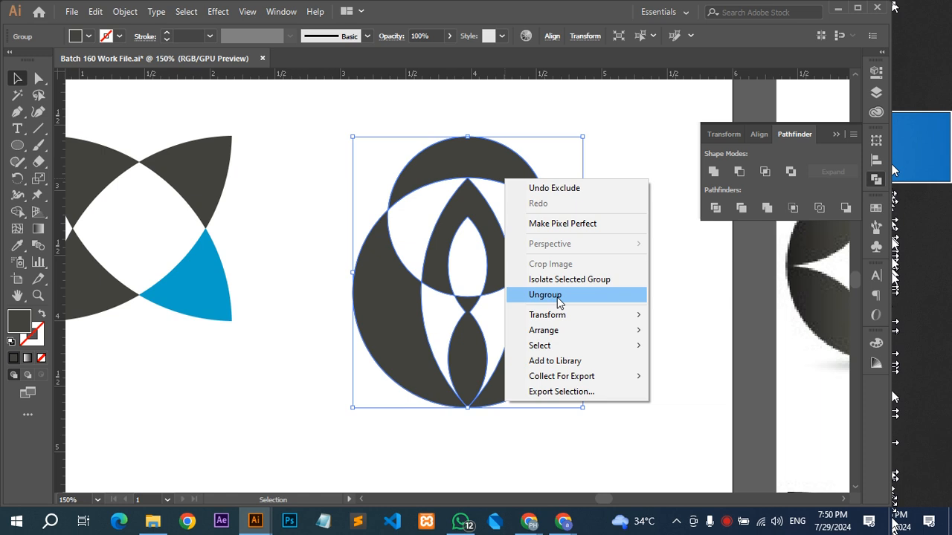
left_click(559, 295)
left_click(525, 149)
left_click_drag(490, 113, 445, 237)
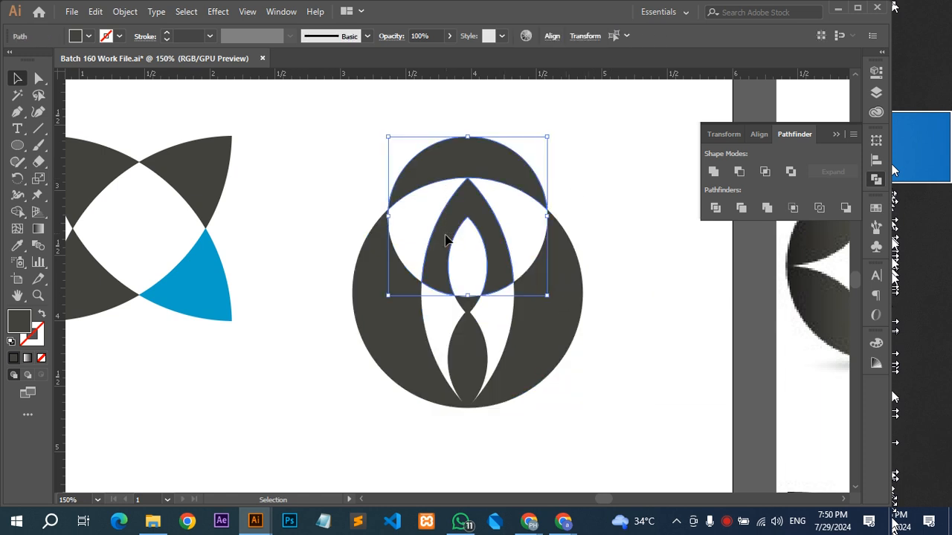
key("Delete")
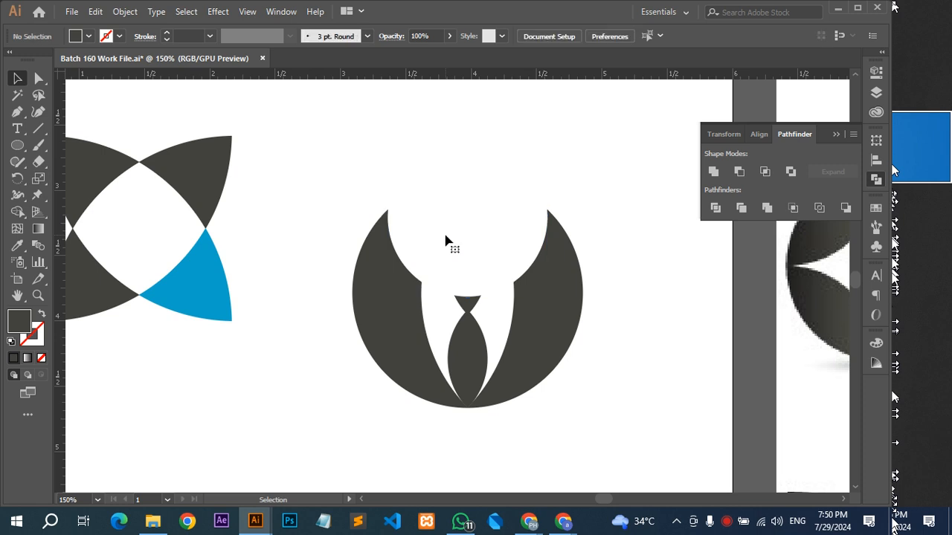
Paste the head circle back in front, shrink it evenly about its centre and sample the blue of the neighbouring logo's petal onto it.
key("ctrl+z")
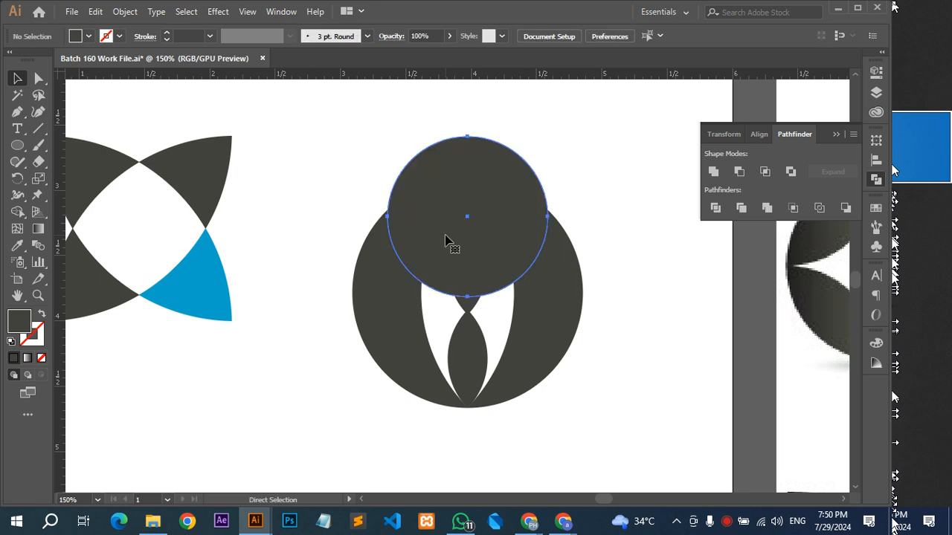
left_click_drag(548, 218, 537, 216)
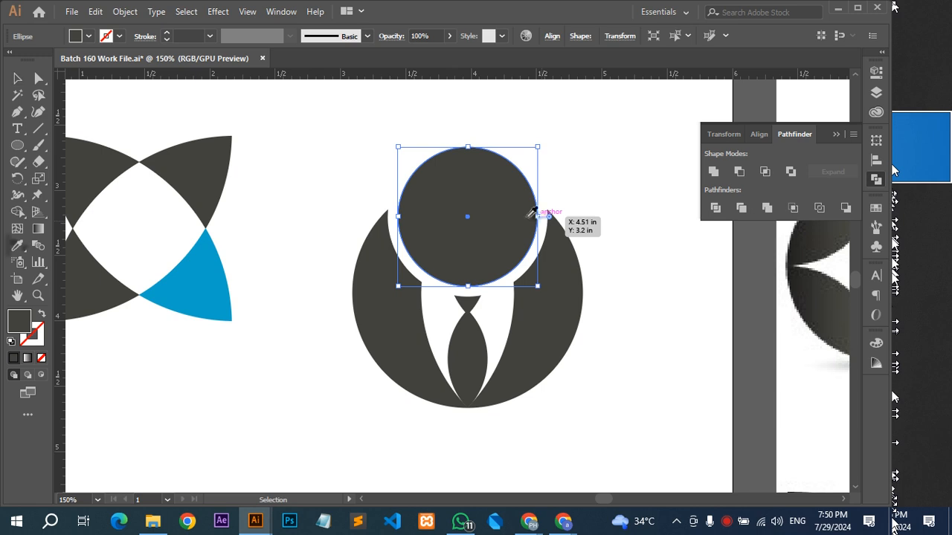
left_click(200, 276)
key("v")
left_click(580, 173)
Select the whole suited figure and move it up beneath the flower logo.
scroll(581, 175, "down", 3)
left_click_drag(580, 176, 438, 275)
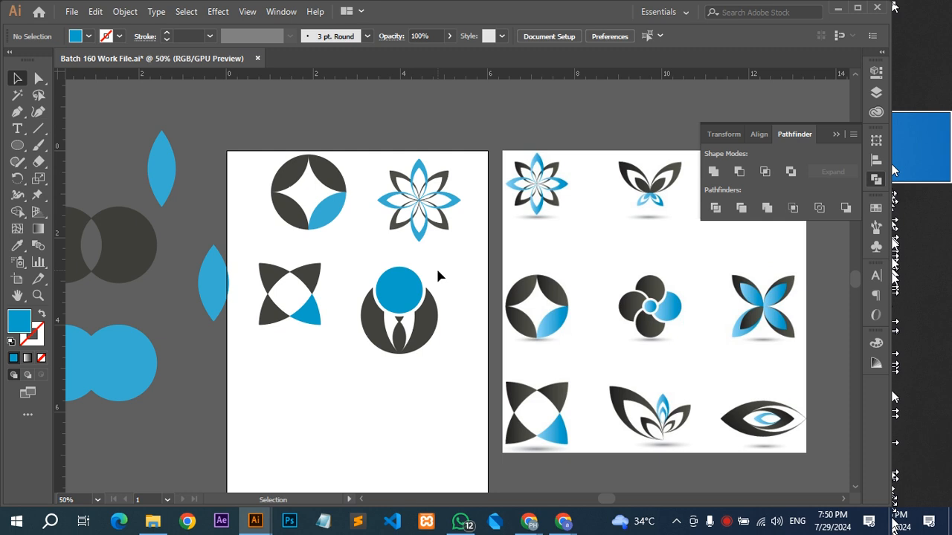
key("space")
left_click_drag(437, 269, 385, 280)
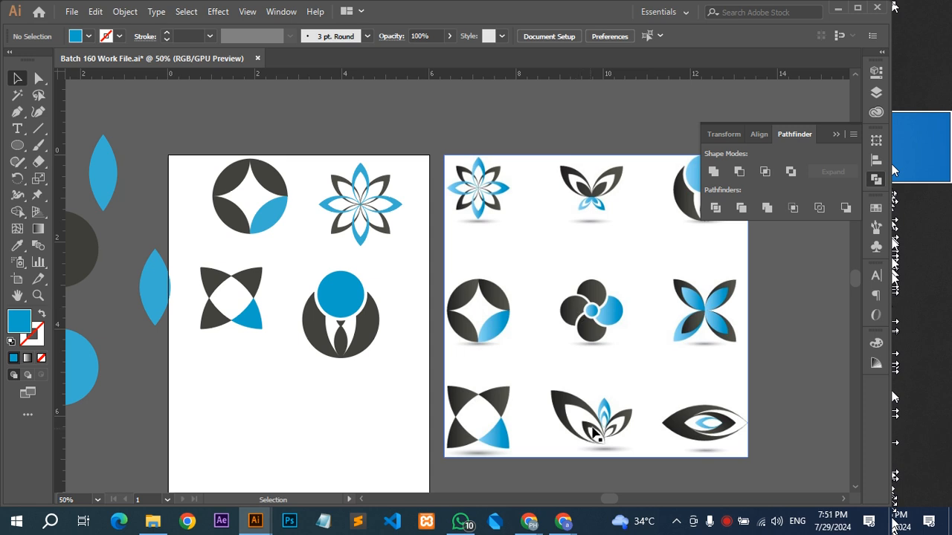
scroll(601, 435, "up", 1)
scroll(601, 435, "up", 1)
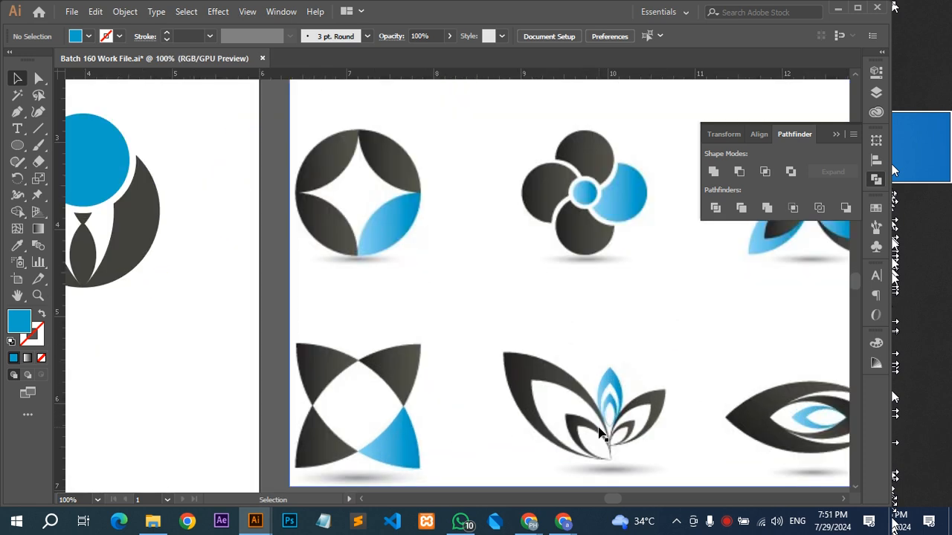
scroll(601, 435, "down", 1)
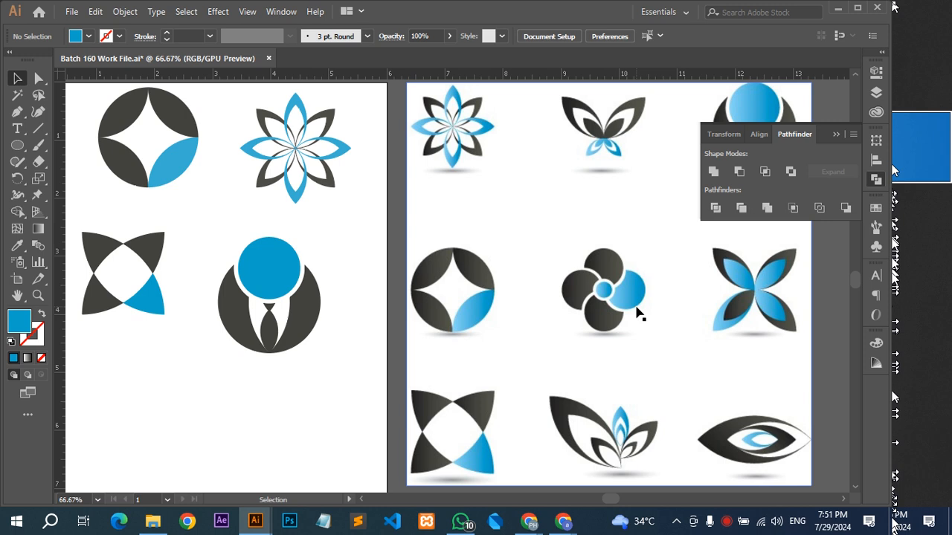
left_click_drag(355, 241, 454, 260)
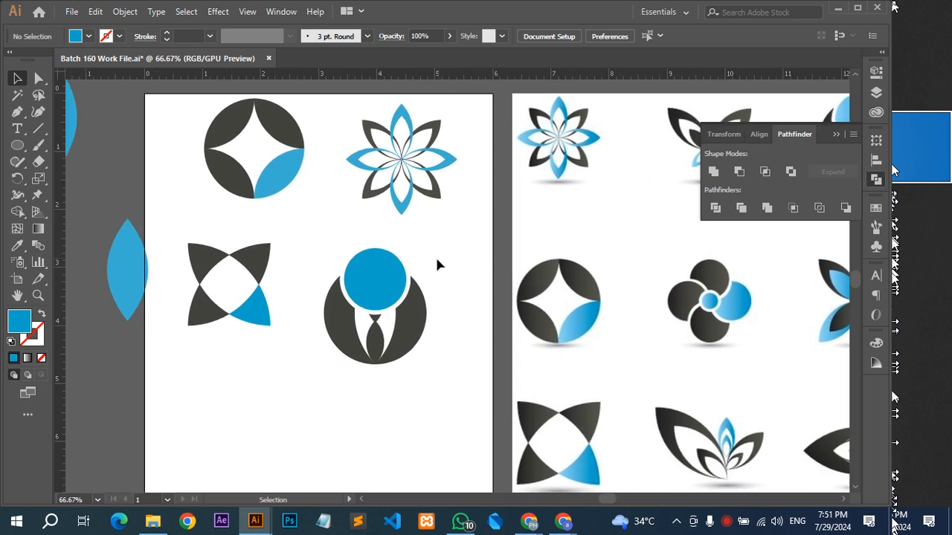
left_click(364, 343)
left_click_drag(401, 351, 425, 330)
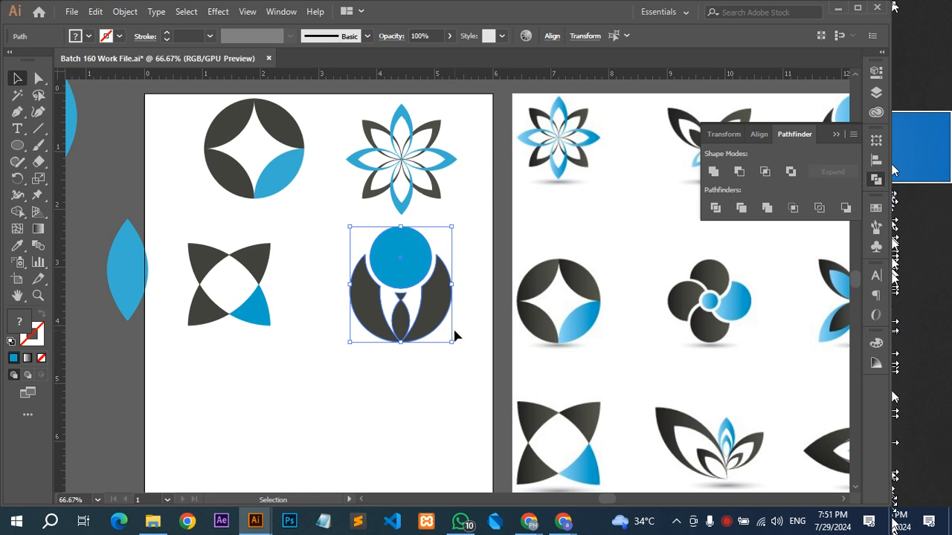
scroll(455, 336, "down", 1, "alt")
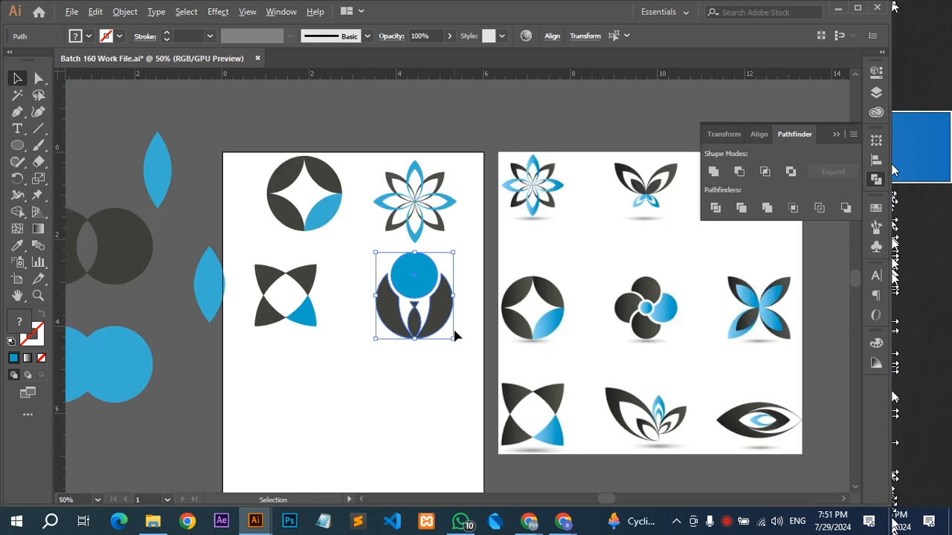
left_click_drag(451, 376, 489, 320)
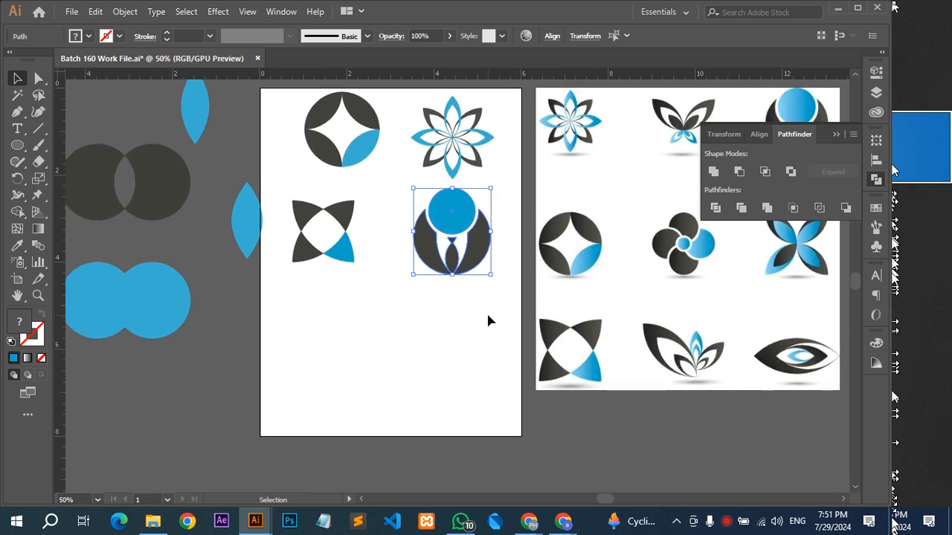
Switch to WhatsApp, view the Nature Elements Logos image in the GD 7 MWF boys 160 chat, and return to Illustrator.
left_click(457, 523)
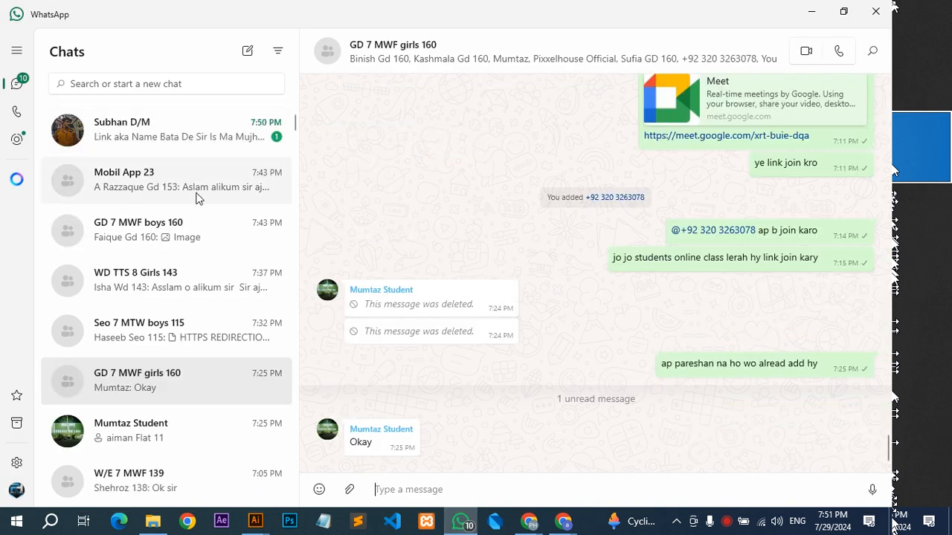
left_click(214, 336)
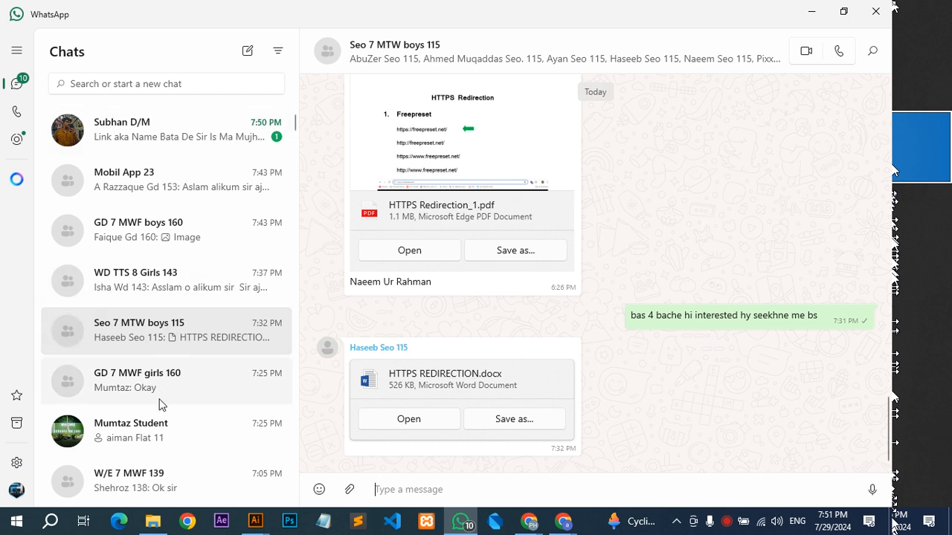
scroll(176, 446, "down", 1)
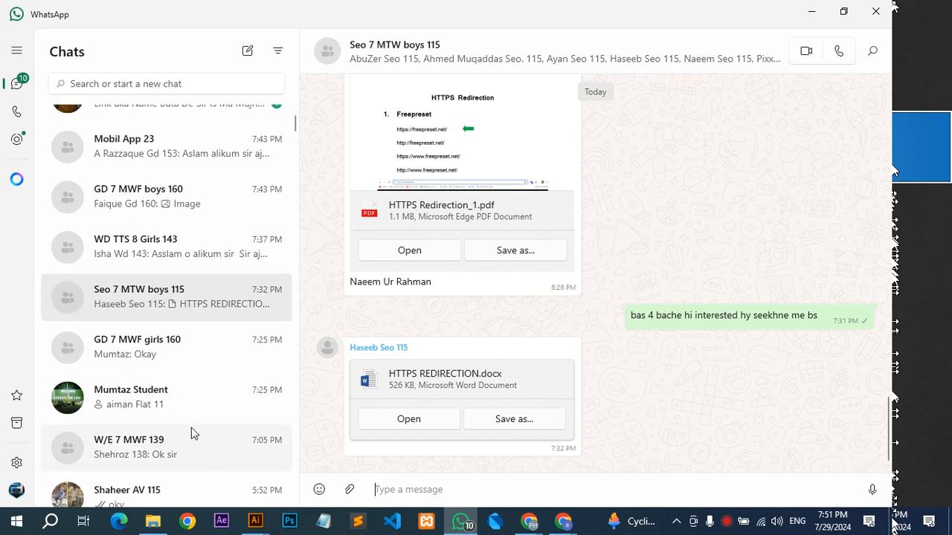
scroll(191, 433, "up", 1)
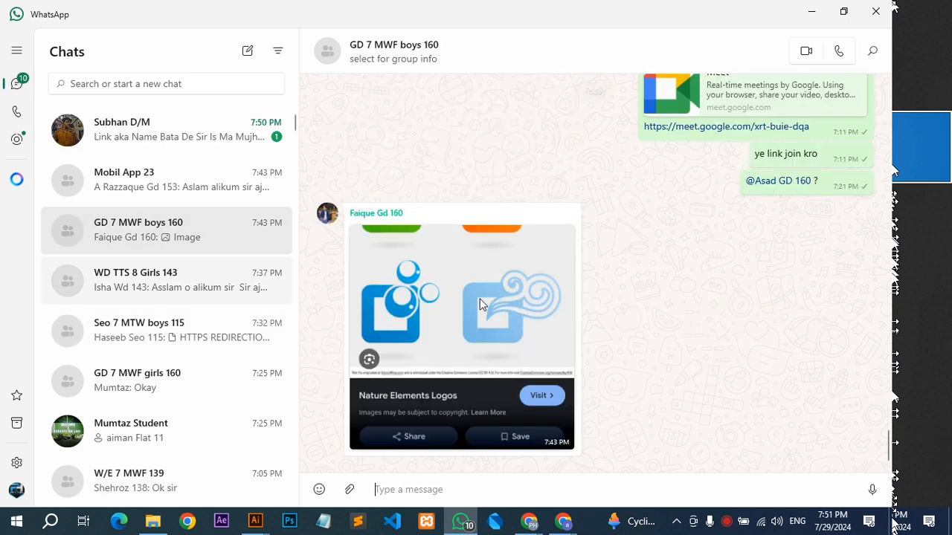
left_click(456, 302)
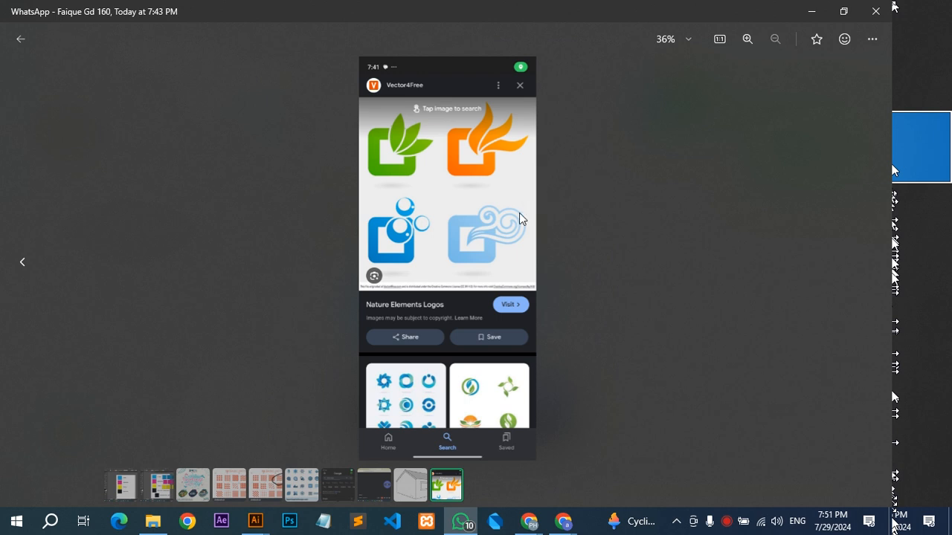
left_click(661, 221)
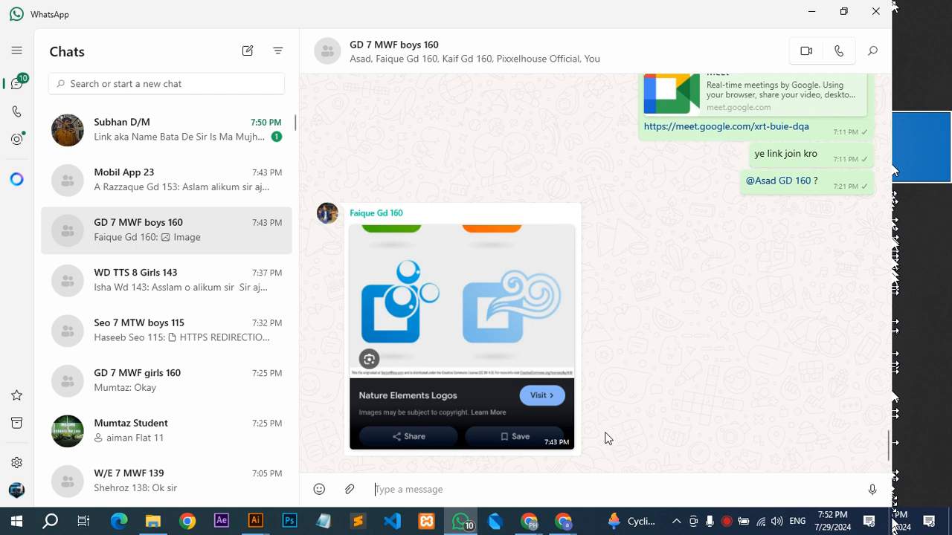
left_click(255, 523)
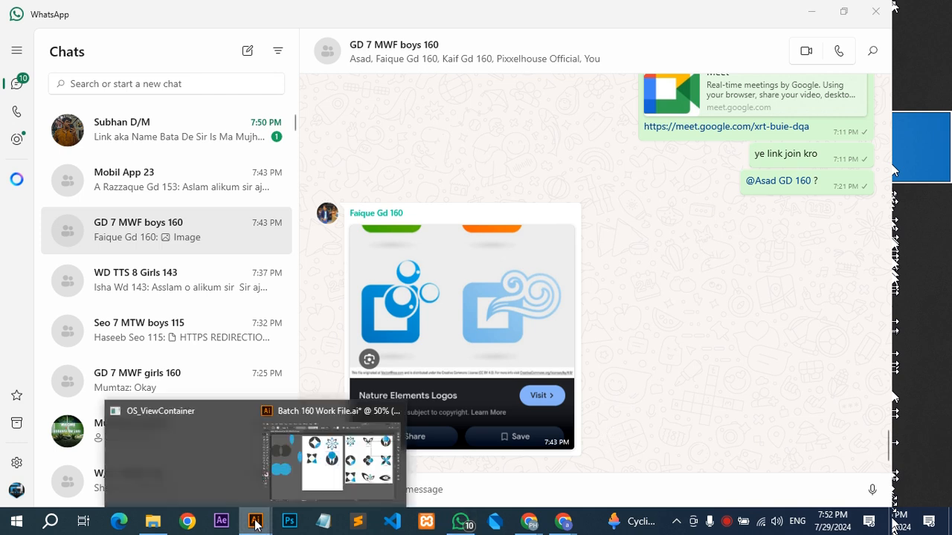
left_click(320, 479)
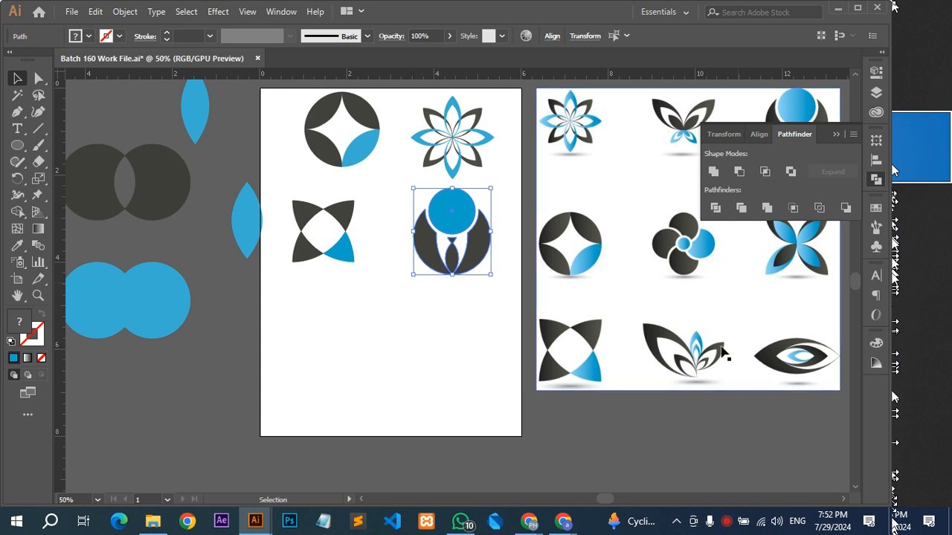
Copy one horizontal blue petal from inside the flower logo's group and paste it in the empty area below the suited figure.
left_click(487, 139)
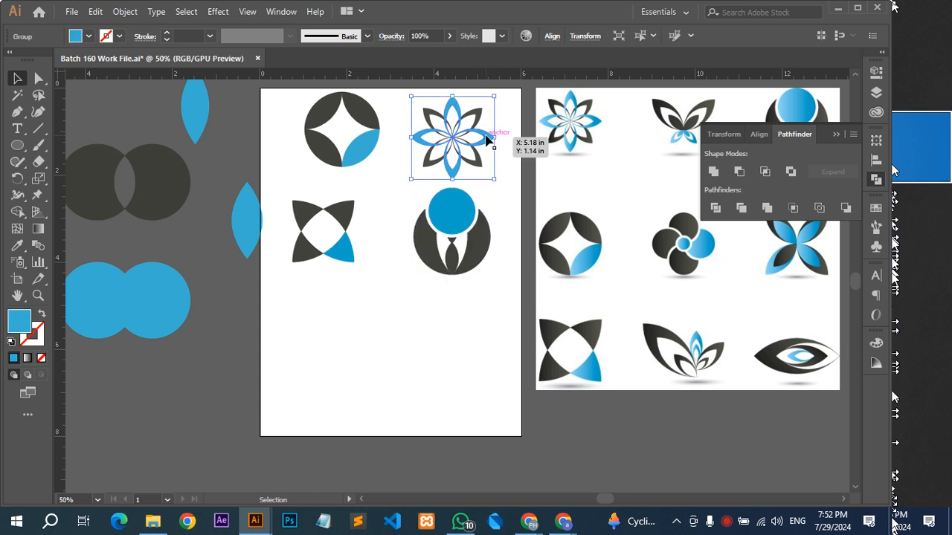
double_click(486, 139)
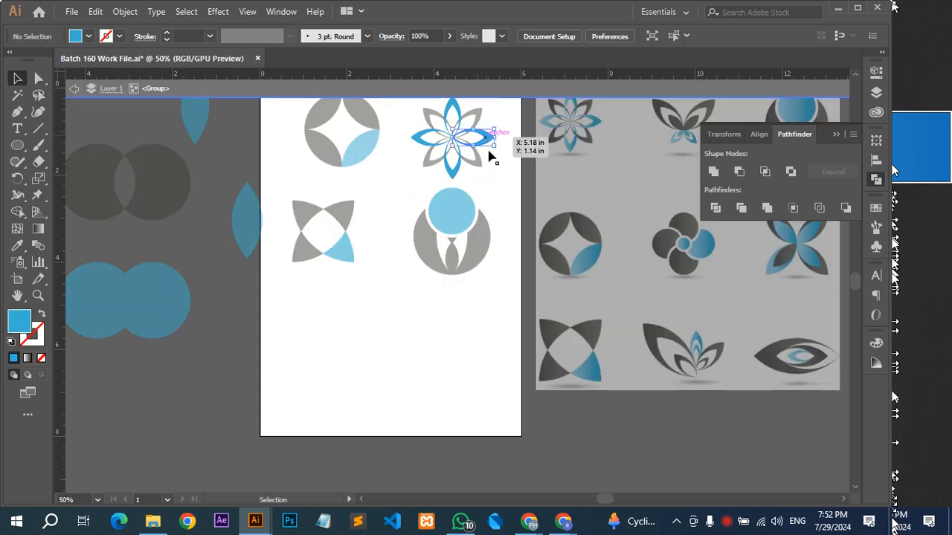
left_click(493, 141)
key("ctrl+h")
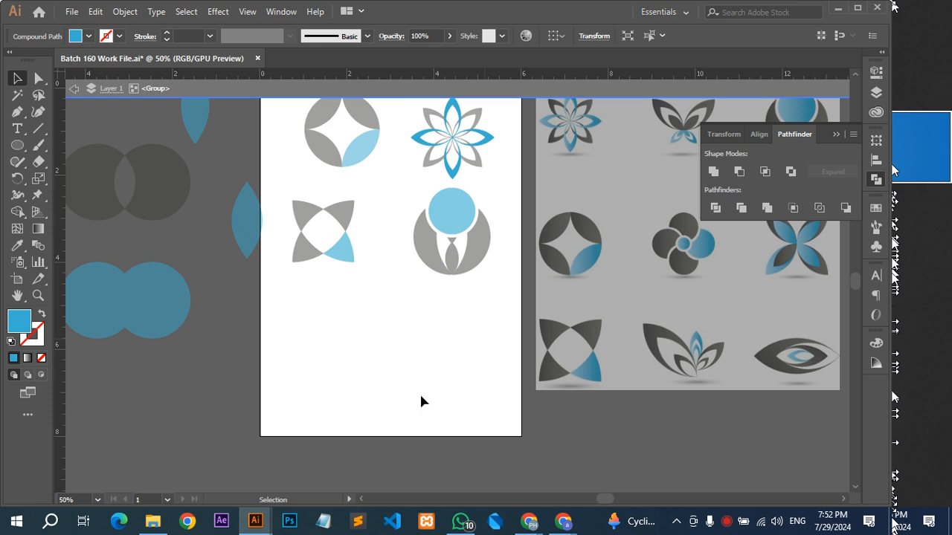
double_click(421, 396)
scroll(421, 396, "up", 2)
key("ctrl+v")
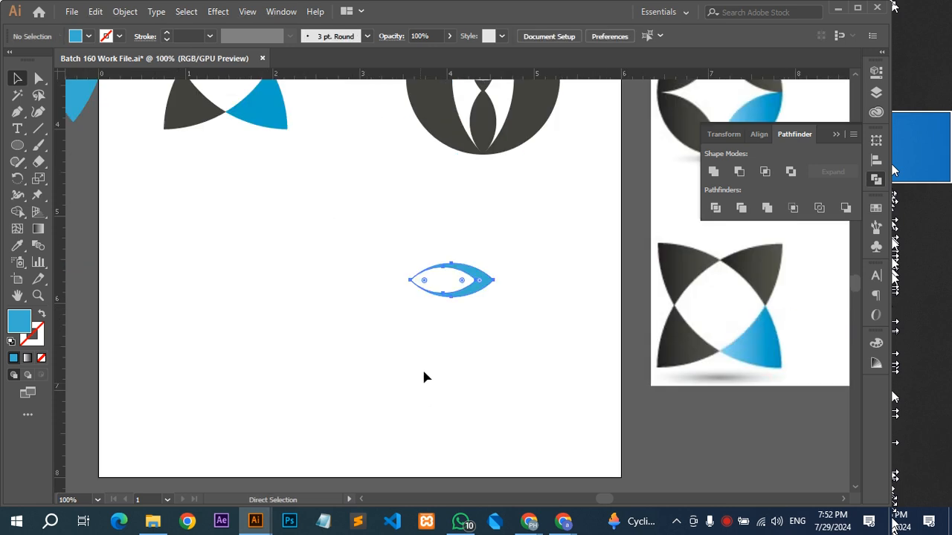
Rotate the pasted petal 90° so its thick end points upward.
key("v")
left_click_drag(495, 297, 457, 235)
left_click(527, 272)
left_click_drag(525, 270, 199, 274)
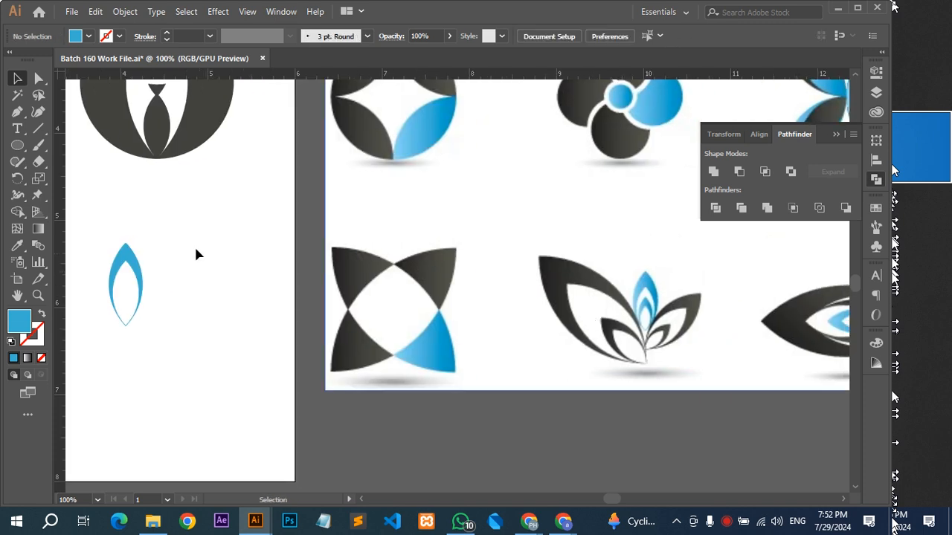
Enlarge the upright petal proportionally to about 2 in tall.
left_click_drag(153, 260, 447, 214)
left_click(382, 280)
left_click_drag(373, 289, 372, 378)
left_click(465, 261)
scroll(466, 261, "down", 1)
mouse_move(458, 281)
left_mouse_down()
mouse_move(410, 285)
mouse_move(471, 295)
left_mouse_up()
Paste a copy of the petal in front and scale it down toward the bottom tip as a smaller inner petal.
left_click(427, 258)
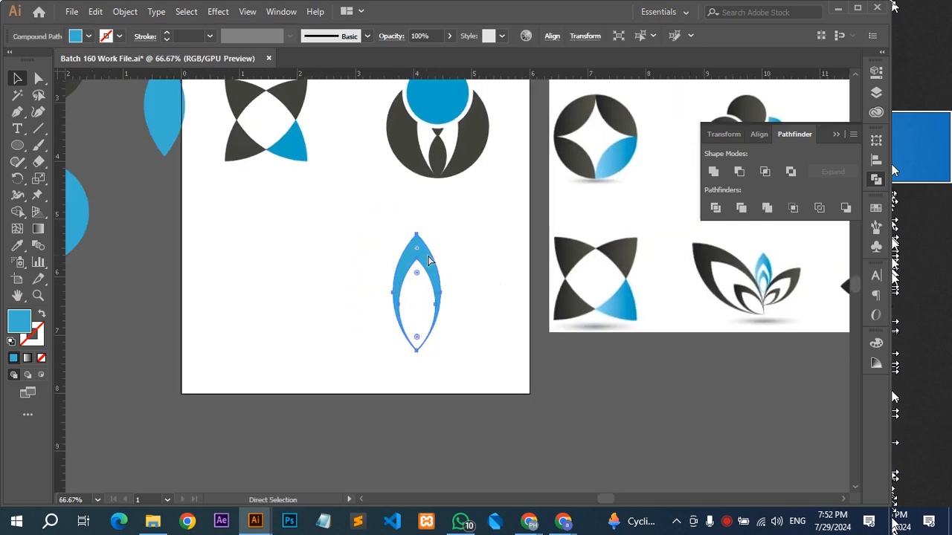
key("ctrl")
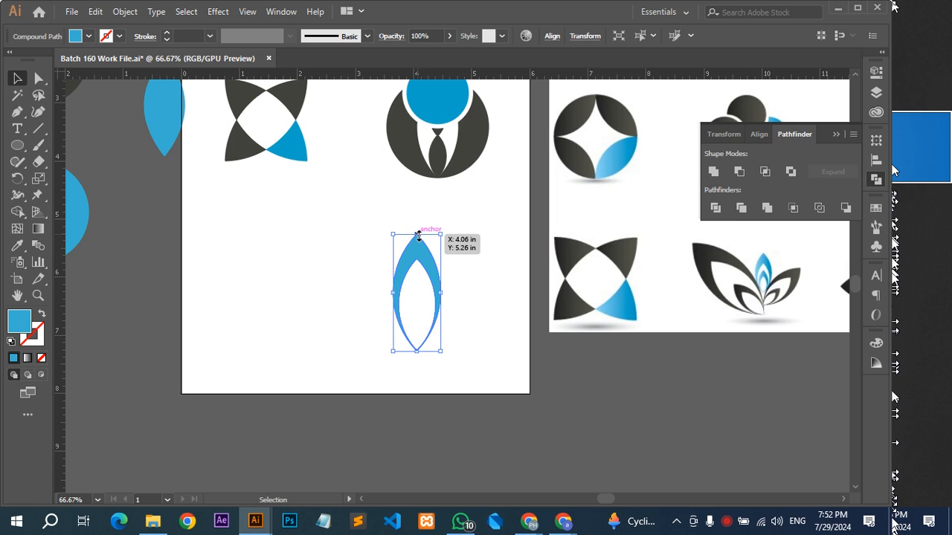
left_click_drag(417, 235, 483, 288)
left_click(510, 275)
Duplicate both nested petals, rotate the copy 45° counterclockwise and shift it left beside the upright pair.
key("space")
left_click_drag(474, 254, 438, 331)
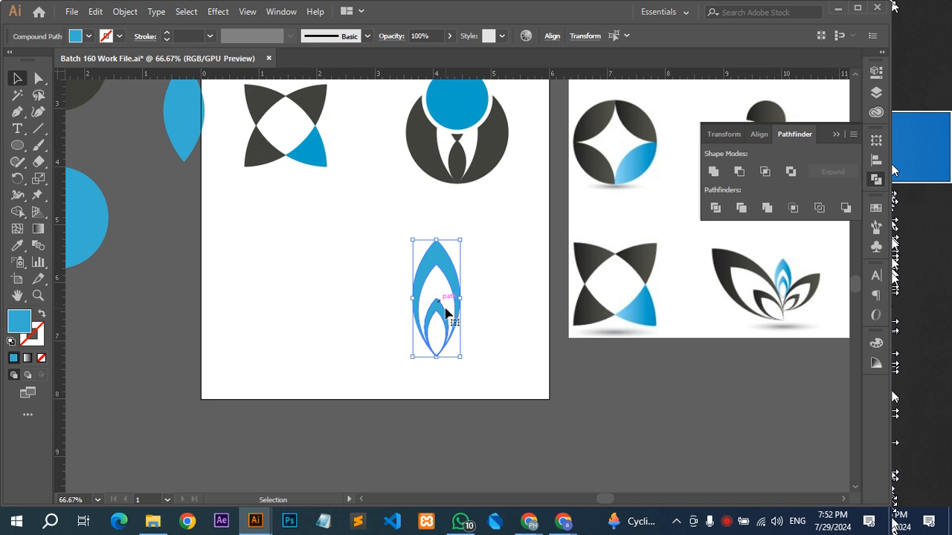
left_click(491, 269)
key("ctrl+z")
left_click_drag(467, 234, 401, 235)
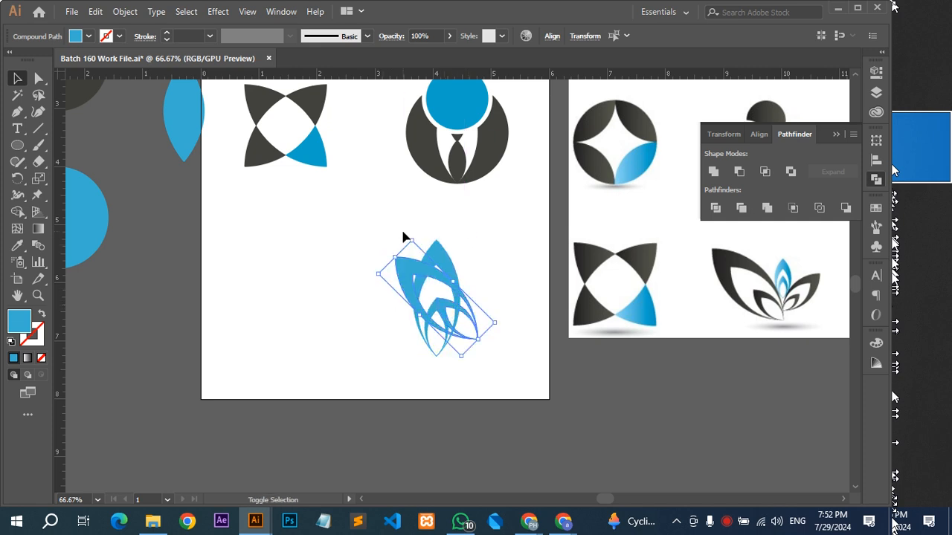
key("shift+Left")
key("shift+Left")
key("shift+Left")
key("shift+Left")
key("shift+Left")
key("shift+Left")
key("shift+Left")
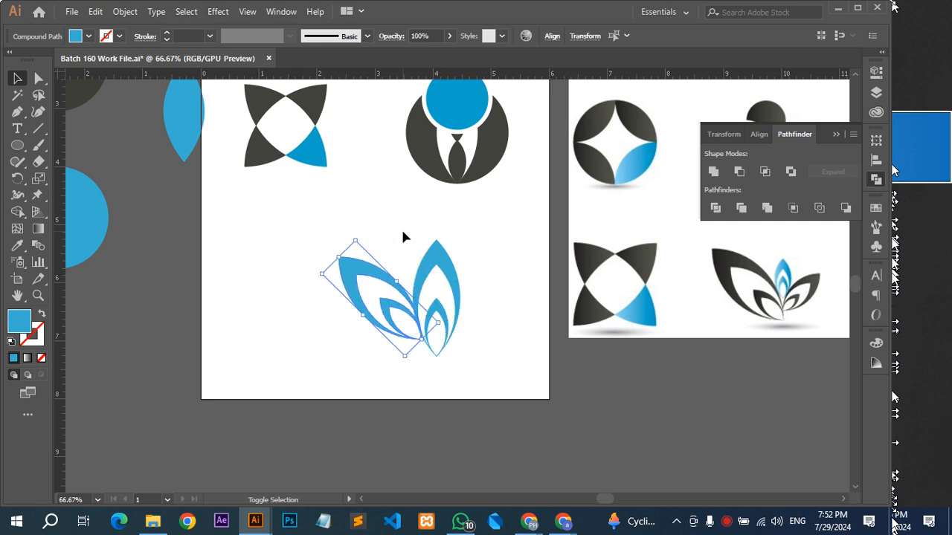
Scale the upright pair of nested petals down proportionally to about 1.1 in tall, keeping the bottom tip in place.
left_click(447, 286, "shift")
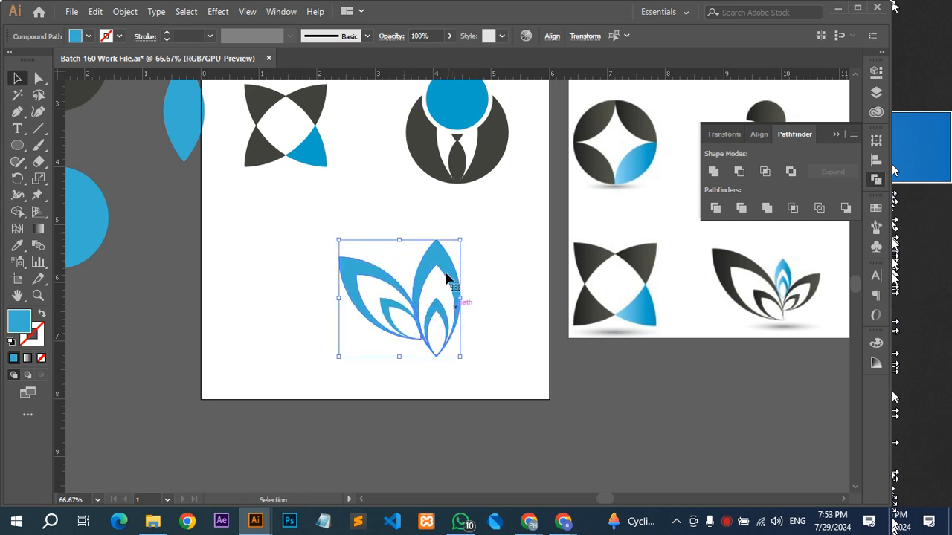
left_click(378, 275, "shift")
left_click_drag(437, 239, 436, 283)
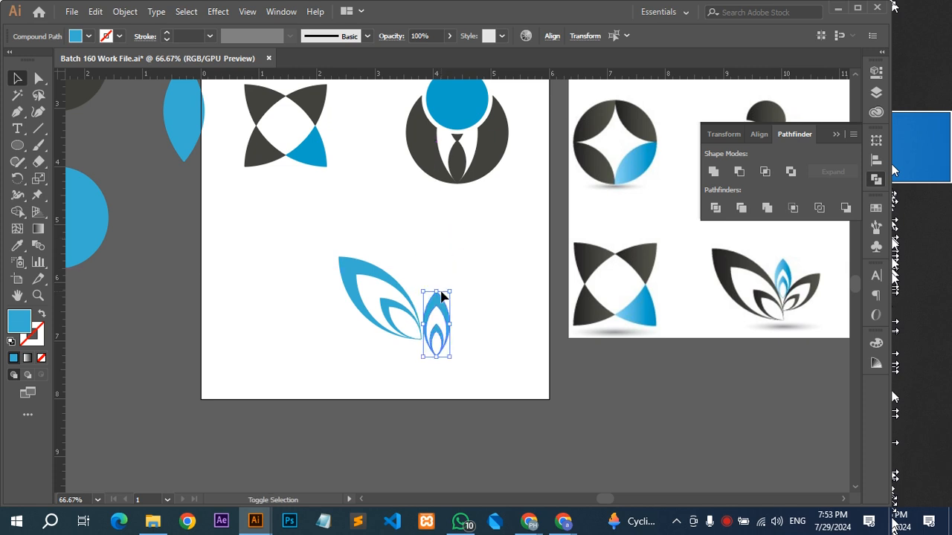
Move the small upright petals up and left so they sit against the lower end of the large tilted pair.
key("shift+Up")
key("shift+Up")
key("Left")
key("Left")
key("Left")
key("Left")
key("Up")
key("Up")
key("Up")
key("Up")
key("Up")
key("Up")
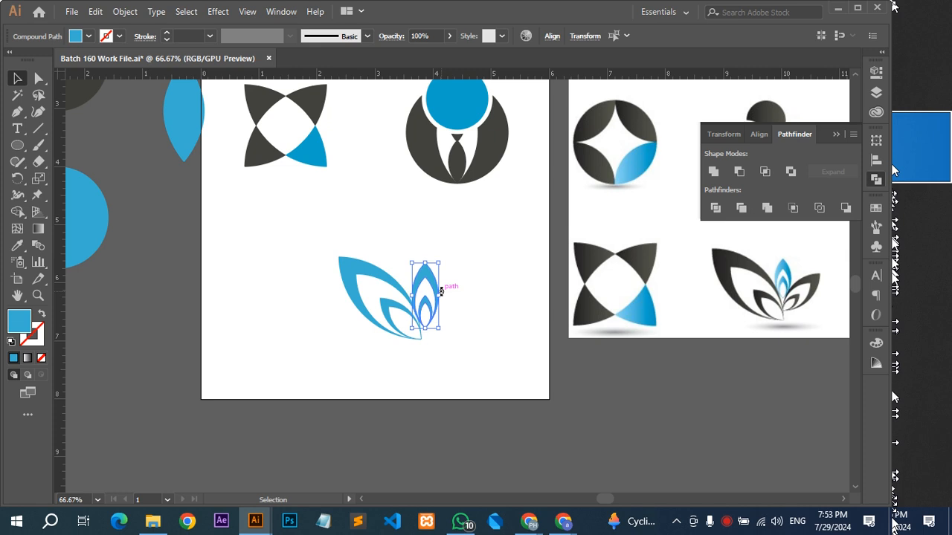
key("Left")
key("Left")
key("Left")
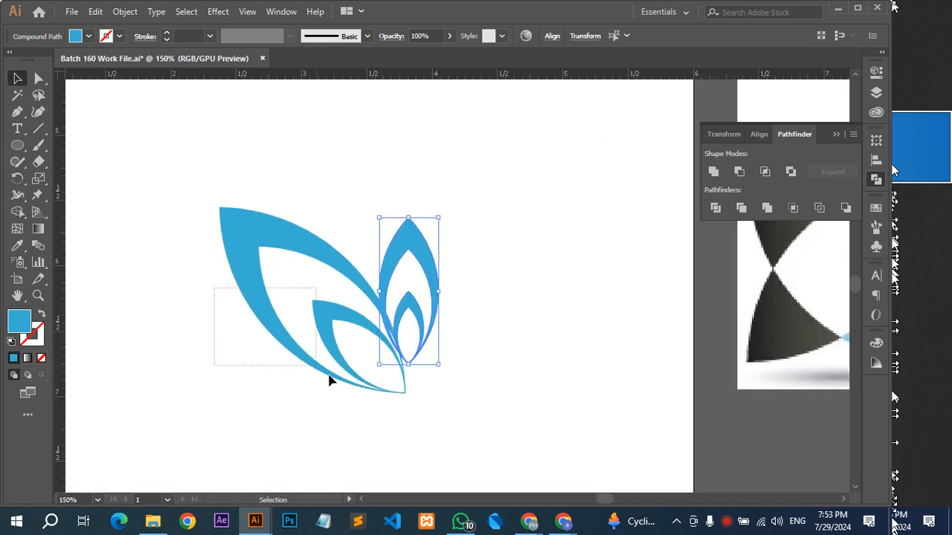
Recolor the large tilted petal pair with the dark gray sampled from the star logo in the reference image.
left_click_drag(329, 376, 343, 383)
key("i")
left_click(774, 329)
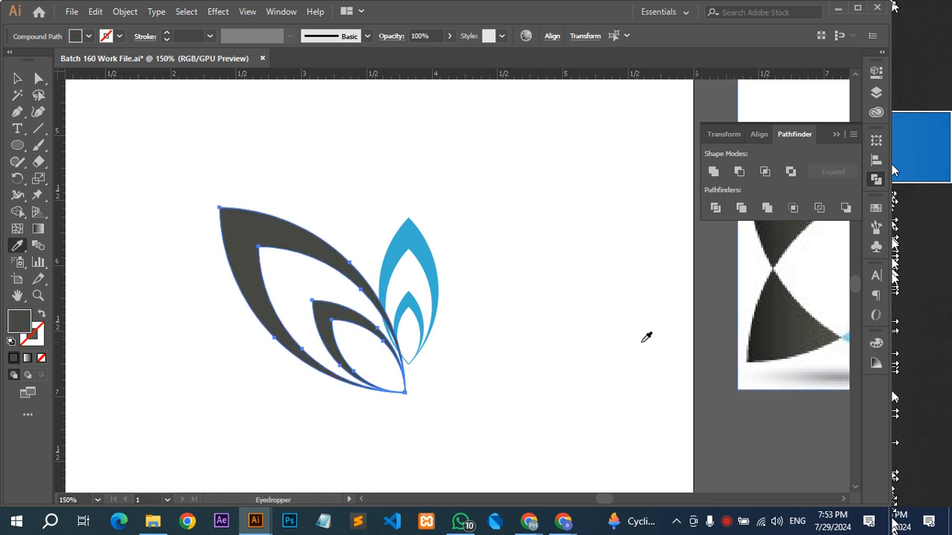
key("v")
left_click(588, 338)
Make a mirrored copy of the dark petal pair by reflecting it across the vertical axis.
scroll(587, 338, "down", 2)
left_click_drag(562, 354, 428, 328)
left_click_drag(346, 297, 255, 308)
right_click(247, 297)
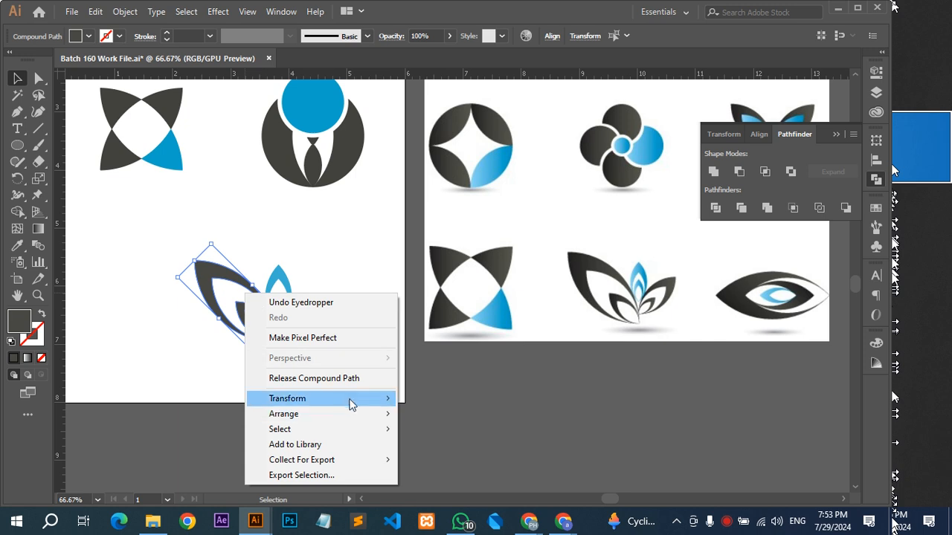
mouse_move(346, 396)
left_click(471, 452)
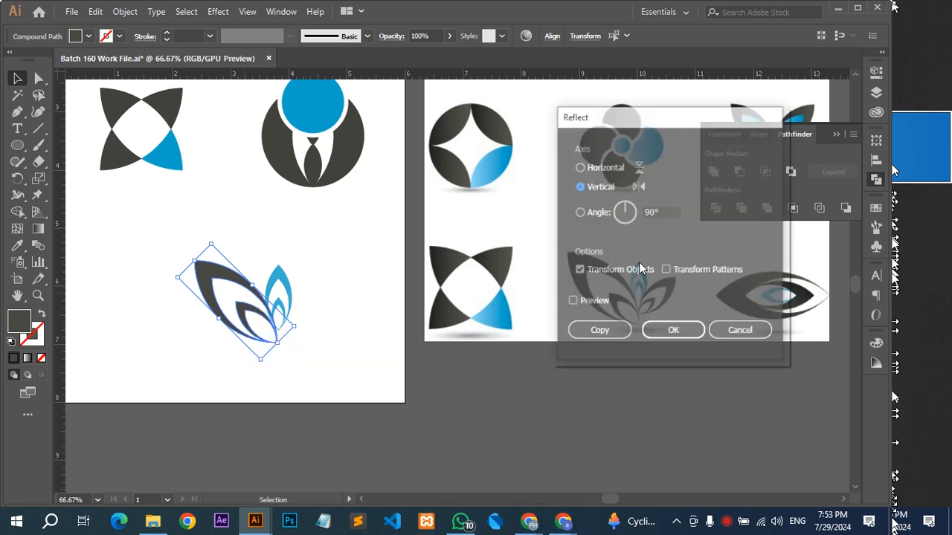
left_click(599, 330)
Scale the mirrored dark pair down to about 1 in tall and shift it beside the blue petals, raised slightly.
left_click_drag(266, 289, 336, 266)
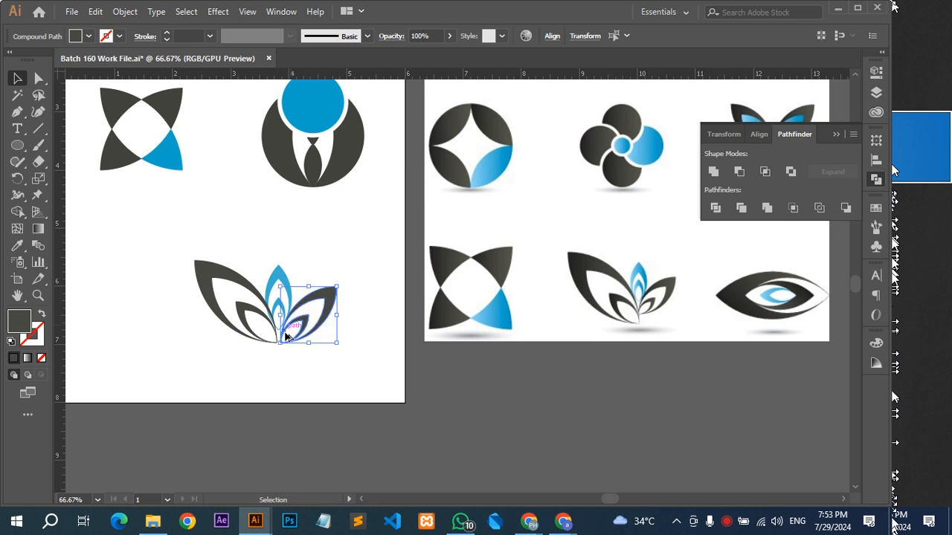
scroll(287, 334, "up", 3)
key("Left")
key("Left")
key("Up")
key("Up")
key("Up")
key("Up")
key("Up")
key("Up")
key("Up")
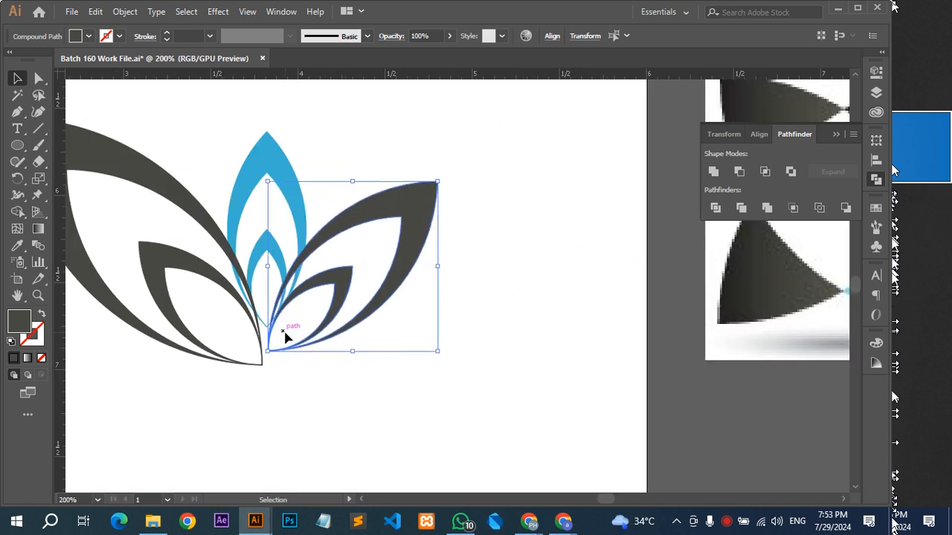
Compare with the leaf logo in the reference and nudge the mirrored pair left until its lower tip meets the large pair.
scroll(285, 335, "down", 1)
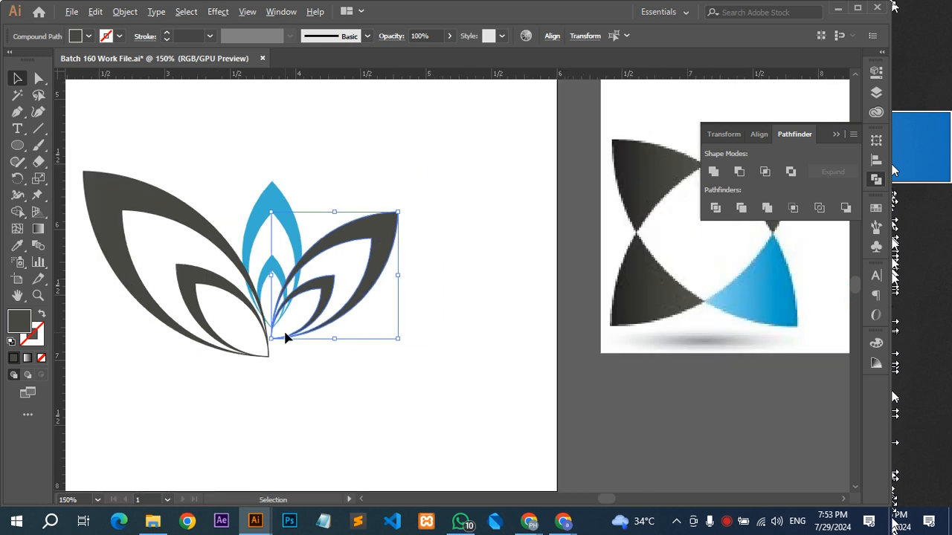
left_click_drag(446, 312, 74, 292)
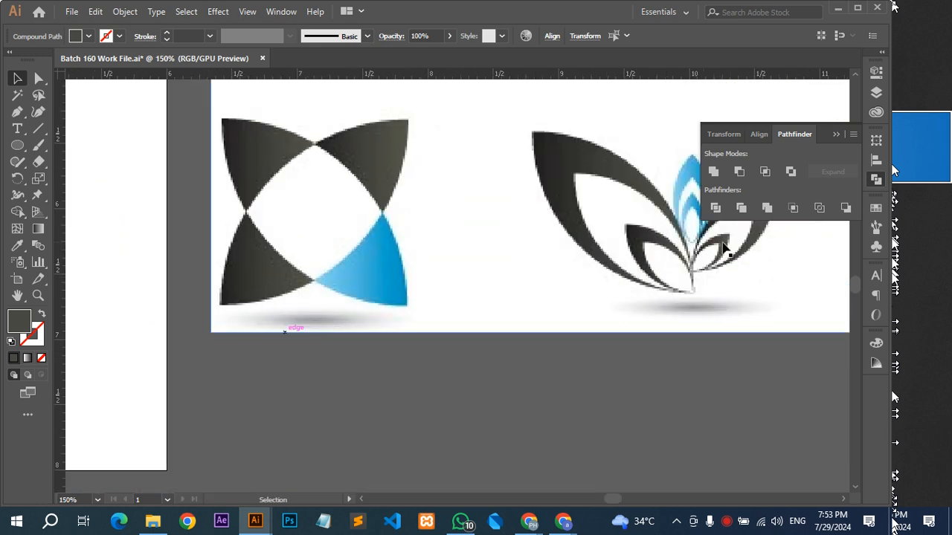
left_click_drag(725, 248, 684, 297)
left_click_drag(409, 324, 631, 321)
scroll(384, 309, "up", 2)
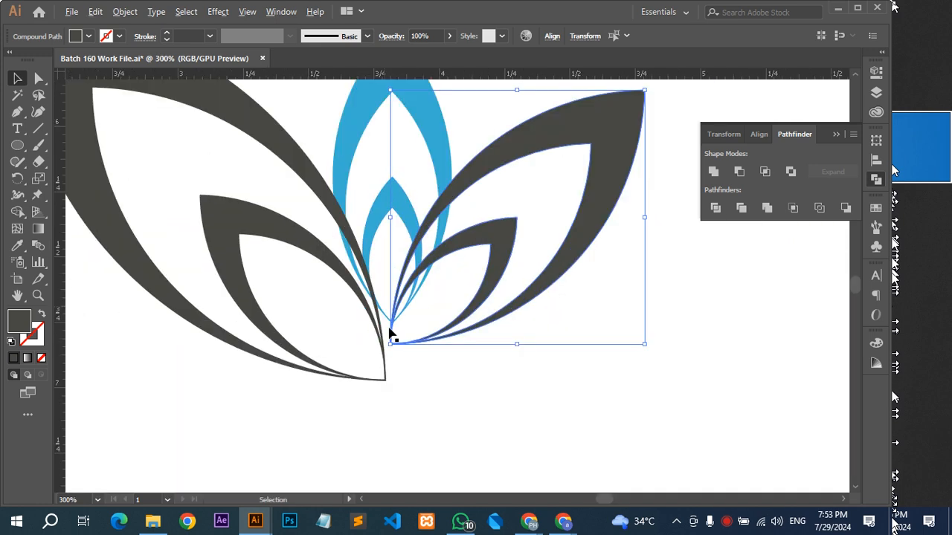
left_click_drag(451, 369, 500, 396)
key("Left")
key("Left")
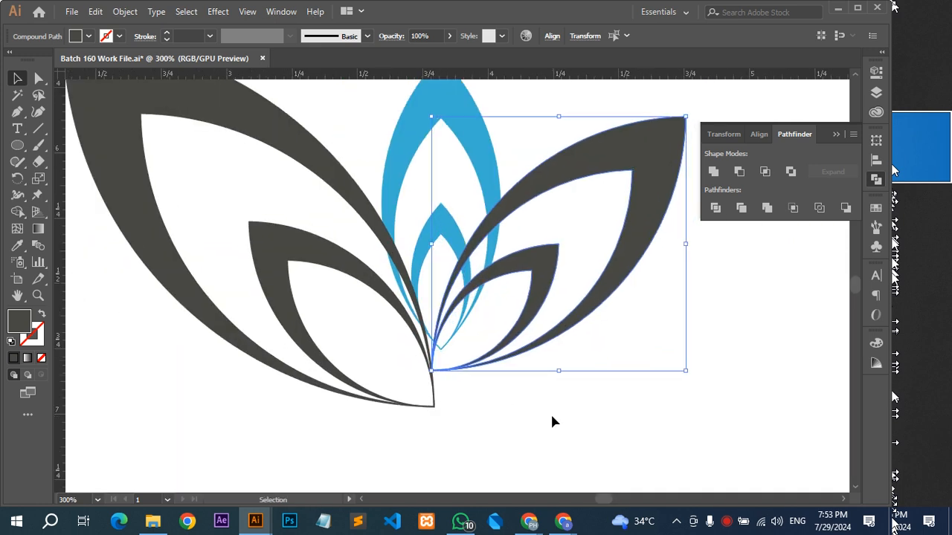
Select both blue center petals and scale them down slightly in proportion.
left_click_drag(475, 198, 541, 322)
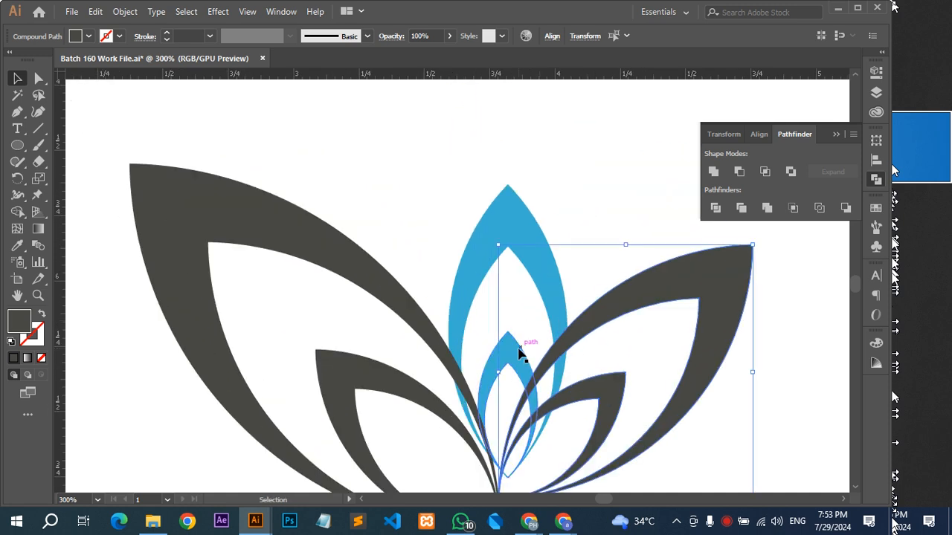
left_click(518, 348)
left_click(510, 209, "shift")
scroll(509, 209, "down", 3)
left_click_drag(545, 208, 546, 289)
scroll(477, 321, "up", 2)
left_click_drag(541, 444, 537, 416)
Nudge the blue petals up and left so they sit centered in the gap between the two dark pairs.
key("Up")
key("Up")
key("Up")
key("Left")
key("Left")
key("Left")
key("Up")
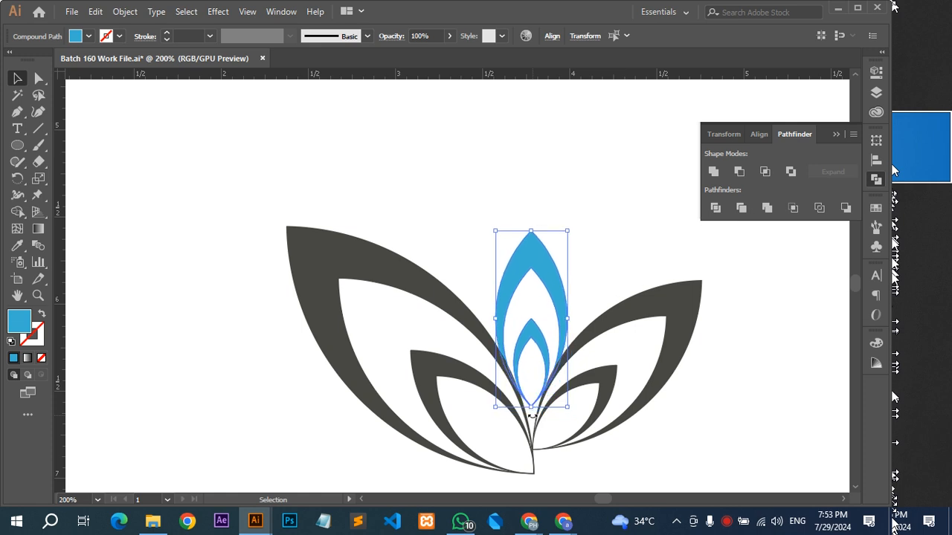
key("ctrl")
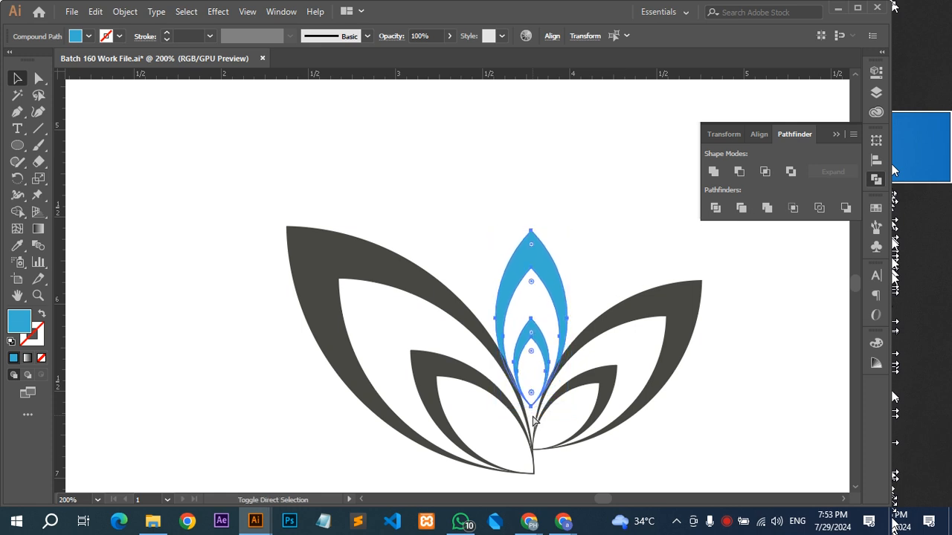
left_click(617, 281)
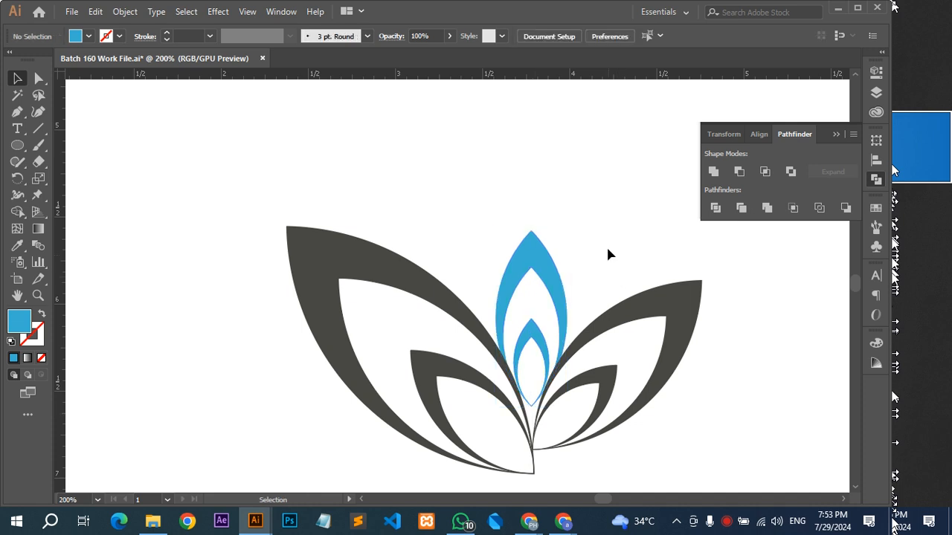
Group all petals of the leaf logo and move it to the lower-left corner of the artboard.
scroll(722, 285, "down", 3)
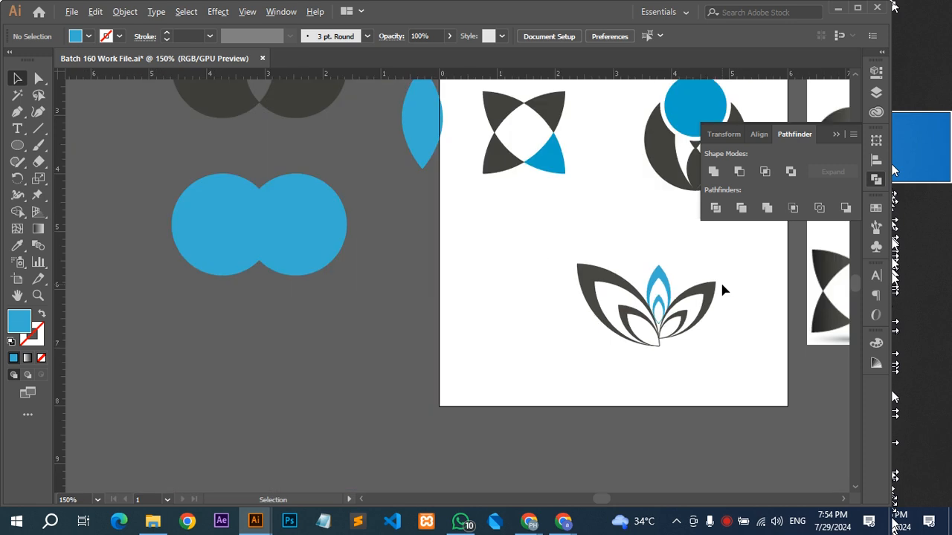
left_click_drag(720, 283, 484, 363)
scroll(368, 386, "down", 1)
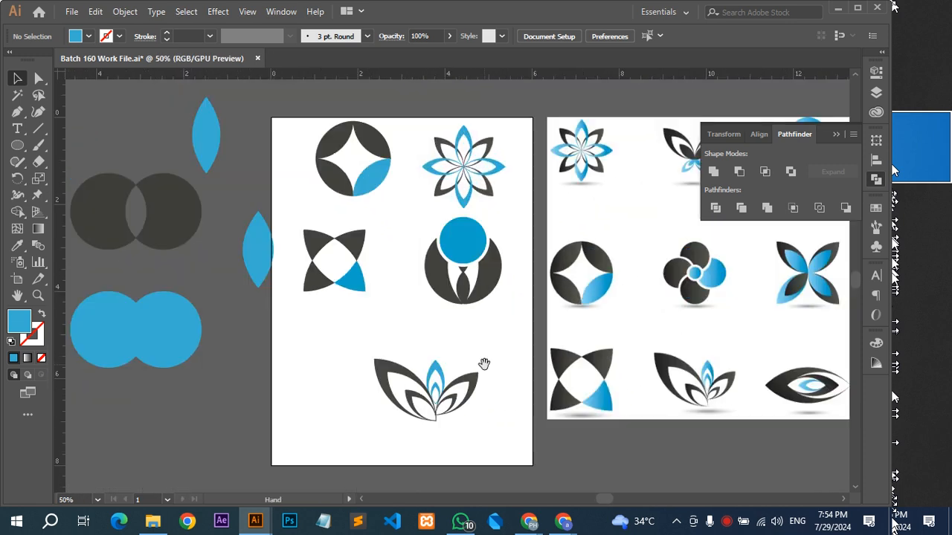
left_click(394, 409)
left_click_drag(417, 404, 320, 434)
key("ctrl+g")
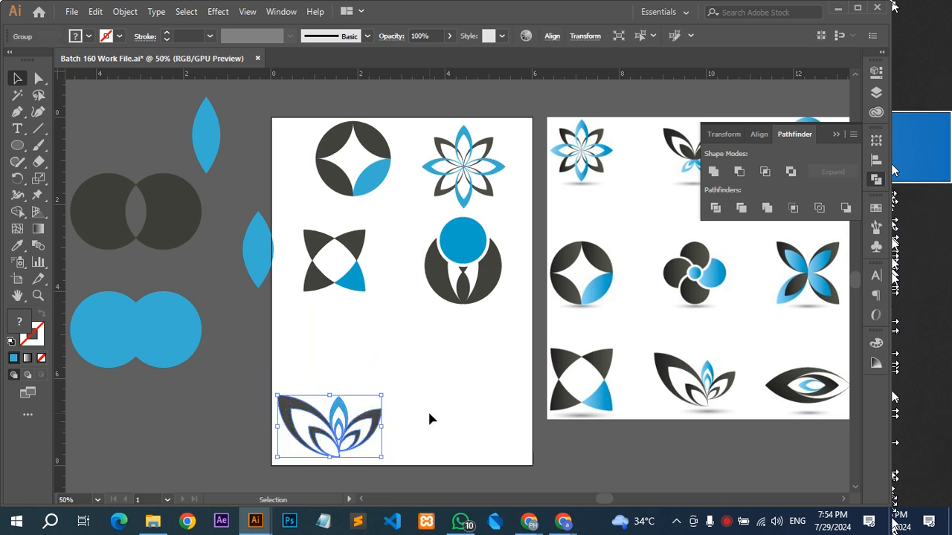
left_click(431, 410)
Examine the eye logo in the reference image.
left_click_drag(476, 359, 414, 382)
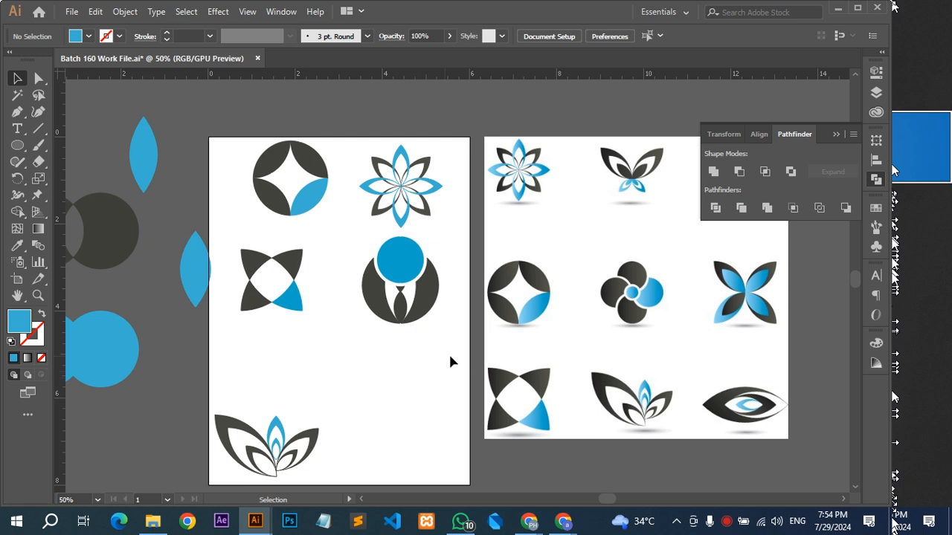
scroll(657, 312, "up", 2)
scroll(556, 312, "down", 1)
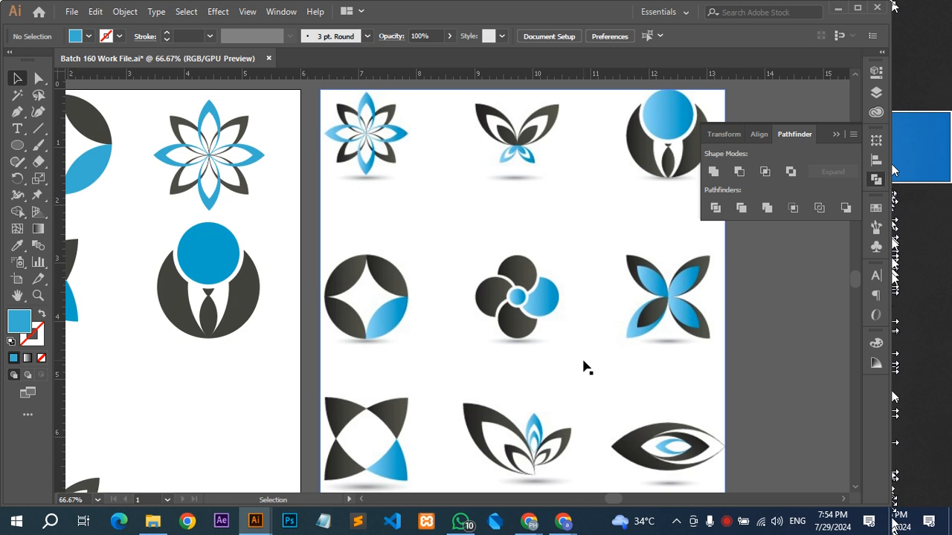
scroll(682, 453, "up", 2)
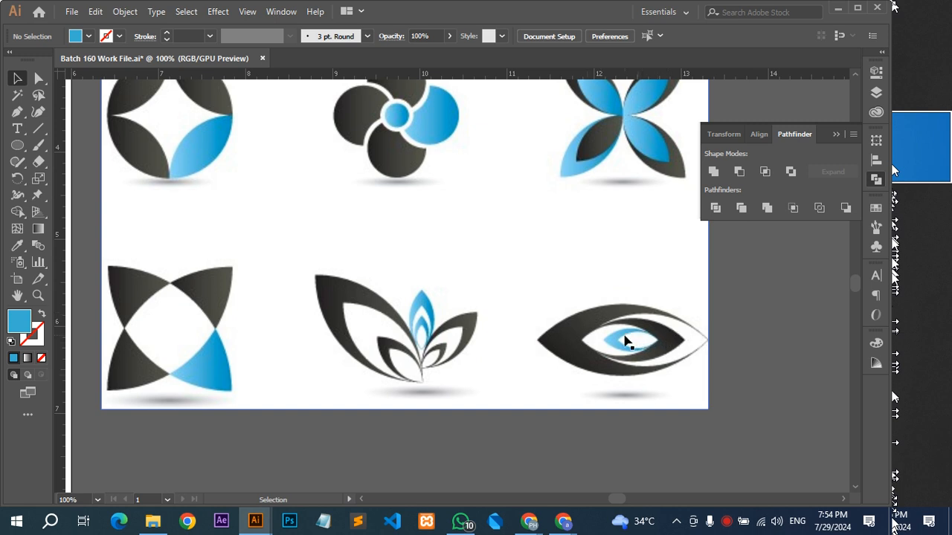
scroll(625, 340, "down", 1)
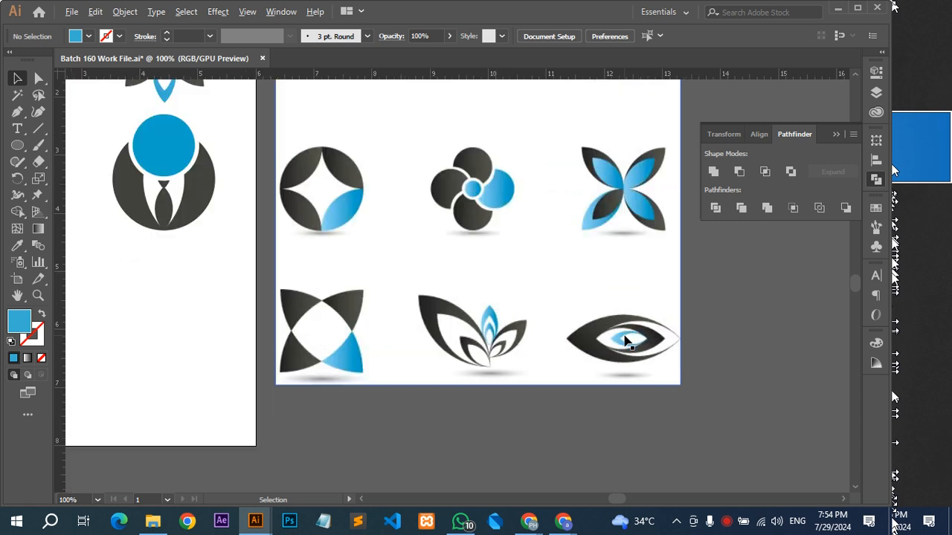
scroll(272, 308, "left", 3)
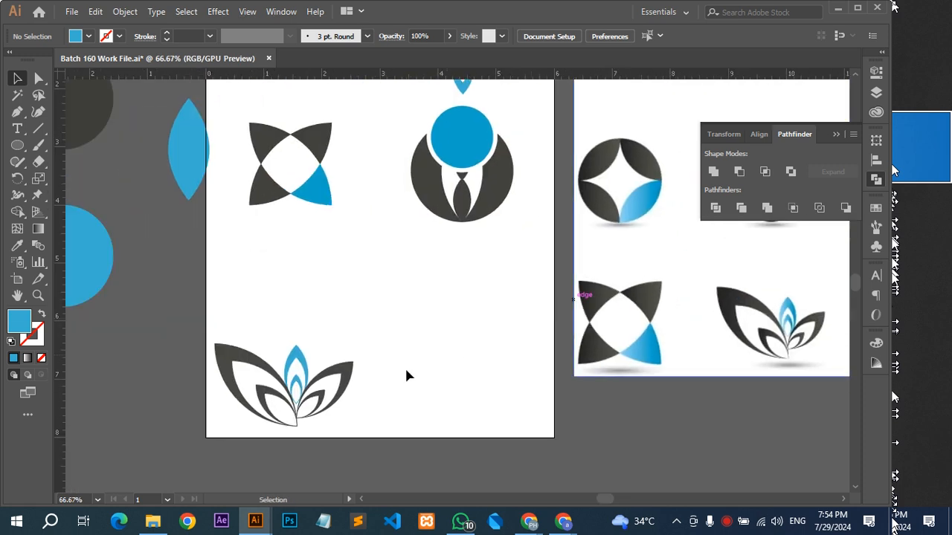
Copy the outer right petal from inside the leaf logo group and leave isolation mode.
left_click(349, 377)
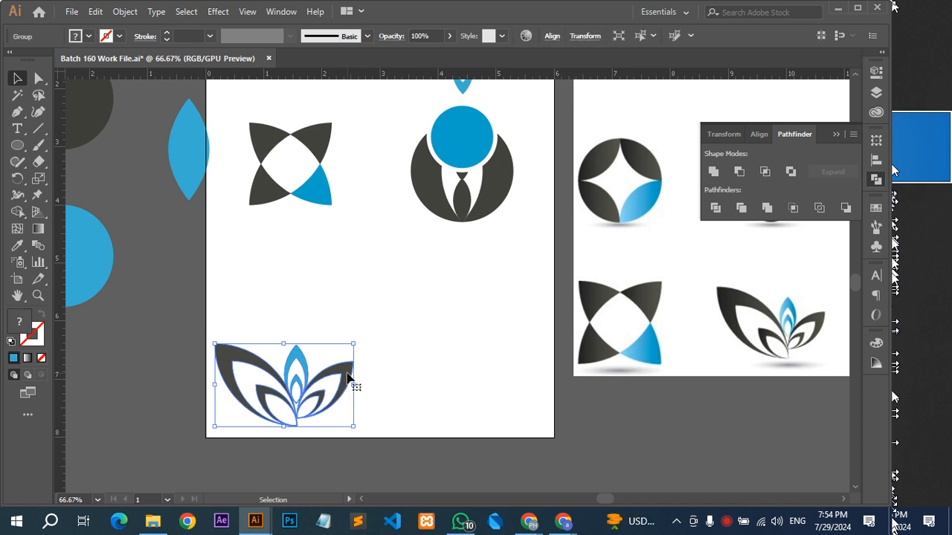
double_click(347, 373)
left_click(347, 373)
key("ctrl+c")
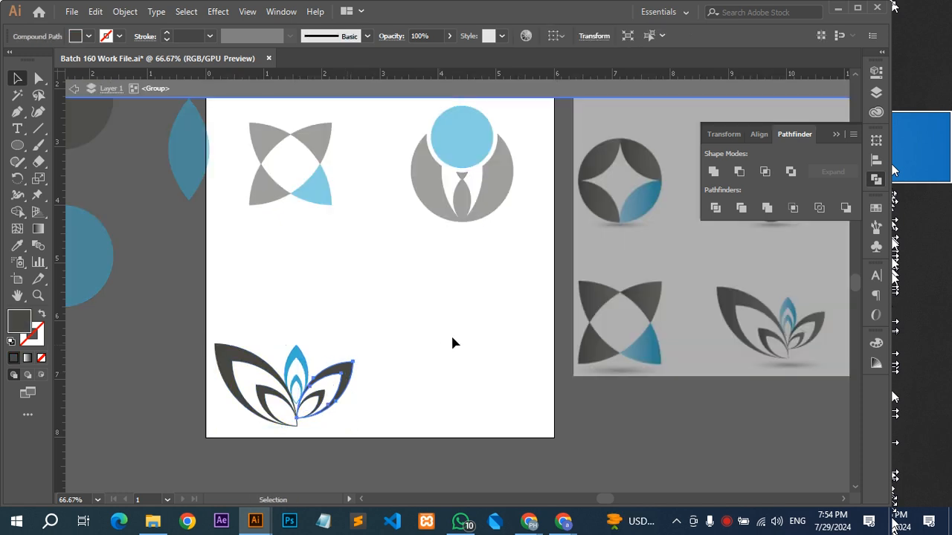
left_click(489, 384)
double_click(489, 378)
Compare the logos on the artboard with the remaining reference logos.
left_click_drag(435, 379, 328, 364)
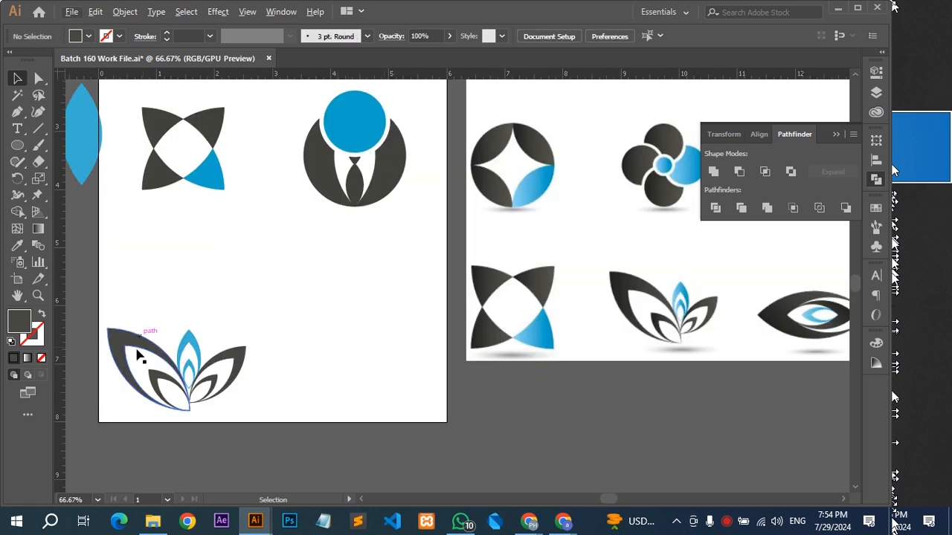
left_click_drag(290, 294, 198, 330)
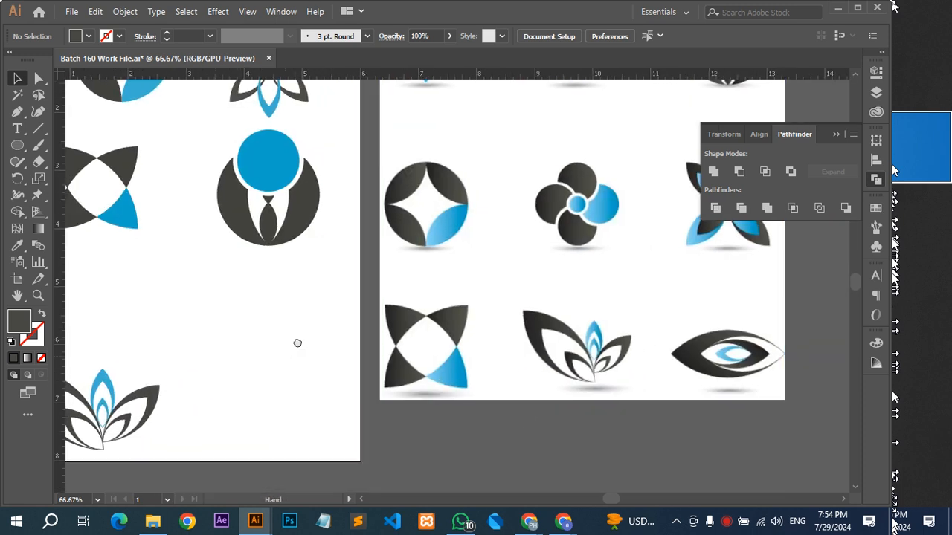
left_click_drag(295, 342, 394, 360)
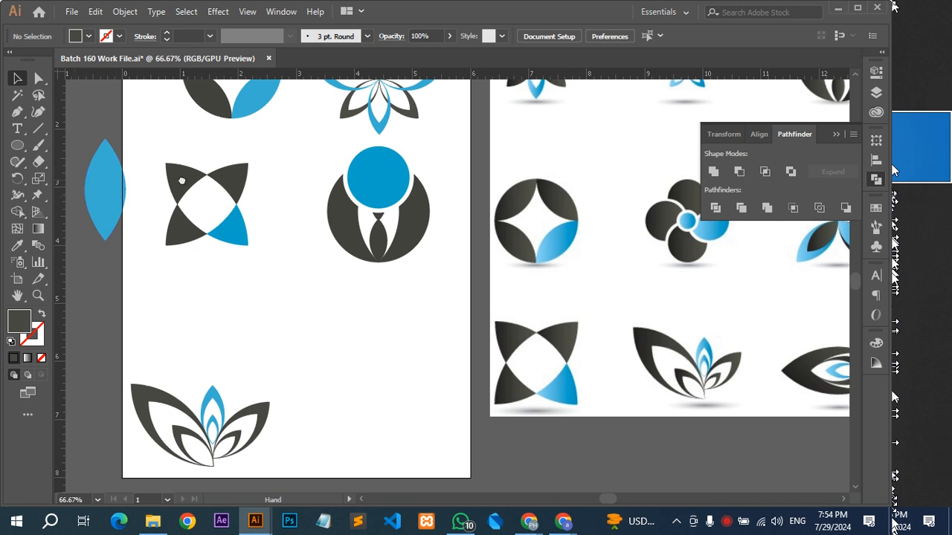
left_click_drag(182, 180, 264, 244)
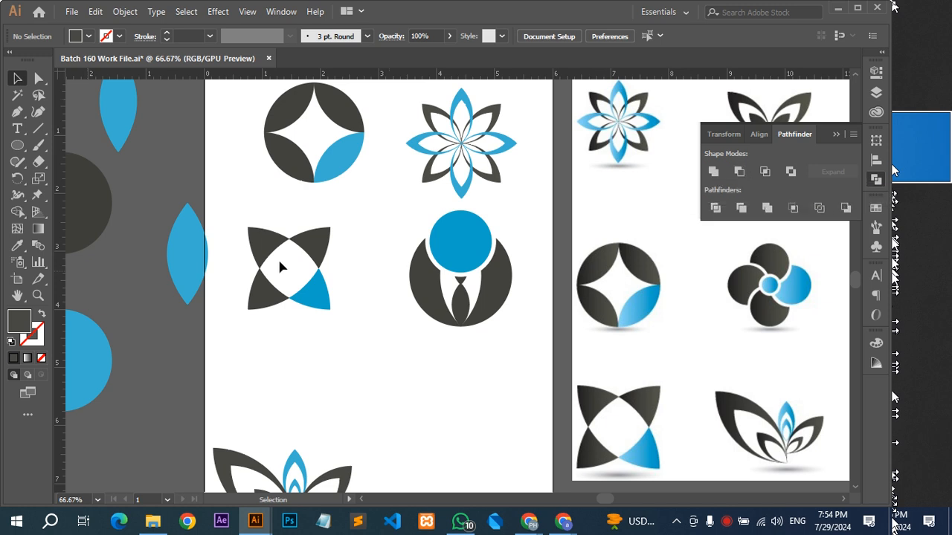
left_click_drag(202, 240, 253, 260)
scroll(252, 255, "down", 1)
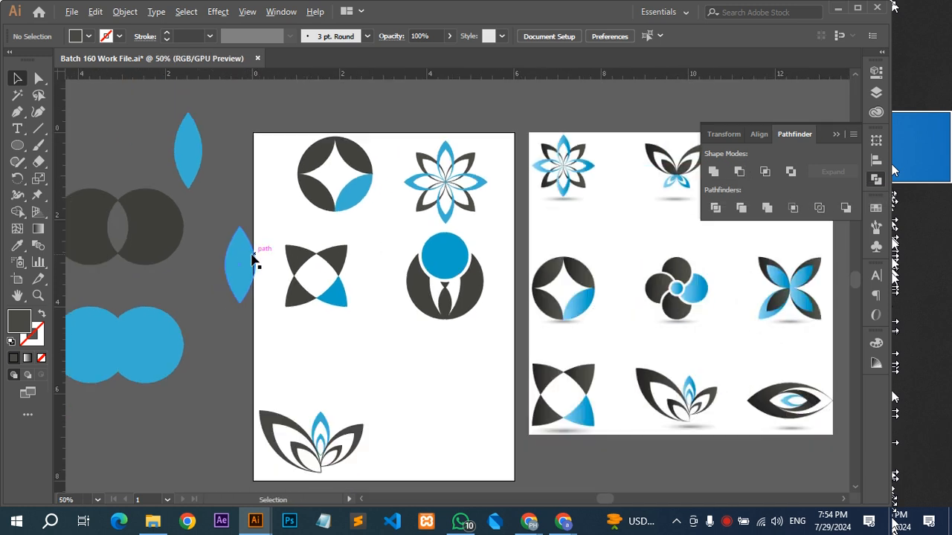
left_click_drag(306, 292, 278, 271)
scroll(402, 342, "down", 3)
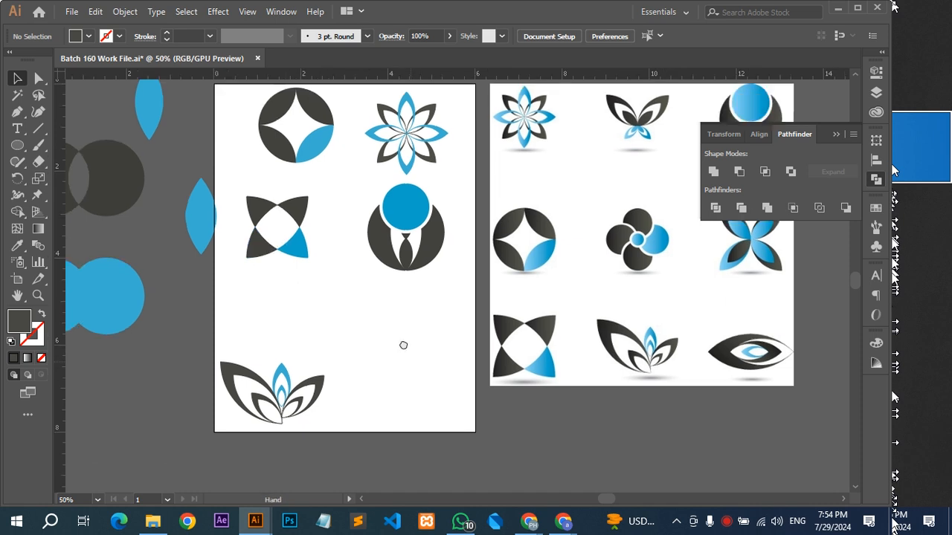
scroll(395, 334, "up", 1)
left_click_drag(721, 350, 595, 346)
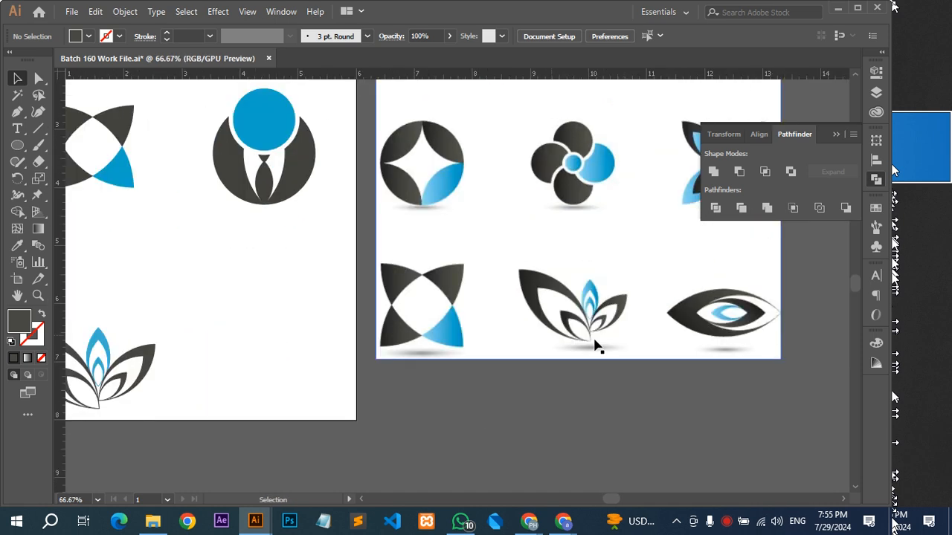
Bring the spare blue lens shape from beside the artboard into the empty area below the suited figure.
left_click_drag(307, 312, 546, 354)
left_click_drag(466, 325, 382, 351)
left_click_drag(164, 219, 420, 397)
scroll(413, 391, "up", 2)
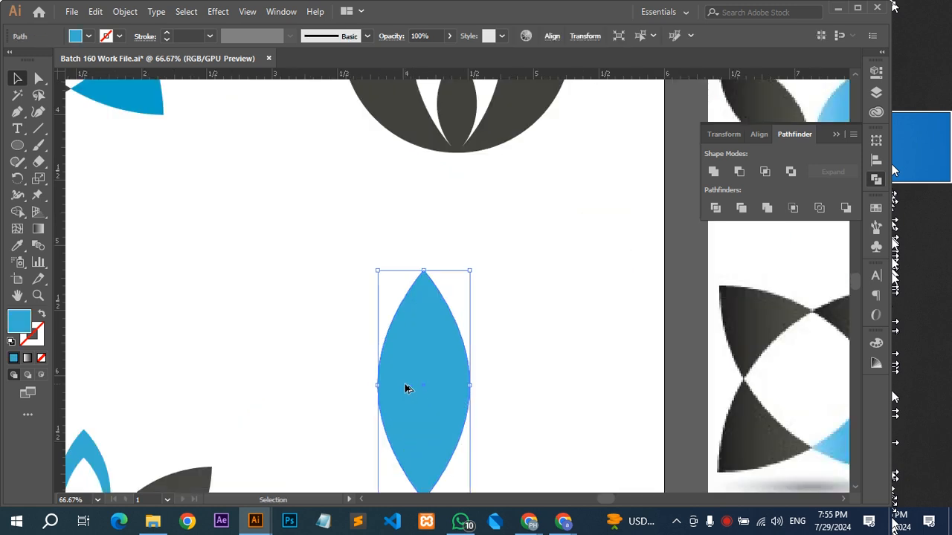
Make a smaller copy of the blue lens inside it, sharing its lower tip, and fill the copy with the reference's dark gray.
left_click_drag(497, 374, 524, 300)
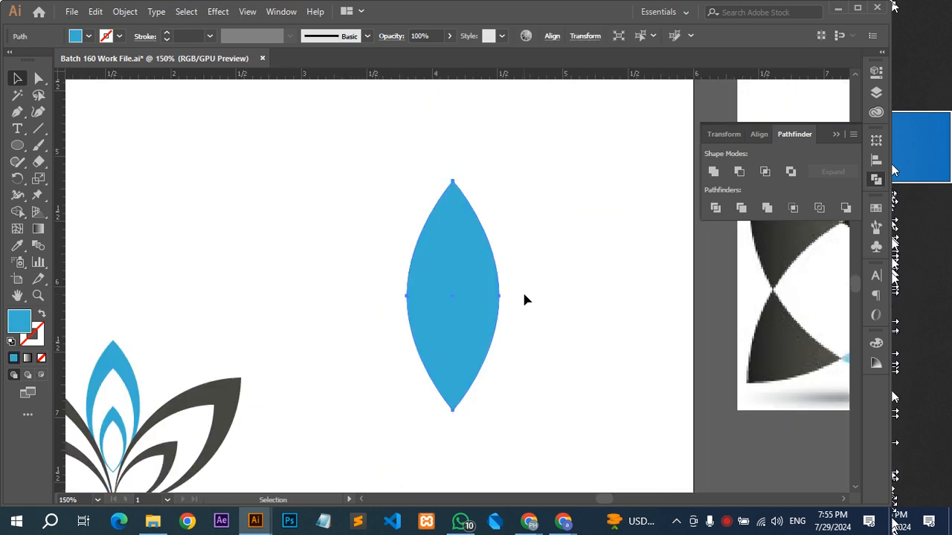
left_click(560, 275)
left_click(450, 187)
left_click_drag(452, 182, 455, 233)
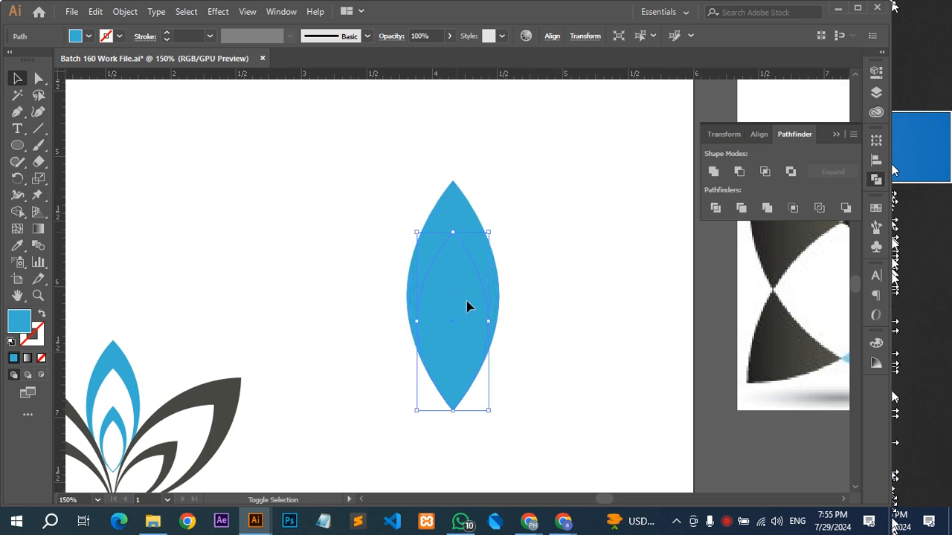
key("i")
left_click(800, 337)
key("v")
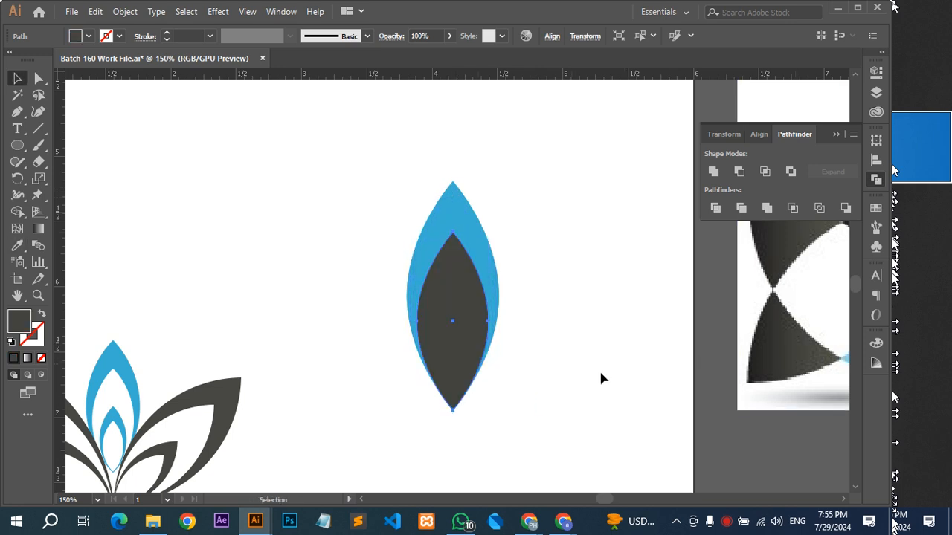
Subtract the dark inner lens from the blue lens with Minus Front.
scroll(443, 413, "up", 3)
scroll(469, 397, "down", 2)
scroll(469, 398, "up", 5)
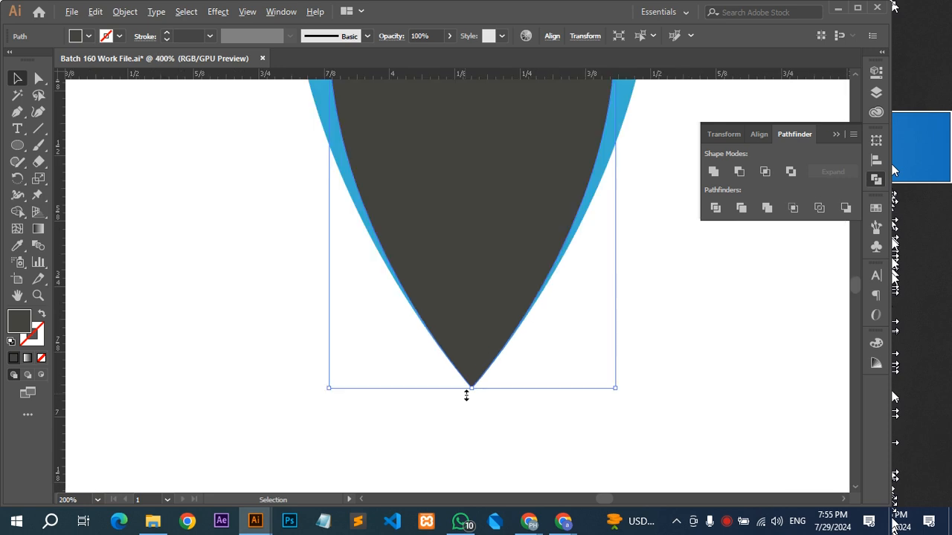
scroll(489, 372, "down", 6)
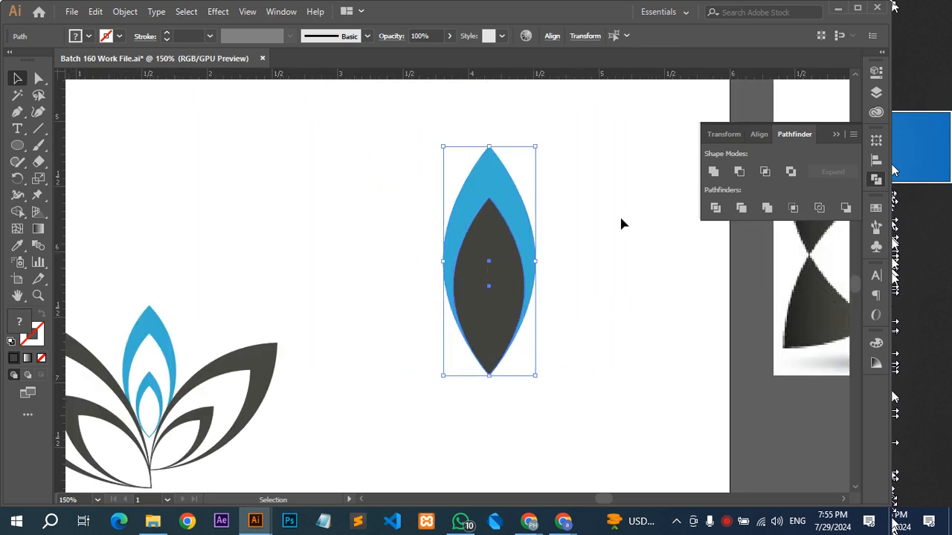
left_click(736, 176)
Rotate the hollow blue lens 90° counterclockwise so it lies horizontally with its thick end on the left.
scroll(568, 243, "down", 1)
left_click_drag(555, 336, 567, 248)
left_click_drag(526, 304, 303, 321)
left_click_drag(379, 282, 698, 293)
Create a mirrored copy of the hollow blue lens across the vertical axis.
key("ctrl+c")
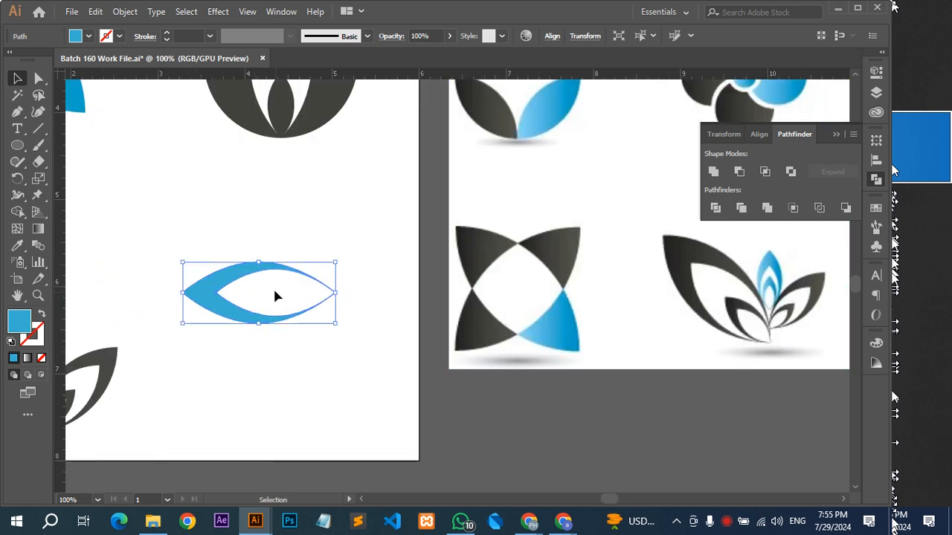
right_click(261, 274)
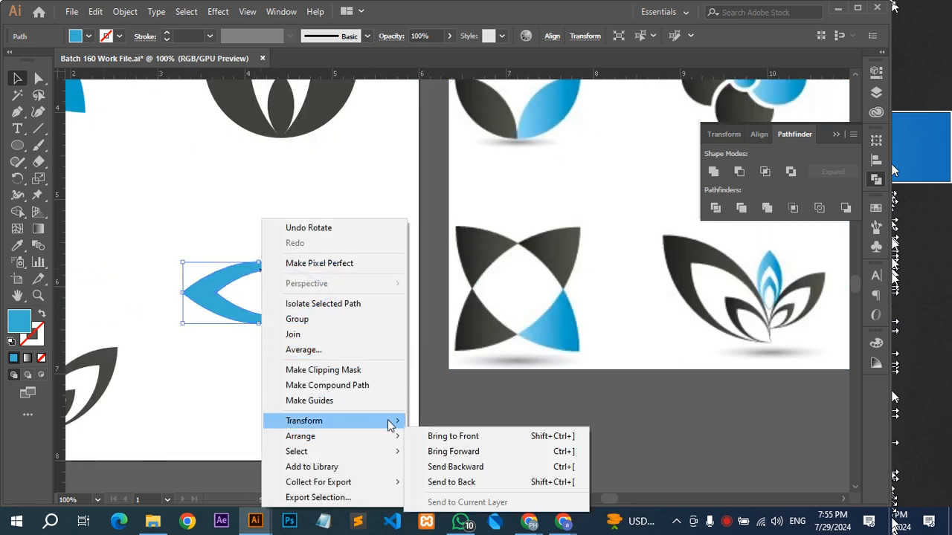
mouse_move(387, 421)
left_click(498, 351)
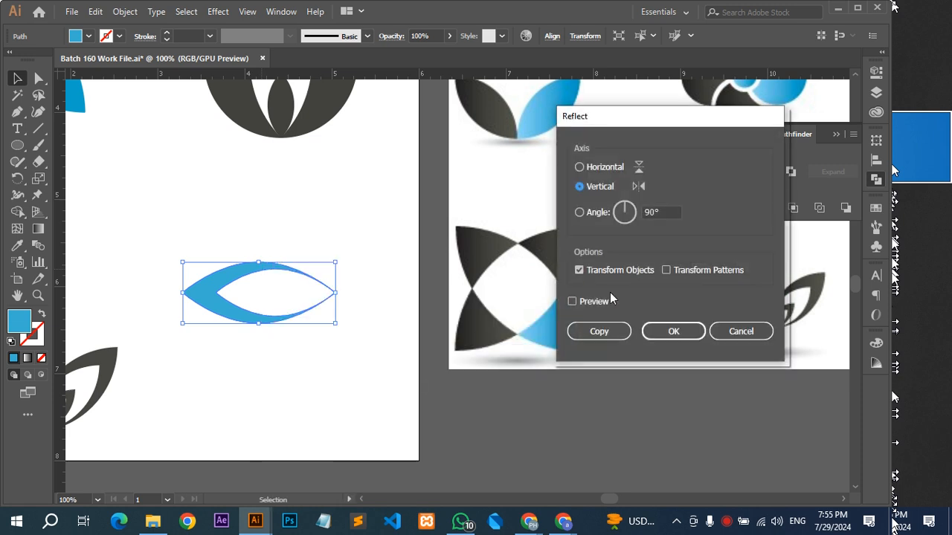
left_click(613, 332)
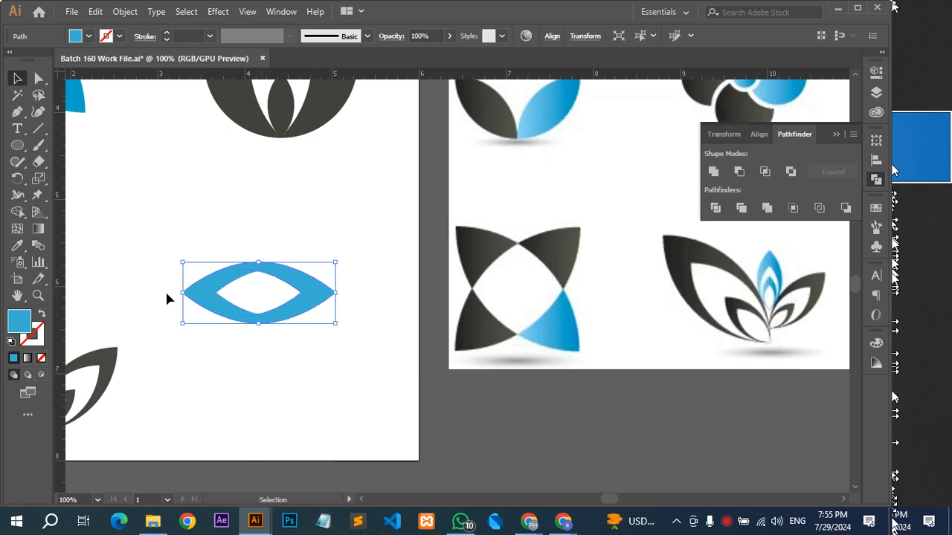
Shrink the mirrored copy proportionally and position it inside the original lens, slightly right of its center.
left_click_drag(183, 293, 216, 293)
key("space")
left_click_drag(301, 274, 550, 293)
scroll(395, 309, "up", 1)
key("space")
left_click_drag(392, 309, 445, 312)
key("shift+Left")
key("shift+Left")
key("shift+Right")
key("shift+Right")
key("shift+Left")
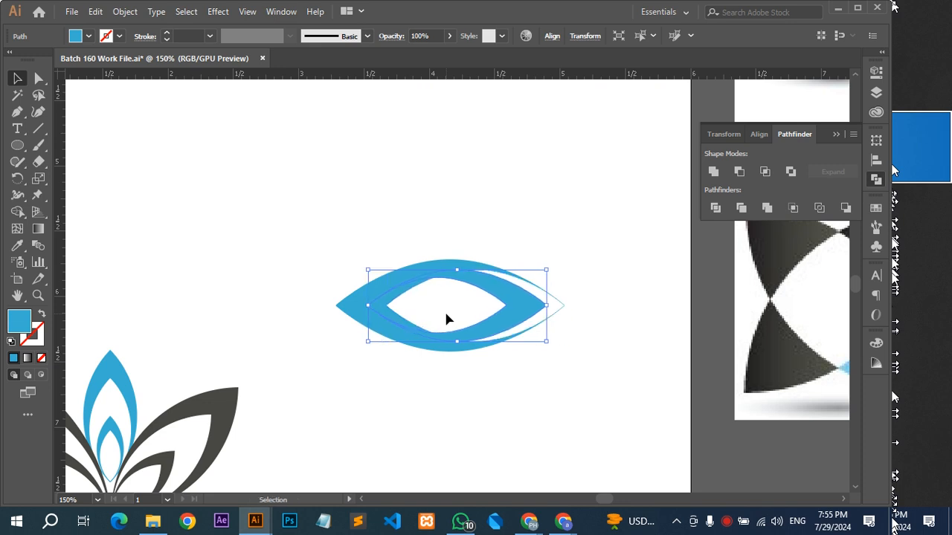
Fill the smaller mirrored lens with the reference's dark gray and send it behind the blue lens.
key("i")
left_click(794, 356)
key("v")
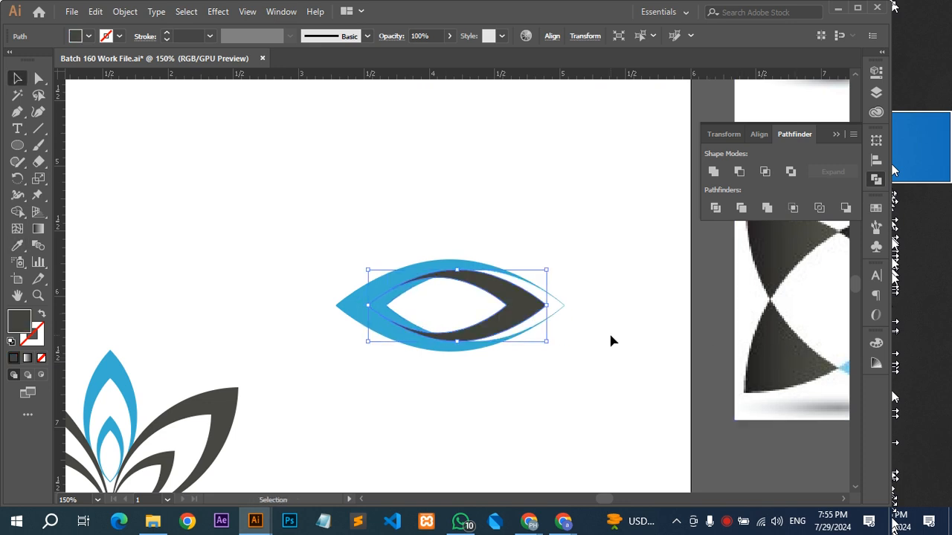
key("ctrl+bracketleft")
Recolor the outer blue lens with the inner lens's dark gray and leave isolation mode.
left_click(393, 282)
left_click(600, 282)
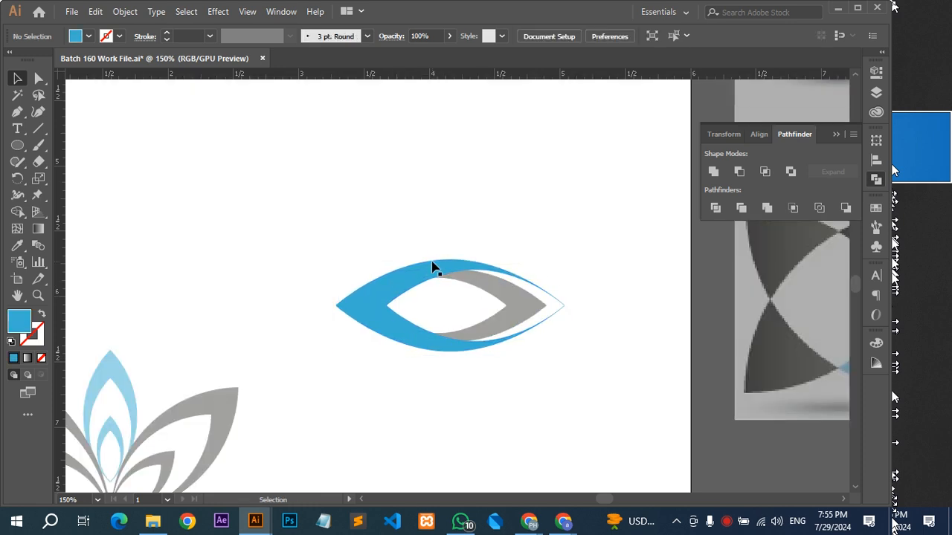
left_click(419, 268)
key("i")
left_click(513, 299)
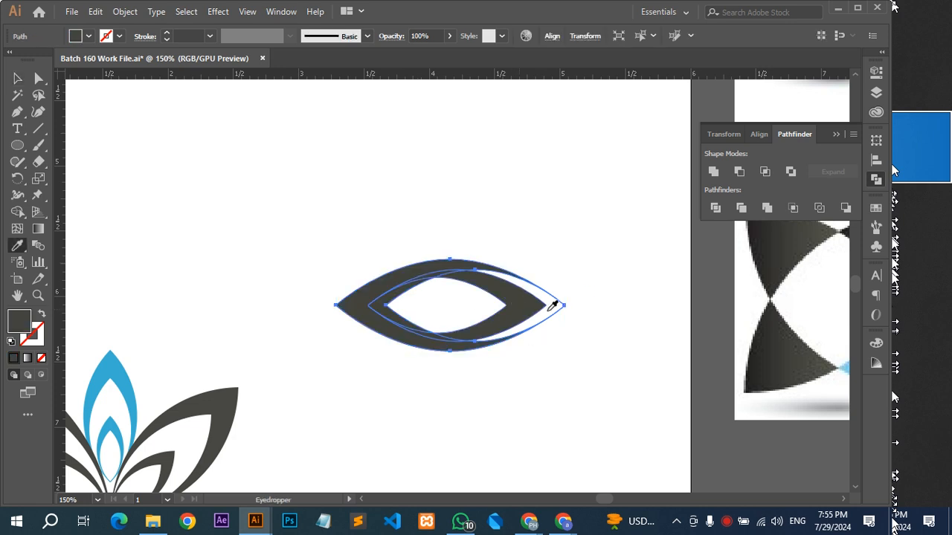
key("v")
left_click(628, 279)
Shrink the inner dark lens so its left tip meets the outer lens's opening, and keep it selected.
scroll(629, 279, "down", 3)
left_click_drag(632, 279, 457, 300)
scroll(343, 296, "up", 2)
left_click(491, 323)
left_click_drag(392, 319, 411, 326)
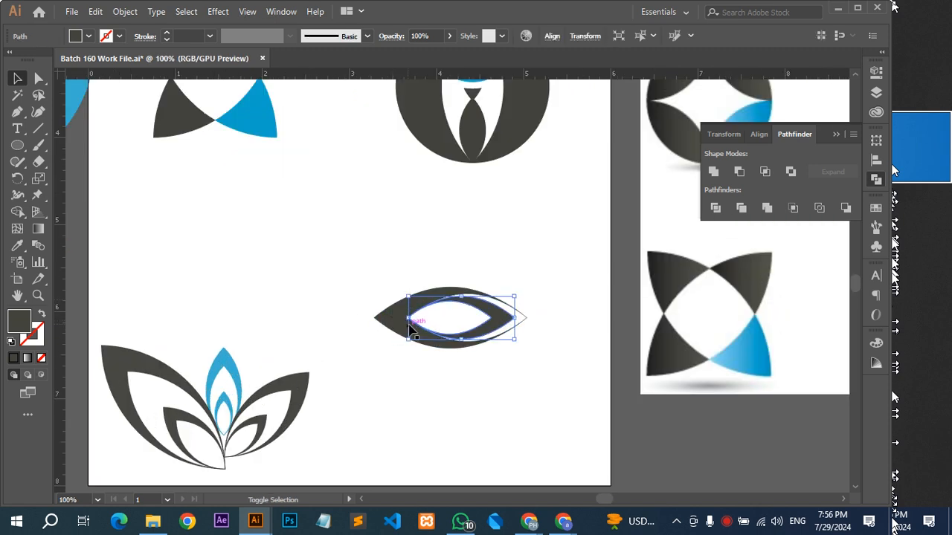
left_click(471, 380)
scroll(438, 302, "up", 2)
left_click(552, 333)
right_click(558, 327)
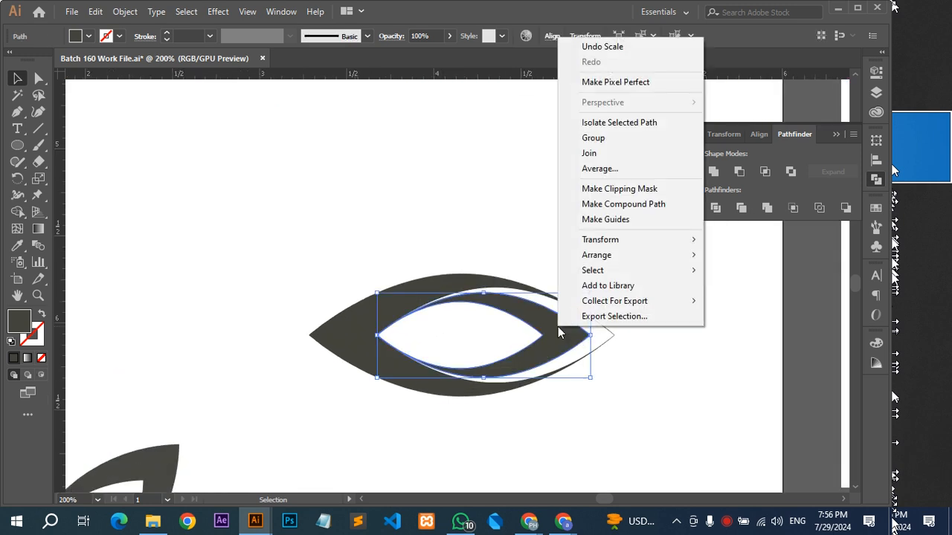
mouse_move(629, 247)
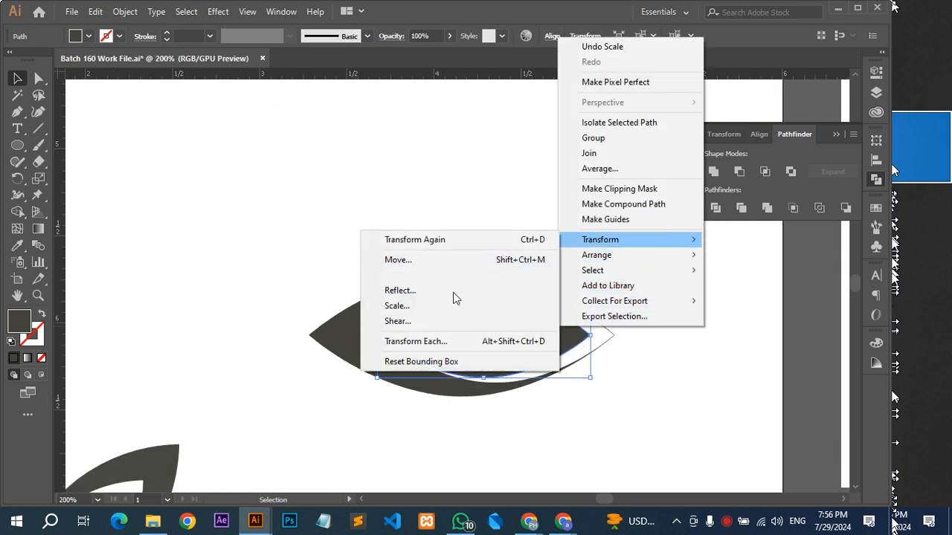
left_click(453, 305)
left_click(512, 372)
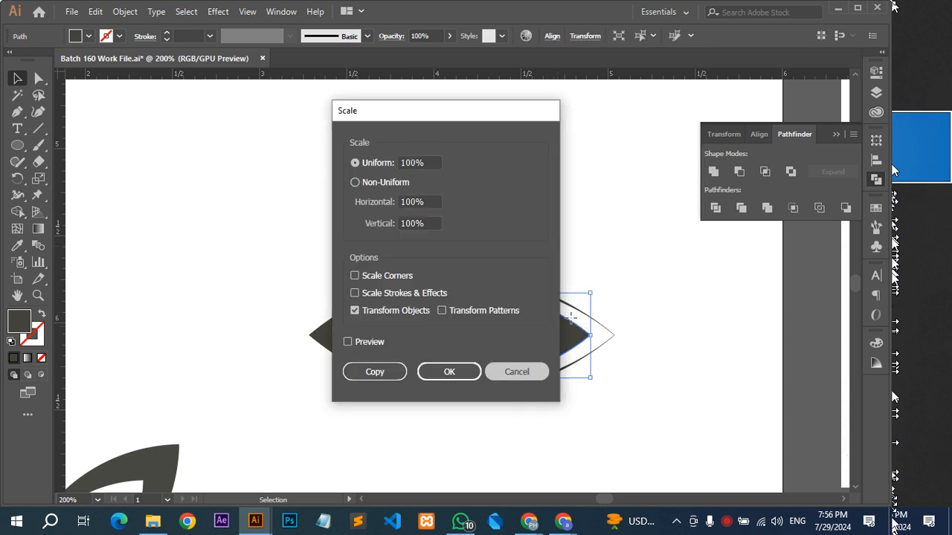
Reflect a copy of the inner dark lens across the vertical axis.
right_click(562, 332)
mouse_move(631, 247)
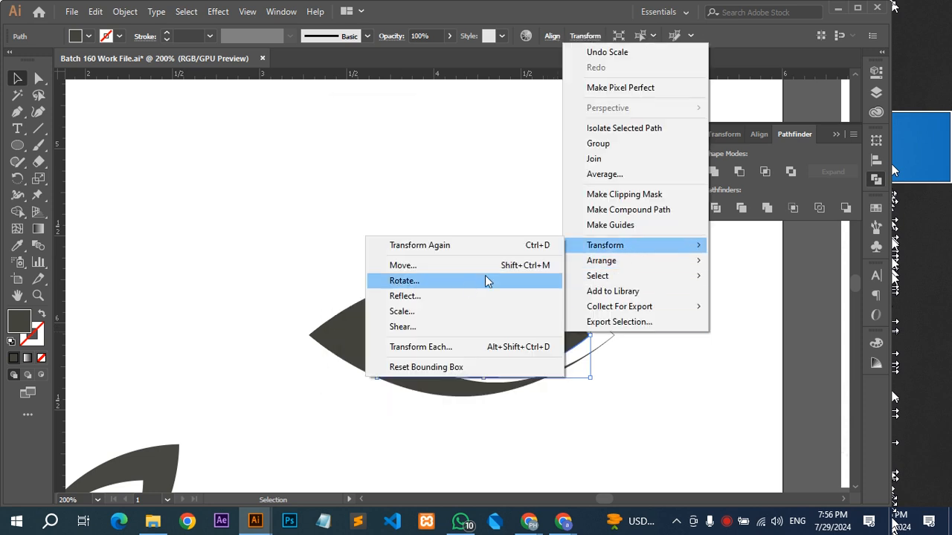
left_click(462, 300)
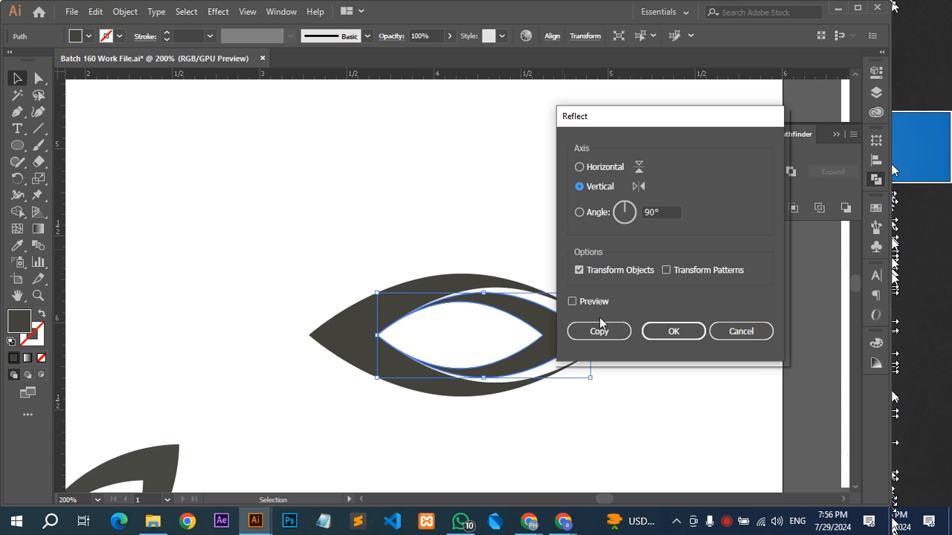
left_click(606, 331)
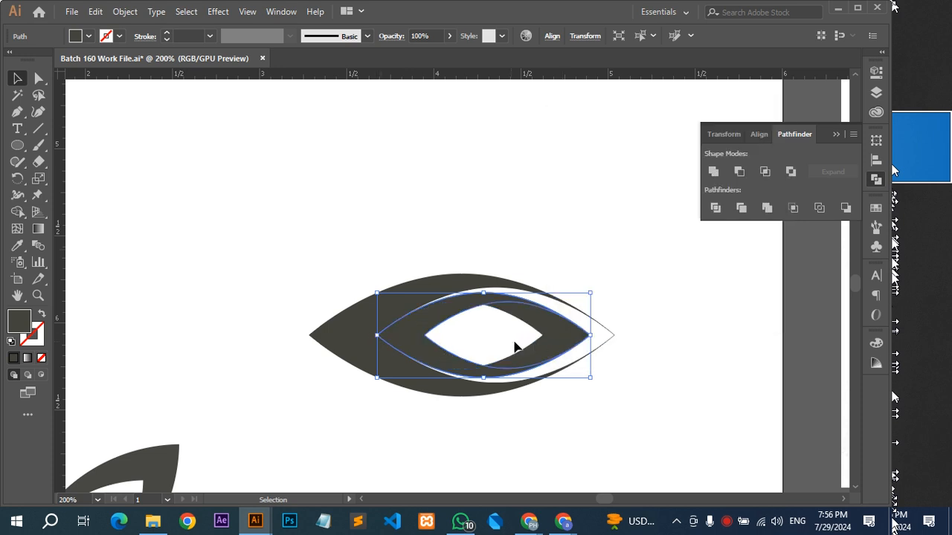
Scale the newly mirrored copy down to fit inside the inner lens's opening, with its right tip at the opening's right corner.
left_click_drag(590, 335, 544, 336)
left_click_drag(377, 335, 426, 349)
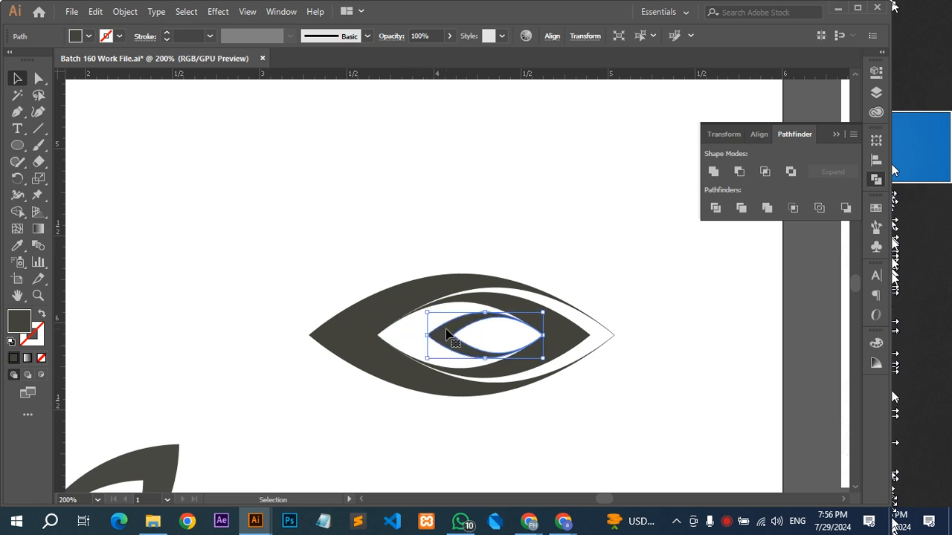
scroll(450, 335, "down", 2)
left_click_drag(531, 338, 325, 308)
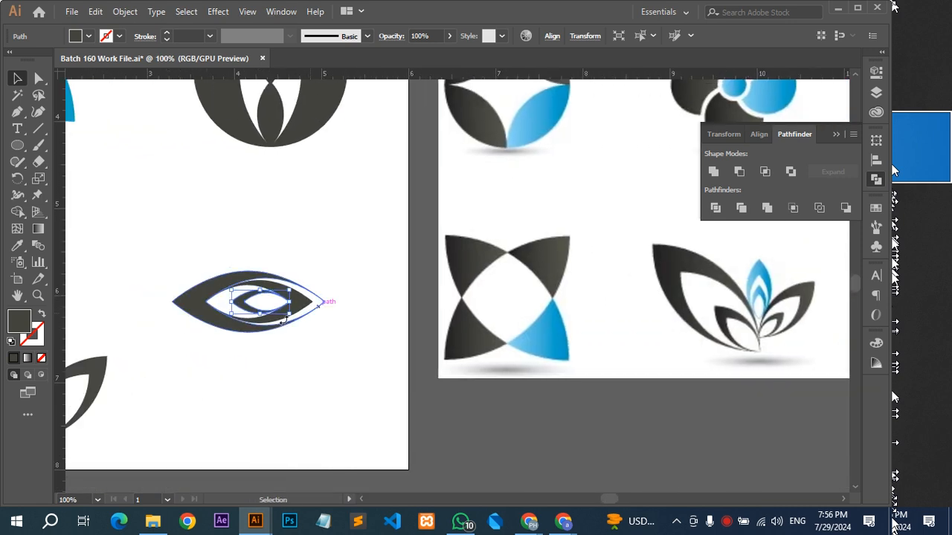
left_click_drag(230, 307, 224, 307)
Fill the innermost lens with the reference logo's blue and deselect it.
key("i")
left_click(542, 329)
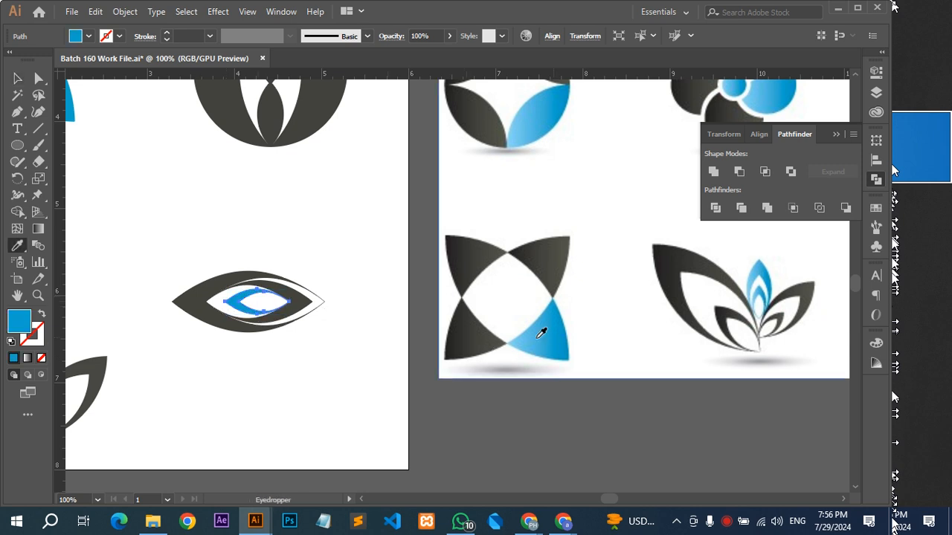
key("v")
left_click(321, 365)
scroll(322, 363, "down", 1)
left_click_drag(341, 370, 296, 357)
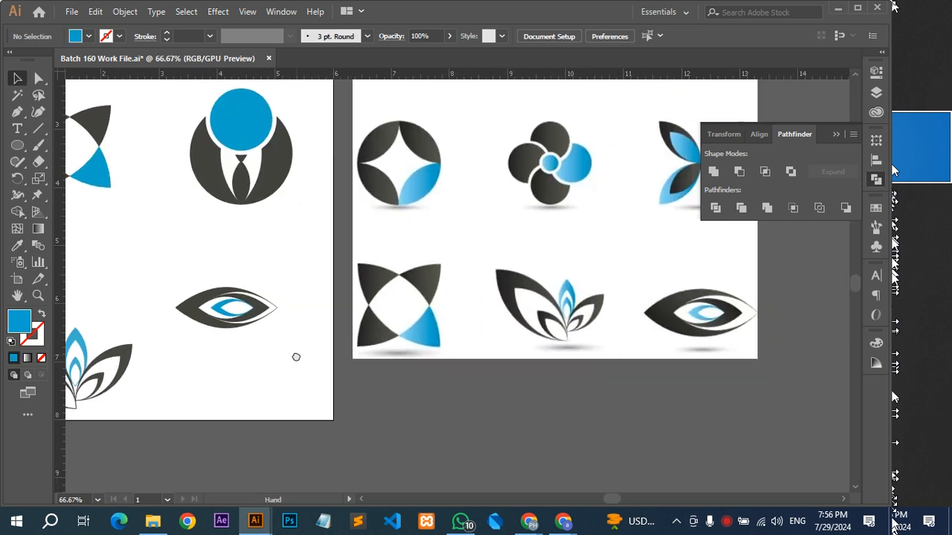
Shrink the inner dark lens and the blue center together, keeping their left tip in place, and nudge them right.
scroll(201, 342, "up", 3)
left_click(323, 240)
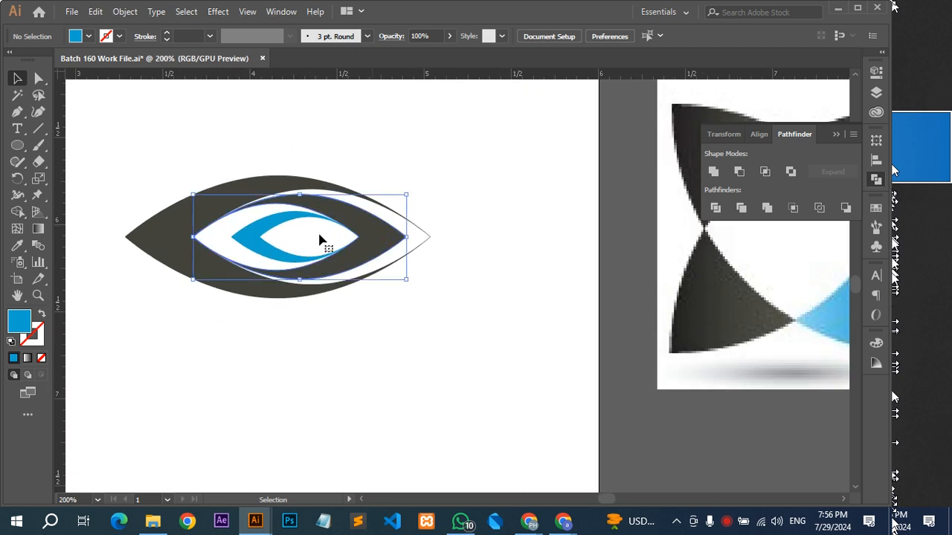
left_click(290, 223, "shift")
left_click_drag(407, 237, 385, 237)
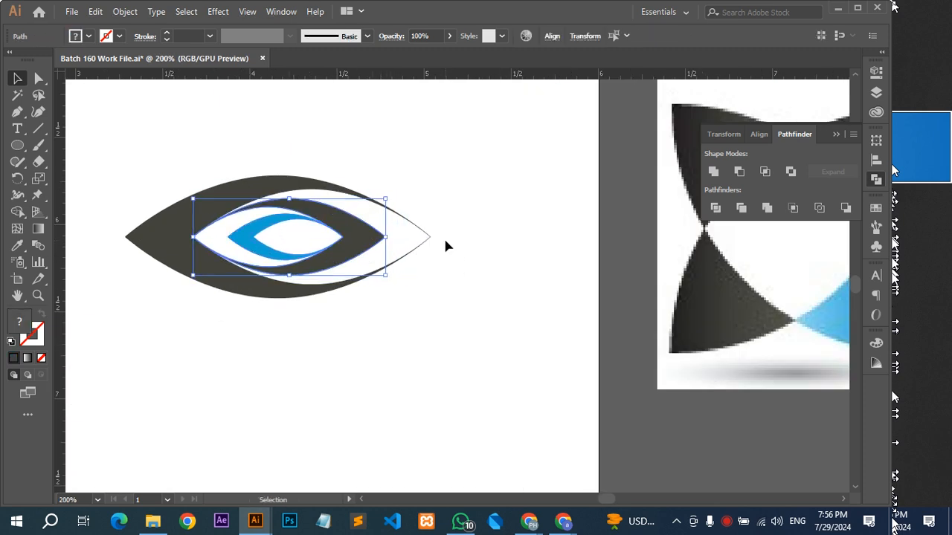
key("Right")
left_click(445, 241)
Undo the last nudge and slightly enlarge the two inner shapes toward the eye's right corner.
scroll(443, 247, "down", 2)
left_click_drag(438, 253, 435, 273)
key("ctrl+z")
left_click(379, 254)
left_click(382, 293)
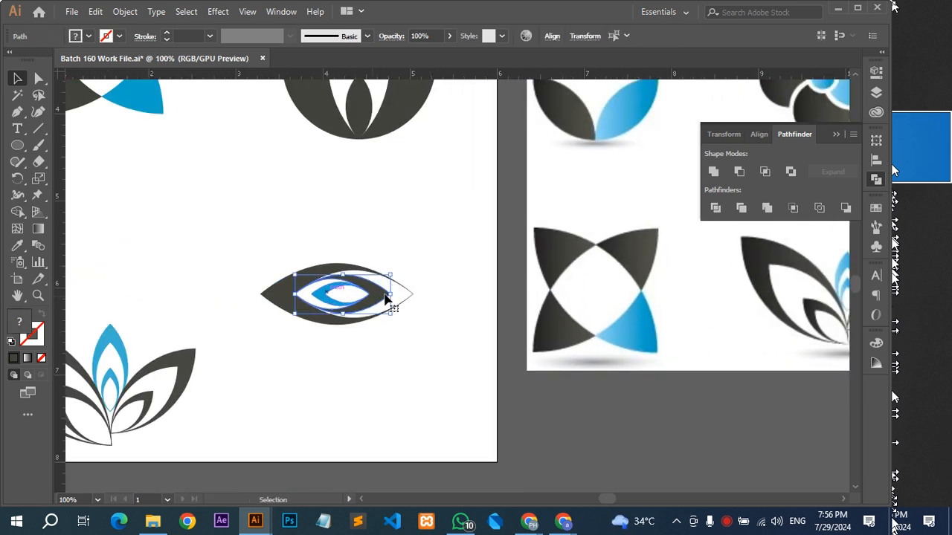
left_click_drag(390, 295, 398, 296)
left_click(419, 270)
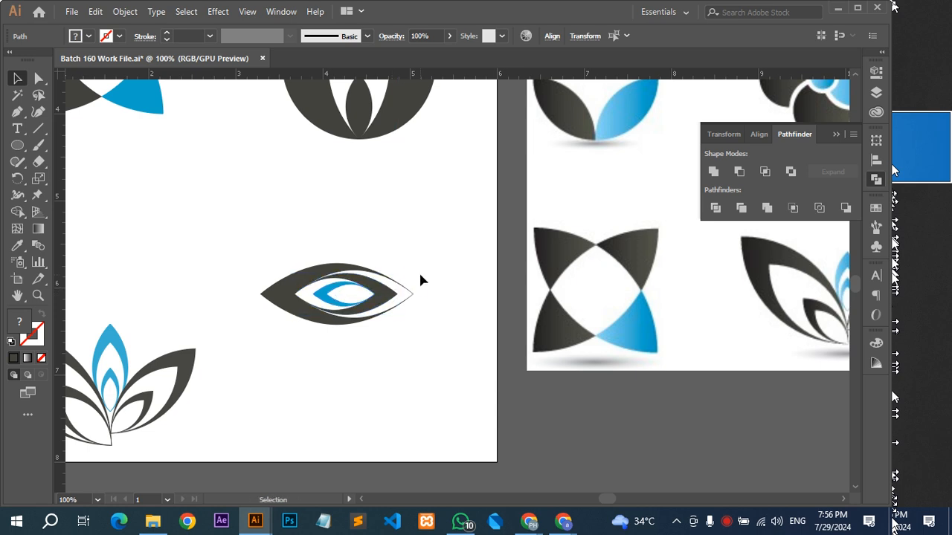
left_click_drag(407, 264, 488, 296)
scroll(489, 297, "down", 3)
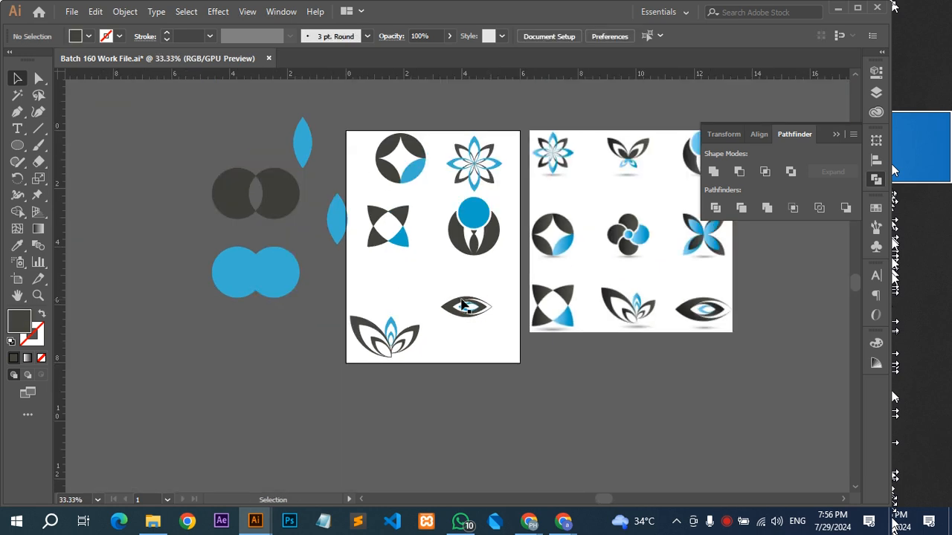
scroll(461, 297, "up", 1)
left_click_drag(573, 358, 548, 361)
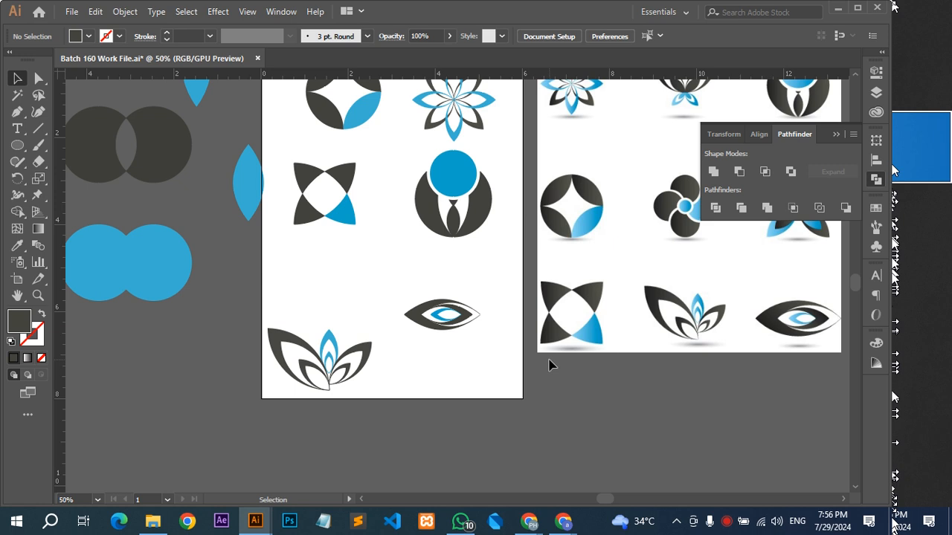
scroll(579, 391, "up", 3)
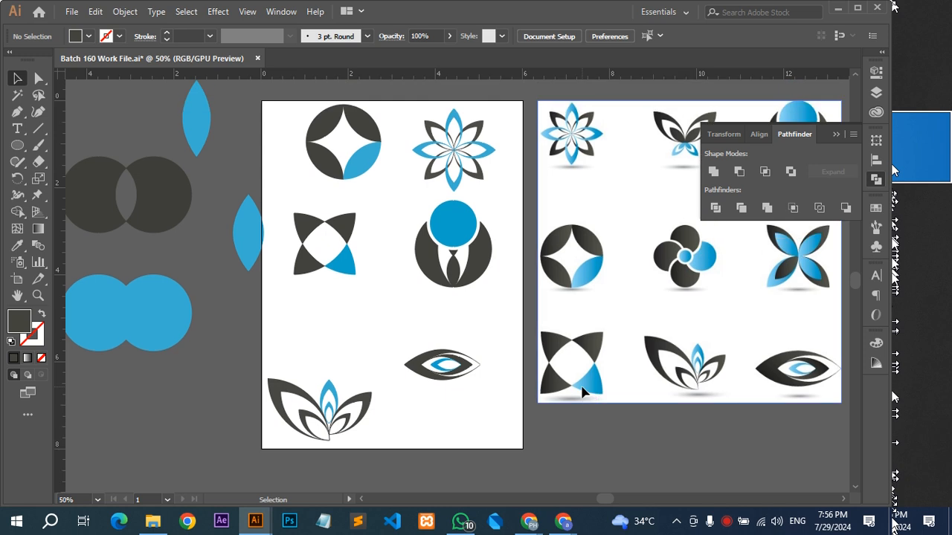
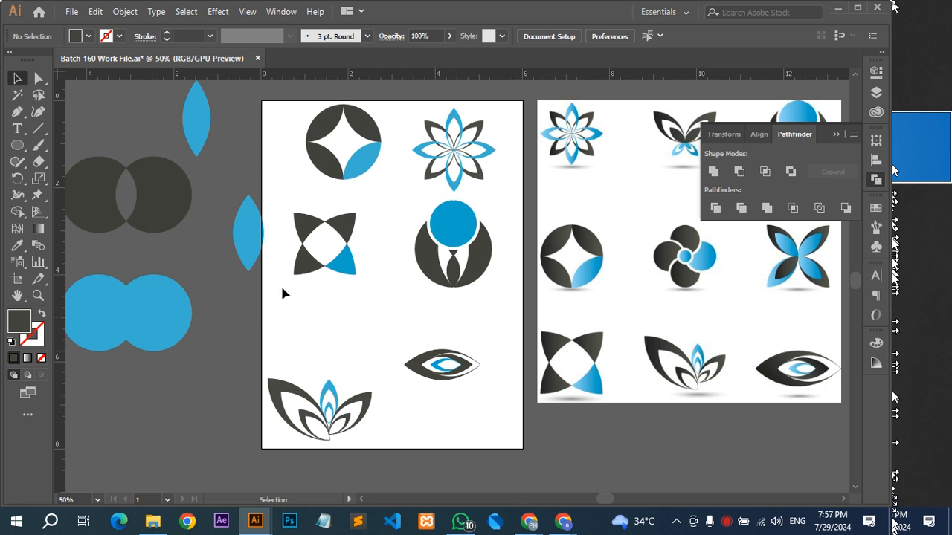
Move the overlapping pair of blue circles from the pasteboard onto the artboard, above the lotus and eye logos.
left_click(173, 197)
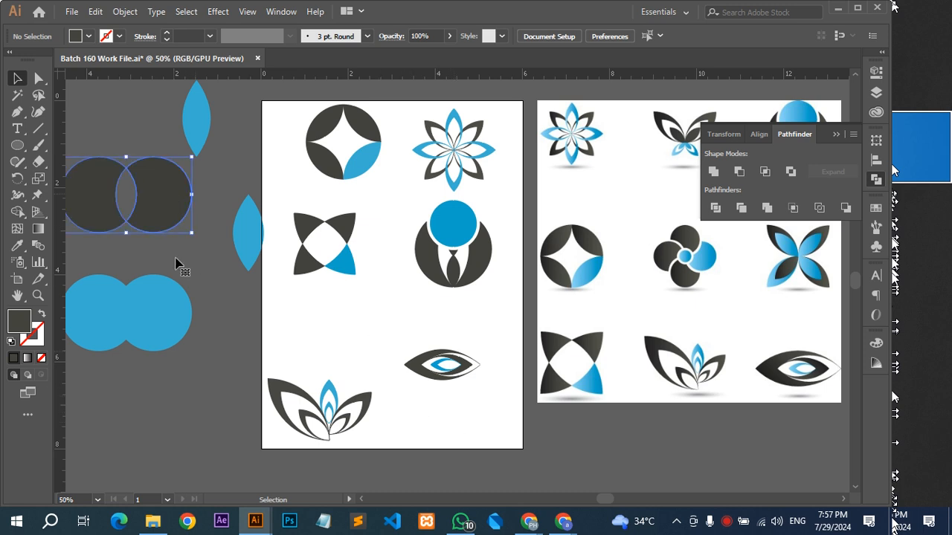
left_click(168, 325)
left_click_drag(156, 386, 78, 311)
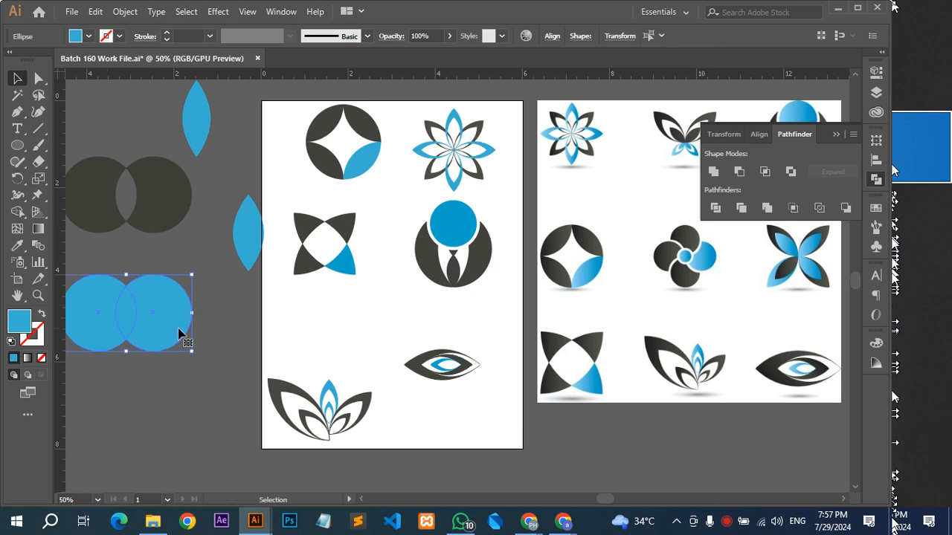
left_click_drag(152, 326, 377, 338)
scroll(377, 338, "up", 3)
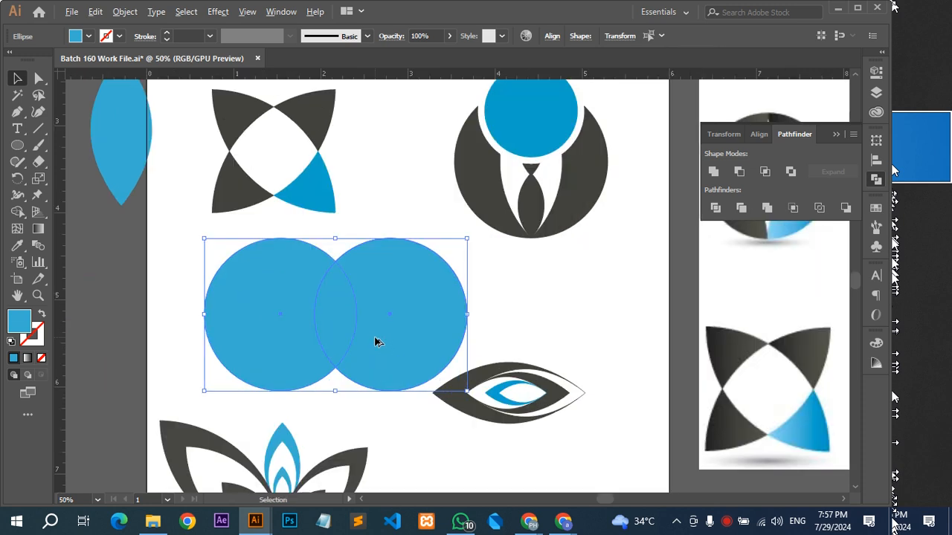
Recolor the right circle of the blue pair with the eye logo's dark gray.
left_click(545, 281)
left_click(392, 299)
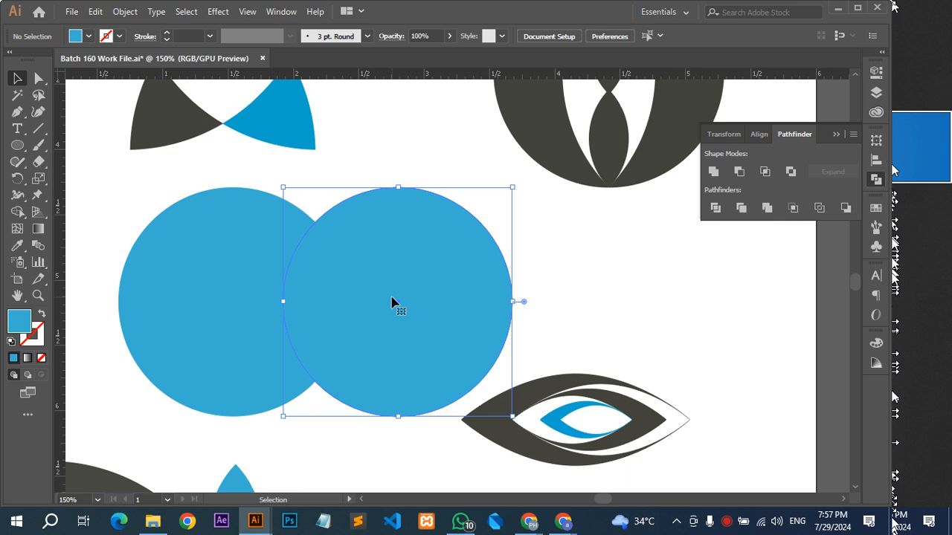
key("i")
left_click(523, 391)
key("v")
Swap fill and stroke on both circles so they show as outlines, and inspect their overlap.
left_click(540, 317)
left_click(257, 274)
key("shift+x")
left_click(384, 294)
key("shift+x")
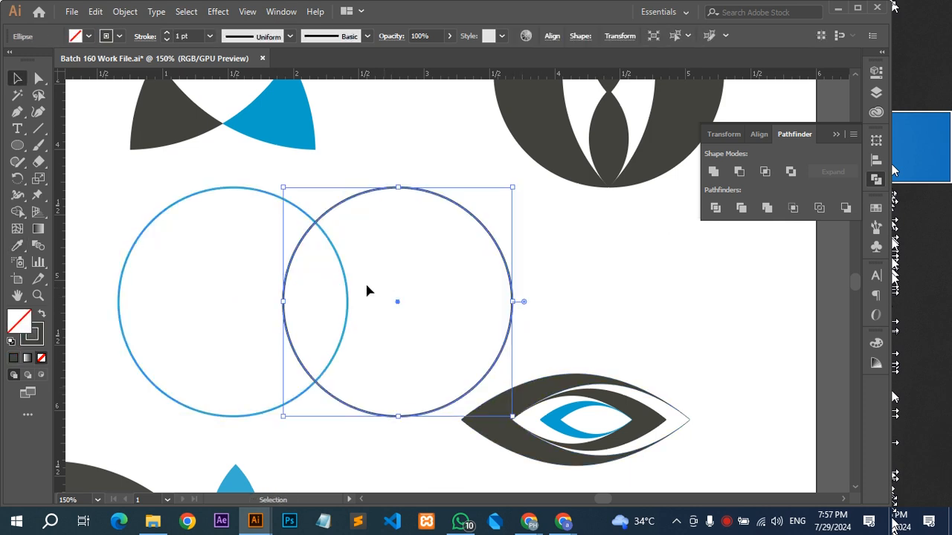
scroll(299, 248, "up", 2)
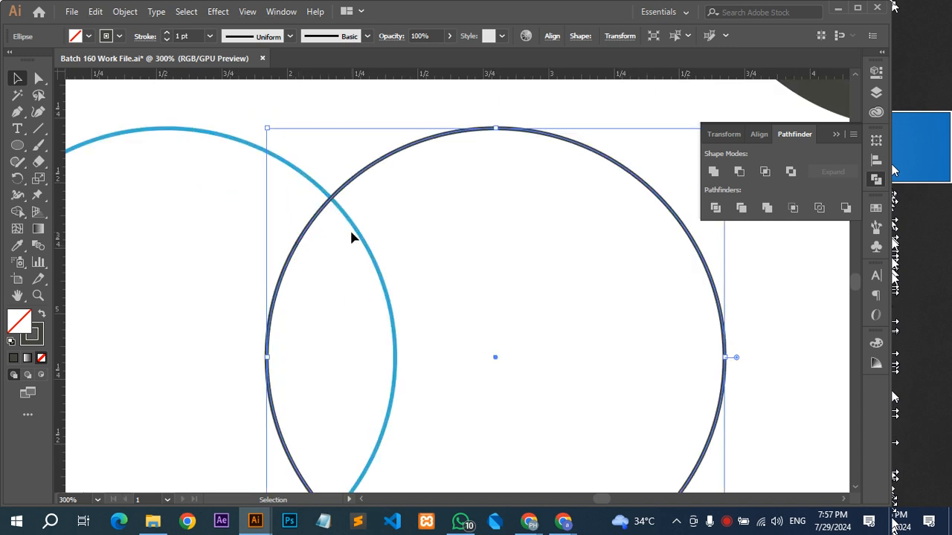
scroll(351, 235, "down", 2)
left_click_drag(392, 281, 403, 192)
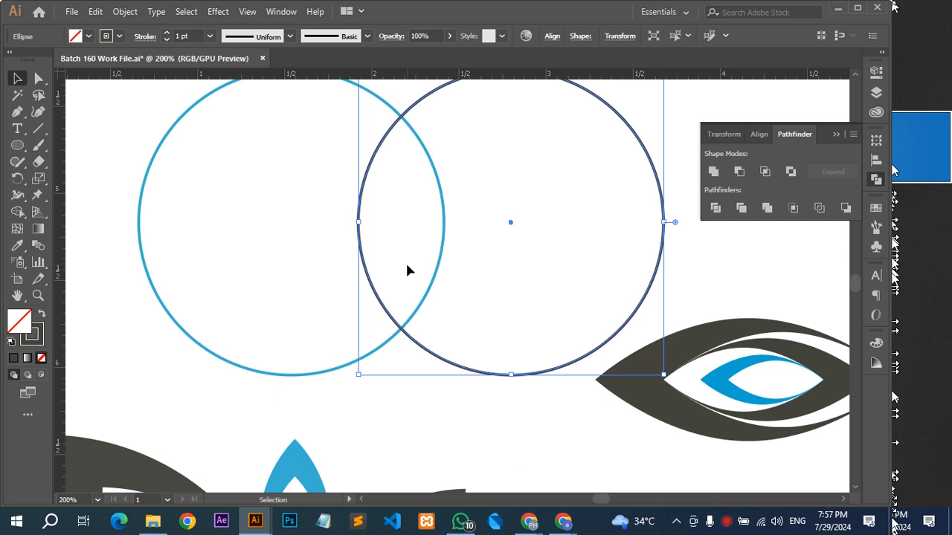
scroll(407, 264, "up", 1)
Turn the dark and the blue circle back into solid fills and select them together.
key("shift+x")
left_click(294, 116)
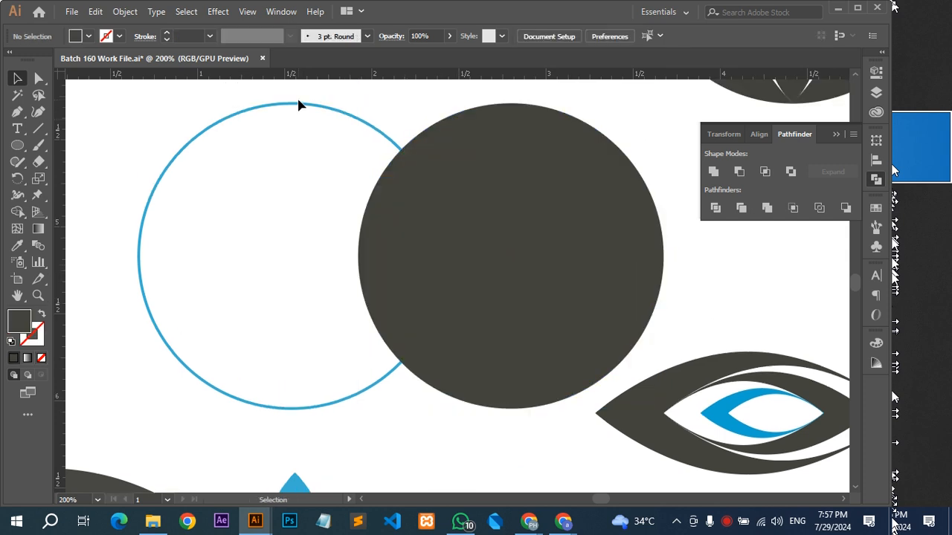
left_click(298, 104)
key("shift+x")
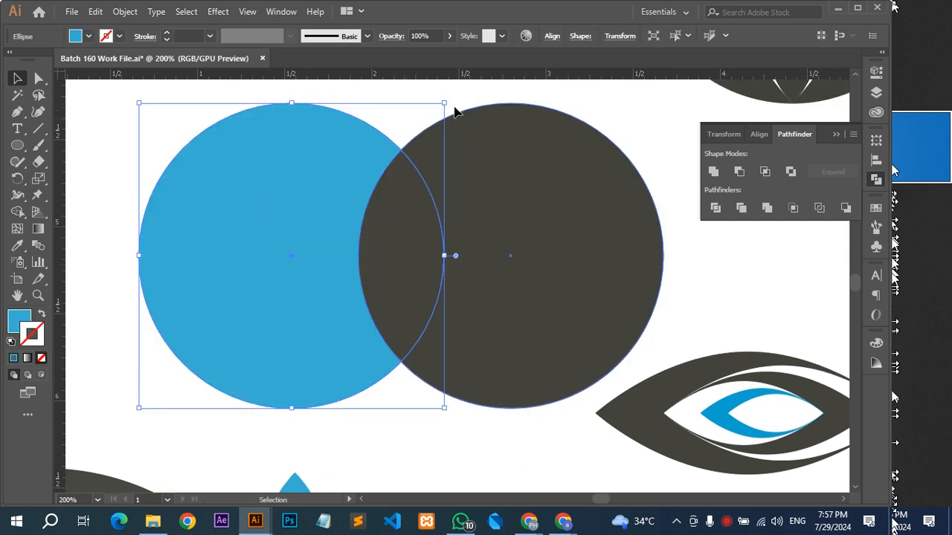
left_click(366, 245, "shift")
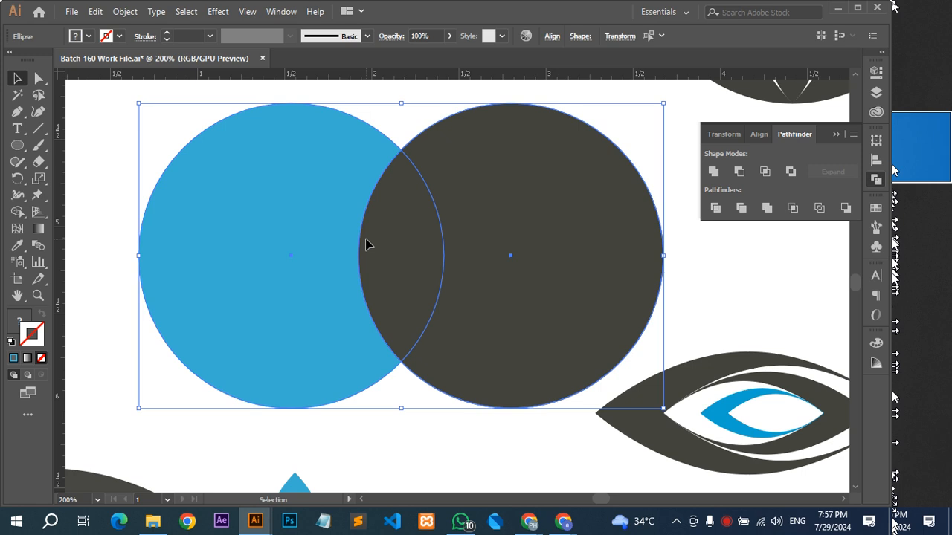
Try the Intersect and Exclude shape modes on the two circles, undoing each one.
left_click(769, 174)
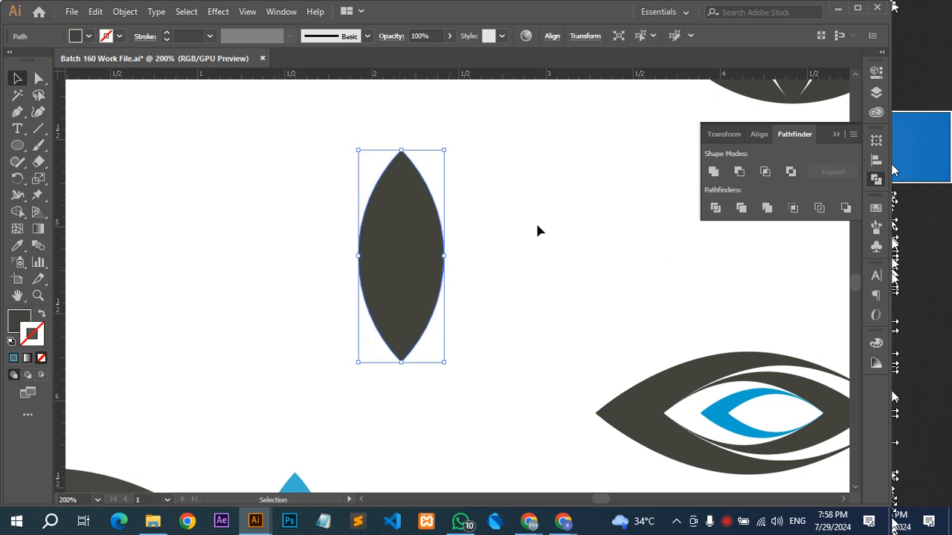
key("ctrl+z")
key("ctrl+z")
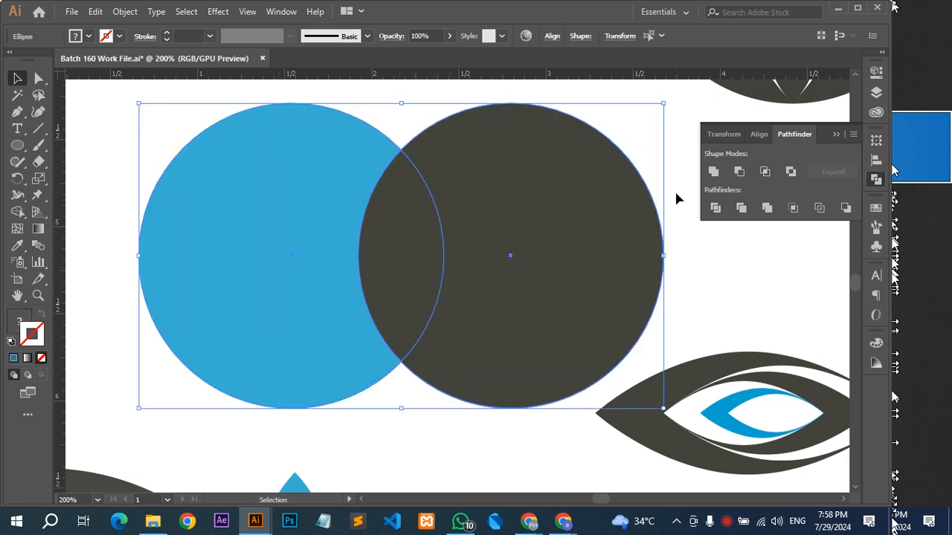
left_click(790, 172)
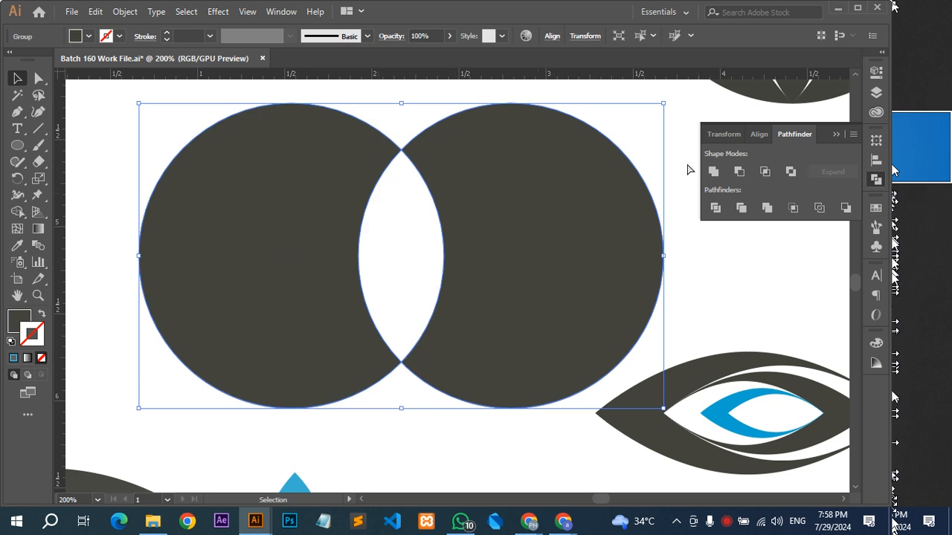
key("ctrl+z")
Intersect the two overlapping circles to keep only their lens-shaped overlap.
left_click(764, 172)
scroll(328, 288, "down", 3)
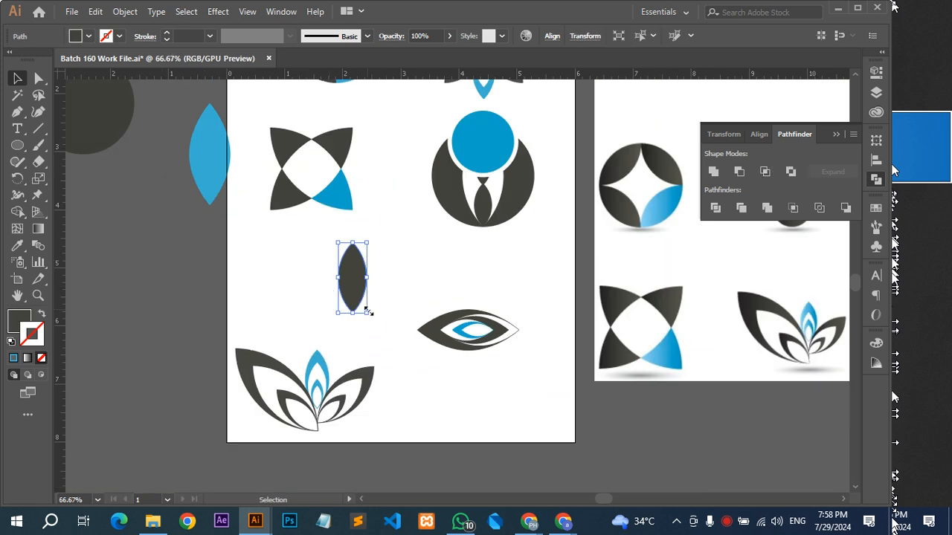
left_click(388, 269)
scroll(357, 283, "up", 3)
key("ctrl+z")
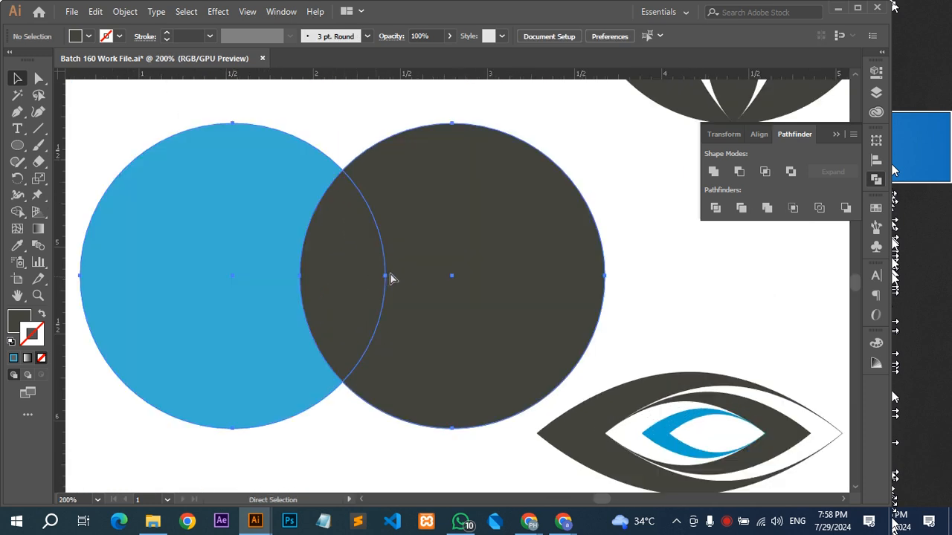
key("ctrl+shift+z")
Duplicate the dark lens in place, shrink the copy toward its lower tip, and fill it with the eye logo's blue.
key("ctrl+c")
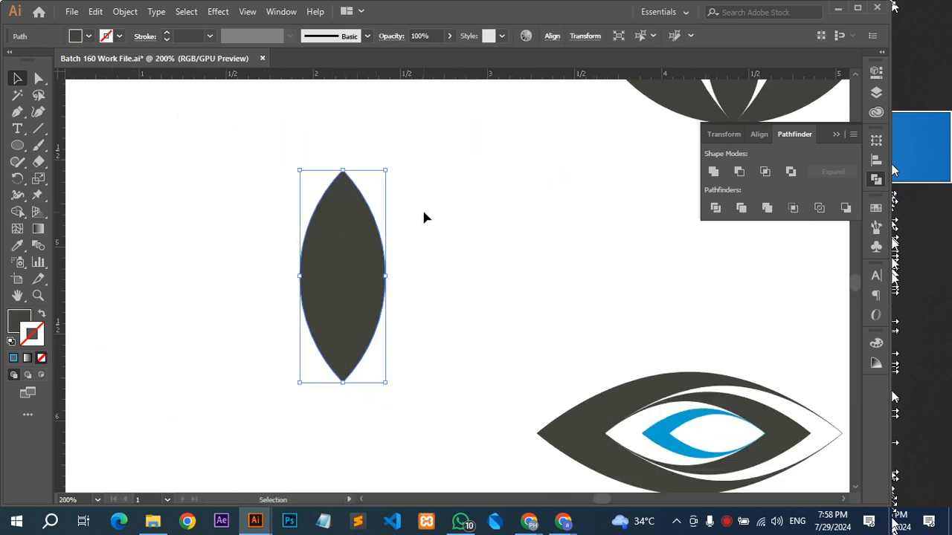
left_click_drag(342, 171, 347, 216)
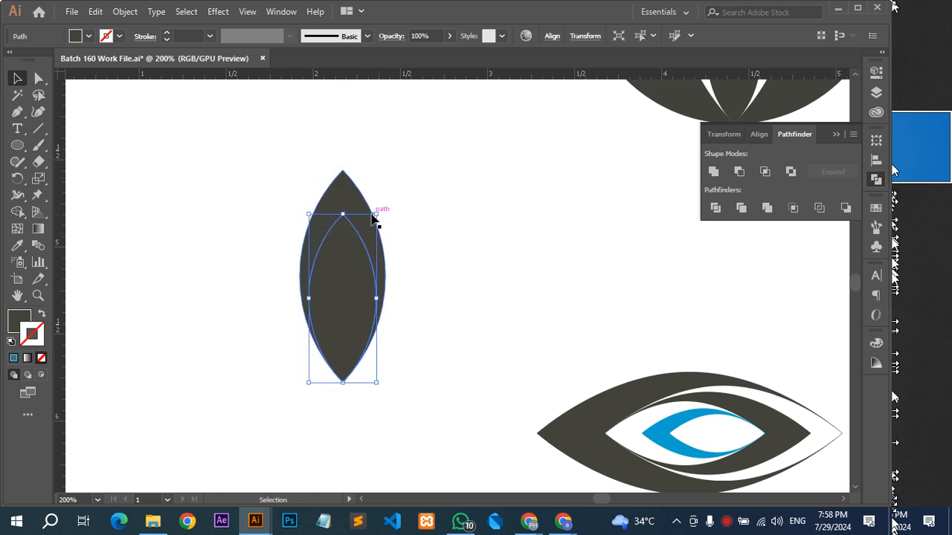
key("i")
left_click(673, 412)
key("v")
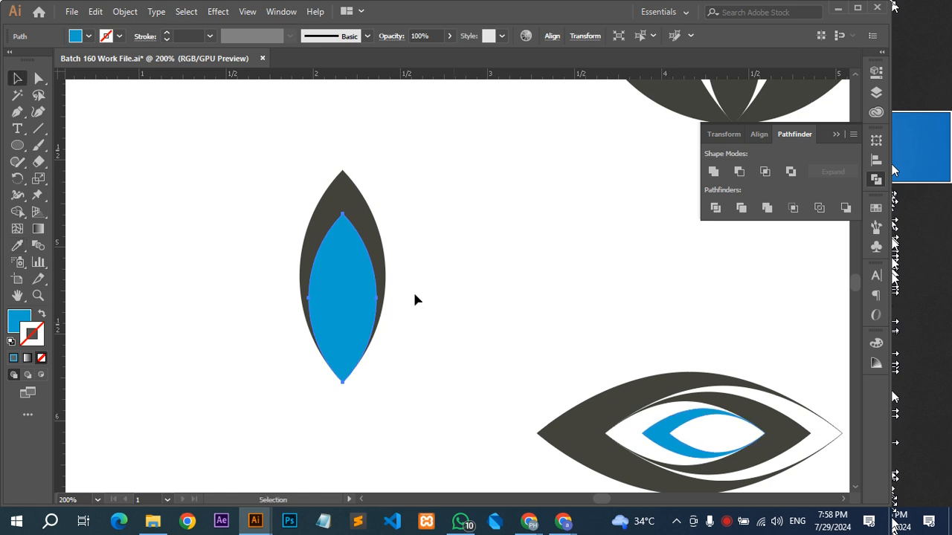
Subtract the smaller blue lens from the dark lens with Minus Front and deselect the result.
left_click(354, 229)
left_click_drag(435, 182, 301, 283)
left_click(739, 172)
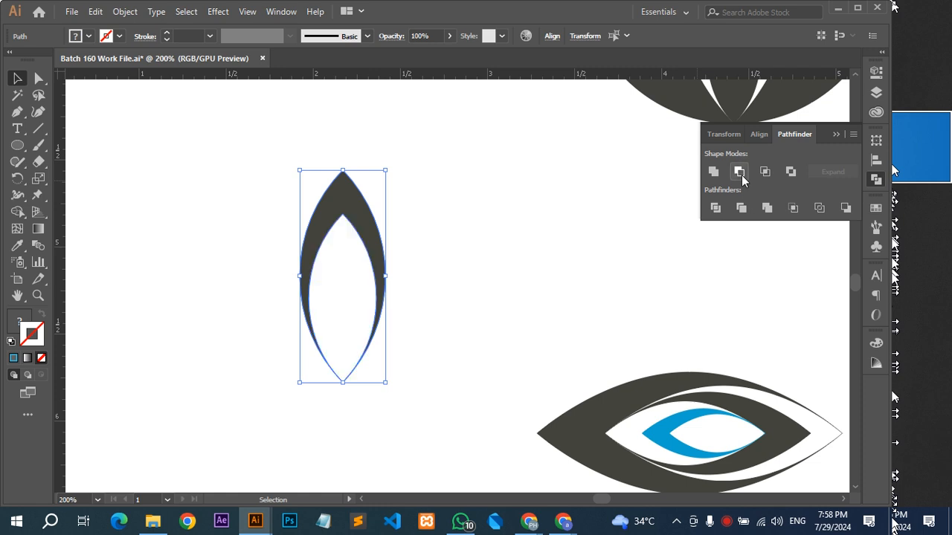
left_click(451, 258)
scroll(451, 257, "down", 2, "alt")
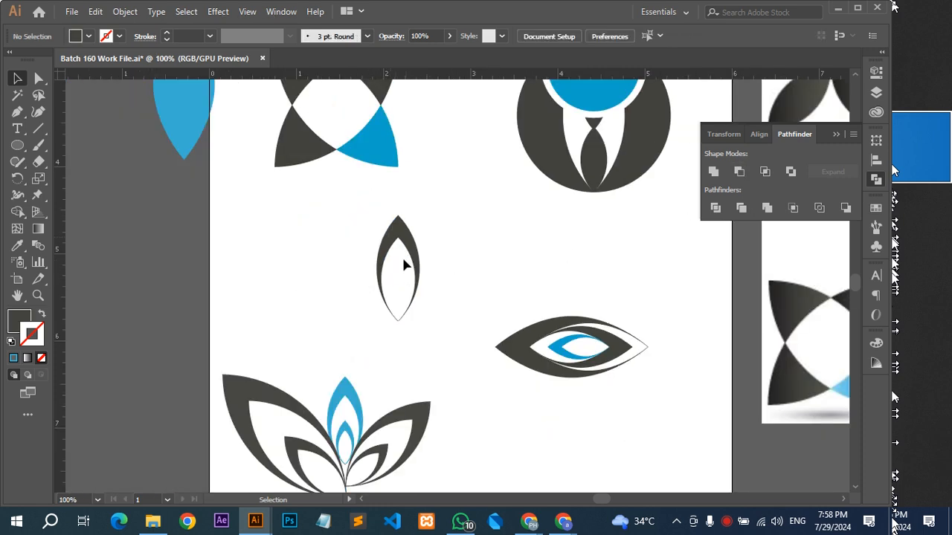
scroll(406, 265, "down", 1, "alt")
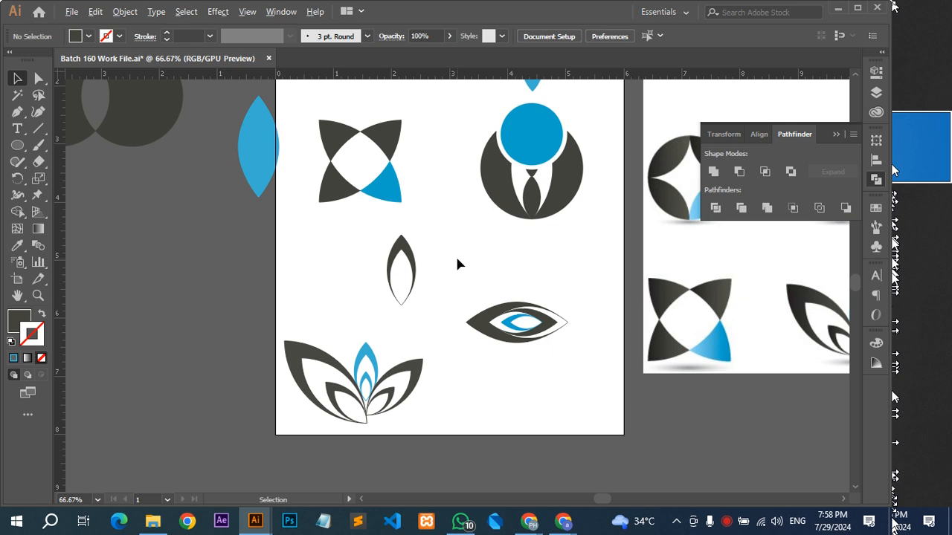
scroll(458, 264, "down", 2)
left_click_drag(458, 264, 362, 298)
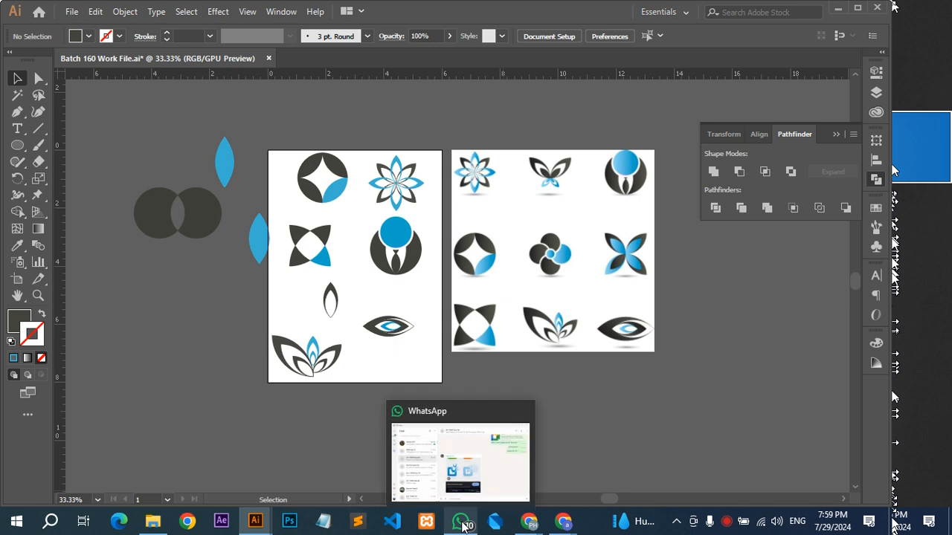
Switch to the Google Meet window, dismiss the call time-limit notice, and return to Illustrator.
mouse_move(527, 525)
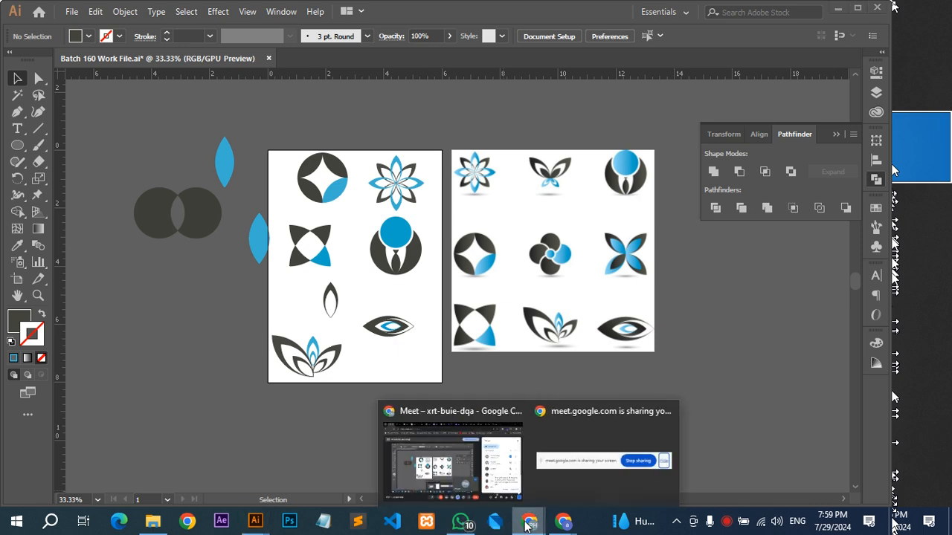
left_click(489, 475)
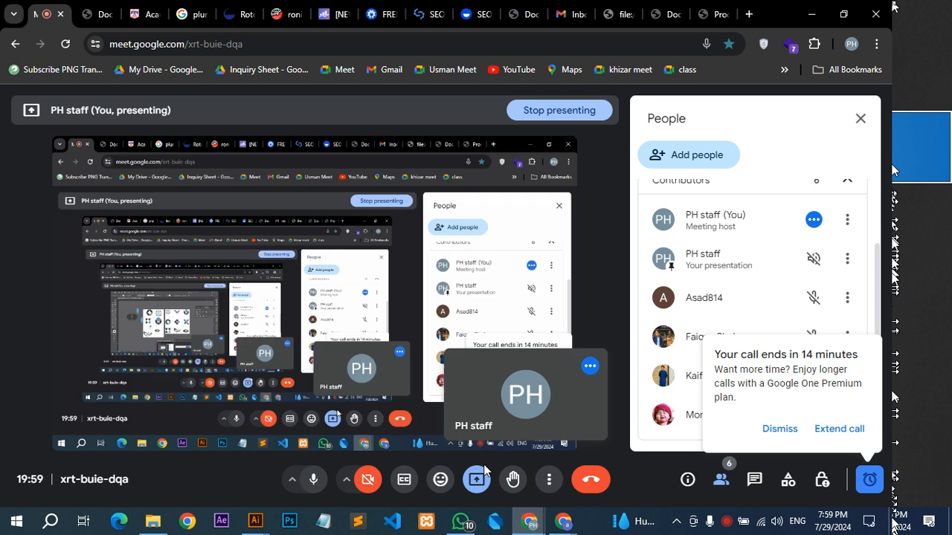
left_click(779, 429)
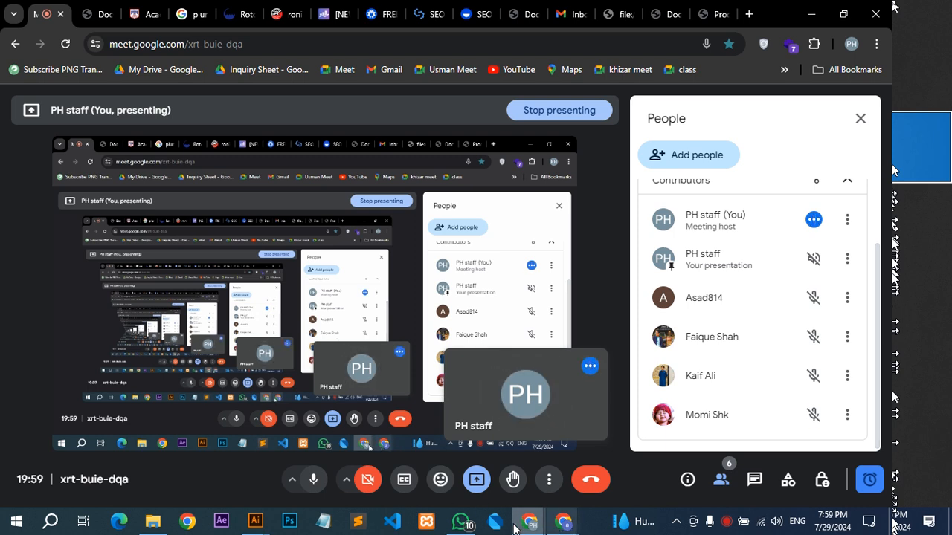
mouse_move(265, 525)
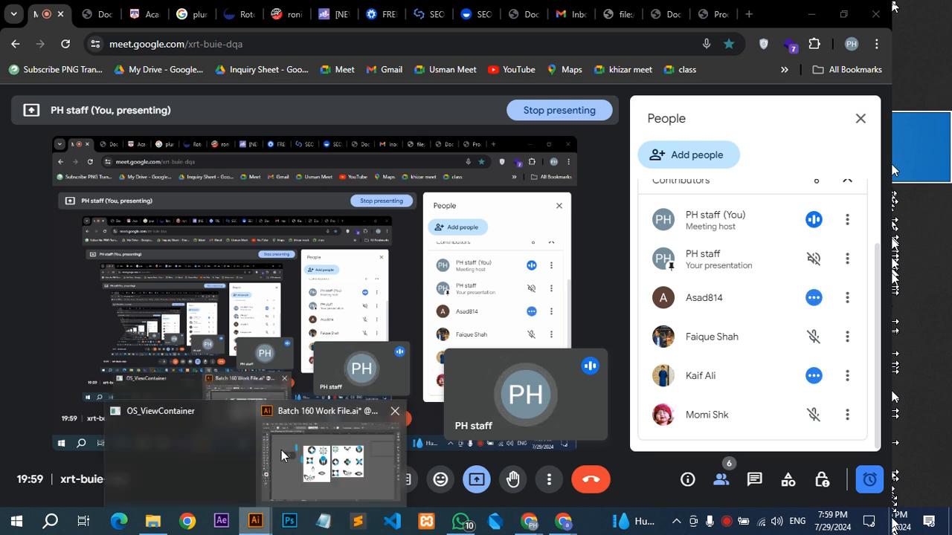
left_click(281, 450)
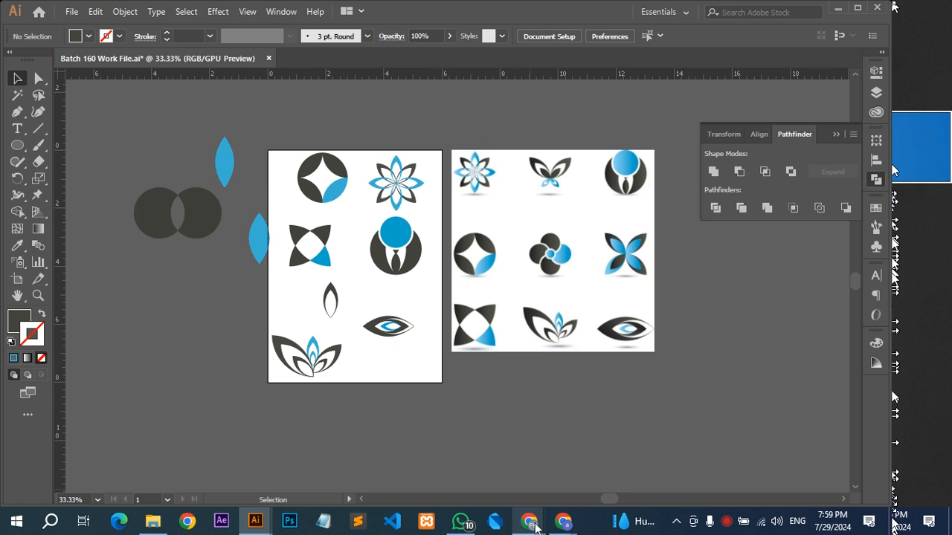
Switch back to the Google Meet window and leave the call.
mouse_move(529, 520)
left_click(478, 471)
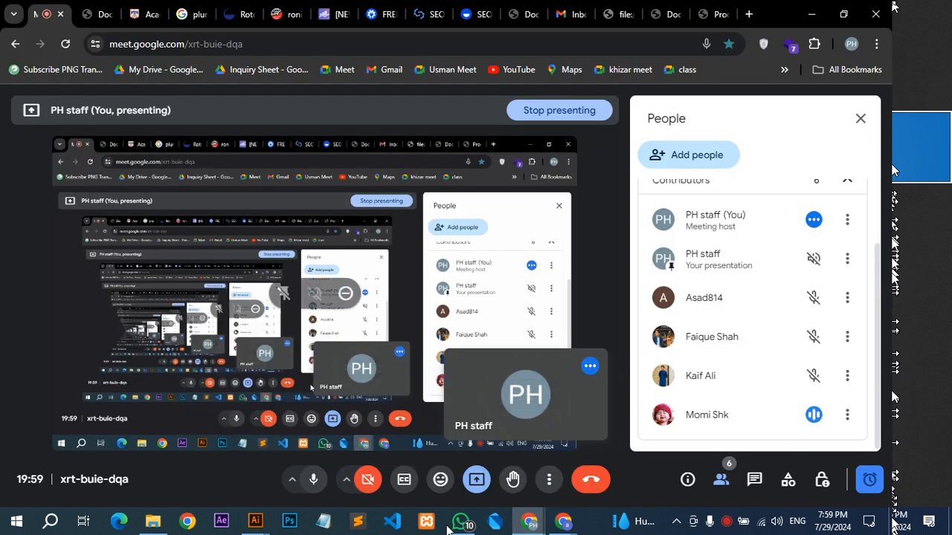
mouse_move(260, 522)
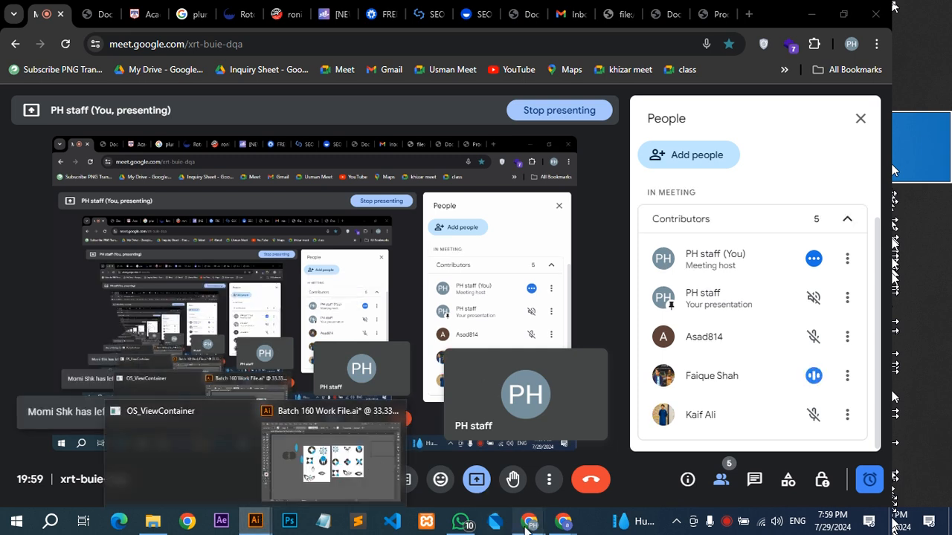
mouse_move(525, 529)
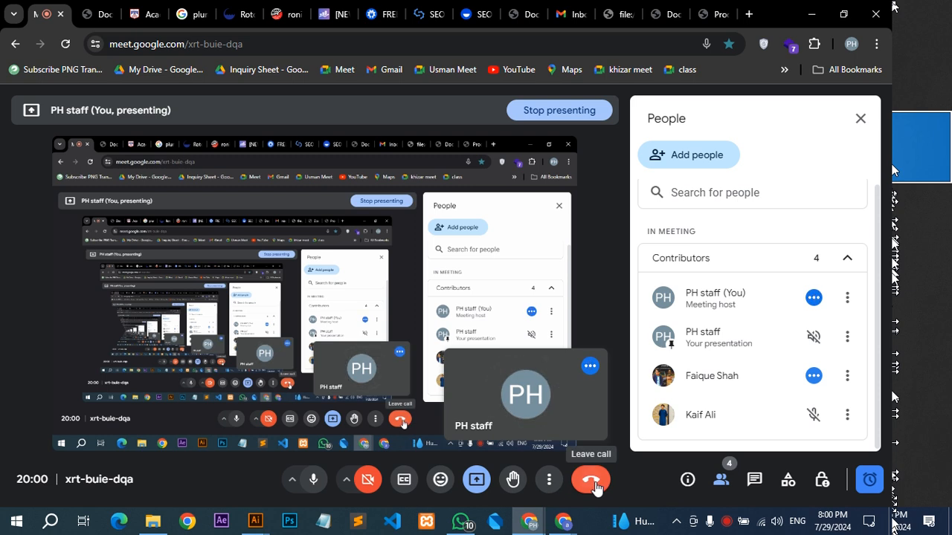
left_click(592, 481)
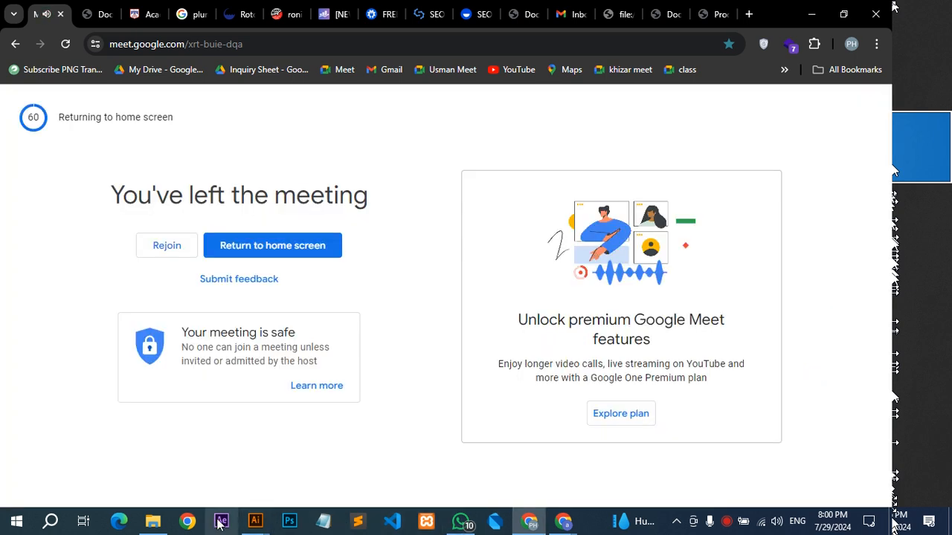
Copy the reference logo image from the Illustrator file and send it to the GD 7 MWF boys 160 group in WhatsApp.
mouse_move(255, 522)
left_click(346, 454)
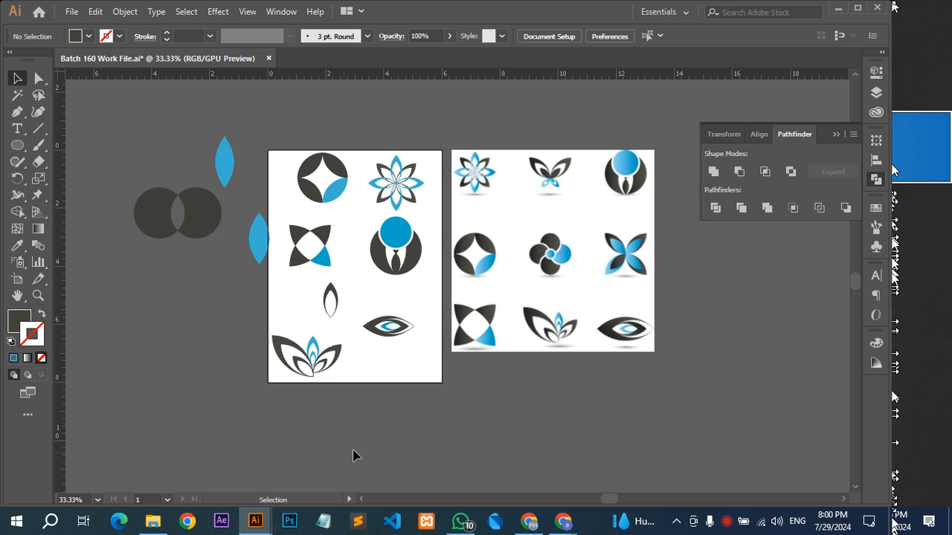
left_click(563, 279)
left_click(464, 523)
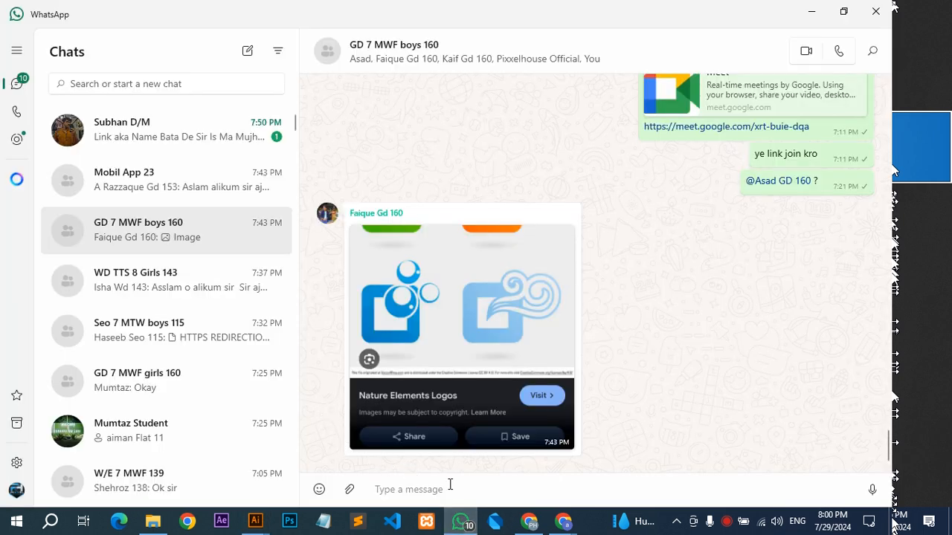
key("ctrl+v")
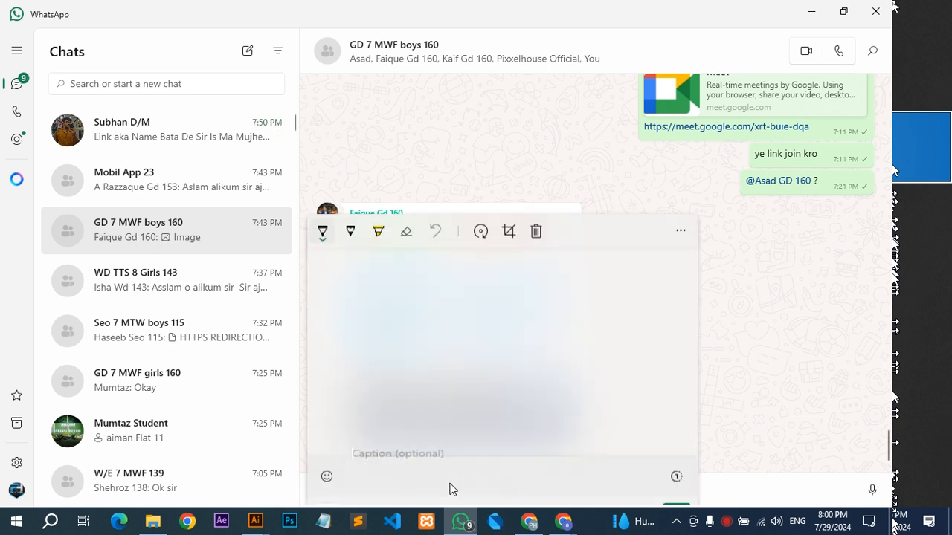
key("Escape")
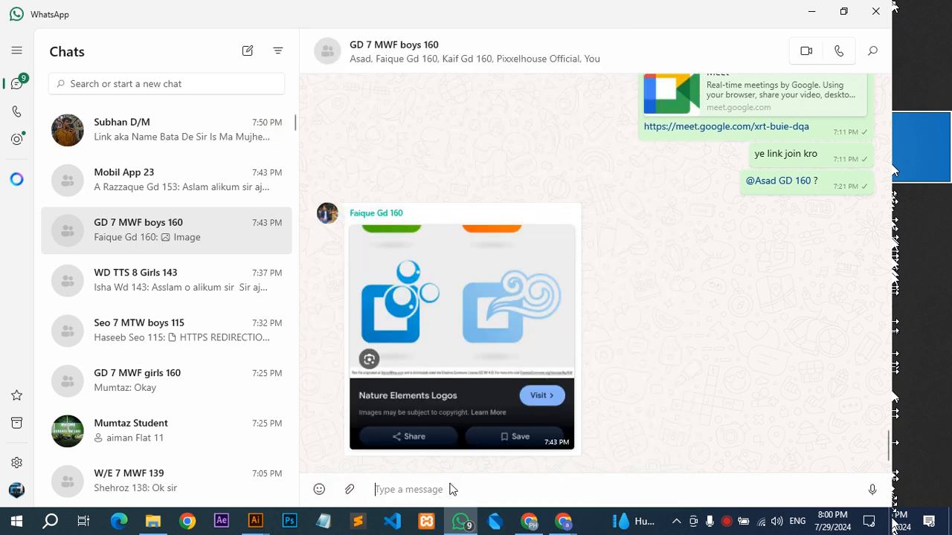
Paste the copied reference logo image into the GD 7 MWF girls 160 chat and send it.
left_click(139, 287)
left_click(186, 383)
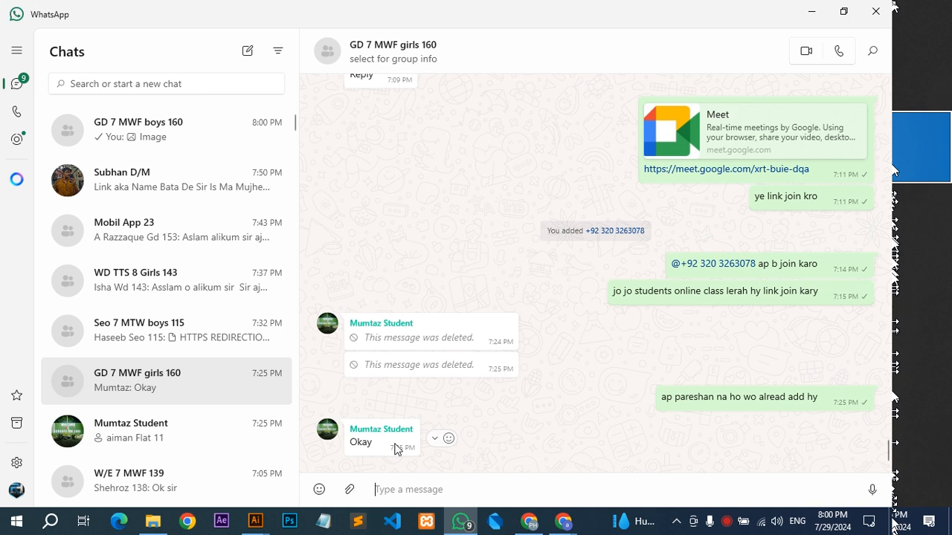
key("ctrl+v")
key("Return")
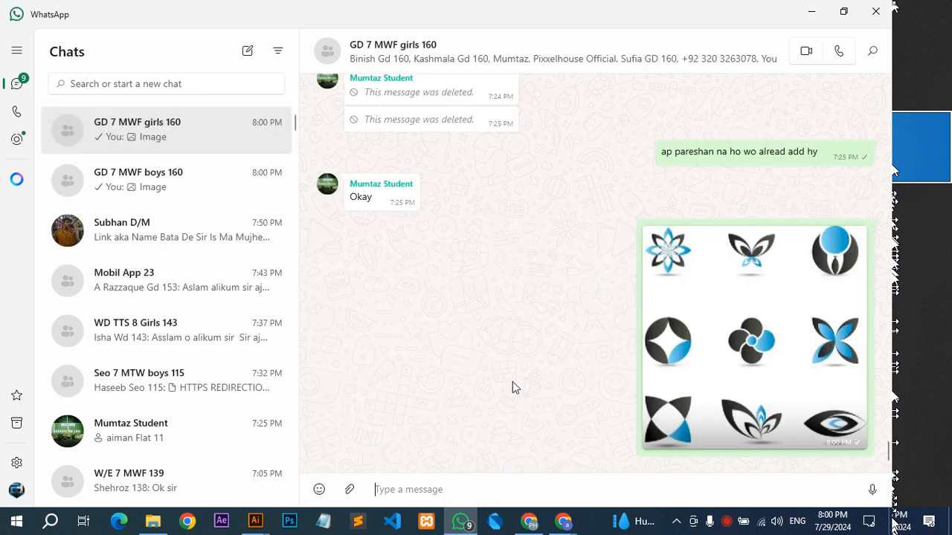
Delete the shared Nature Elements Logos image from the GD 7 MWF boys 160 chat for everyone.
left_click(201, 199)
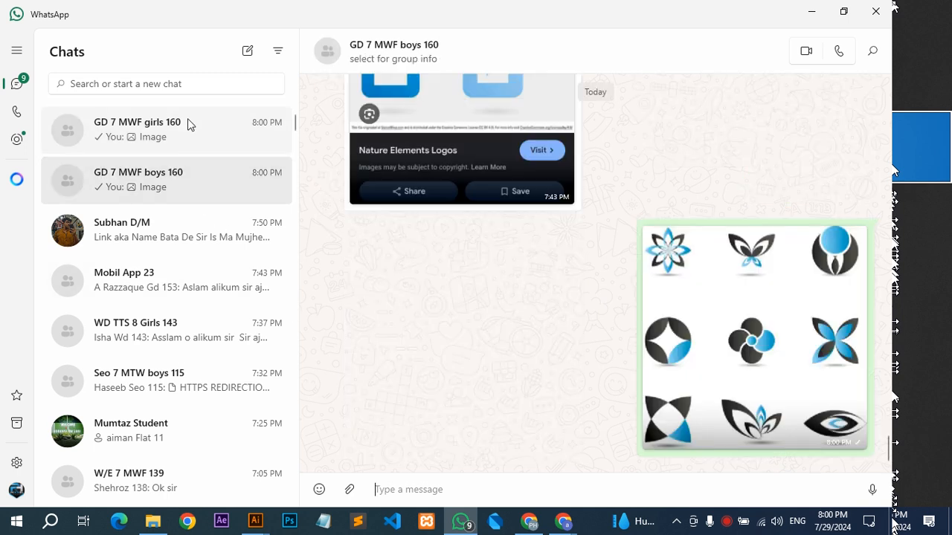
left_click(187, 118)
left_click(202, 186)
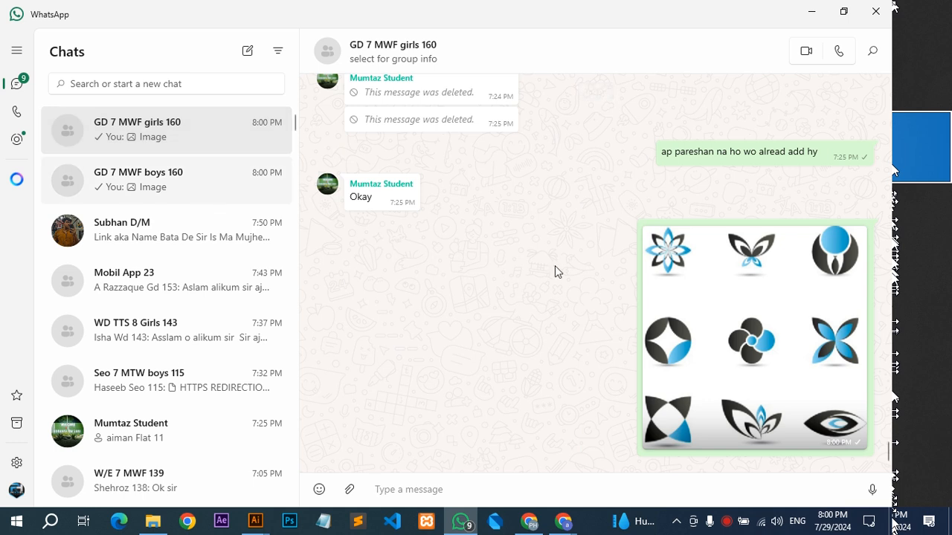
right_click(509, 185)
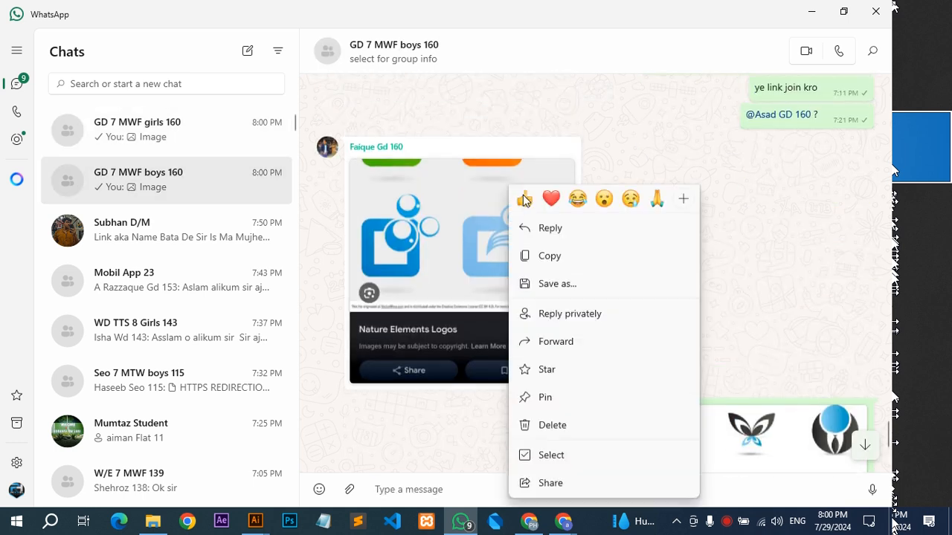
left_click(569, 430)
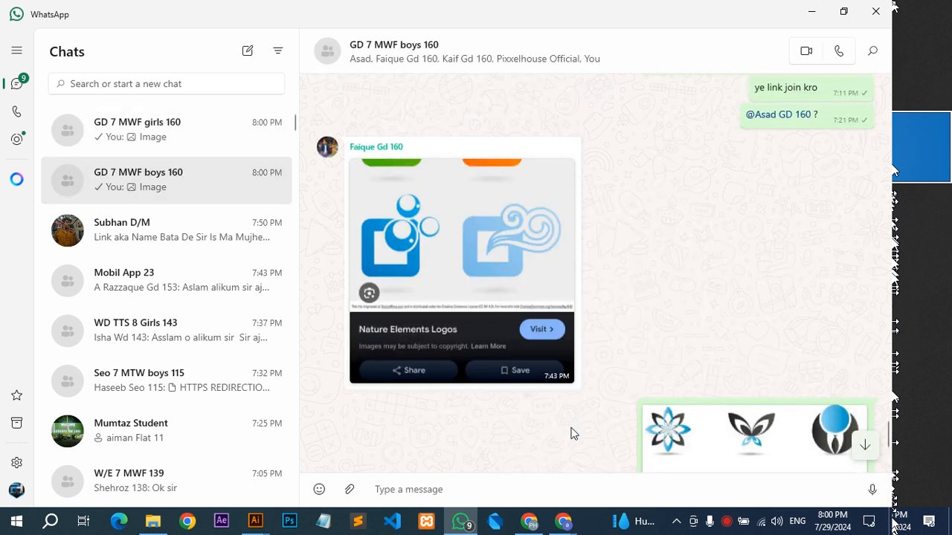
left_click(378, 296)
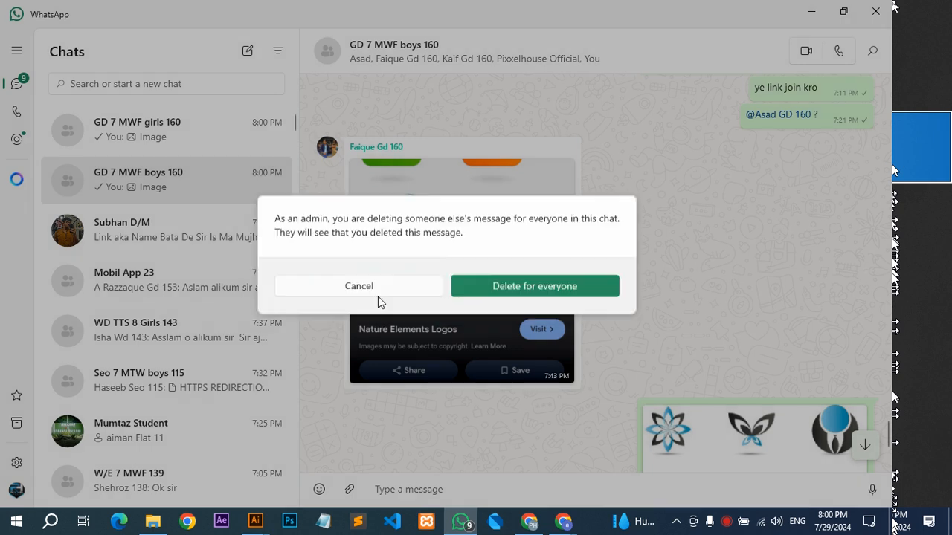
left_click(522, 285)
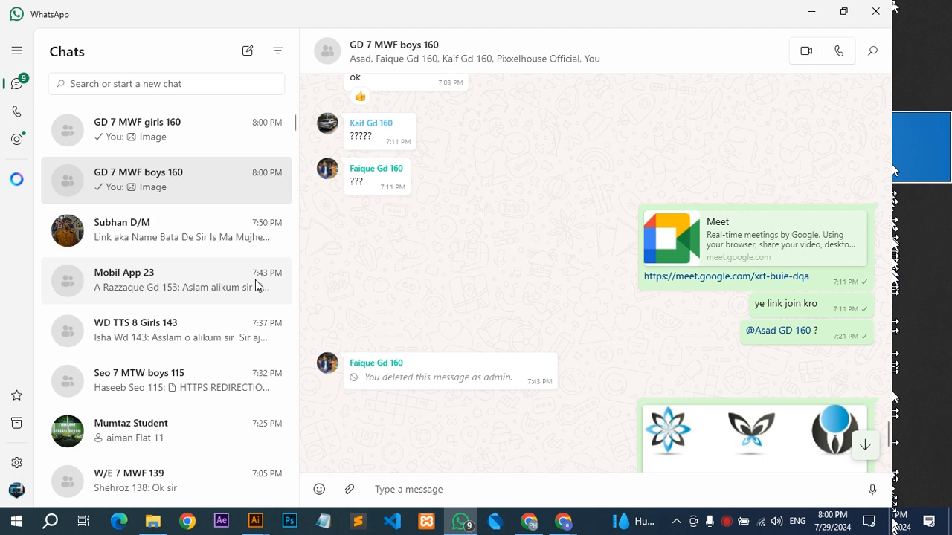
Open the GD 7 MWF girls 160 chat, return to Illustrator, and save and close Batch 160 Work File.ai.
left_click(183, 134)
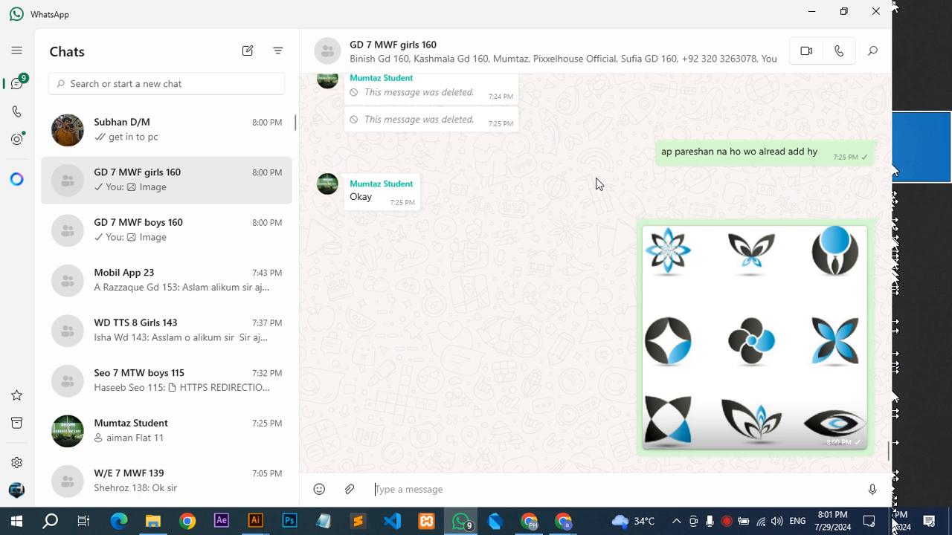
left_click(813, 15)
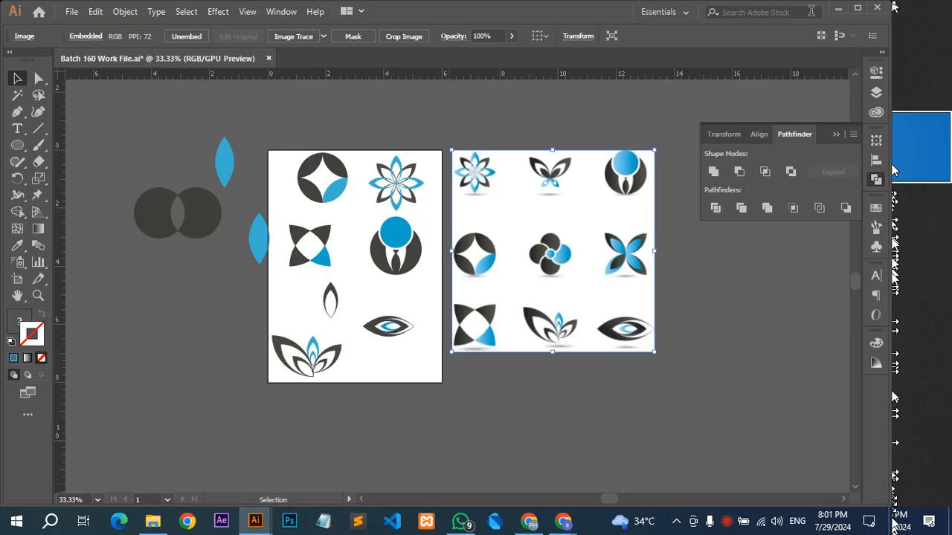
key("a")
key("v")
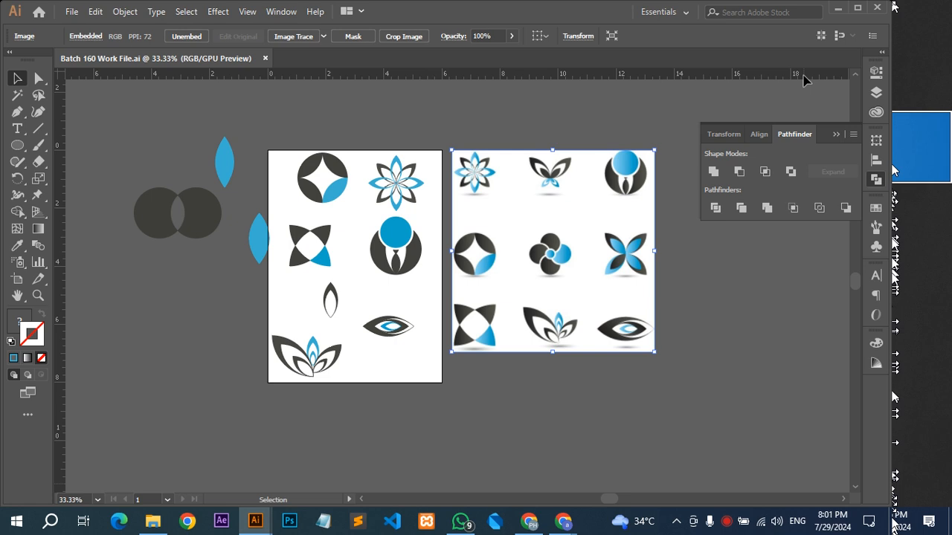
key("a")
key("ctrl+w")
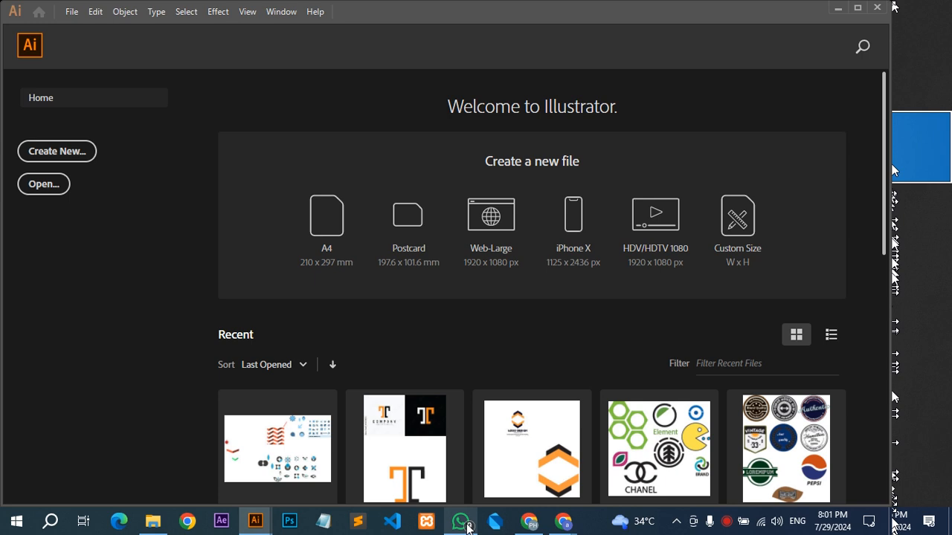
Switch to the browser and bring up the Gmail inbox with the assignment submissions.
left_click(461, 521)
left_click(529, 521)
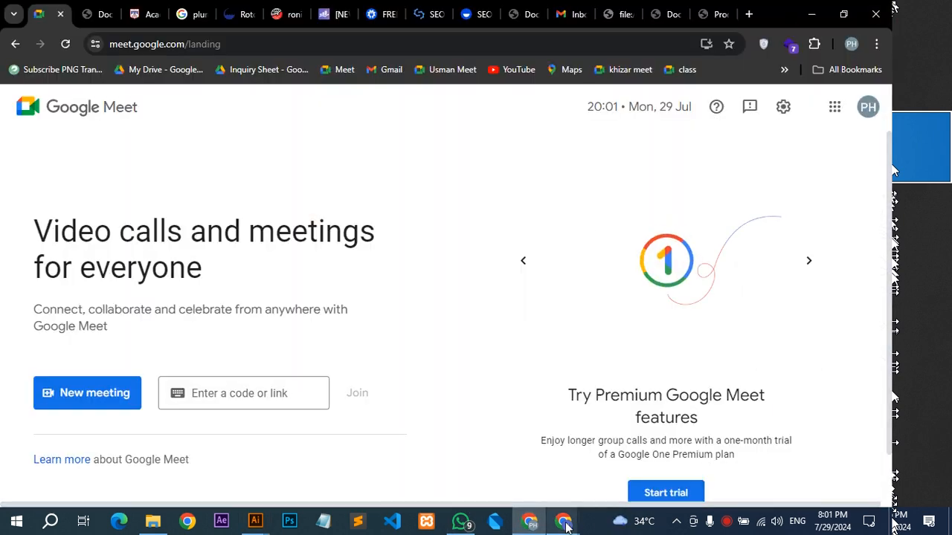
left_click(500, 479)
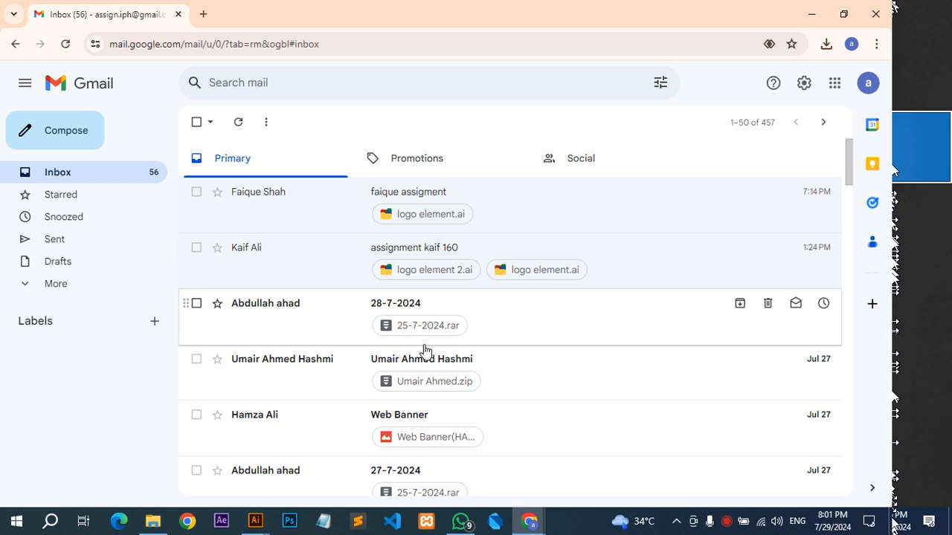
Switch to WhatsApp, open the Dropbox link shared in the GD 7 MWF girls 160 chat, and close the Edge window.
mouse_move(461, 524)
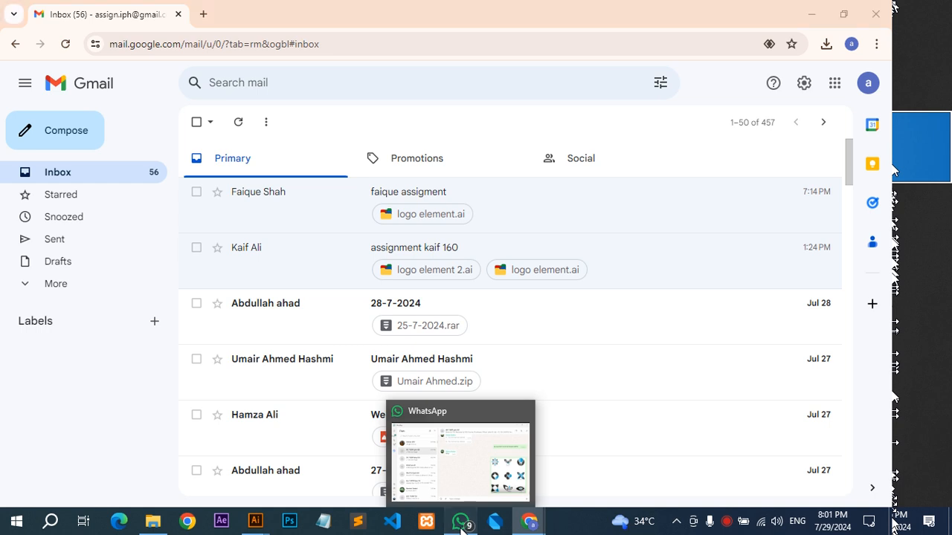
left_click(461, 526)
scroll(493, 351, "up", 5)
scroll(492, 349, "up", 3)
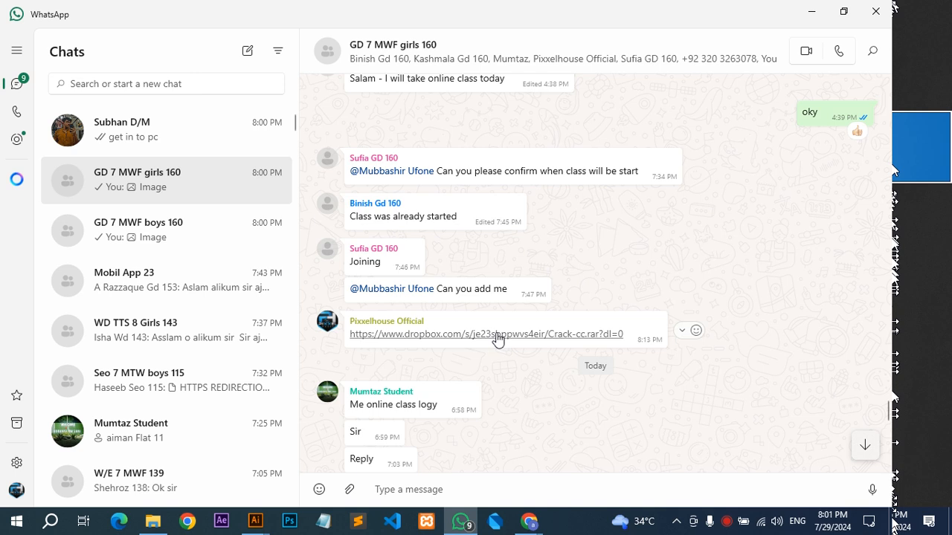
left_click(497, 336)
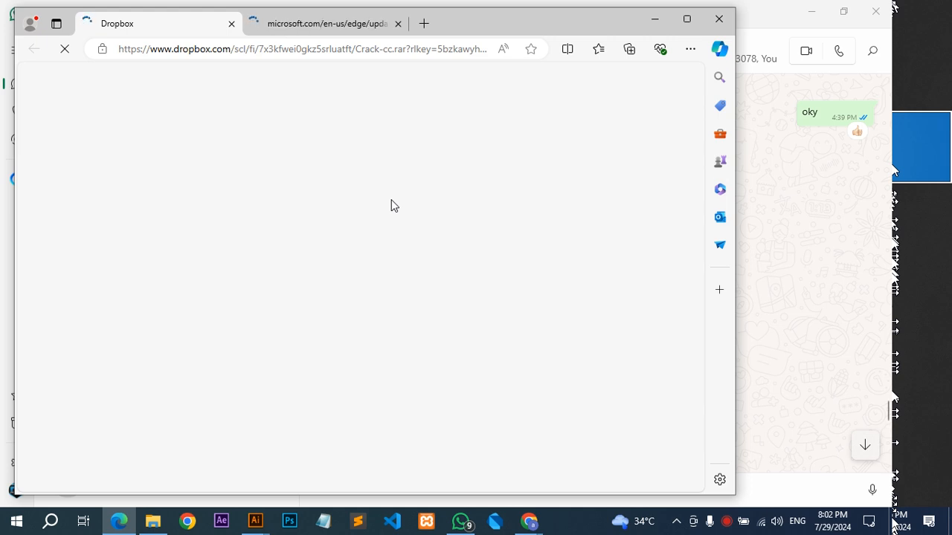
left_click(730, 18)
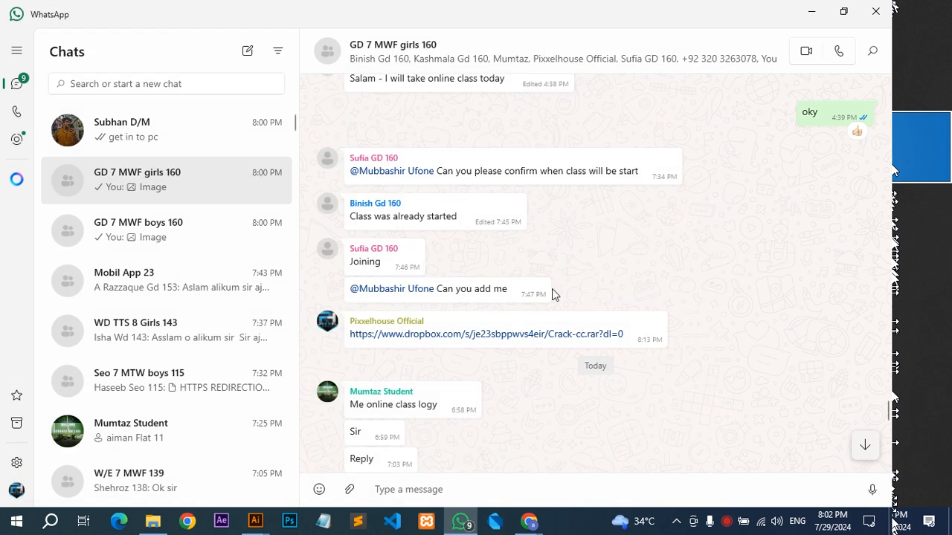
Copy the Dropbox link from the chat and load it in a new tab of the Gmail browser window.
right_click(525, 339)
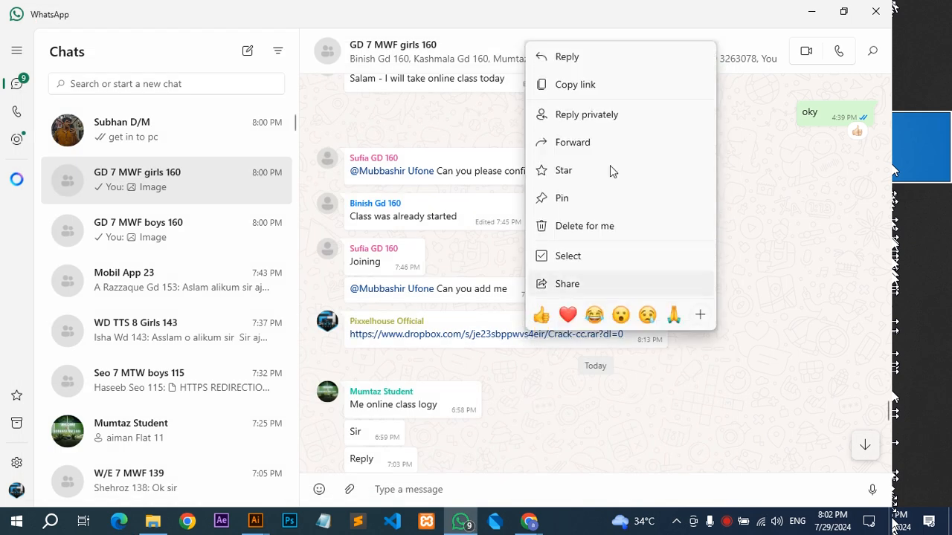
left_click(611, 84)
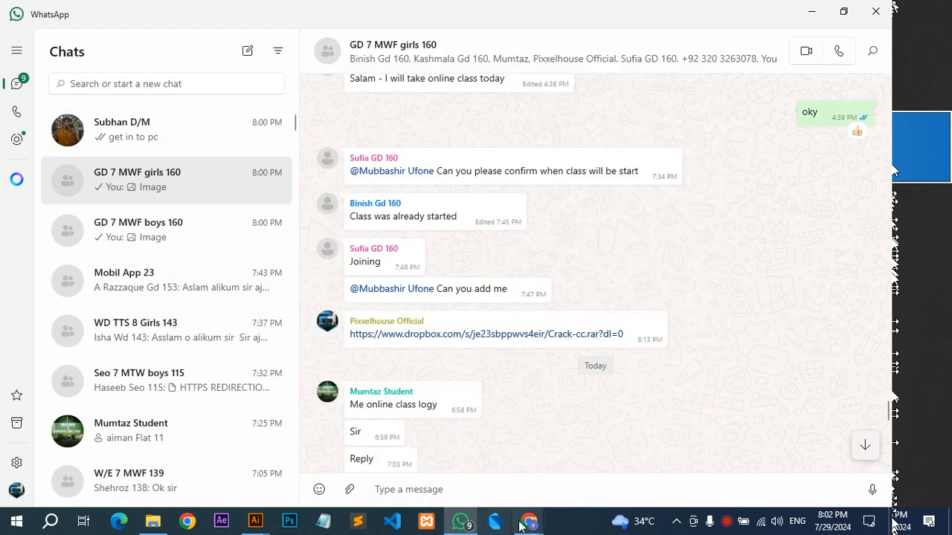
mouse_move(529, 521)
left_click(494, 481)
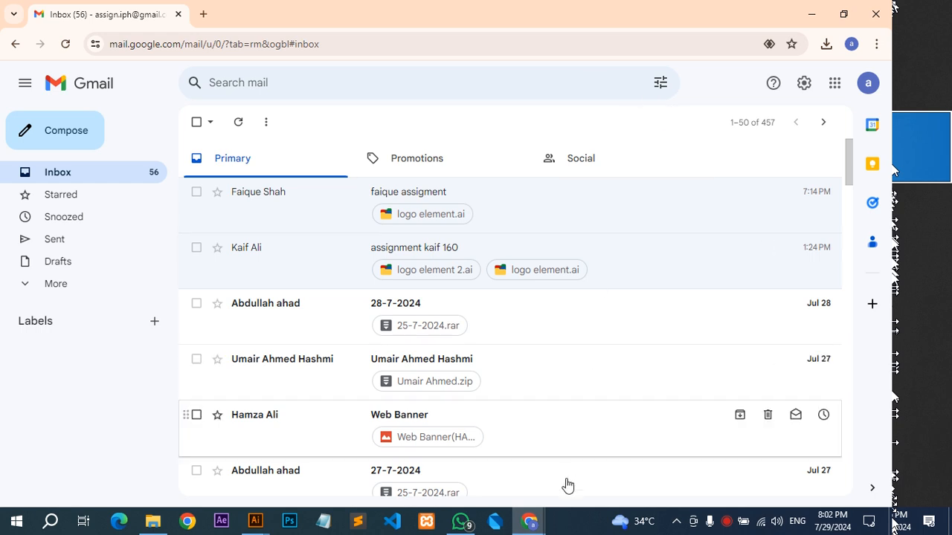
left_click(203, 14)
key("ctrl+v")
key("Return")
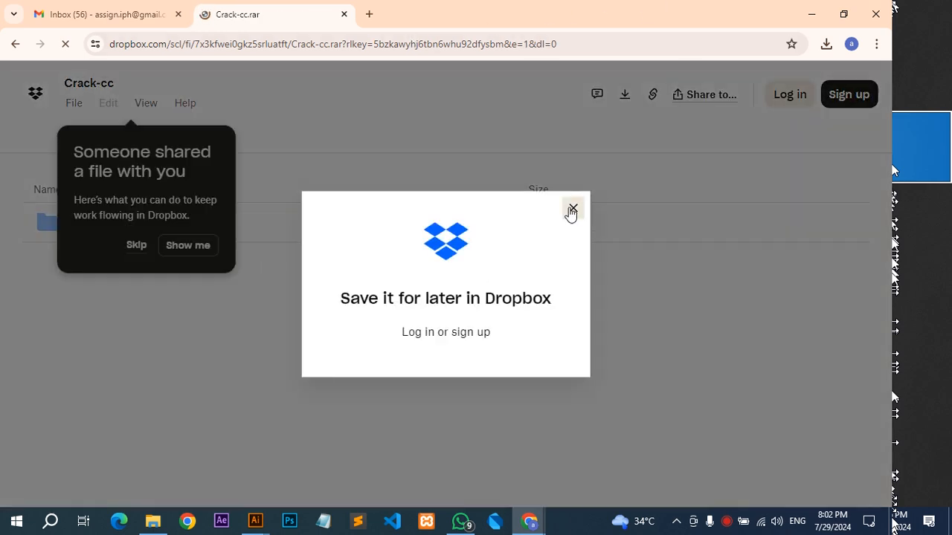
Dismiss the Dropbox sign-in prompts, examine the contents of the Crack folder, and close the tab.
left_click(571, 209)
left_click(128, 247)
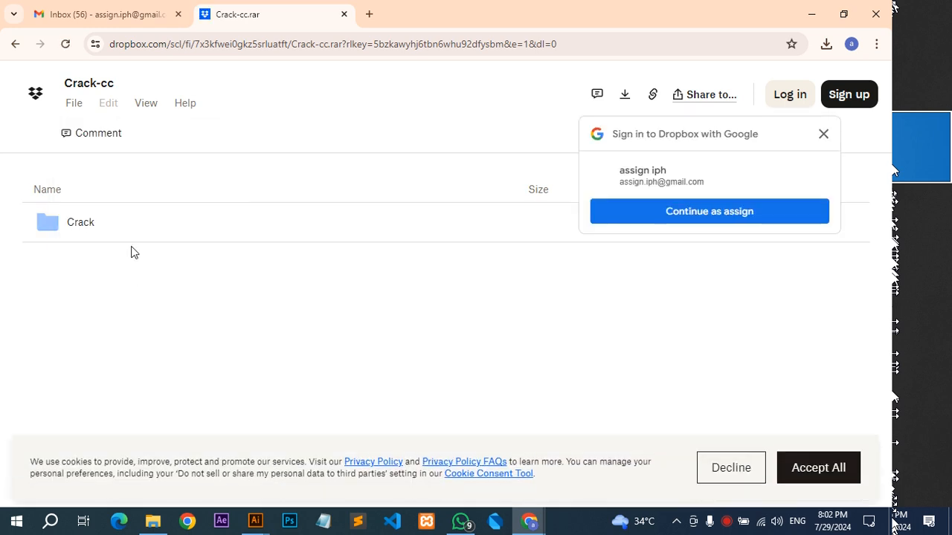
left_click(823, 136)
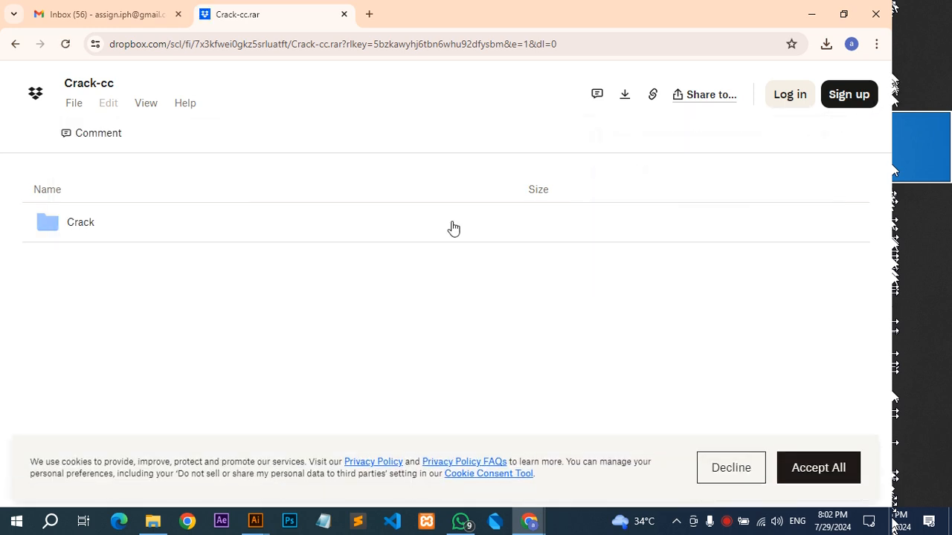
left_click(136, 231)
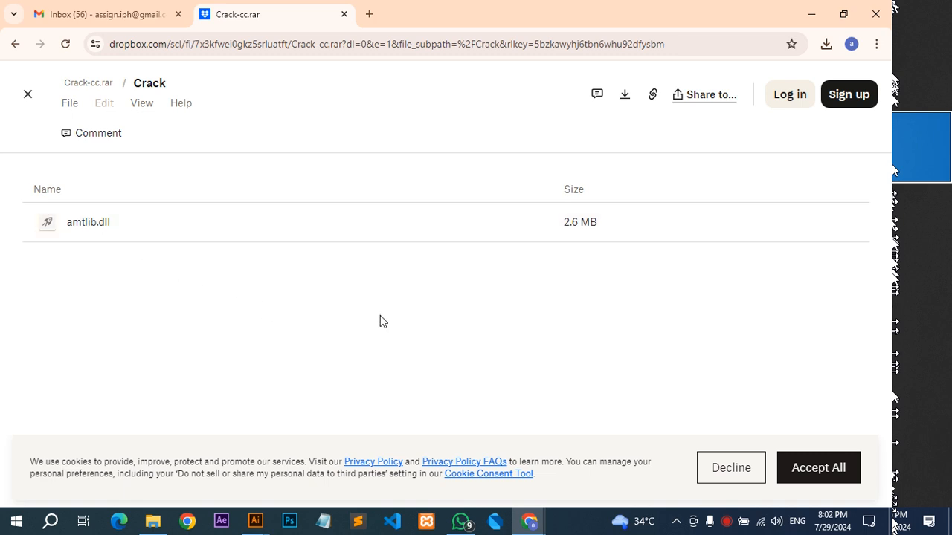
left_click(27, 94)
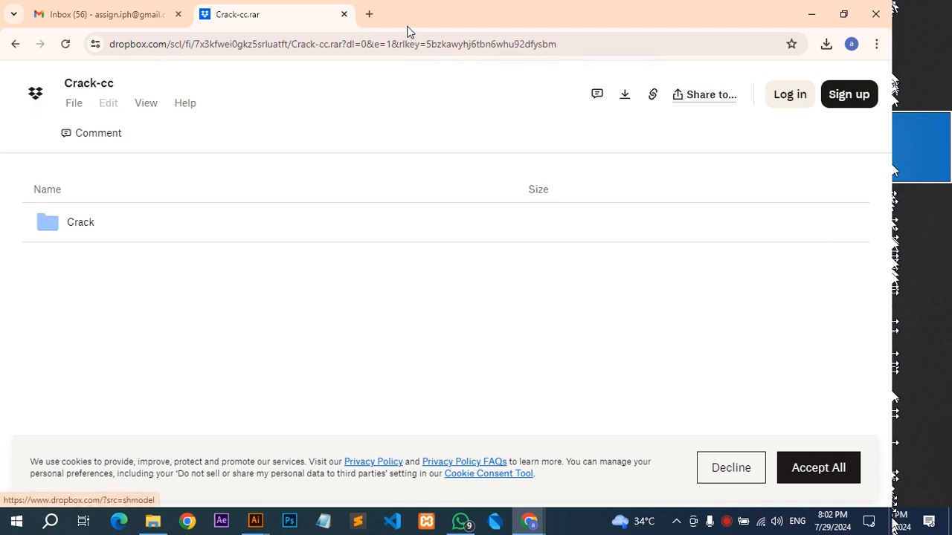
left_click(344, 14)
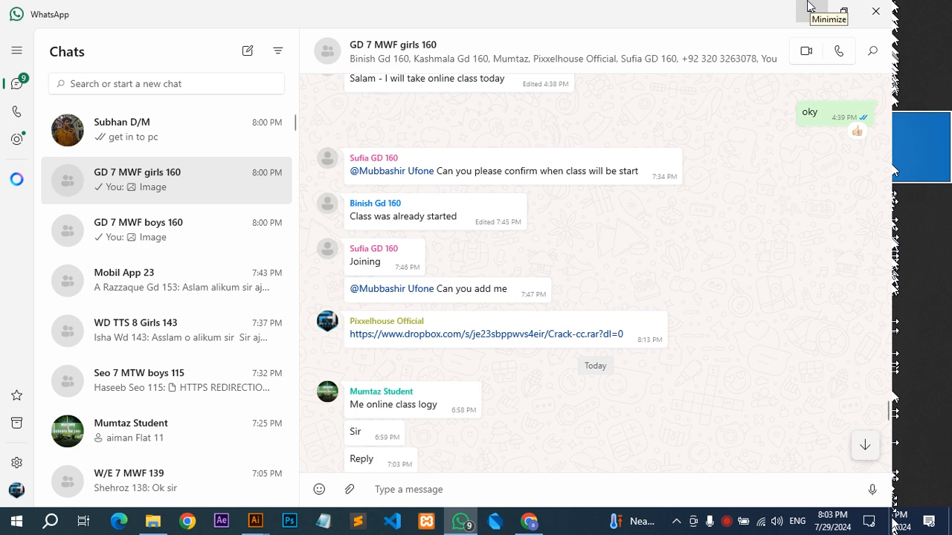
Return to the latest message in the WhatsApp chat, minimize WhatsApp, and quit Illustrator.
scroll(759, 213, "down", 10)
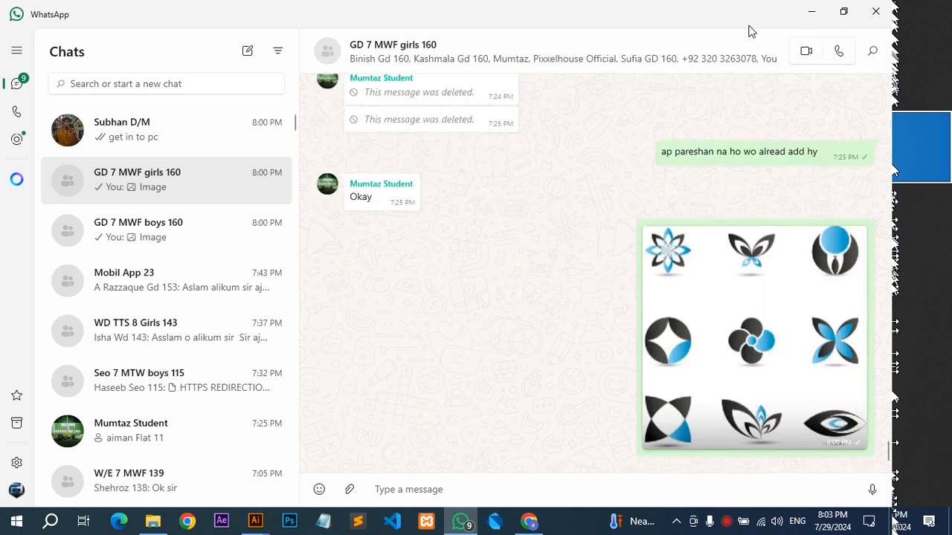
left_click(805, 16)
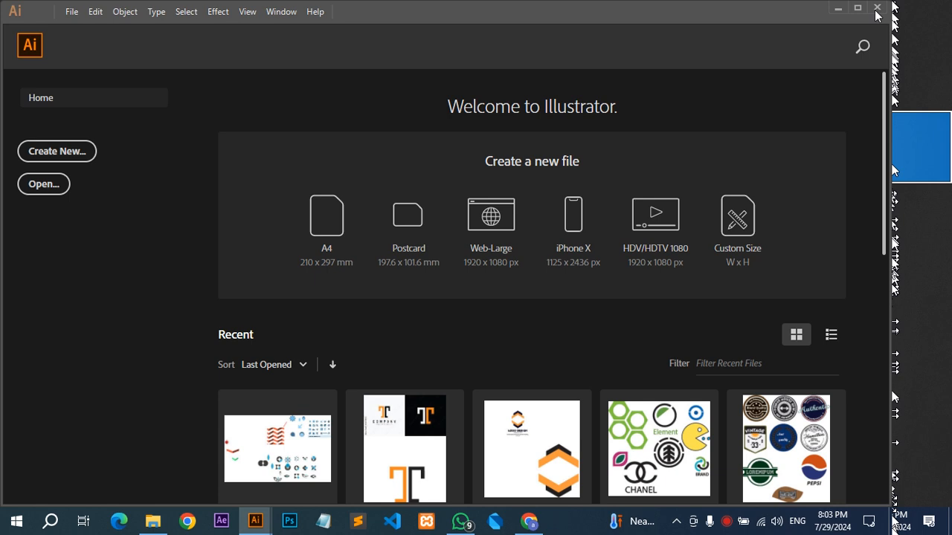
left_click(876, 11)
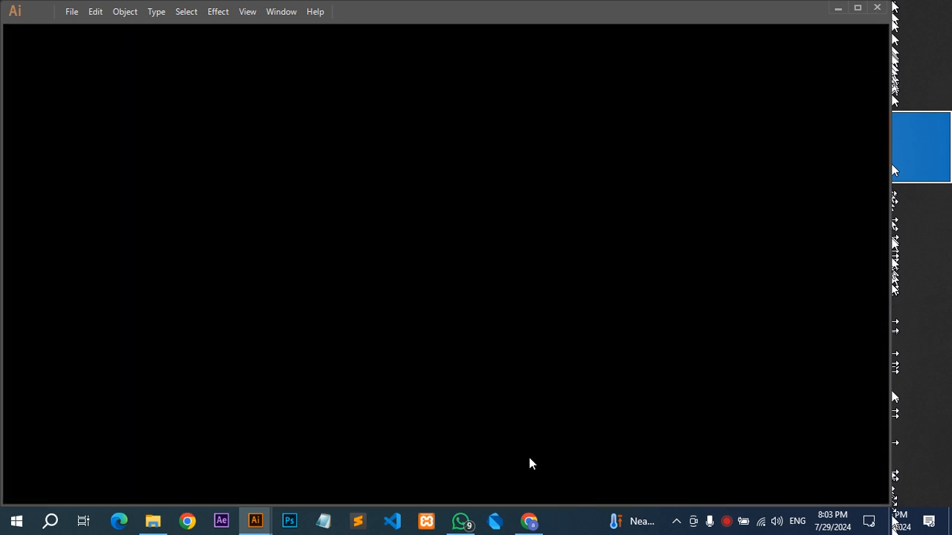
Close the browser window with the logo elements image search and the WhatsApp window.
left_click(458, 520)
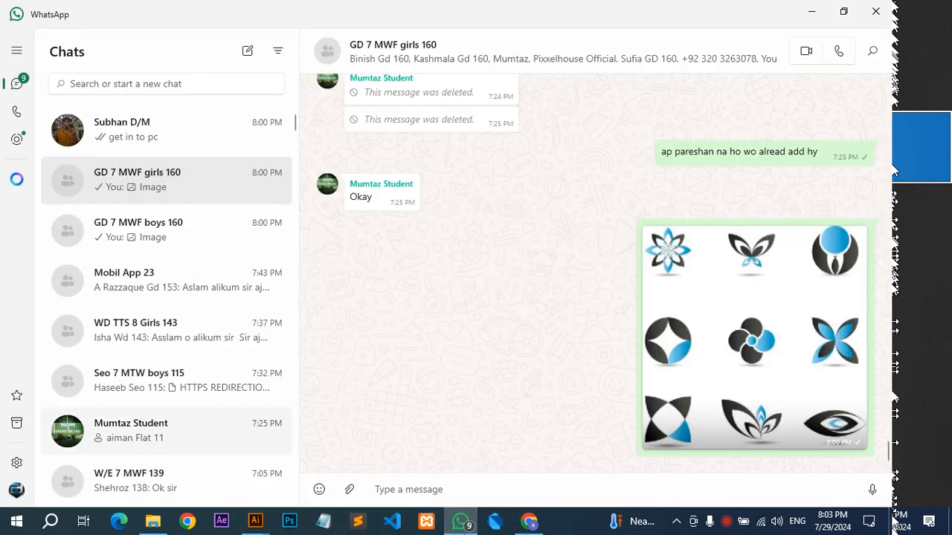
left_click(528, 520)
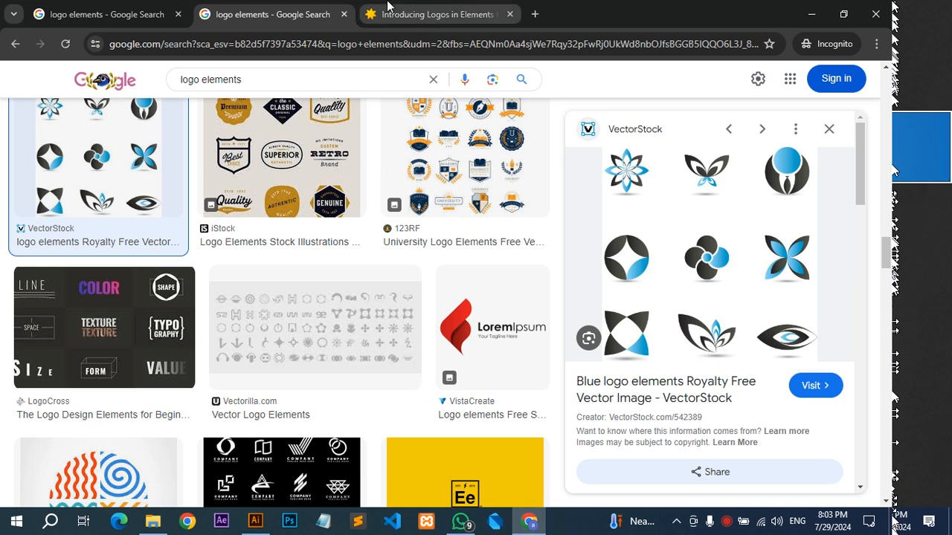
left_click(890, 9)
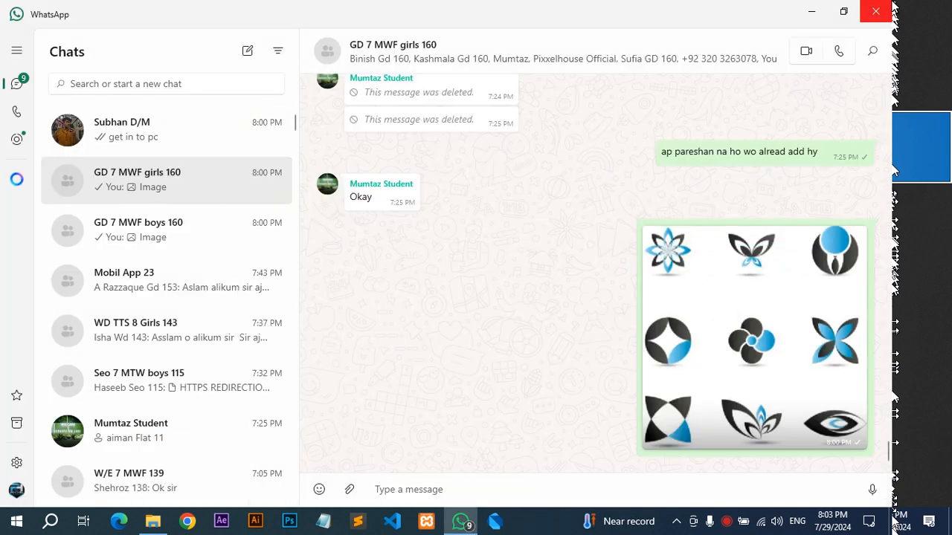
left_click(890, 9)
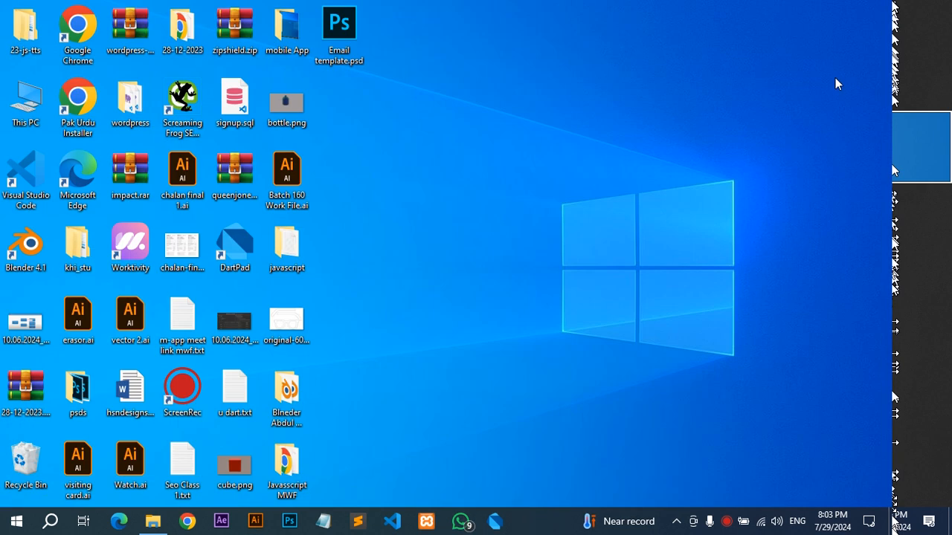
Set the Windows display projection mode to PC screen only.
key("super+p")
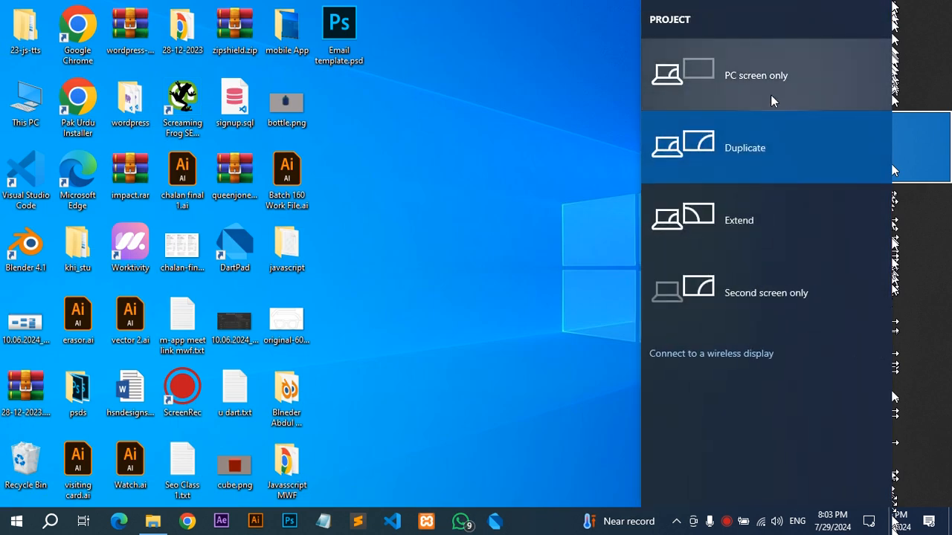
left_click(766, 89)
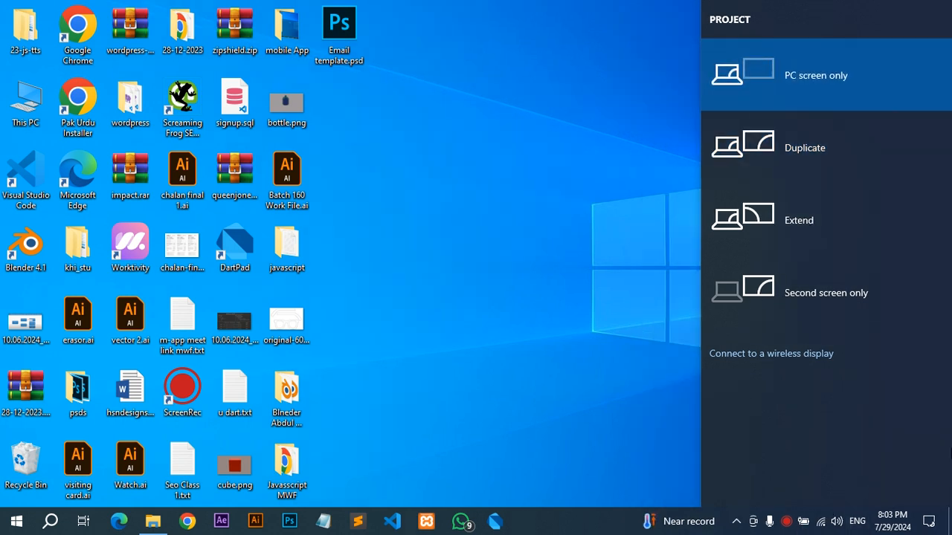
mouse_move(941, 446)
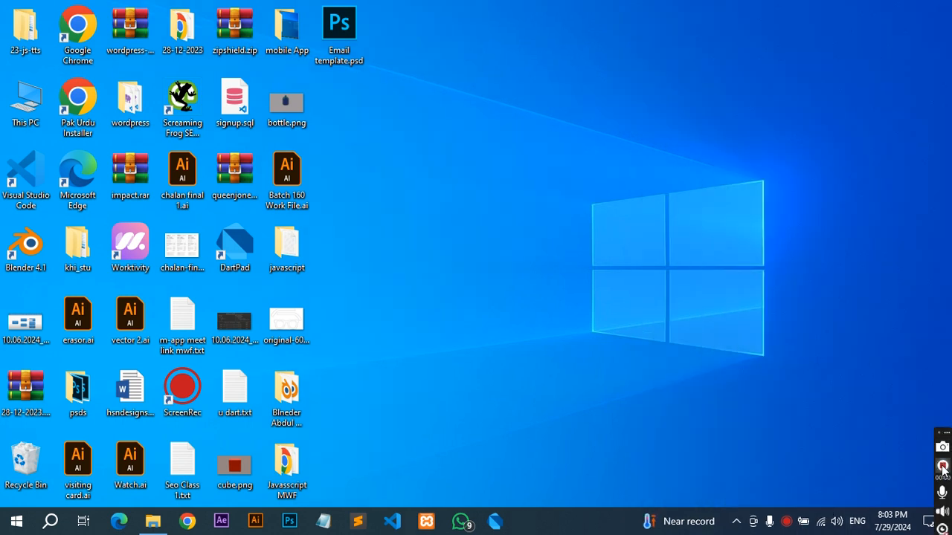